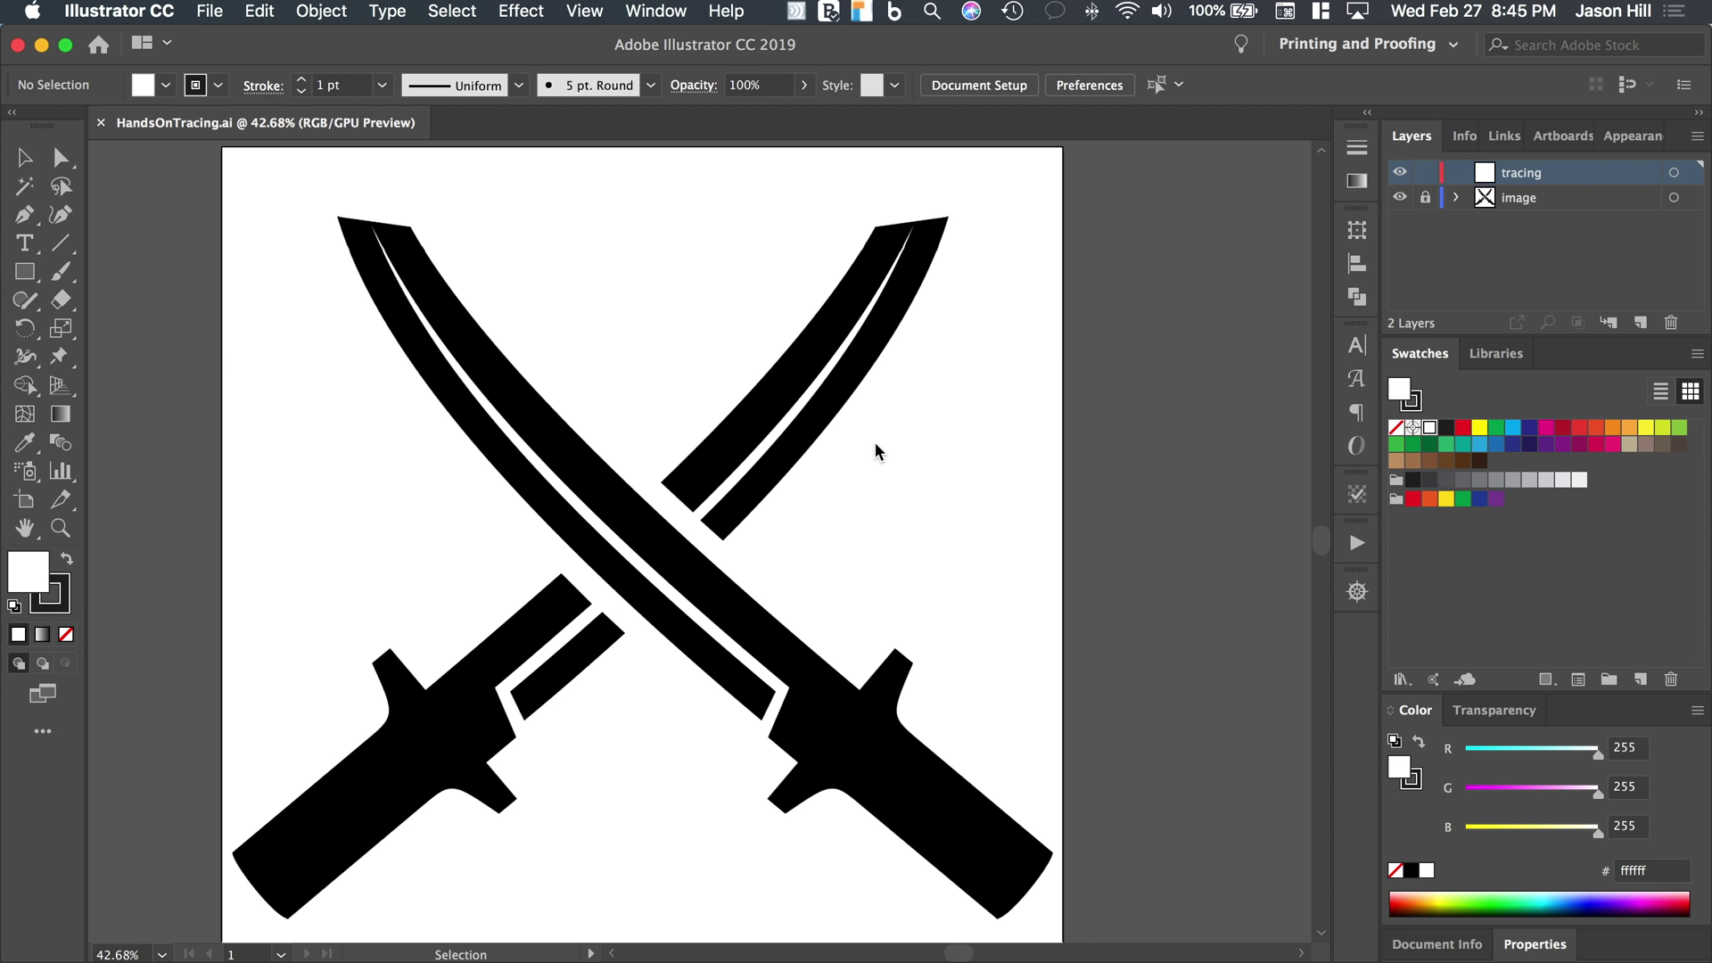
In Safari, load the Dropbox share link for HandsOnTracing1.zip in place of bing.com
key("super+Tab")
key("super+Tab")
key("super+Tab")
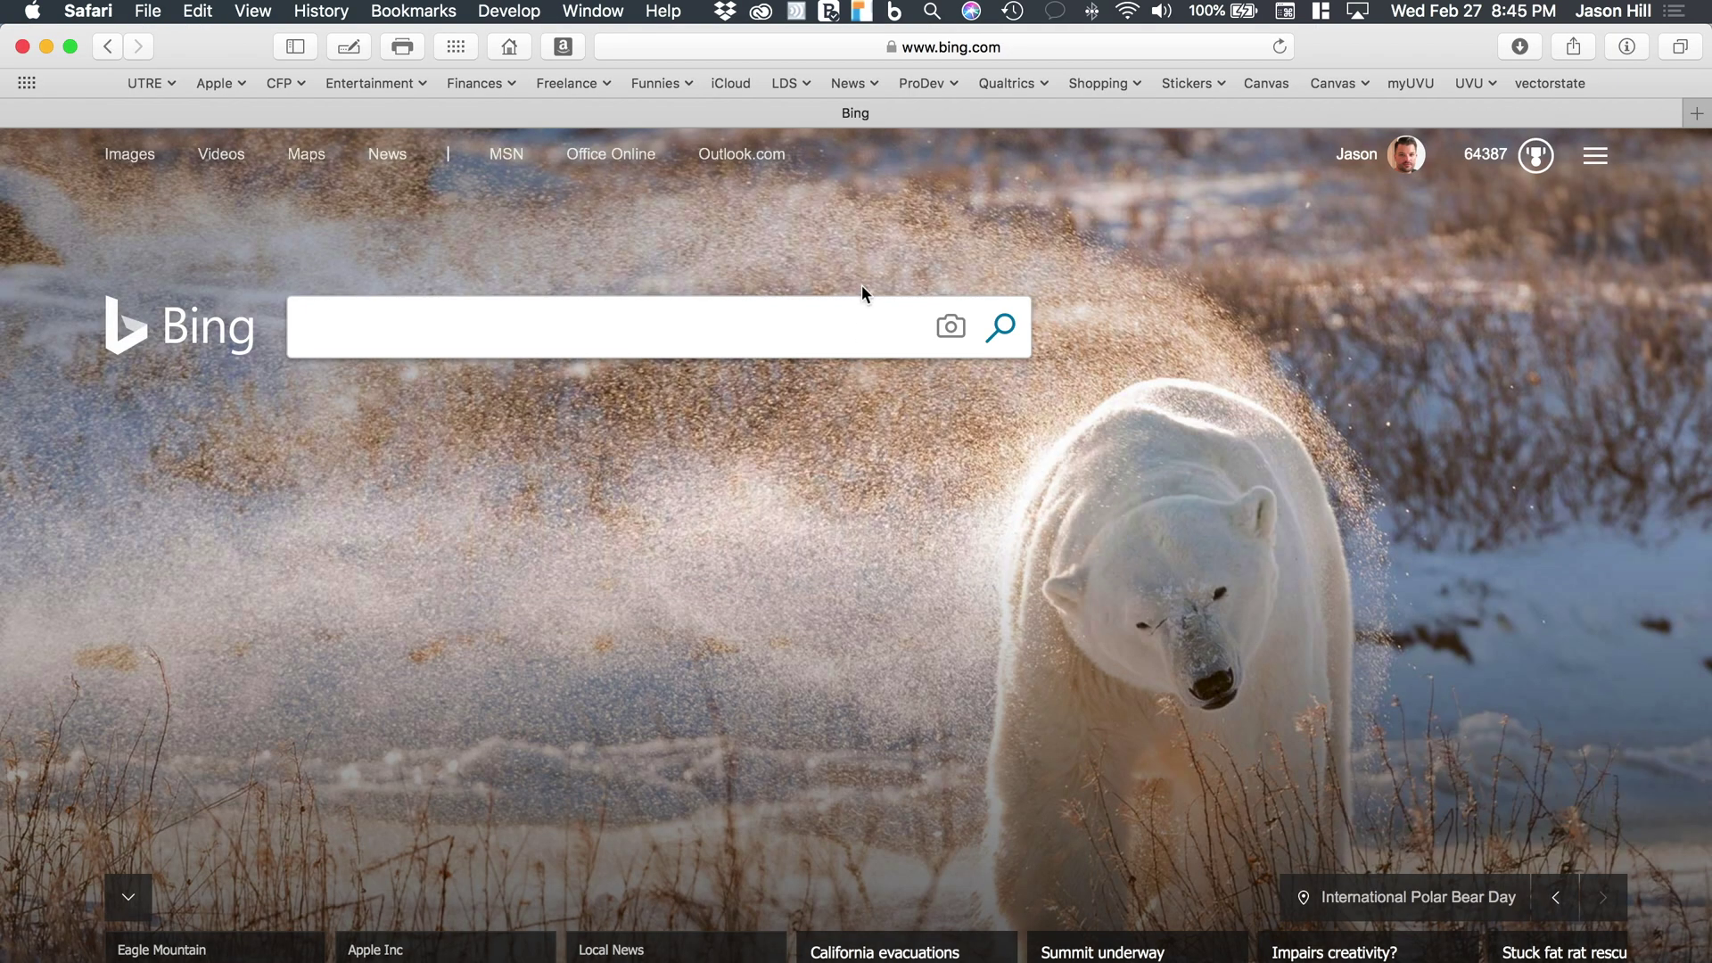
left_click(904, 47)
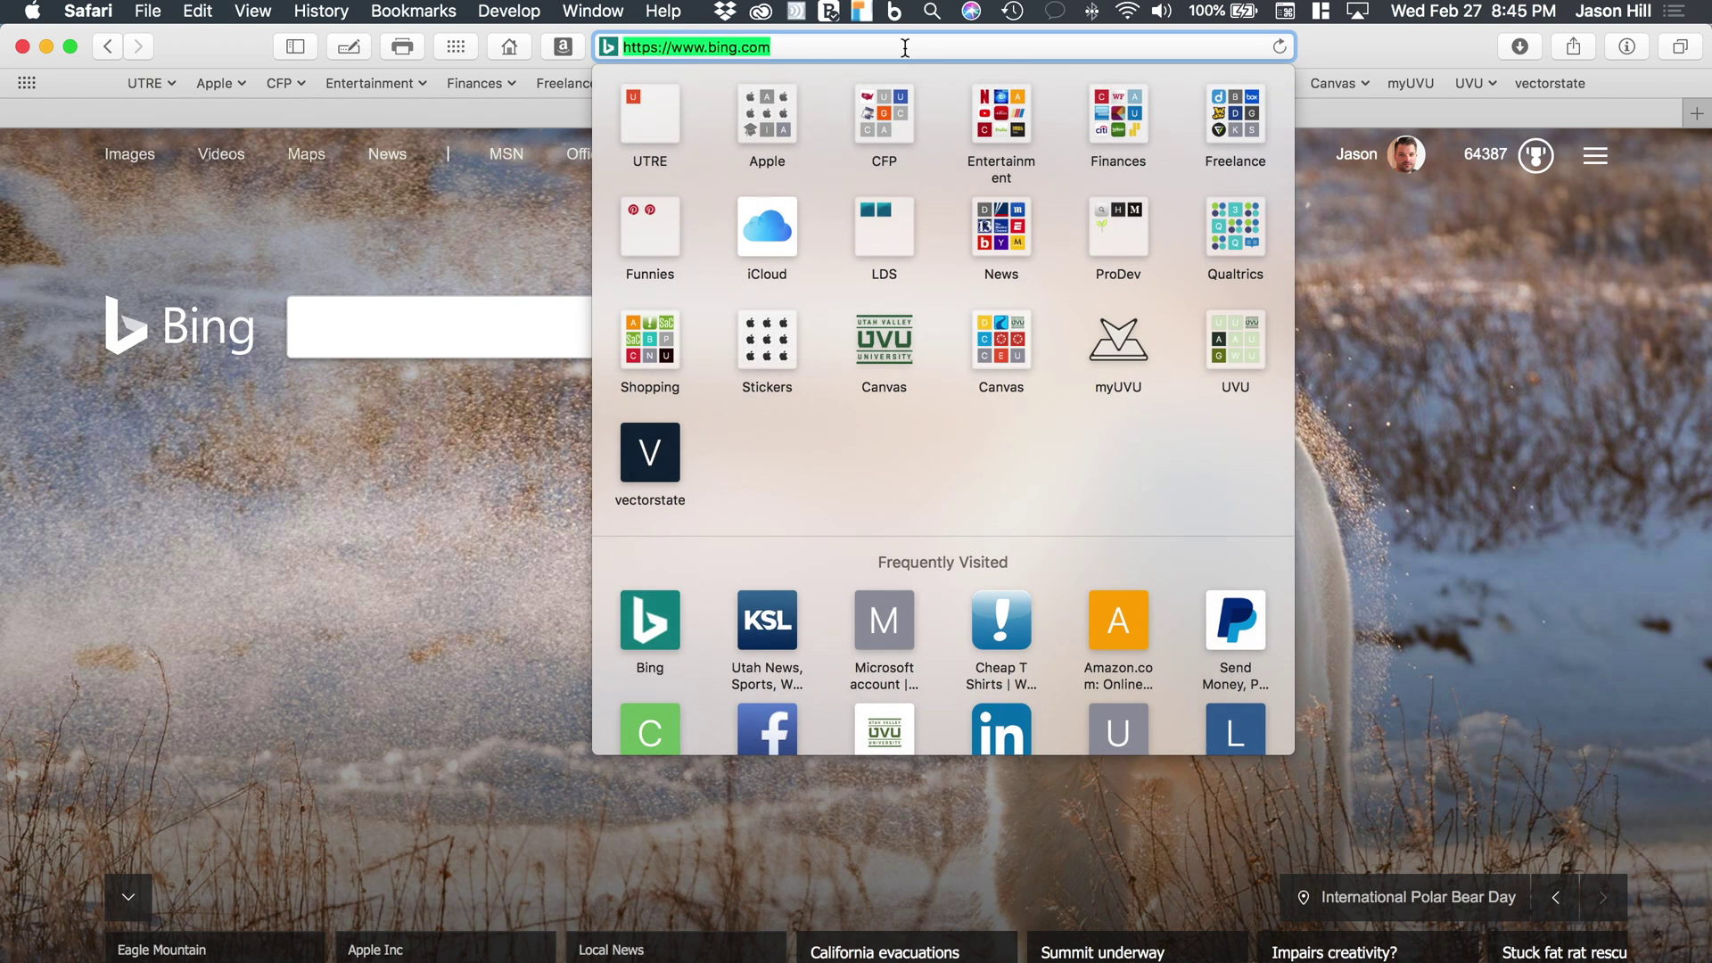
type("https://www.dropbox.com/s/7nmj90mq1t2hel8/HandsOnTracing1.zip?dl=0")
key("Return")
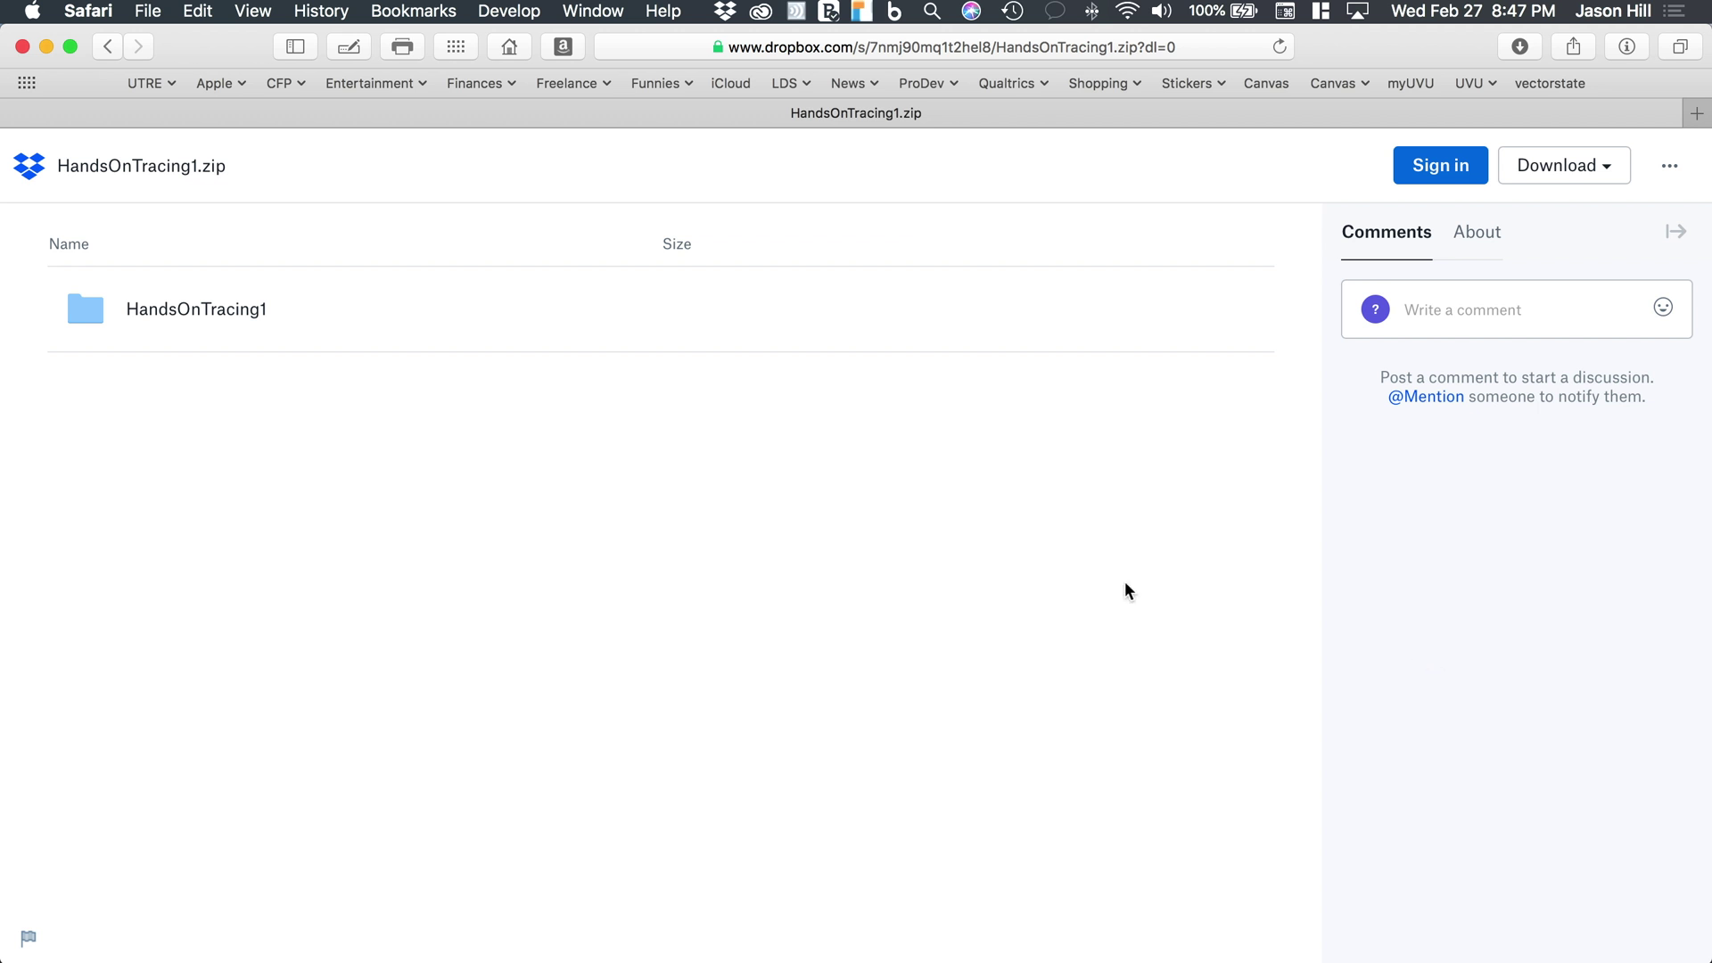
Direct-download HandsOnTracing1.zip from Dropbox and unzip it from the Downloads stack
left_click(1590, 170)
left_click(1532, 226)
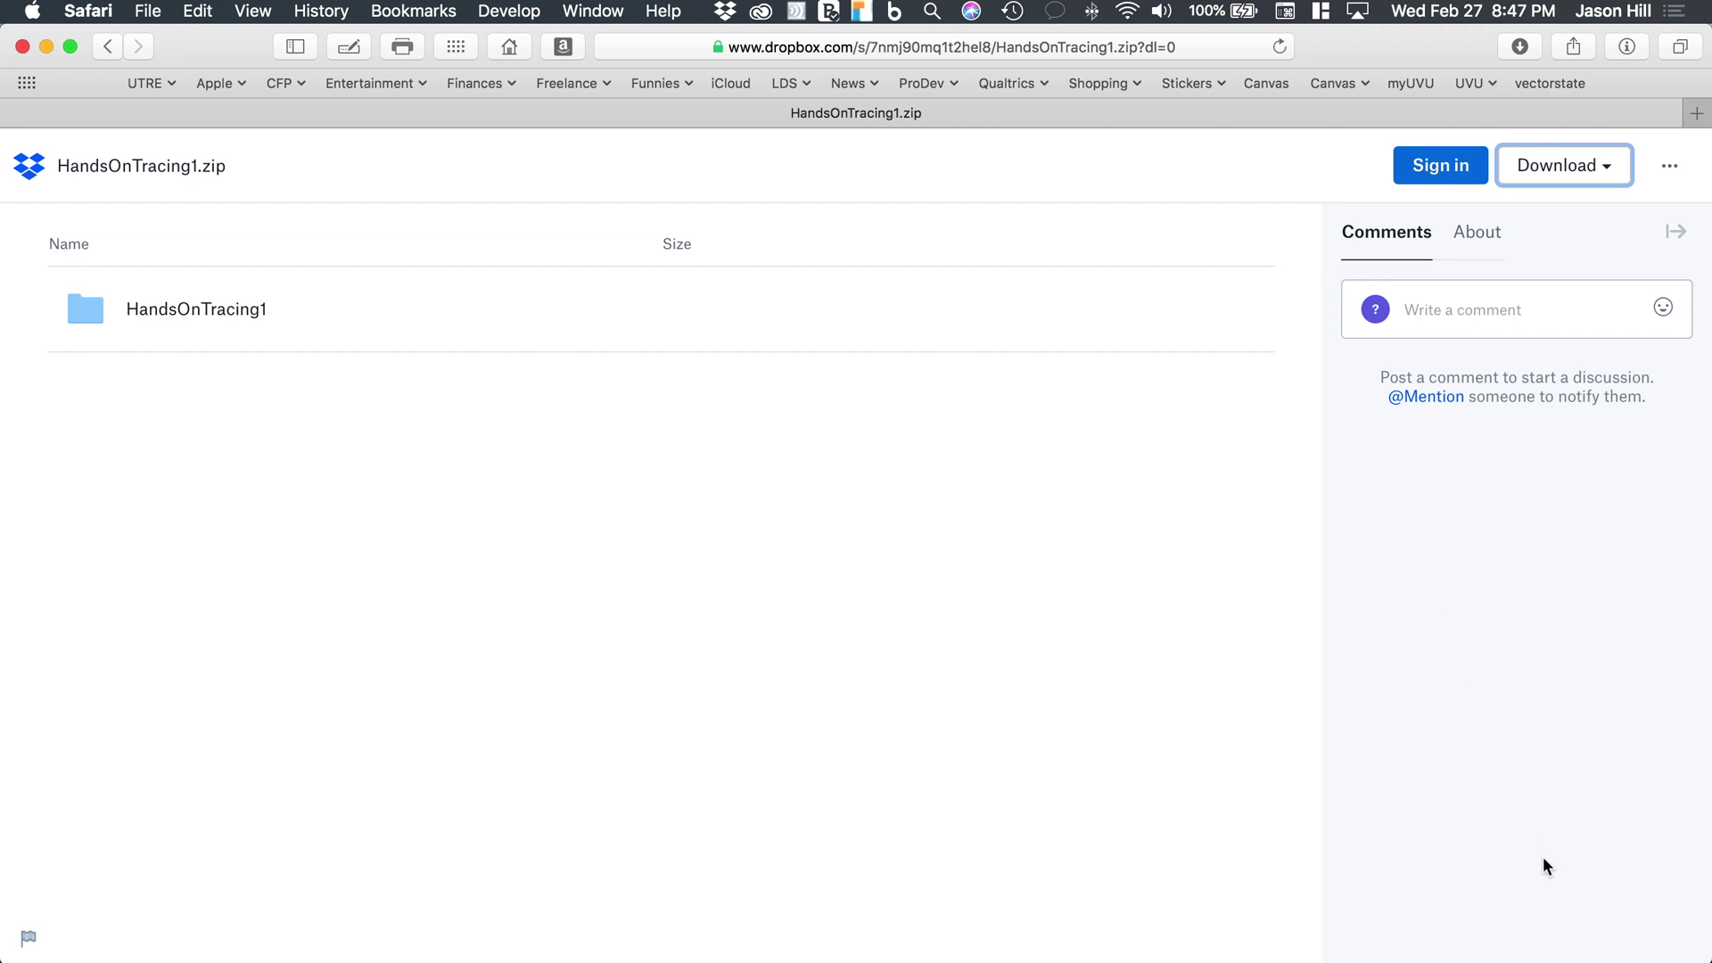
left_click(1616, 954)
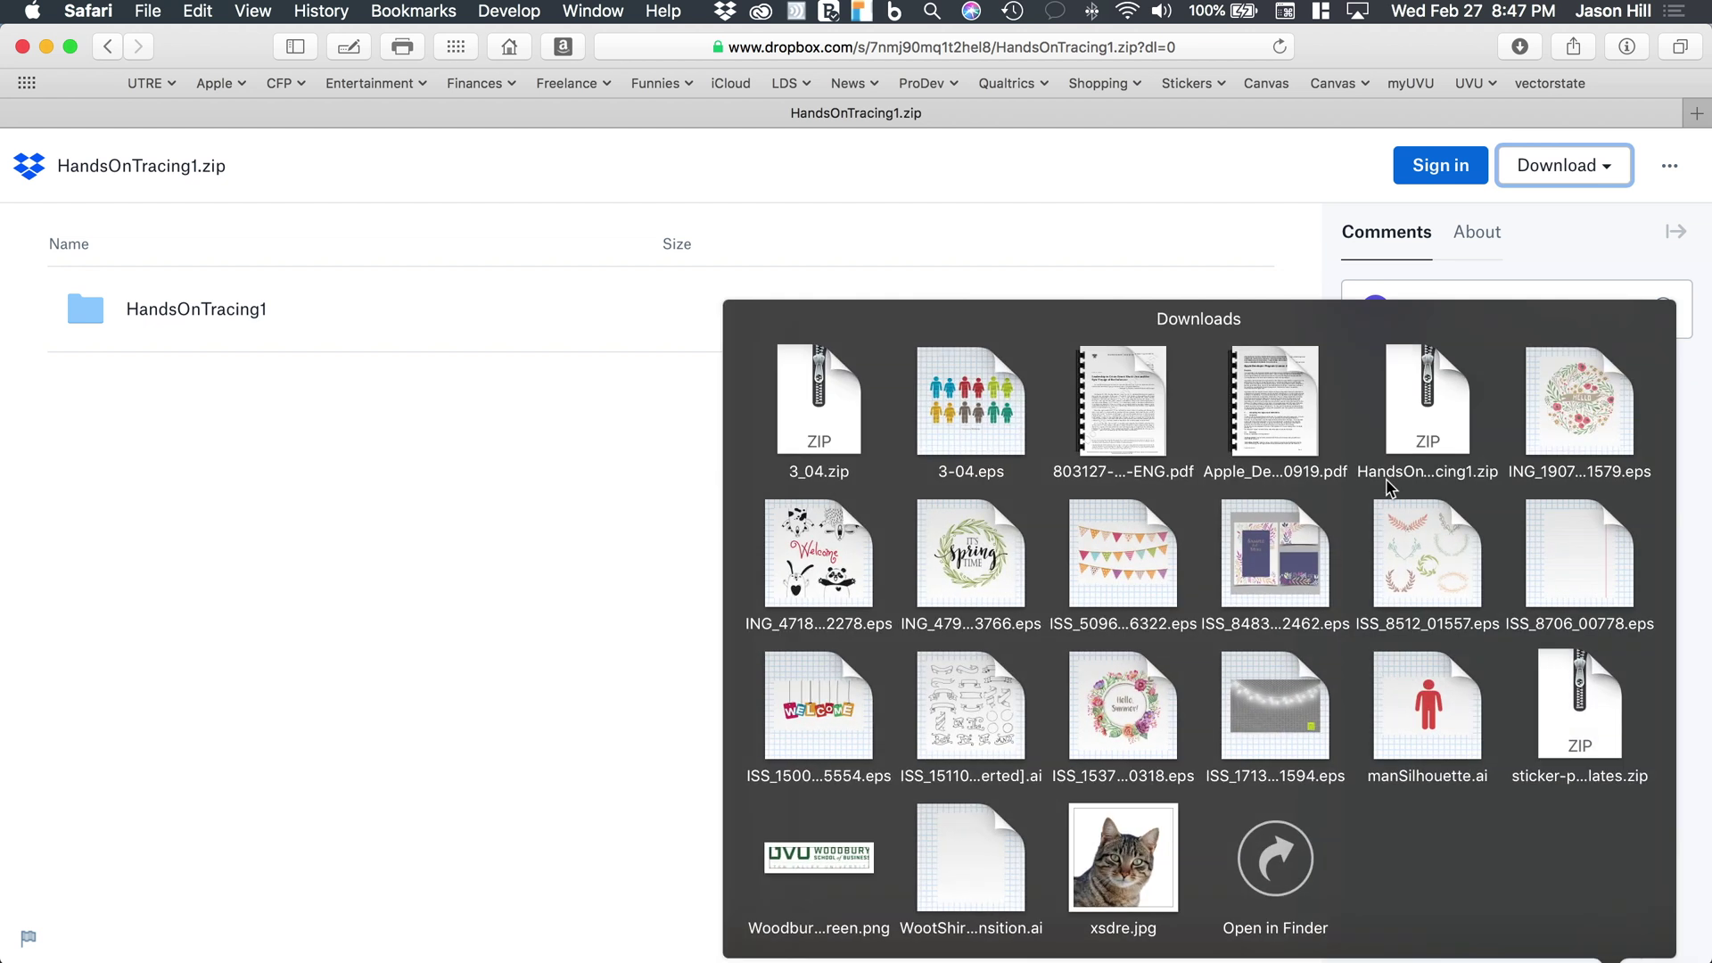
left_click(1423, 437)
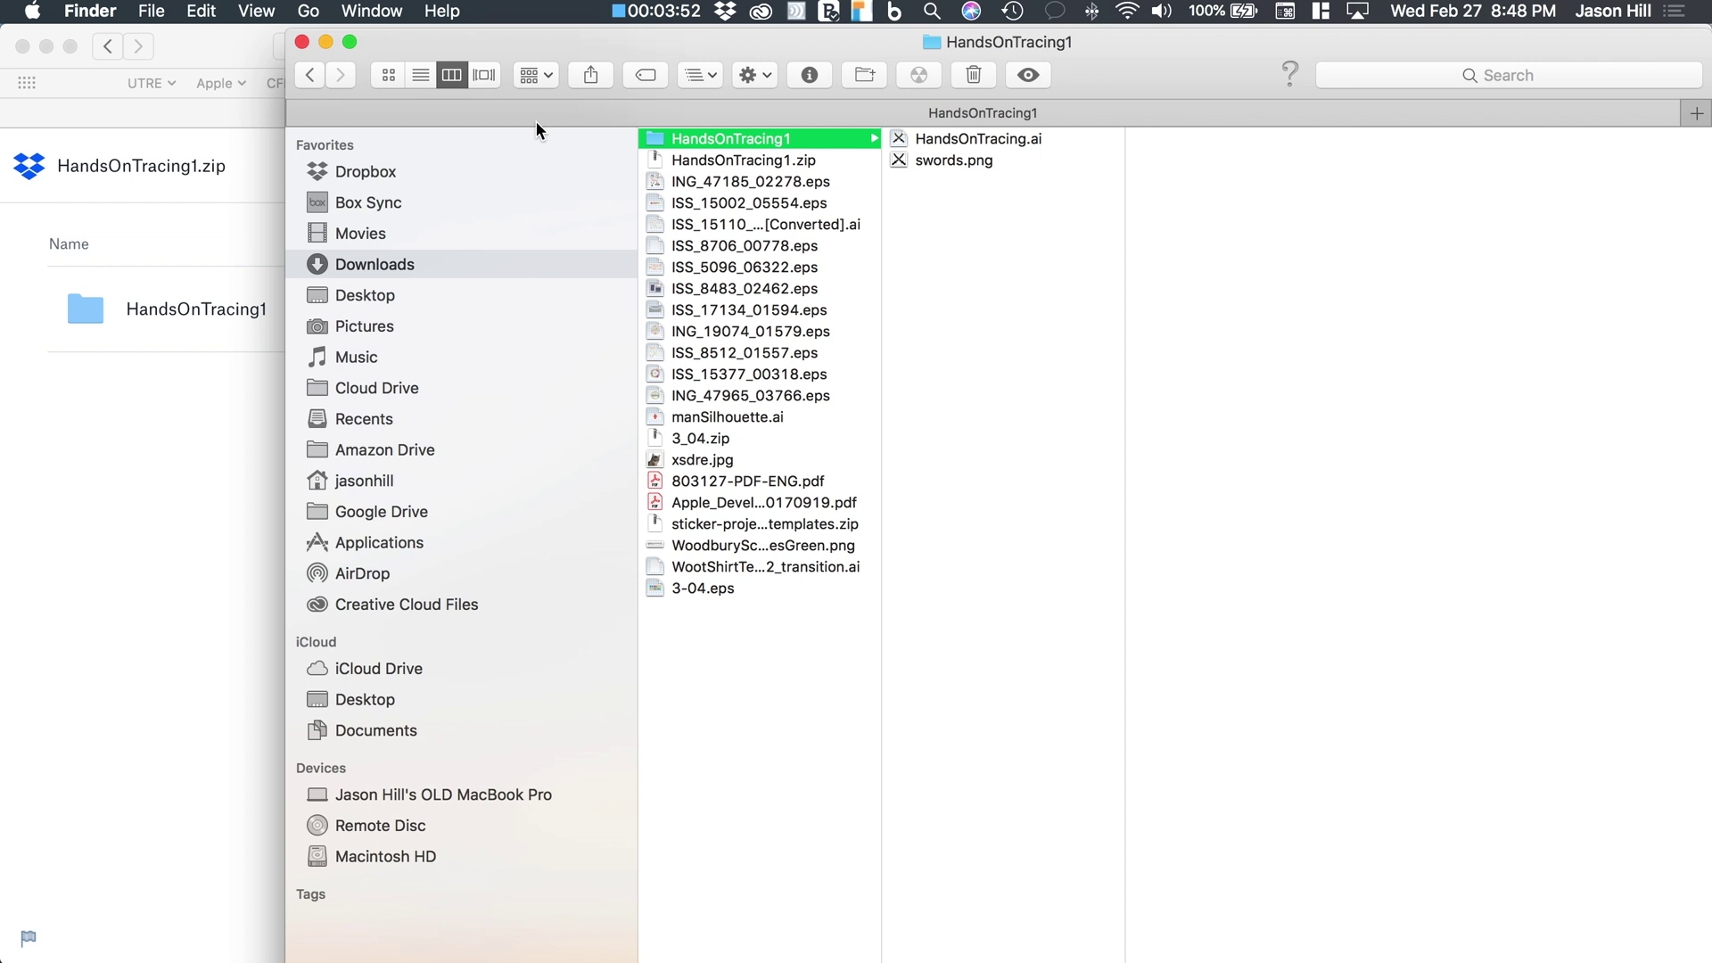
Switch back to Illustrator to show the HandsOnTracing.ai document
key("super+Tab")
key("super+Tab")
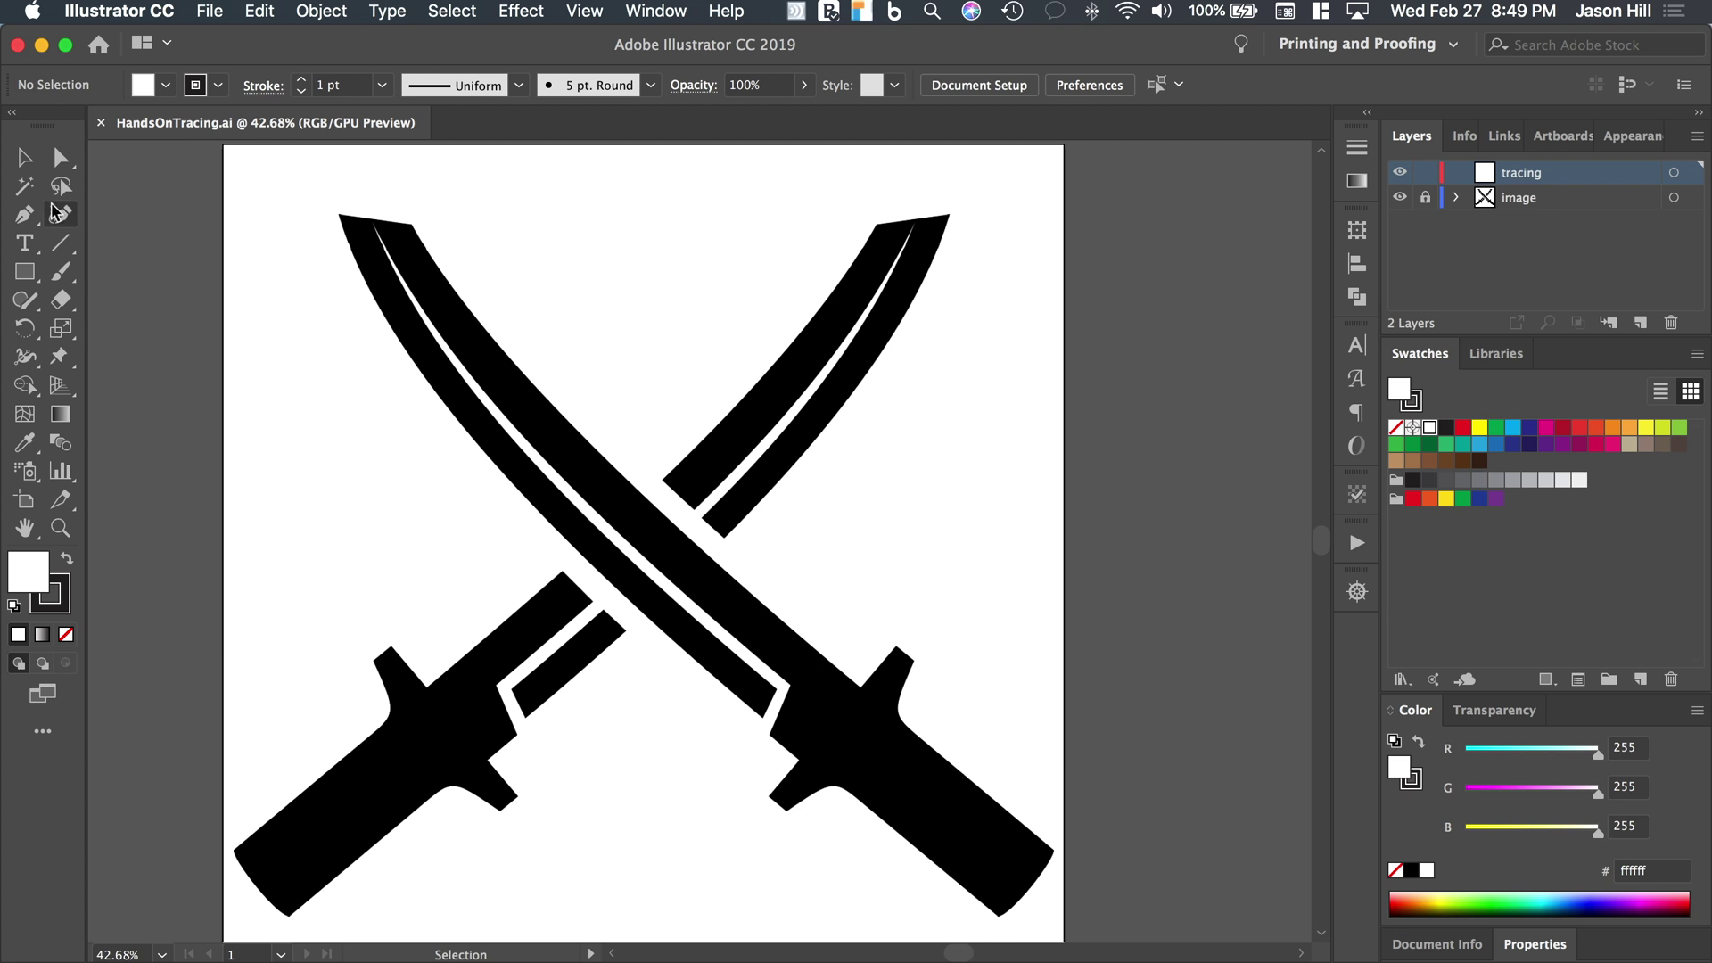
Select the Pen tool and position the view over the upper-left sword tip
left_click(27, 216)
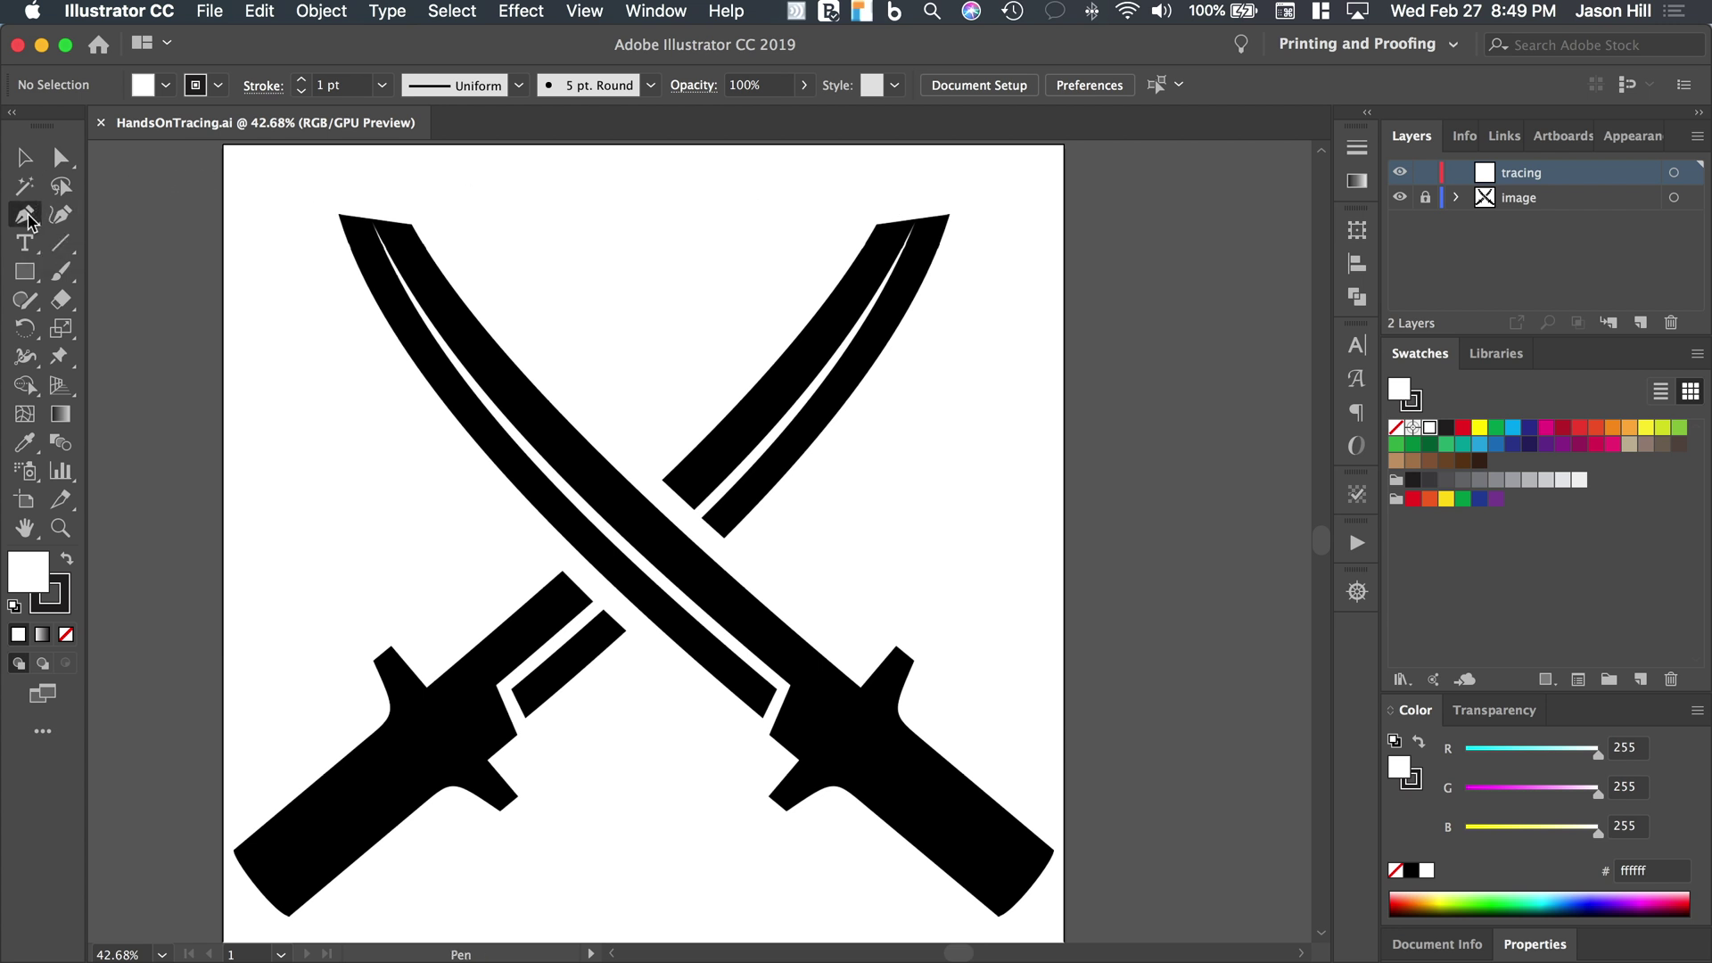
scroll(408, 283, "down", 3)
scroll(409, 283, "right", 2)
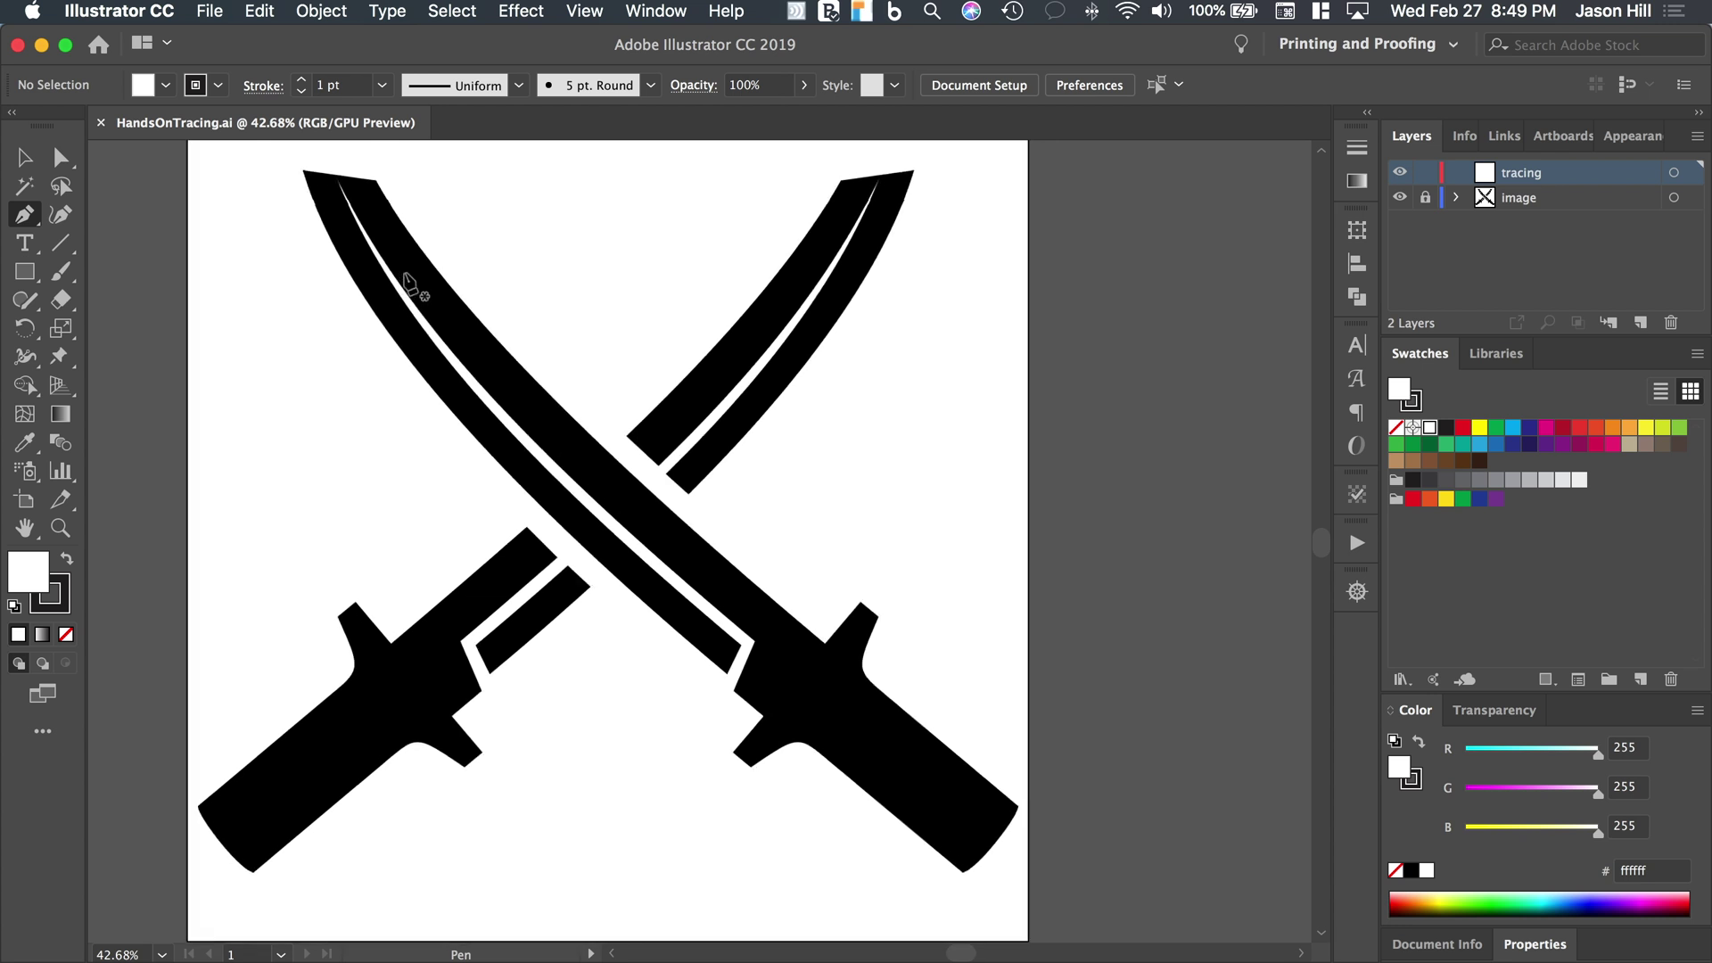
scroll(409, 284, "up", 1)
scroll(409, 283, "left", 1)
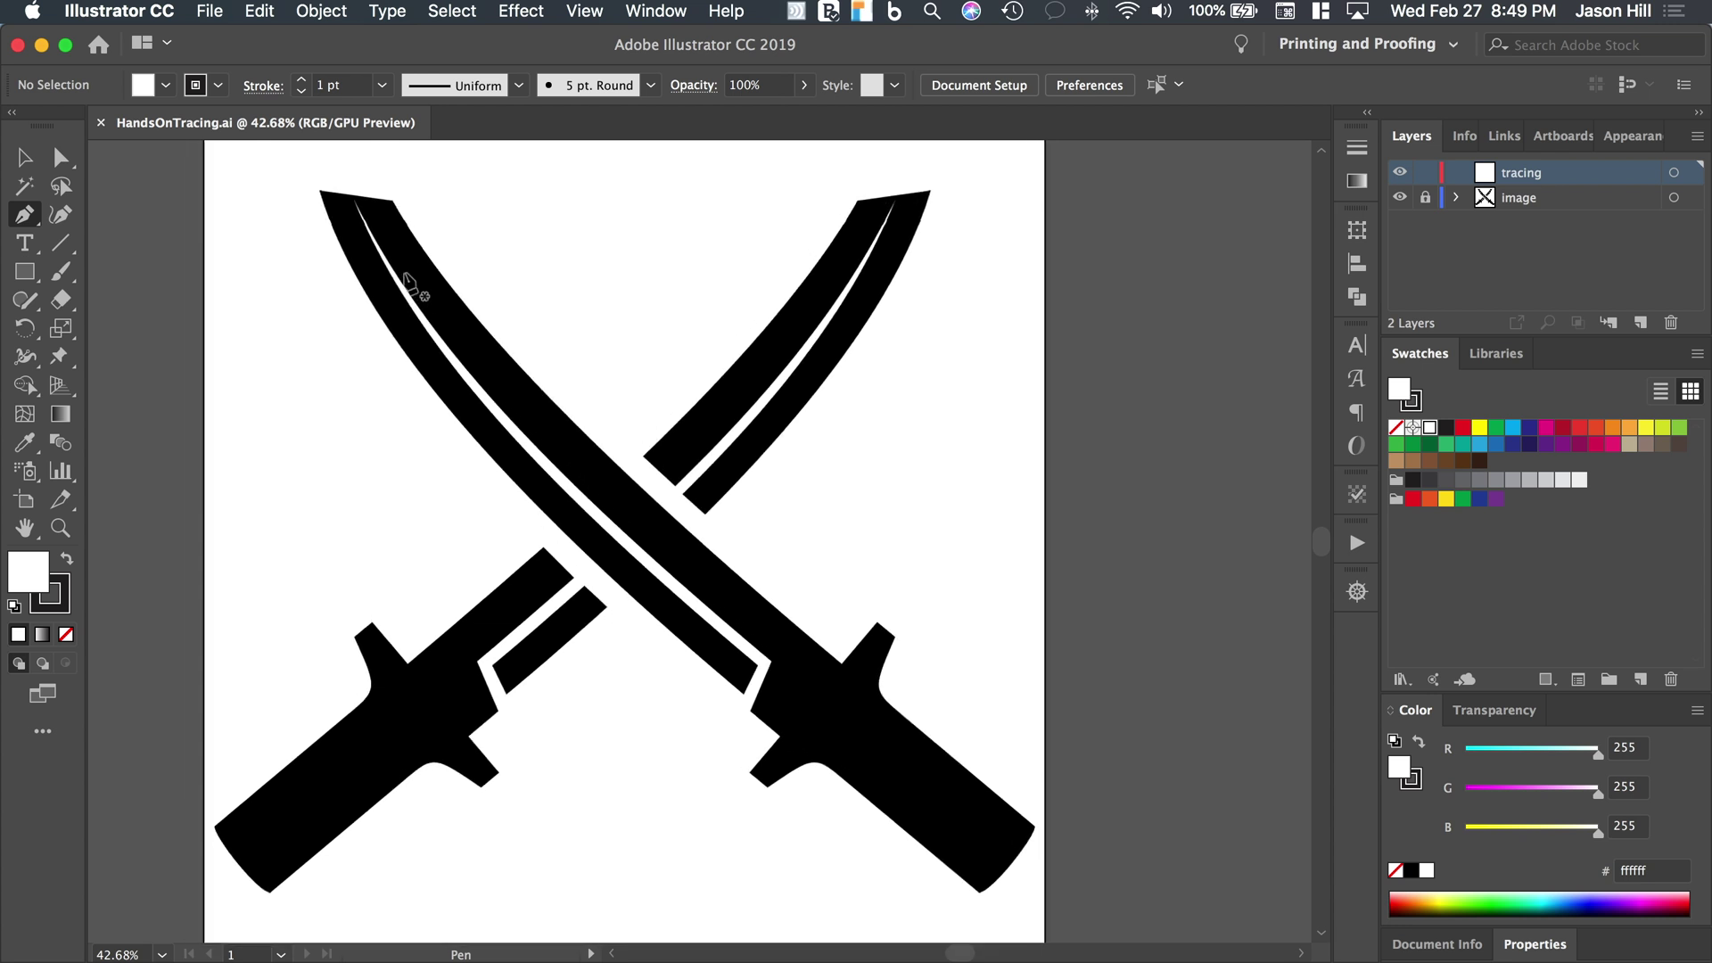
Place the first anchor points at the upper-left blade tip and across its end
left_click(320, 191)
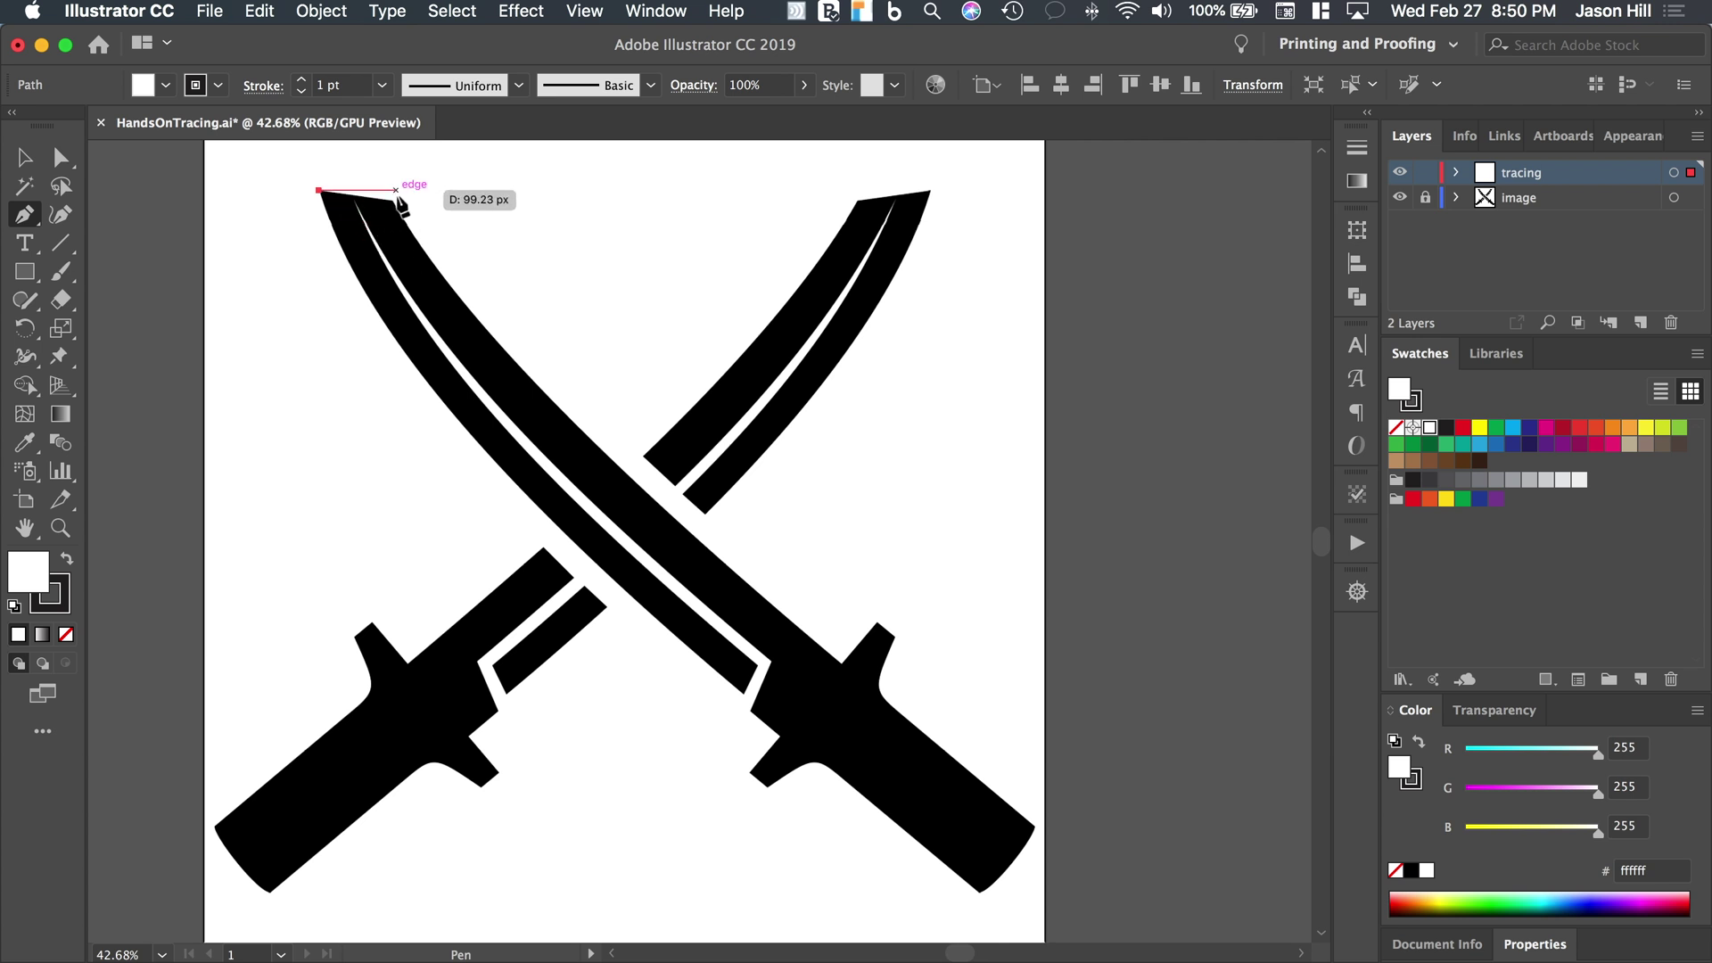
scroll(402, 205, "up", 5)
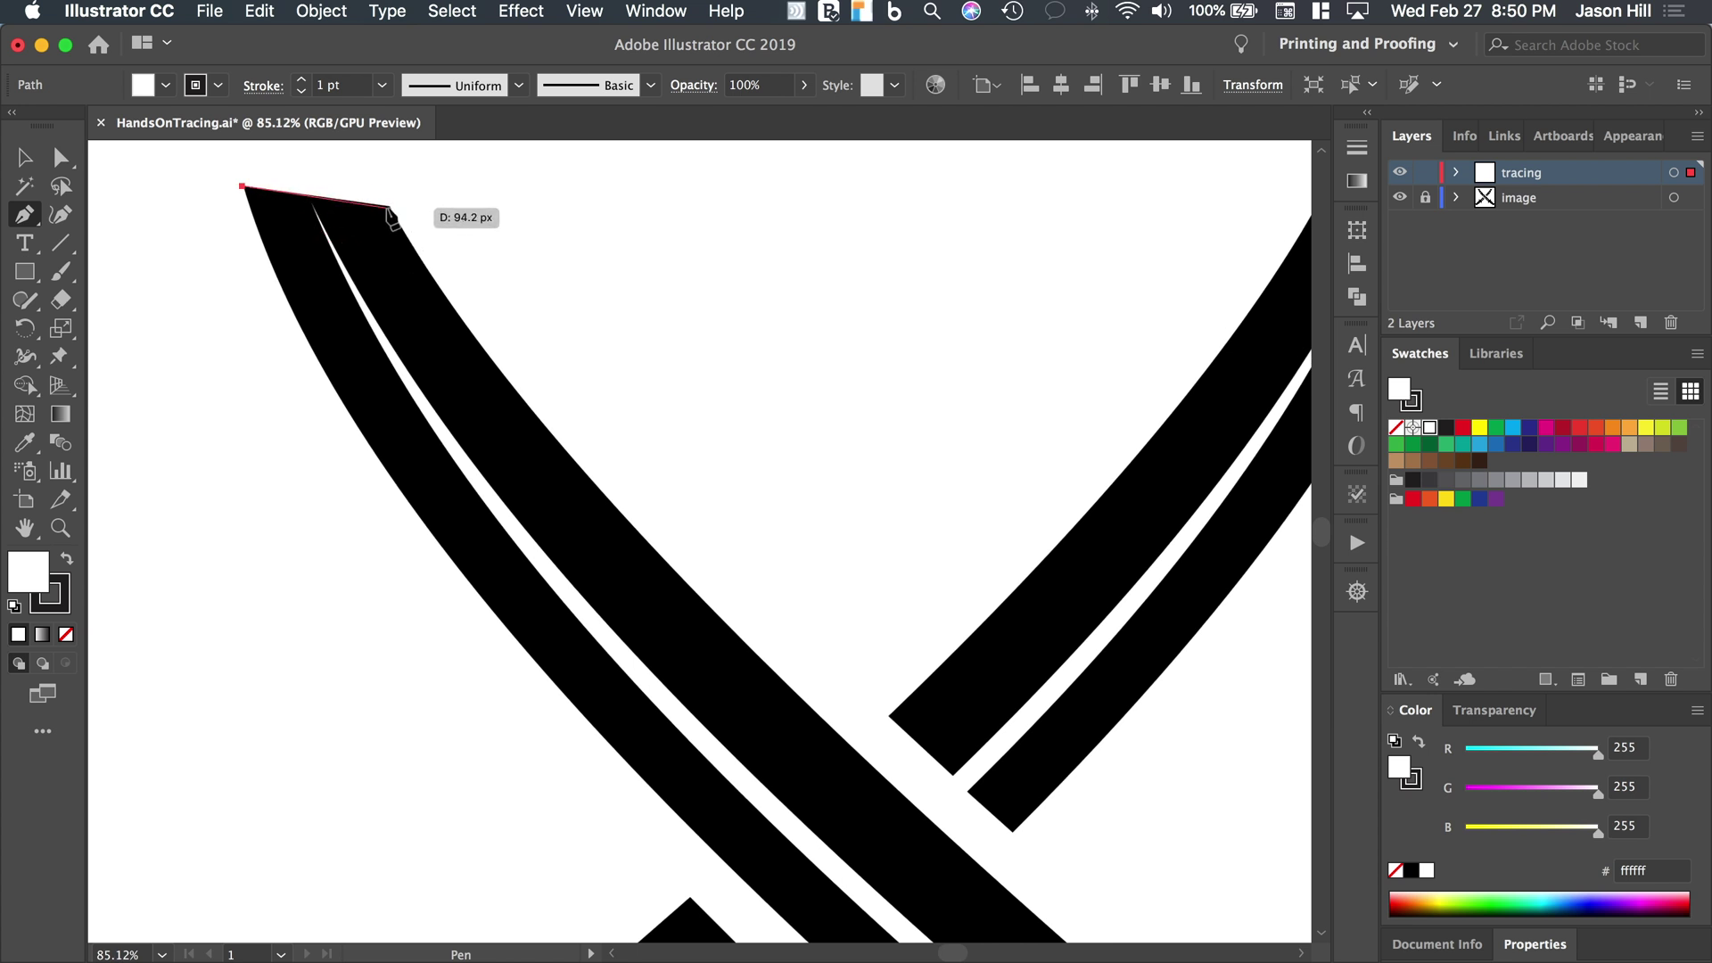
left_click(389, 208)
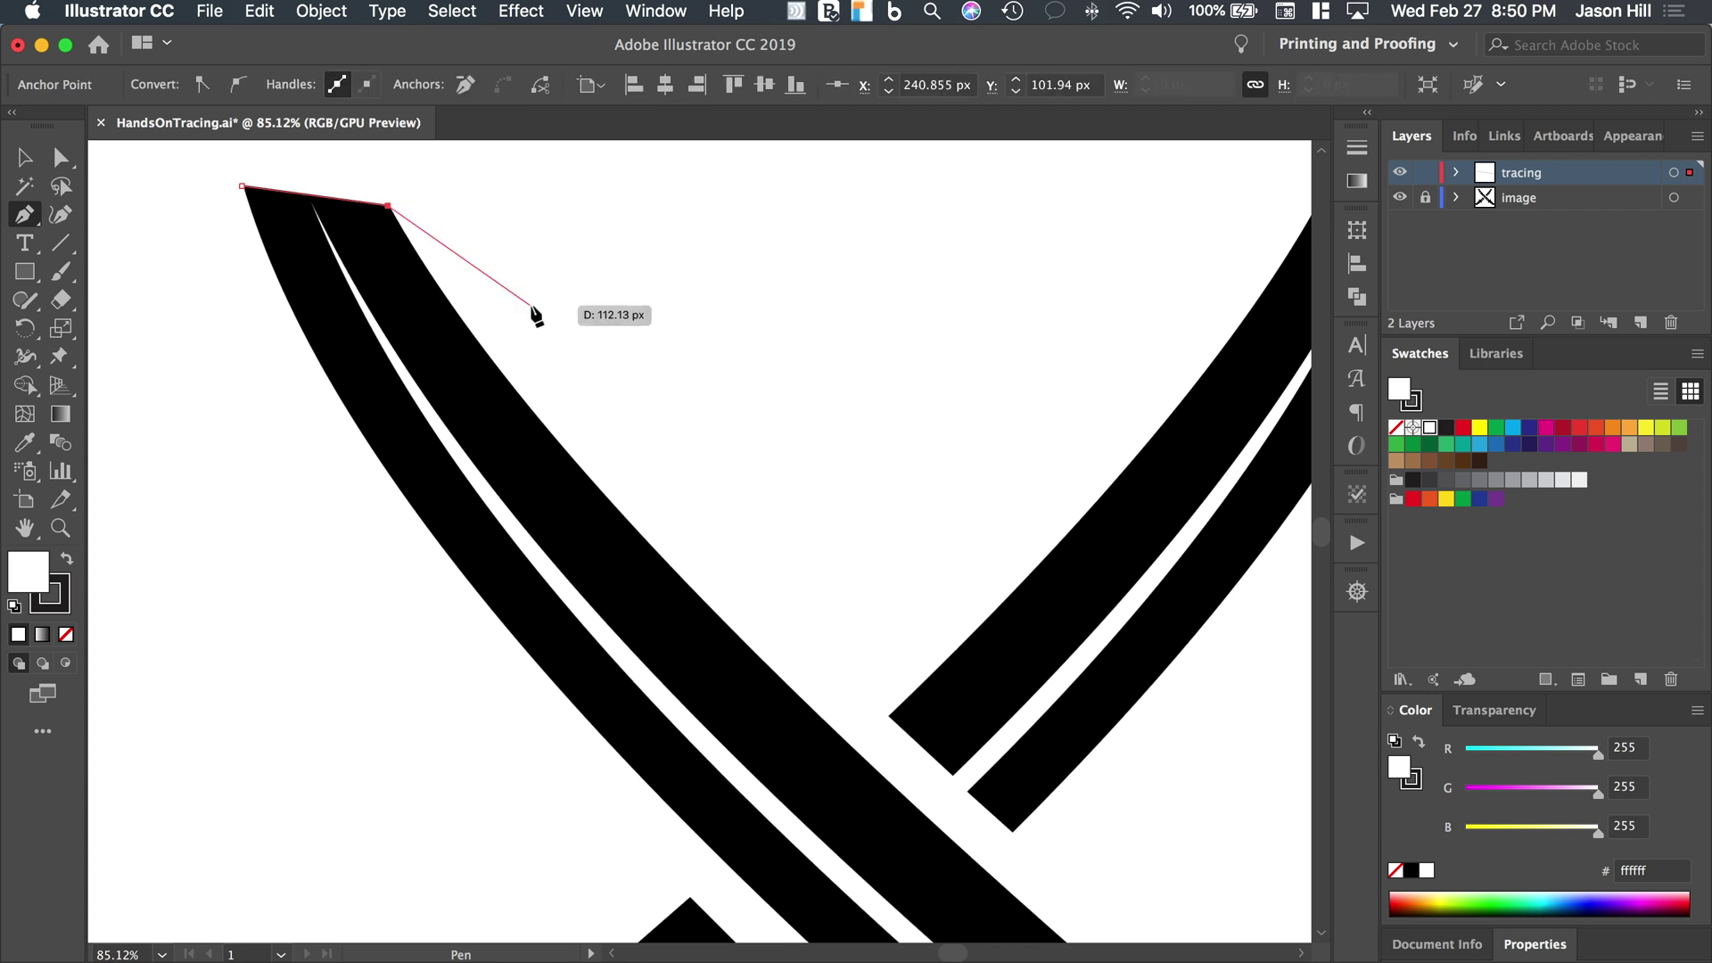
Continue the path down the blade edge to the guard corner, adding further points
scroll(535, 313, "down", 3)
scroll(535, 313, "right", 3)
scroll(535, 313, "up", 4)
scroll(535, 313, "down", 6)
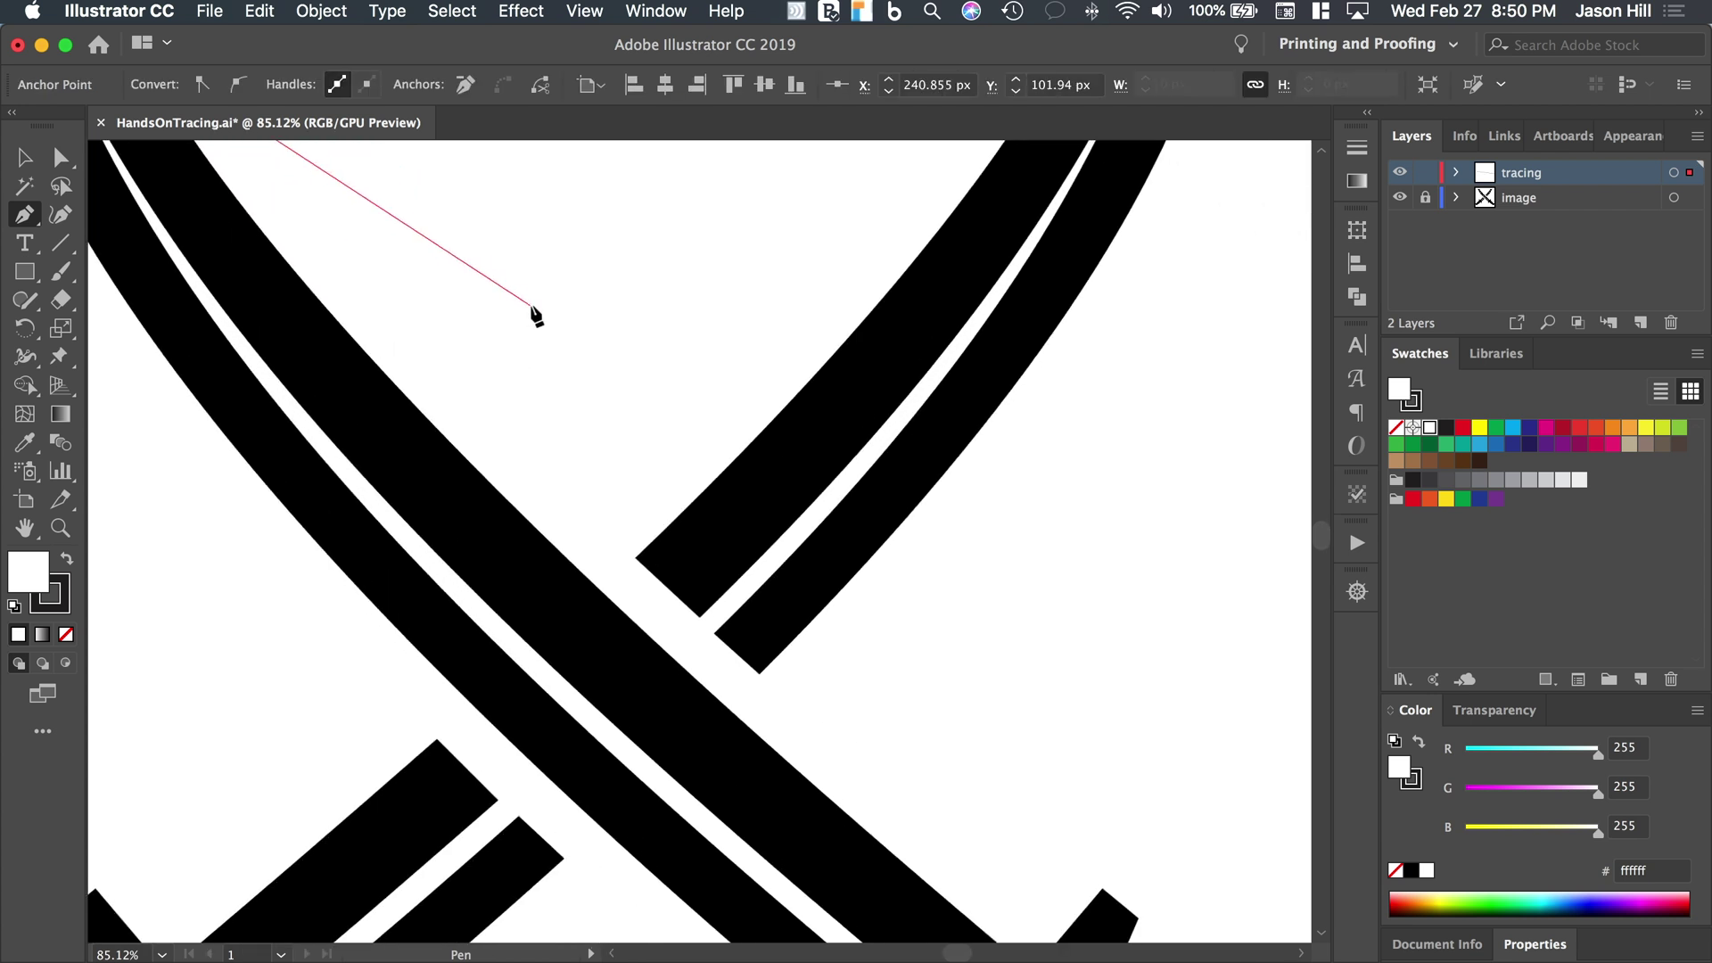
scroll(535, 315, "right", 1)
scroll(535, 314, "down", 3)
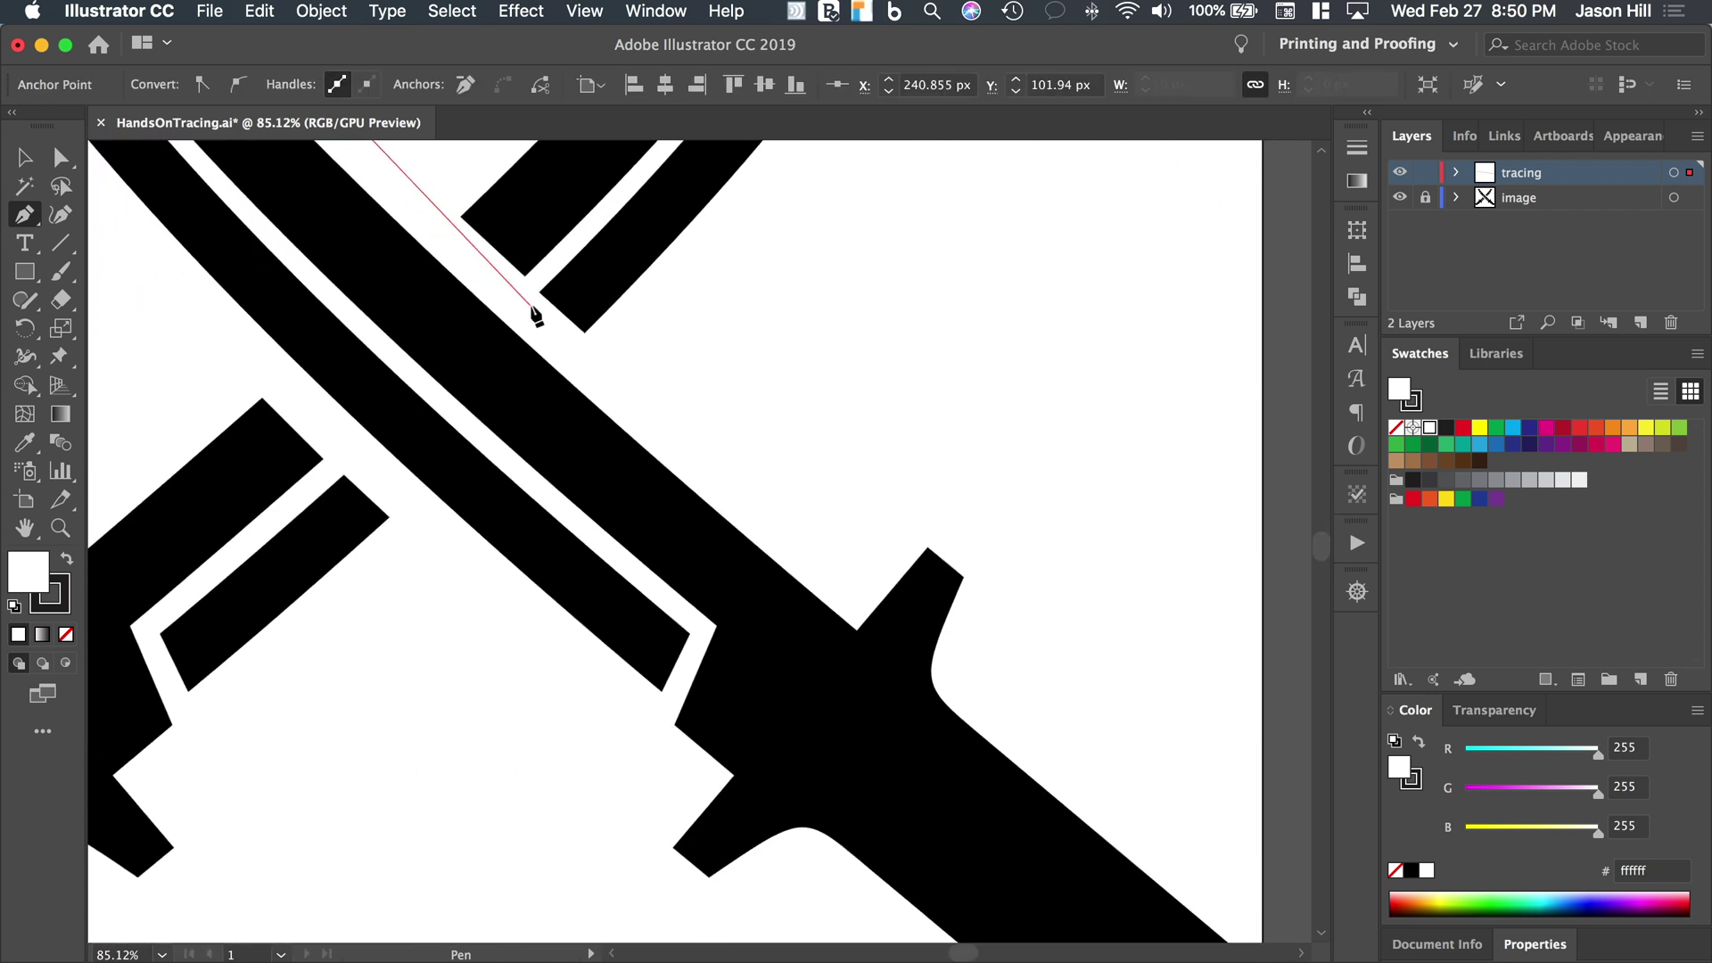
scroll(847, 589, "right", 2)
scroll(848, 588, "down", 1)
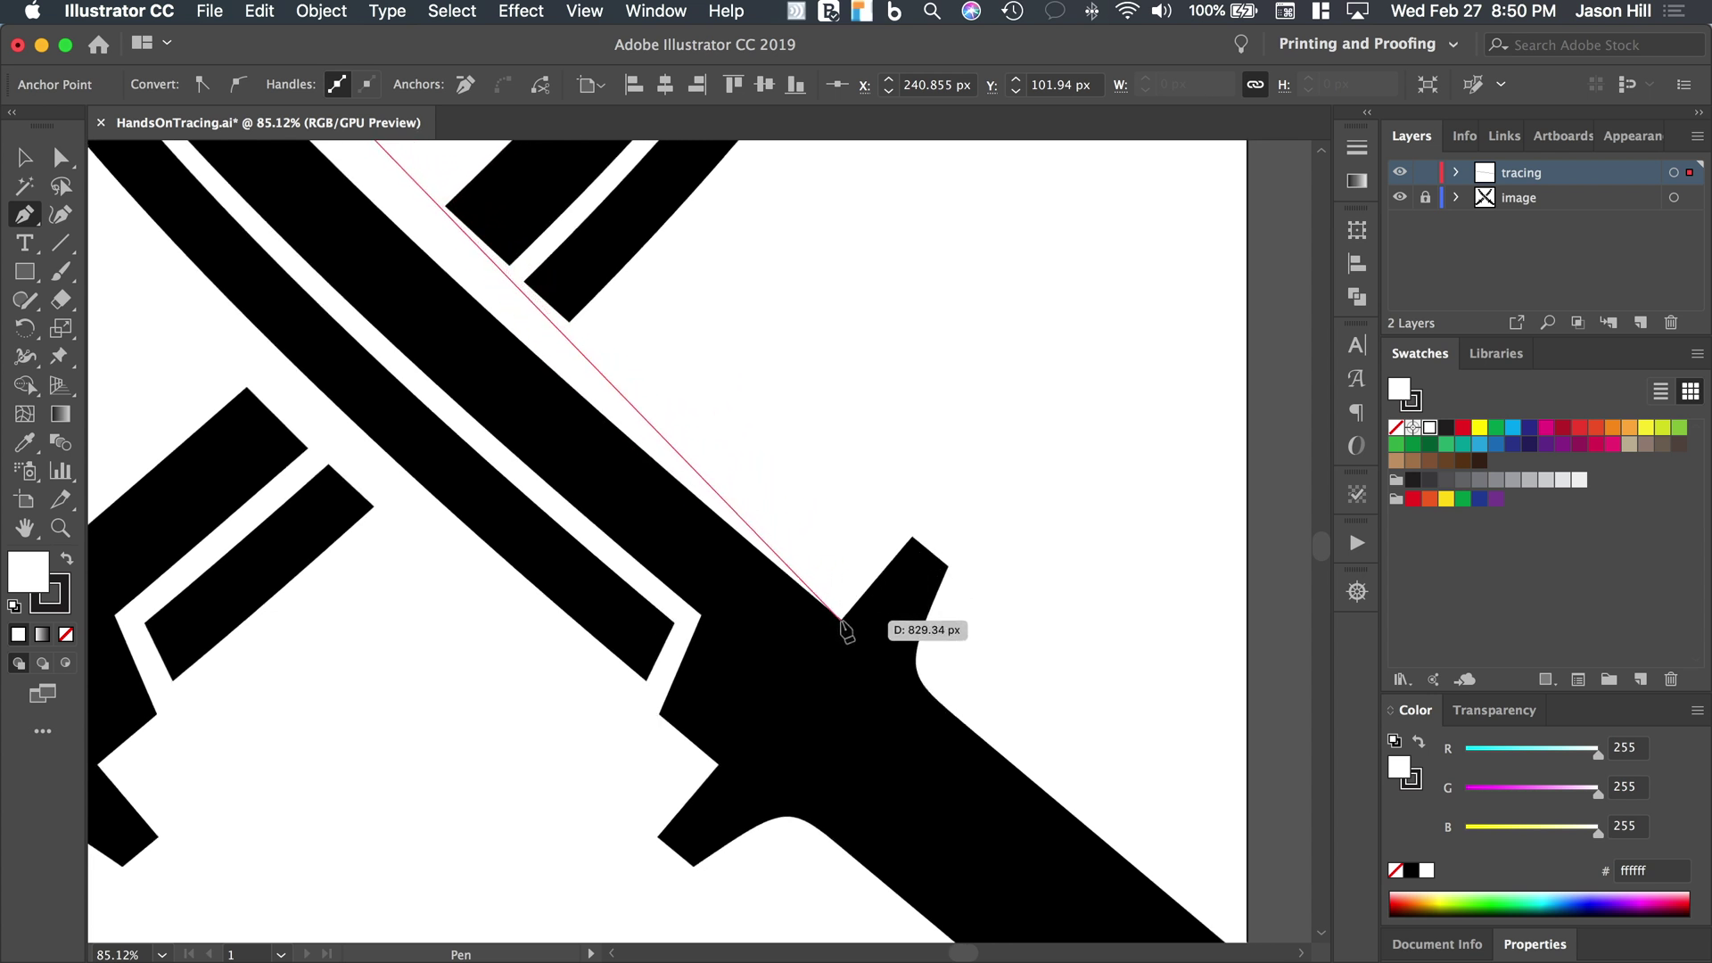
left_click(840, 618)
scroll(612, 436, "up", 4)
scroll(611, 437, "left", 1)
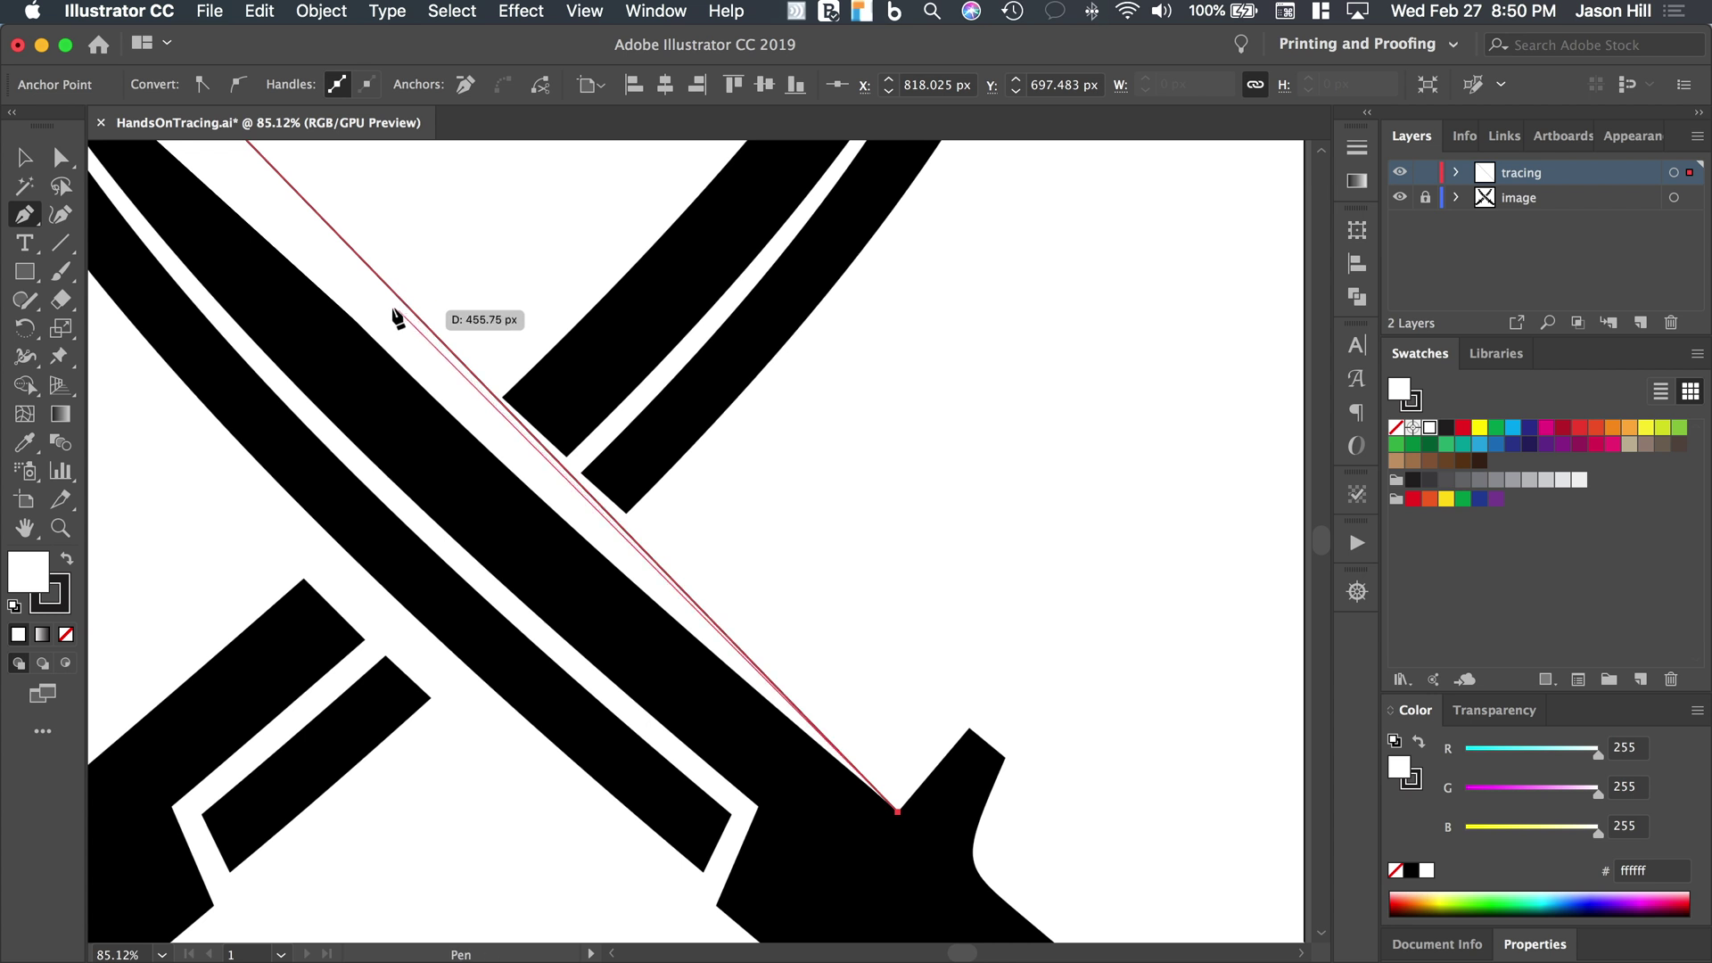
scroll(428, 282, "up", 7)
scroll(428, 283, "left", 5)
left_click(285, 239)
left_click(140, 218)
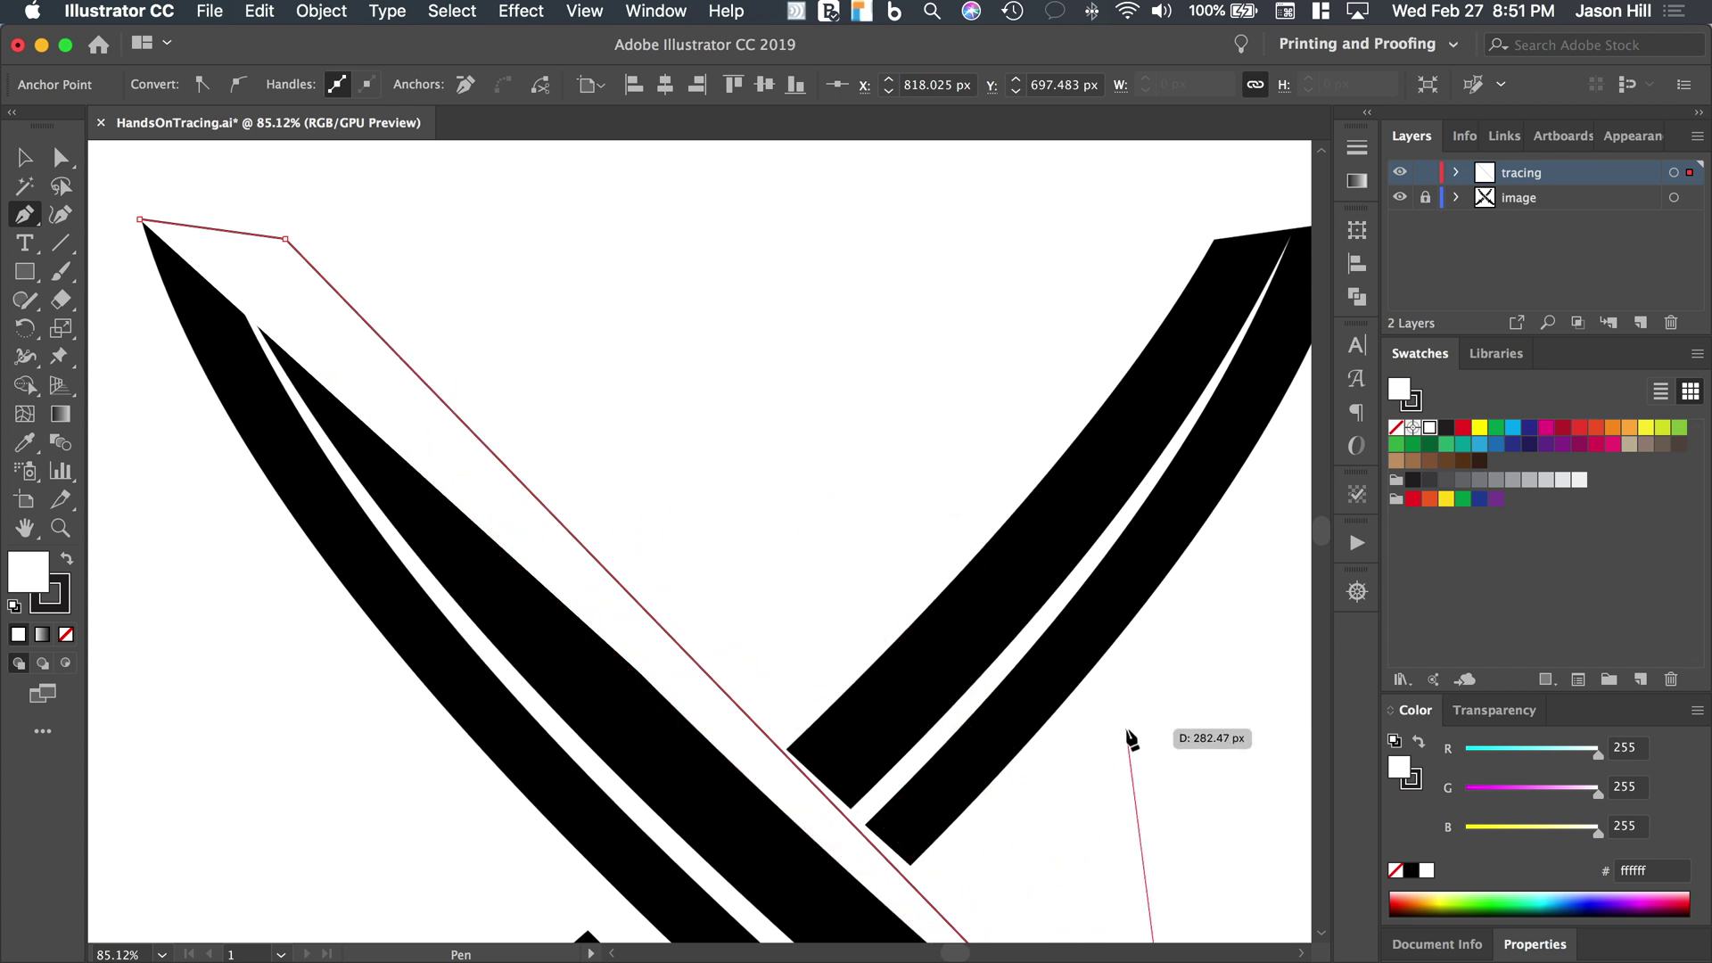
Set the tracing path's Fill and Stroke both to None in the Color panel
left_click(1396, 872)
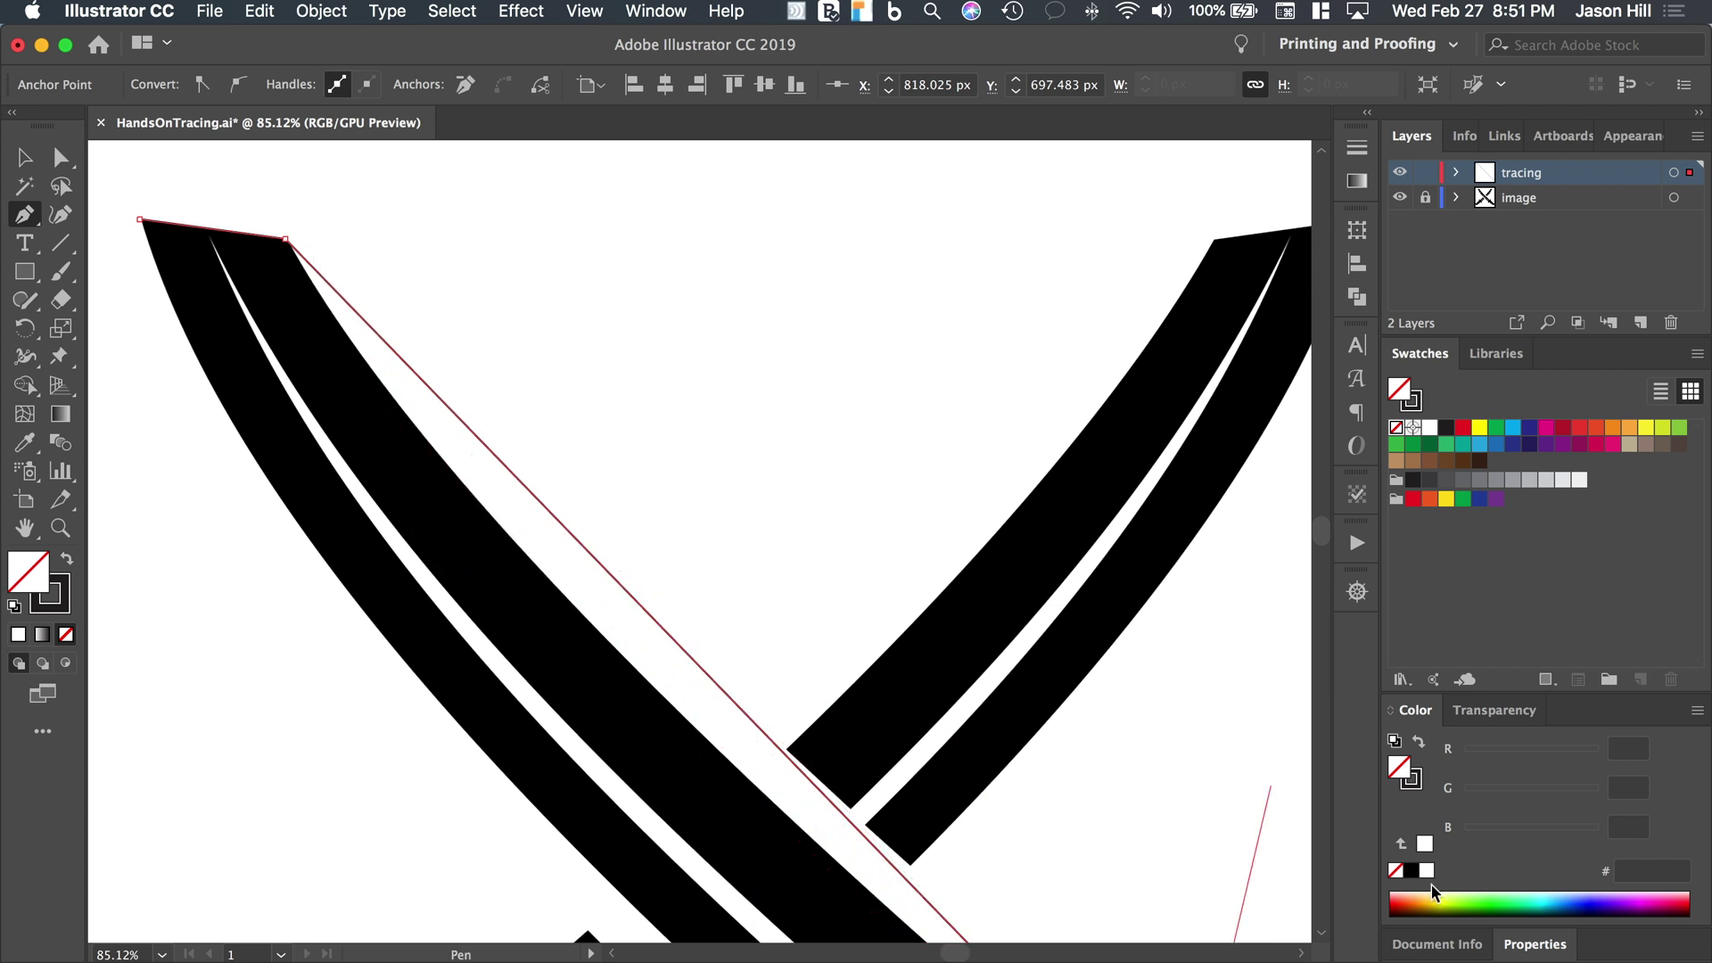
left_click(1412, 781)
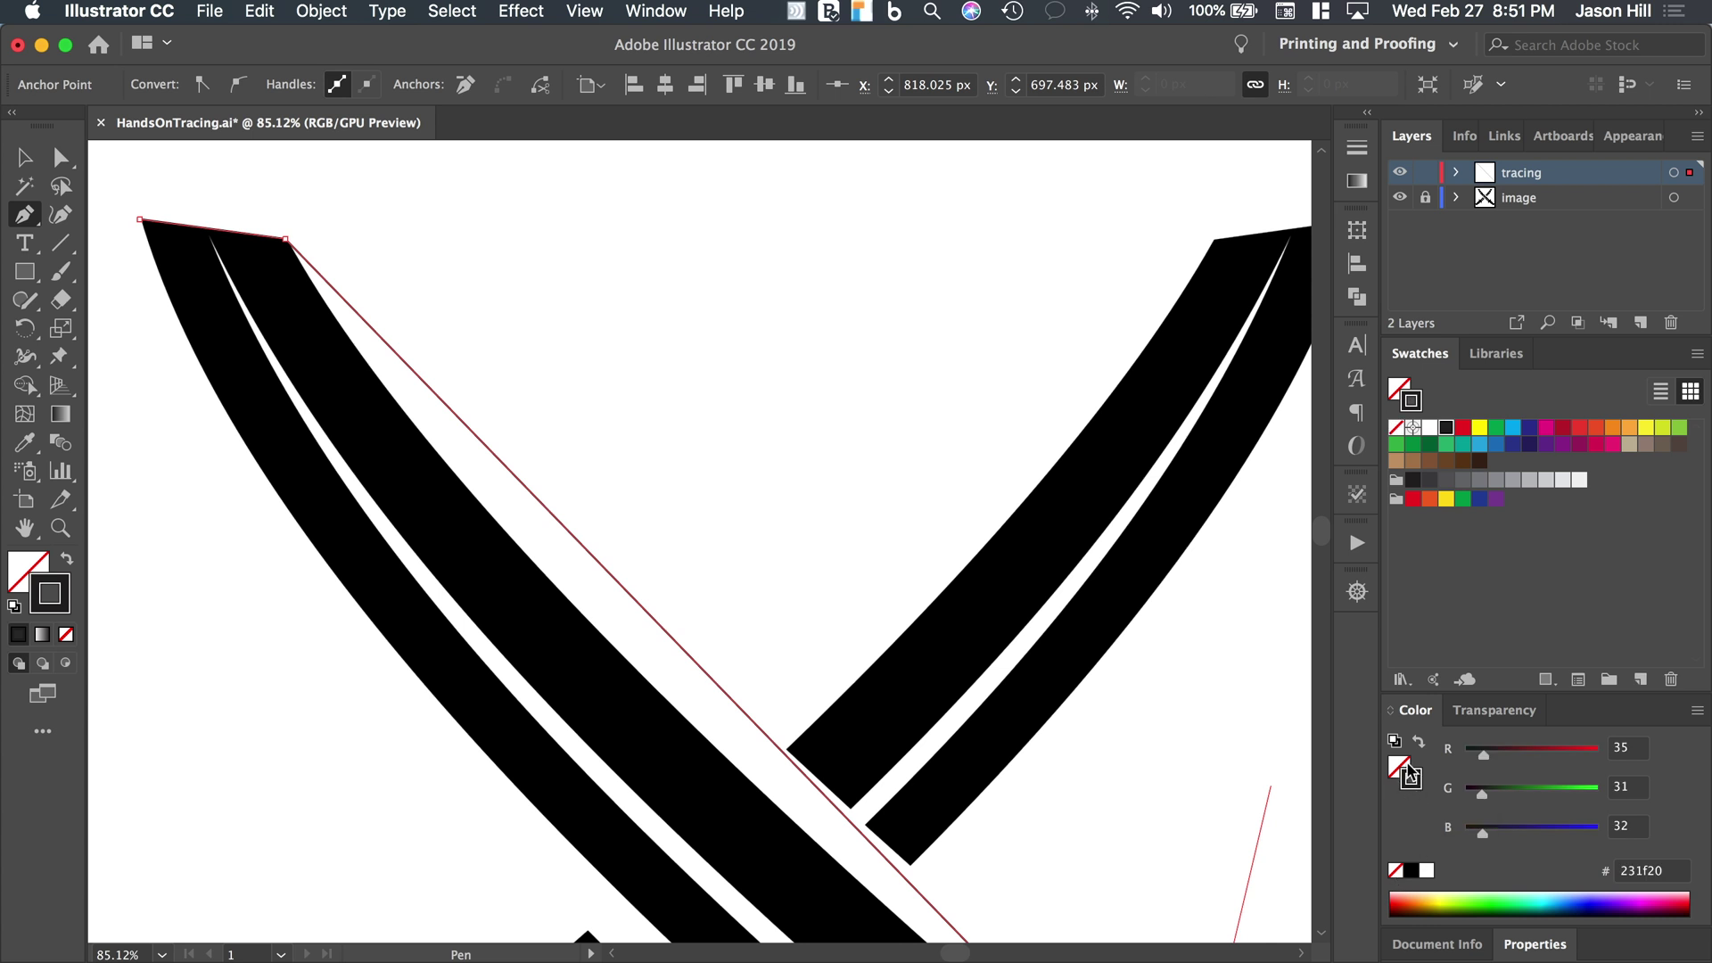
left_click(1395, 871)
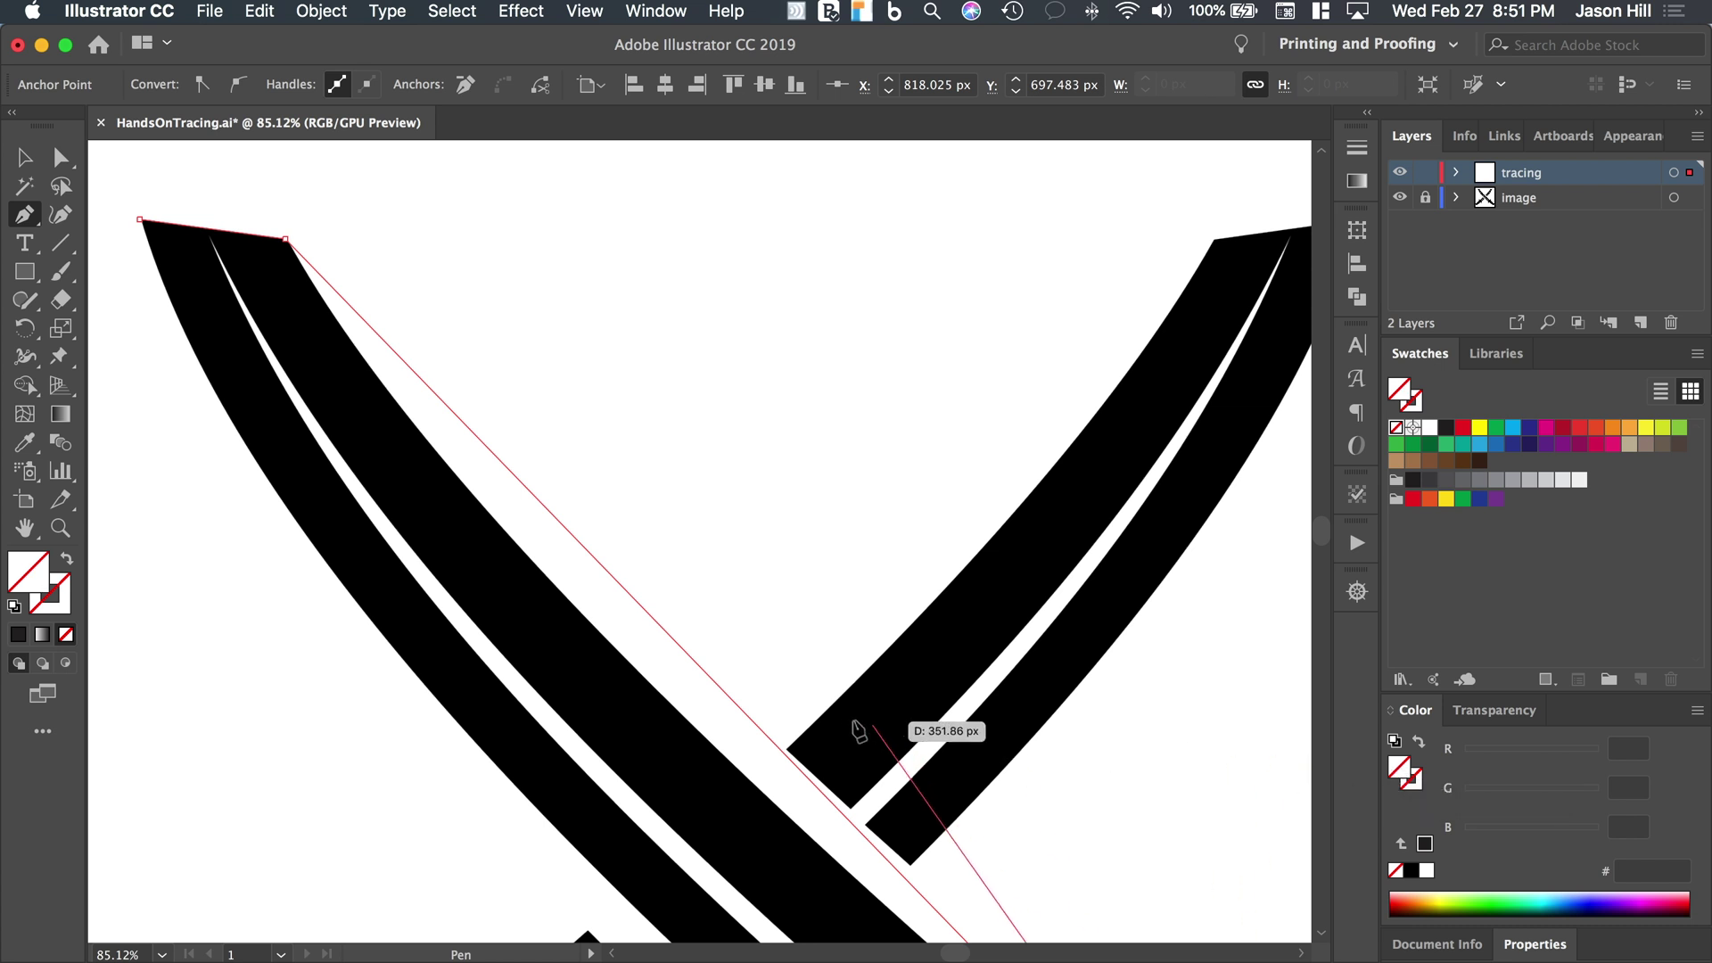
scroll(886, 738, "down", 5)
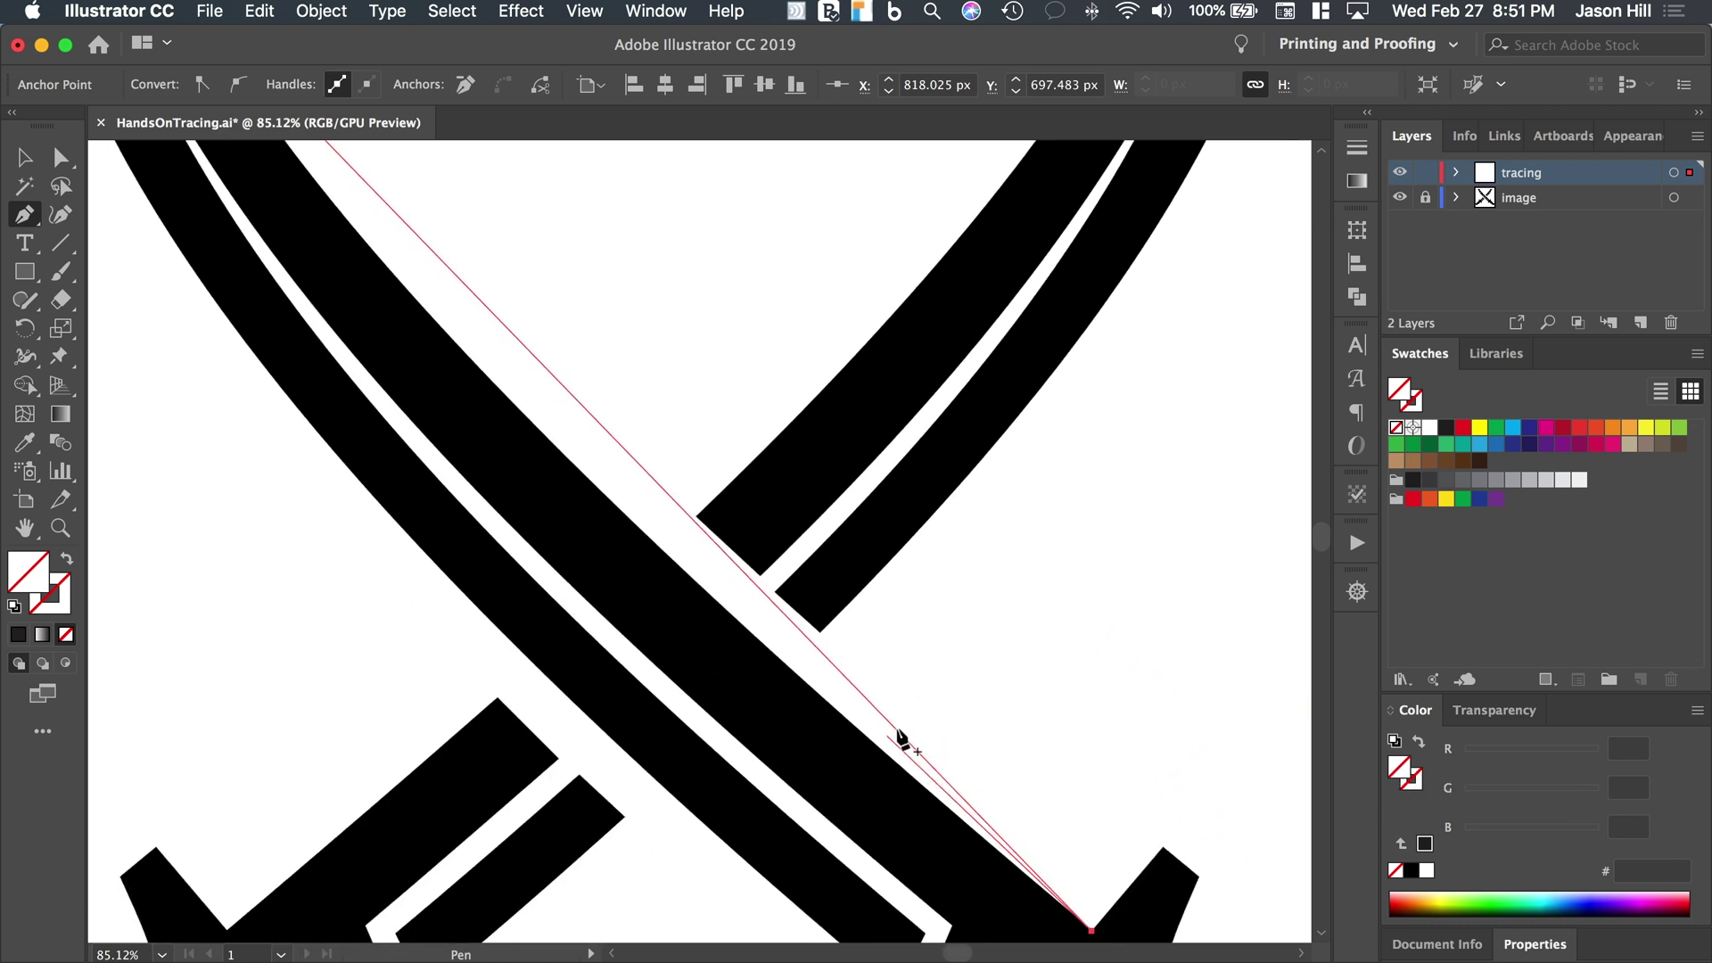
scroll(1102, 824, "down", 5)
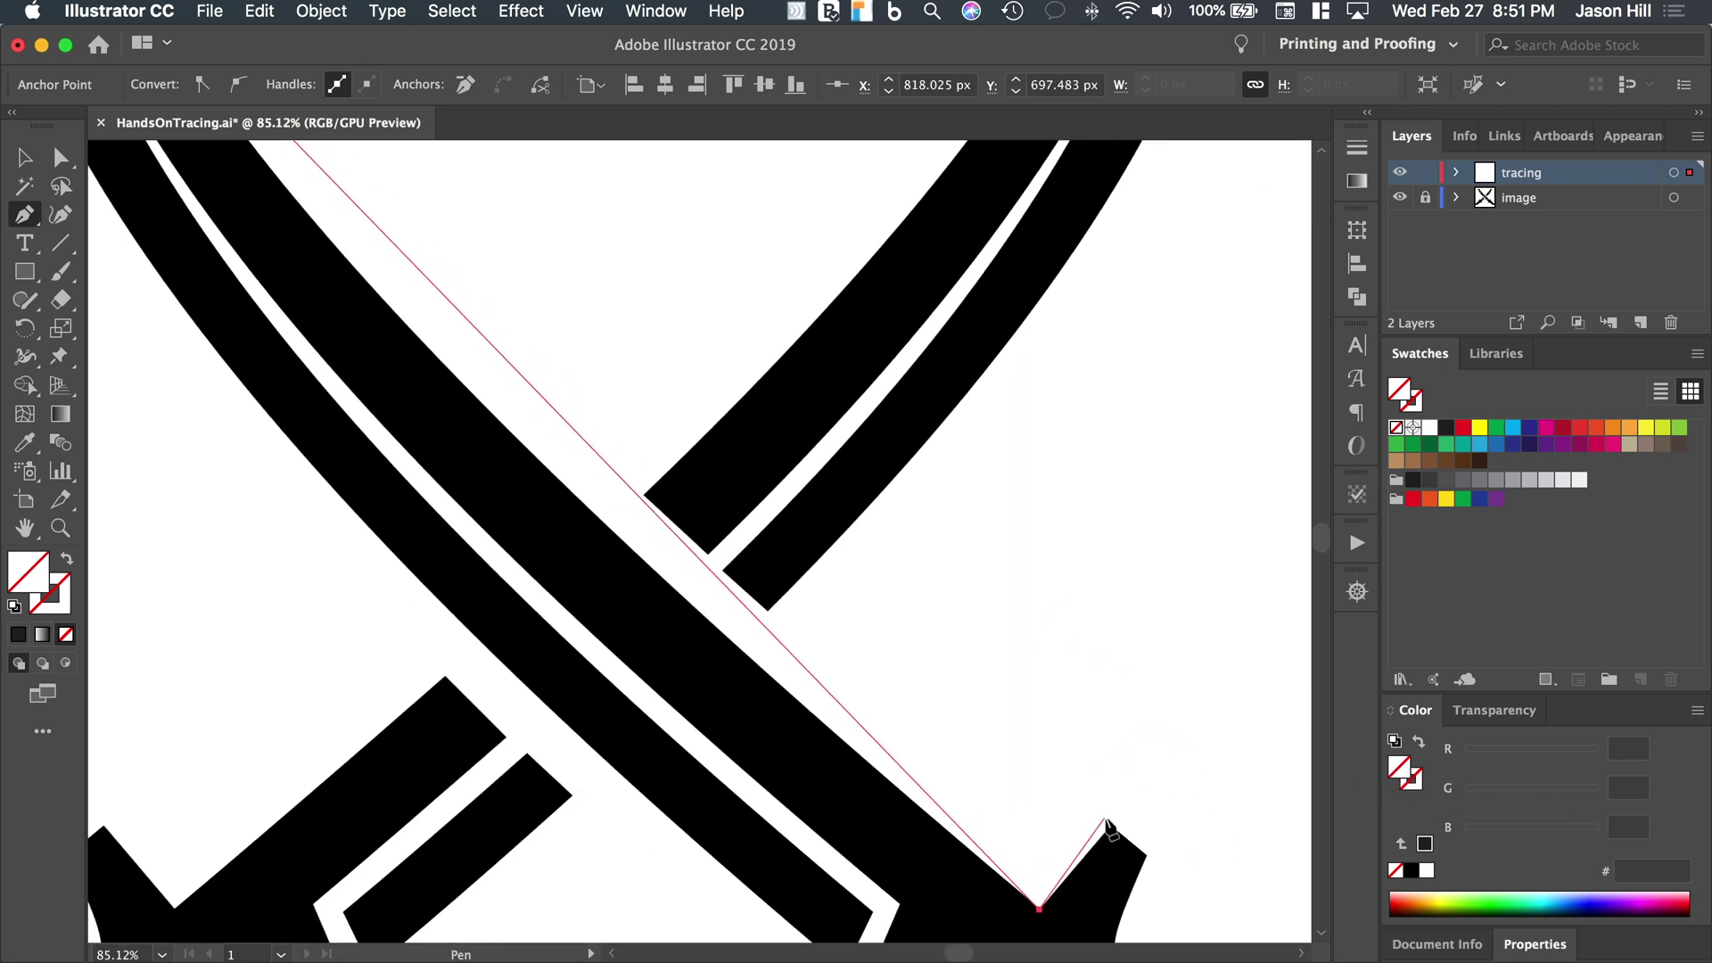
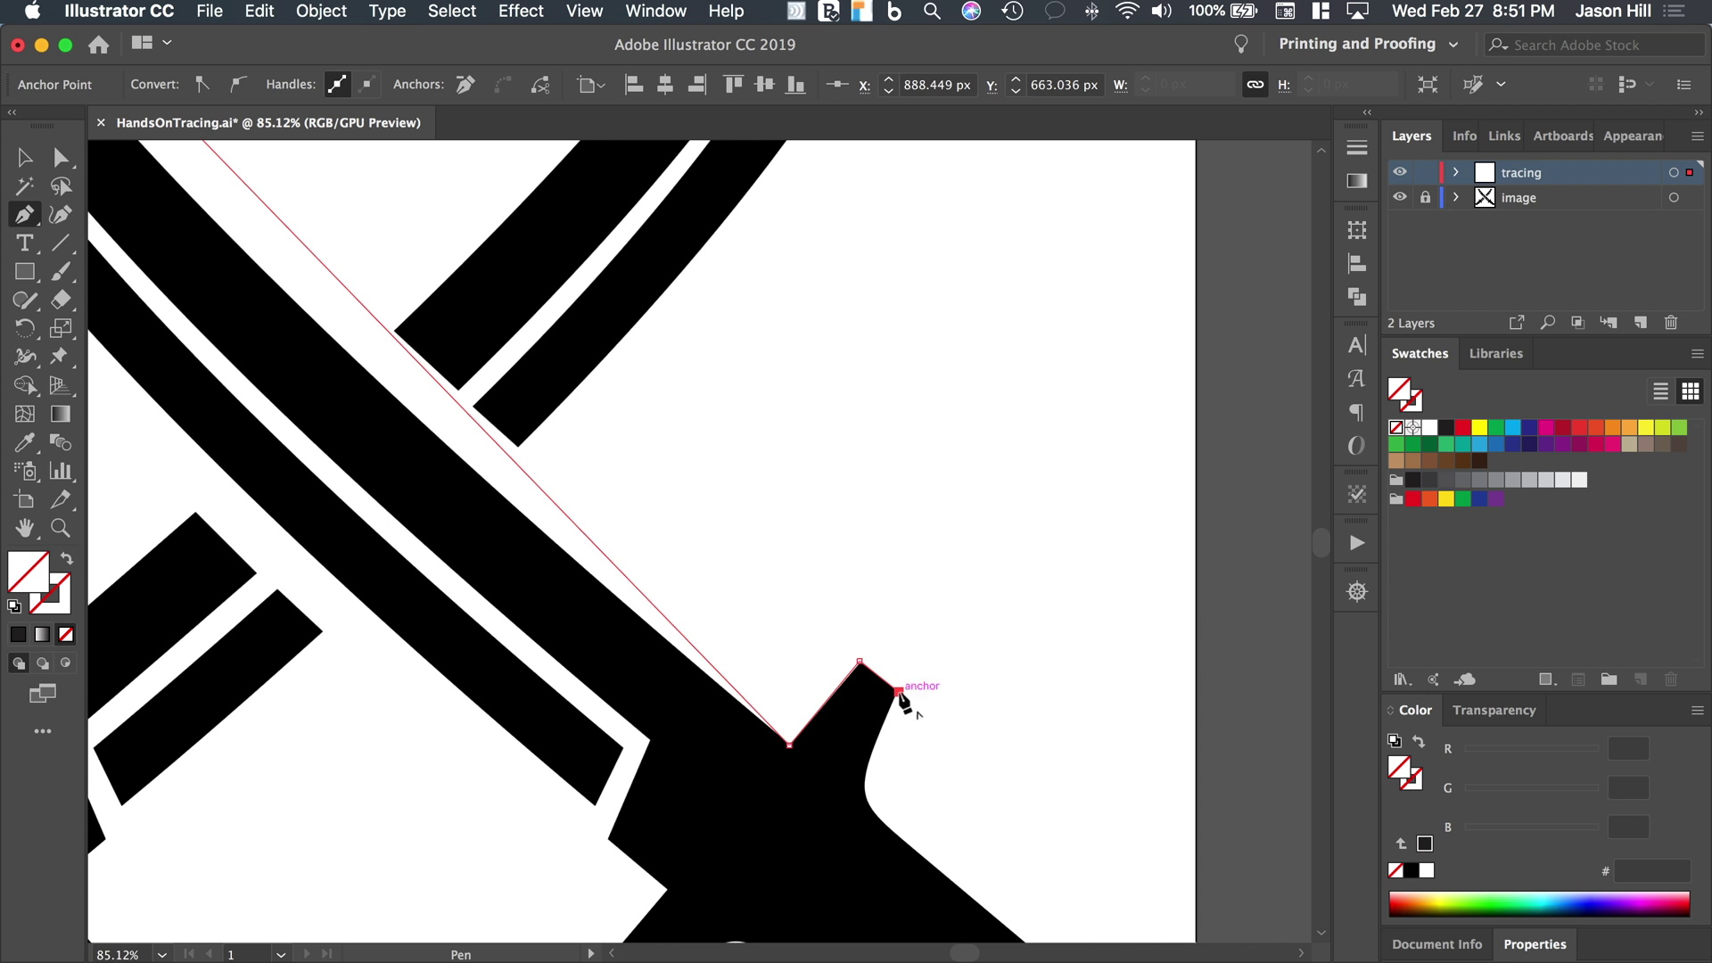
Place pen anchors around the guard's inner curve, the handle's far corner and the pommel's bottom corner
scroll(905, 704, "down", 3)
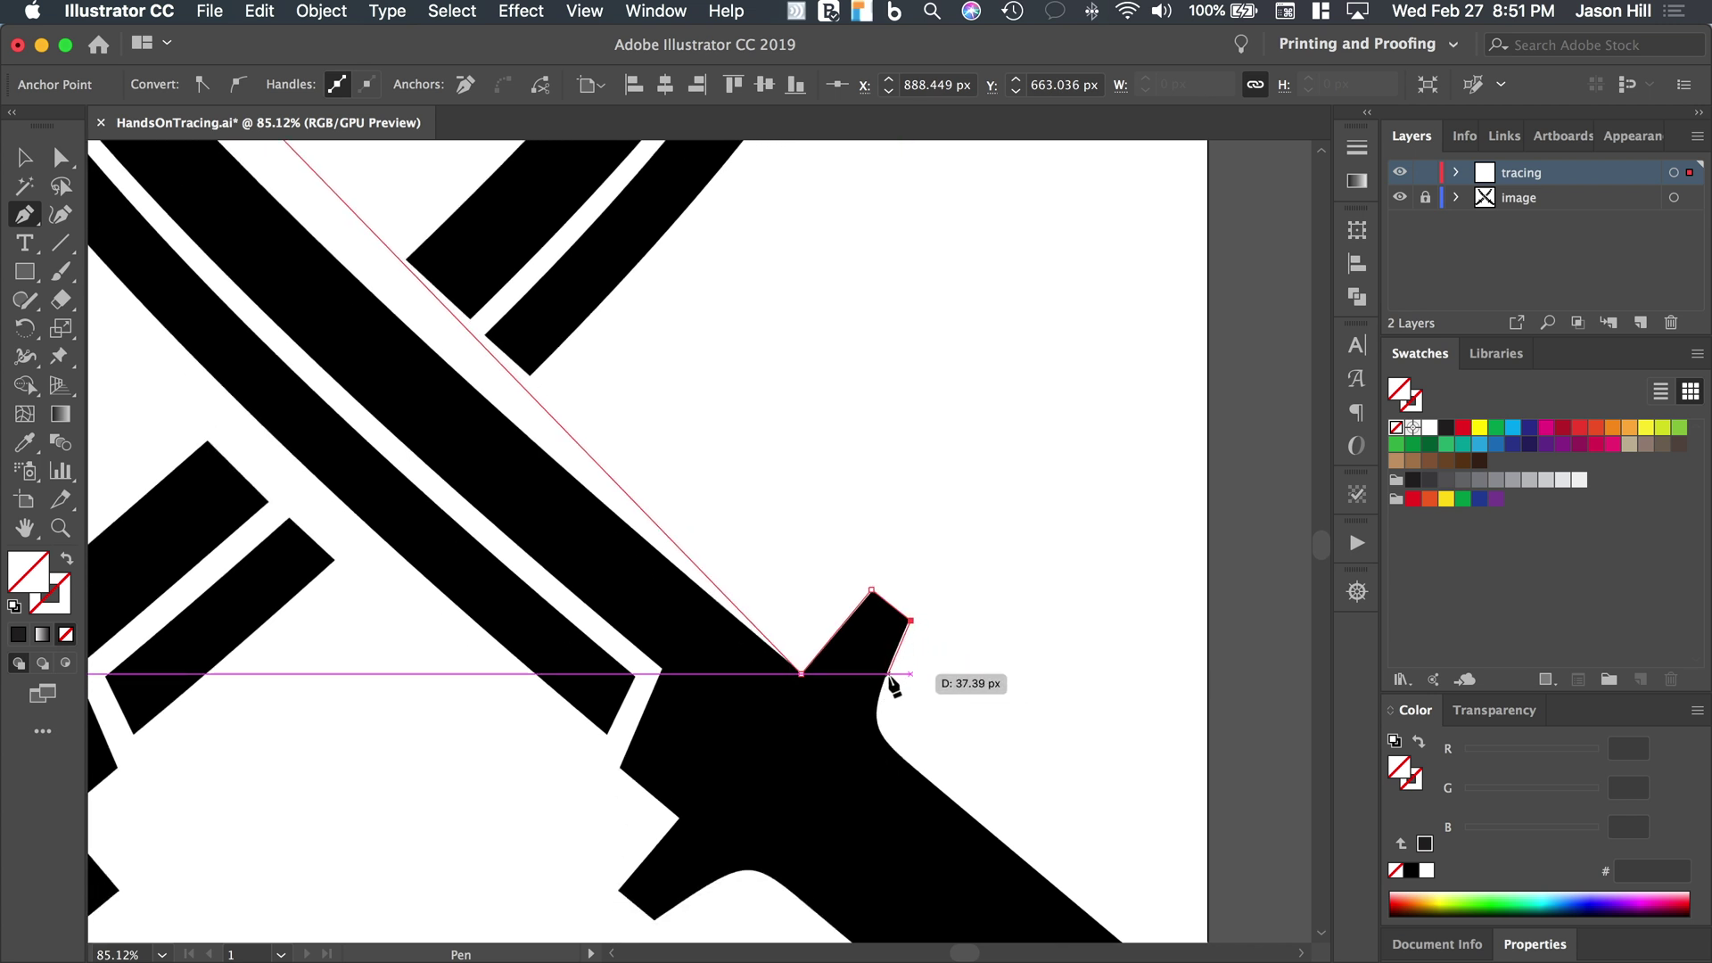
scroll(892, 682, "down", 1)
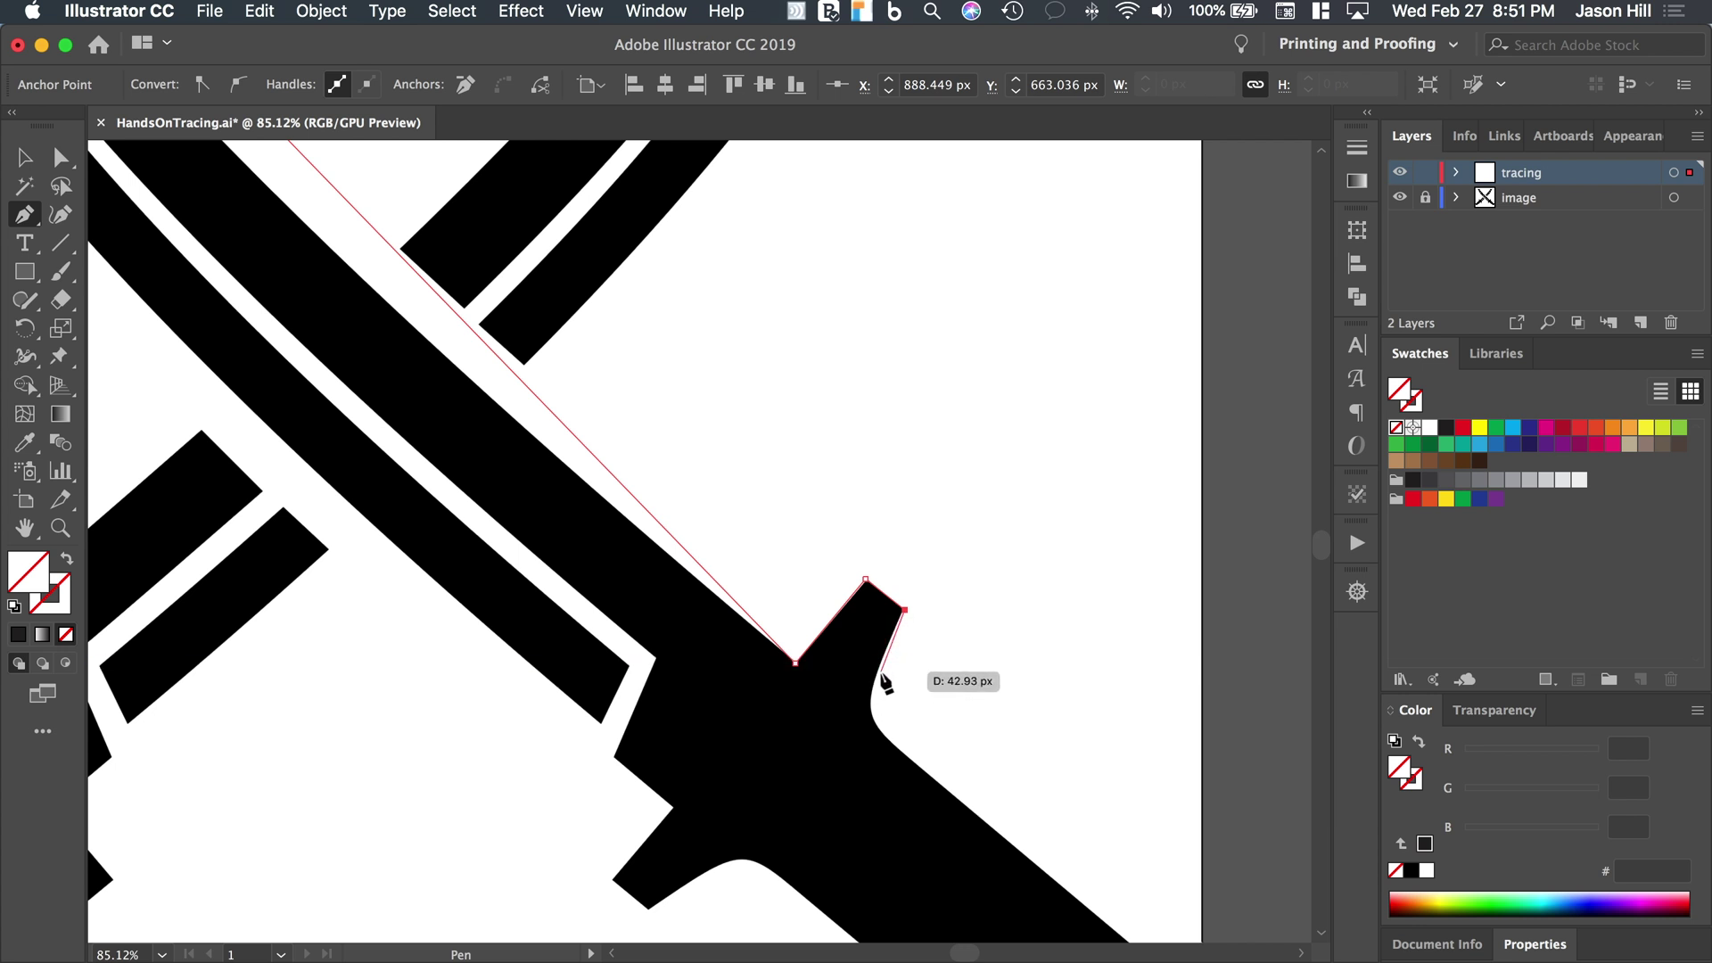
left_click(879, 671)
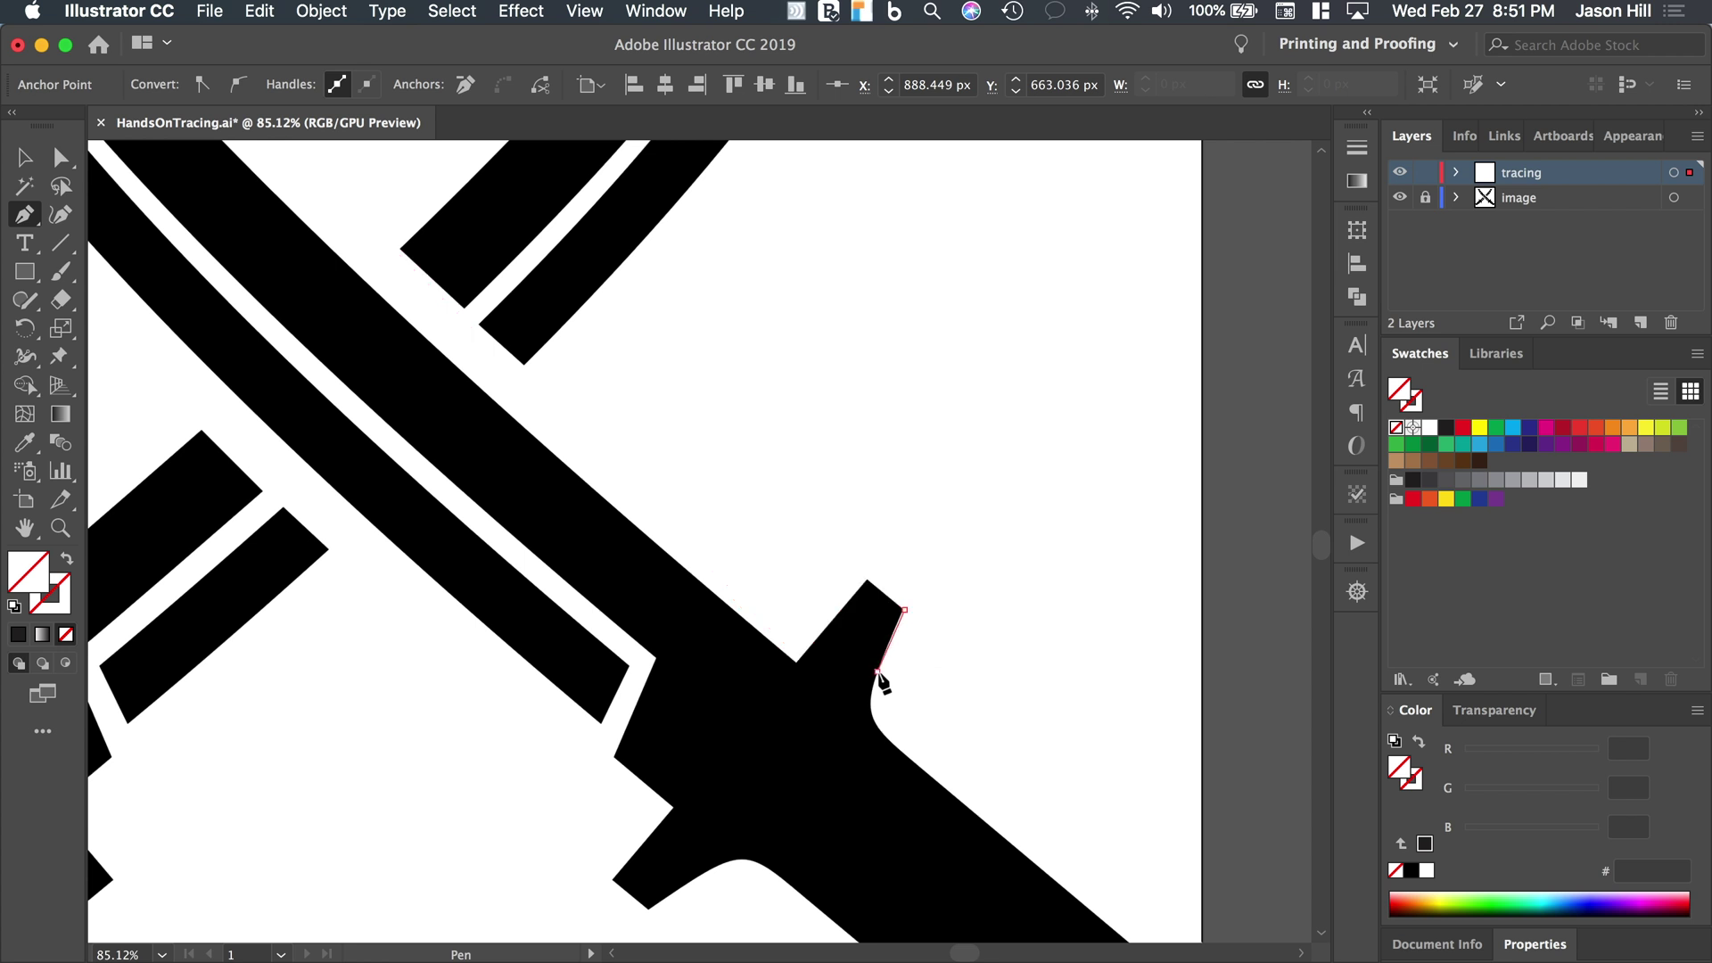
left_click(887, 738)
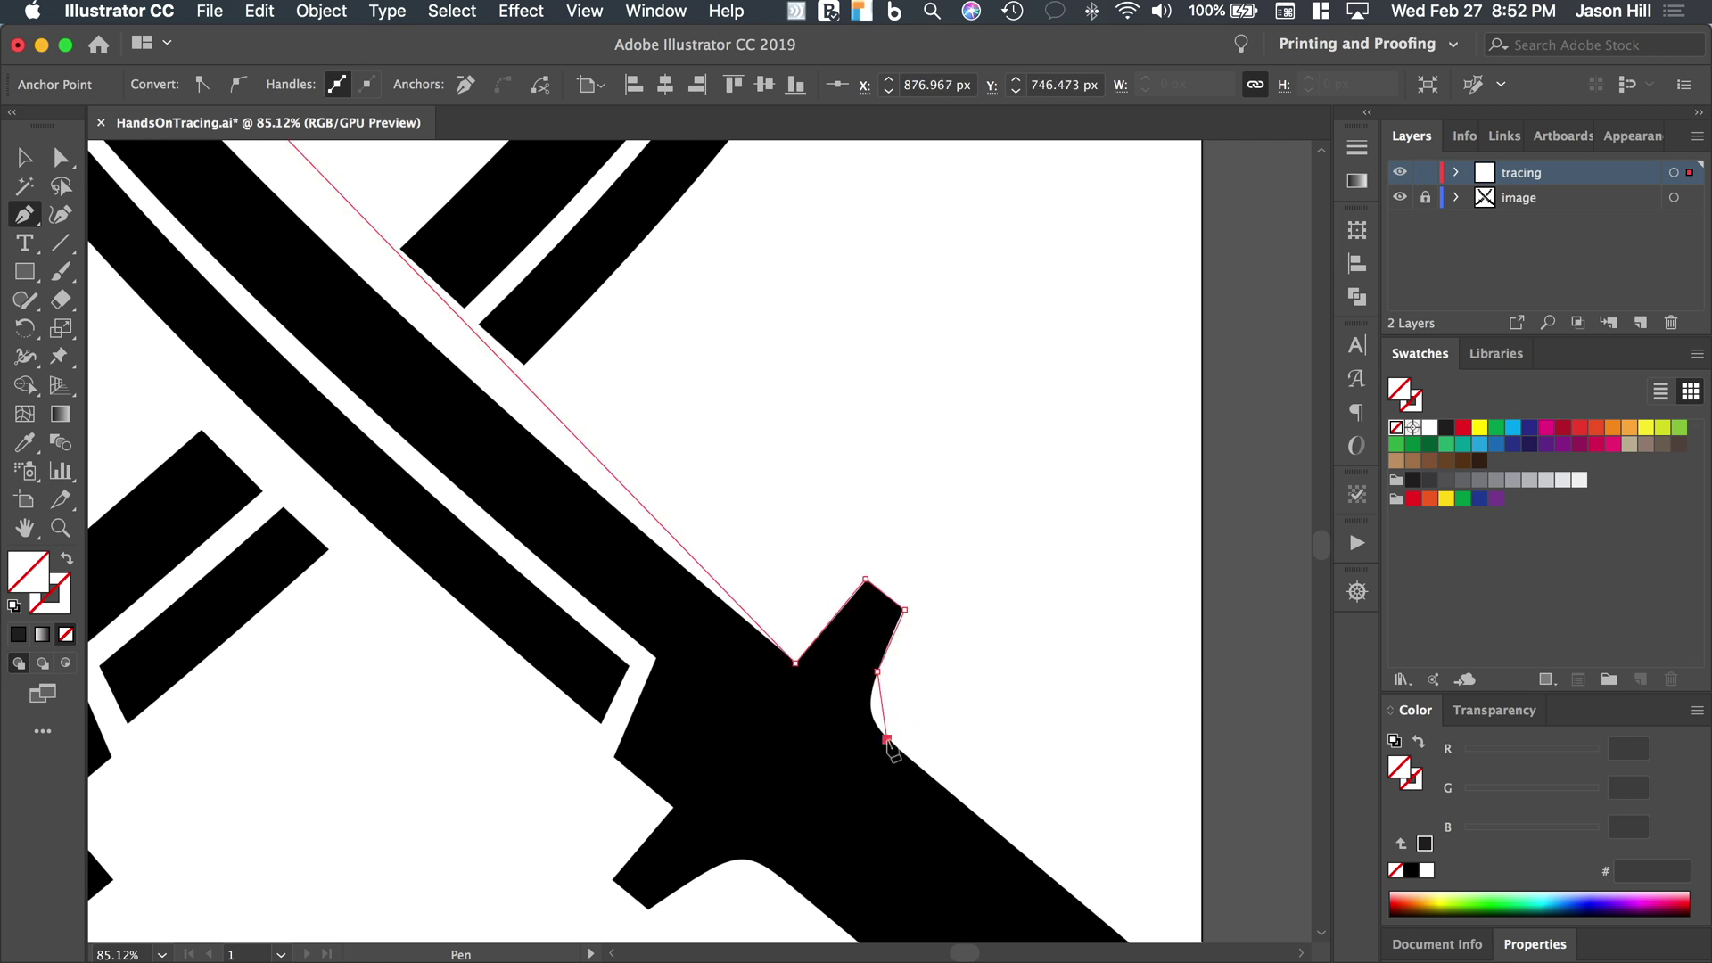
scroll(901, 753, "down", 5)
scroll(900, 754, "right", 5)
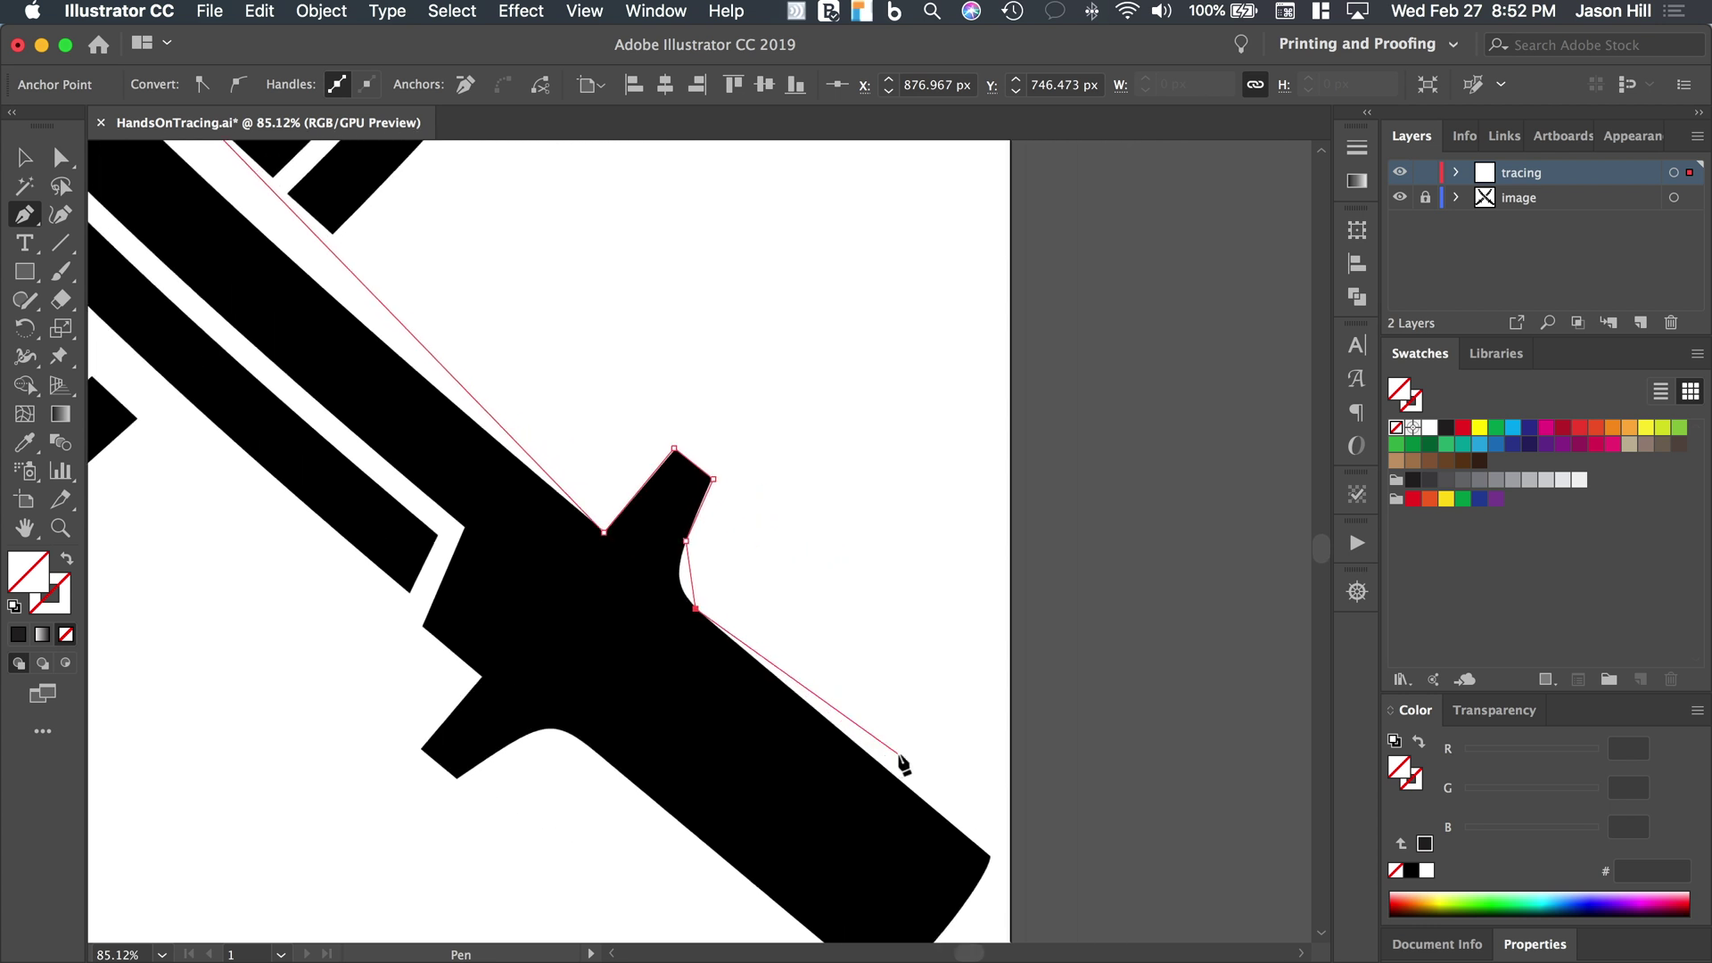
scroll(904, 764, "down", 2)
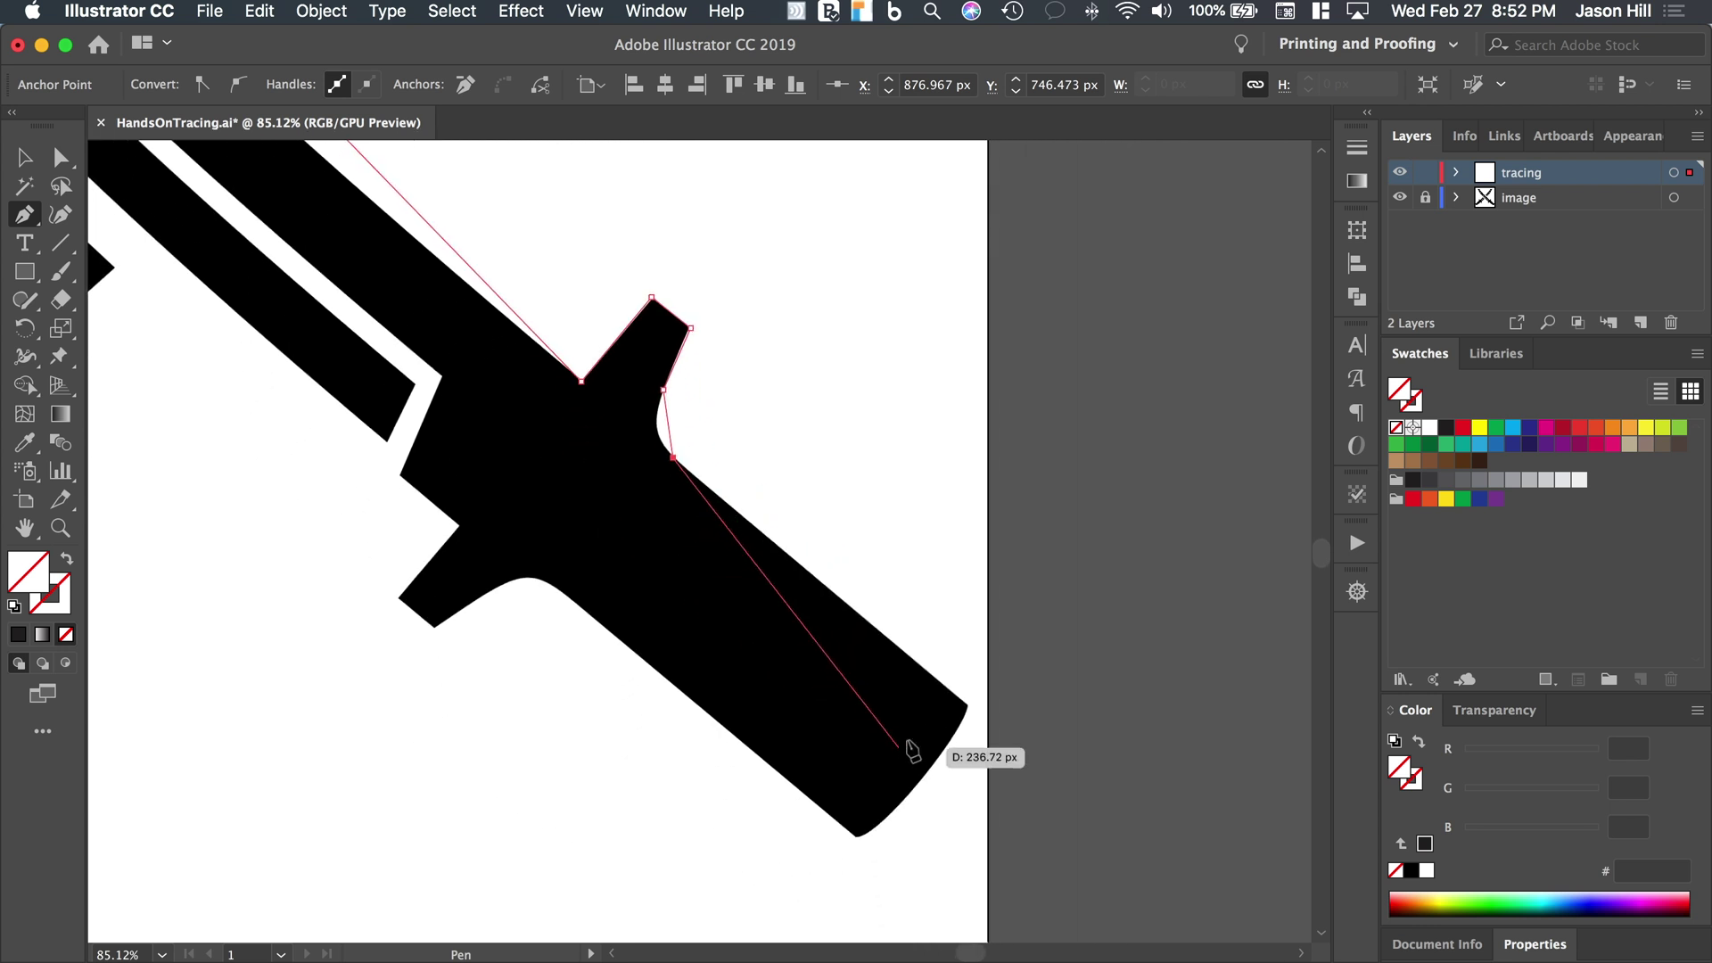
left_click(969, 703)
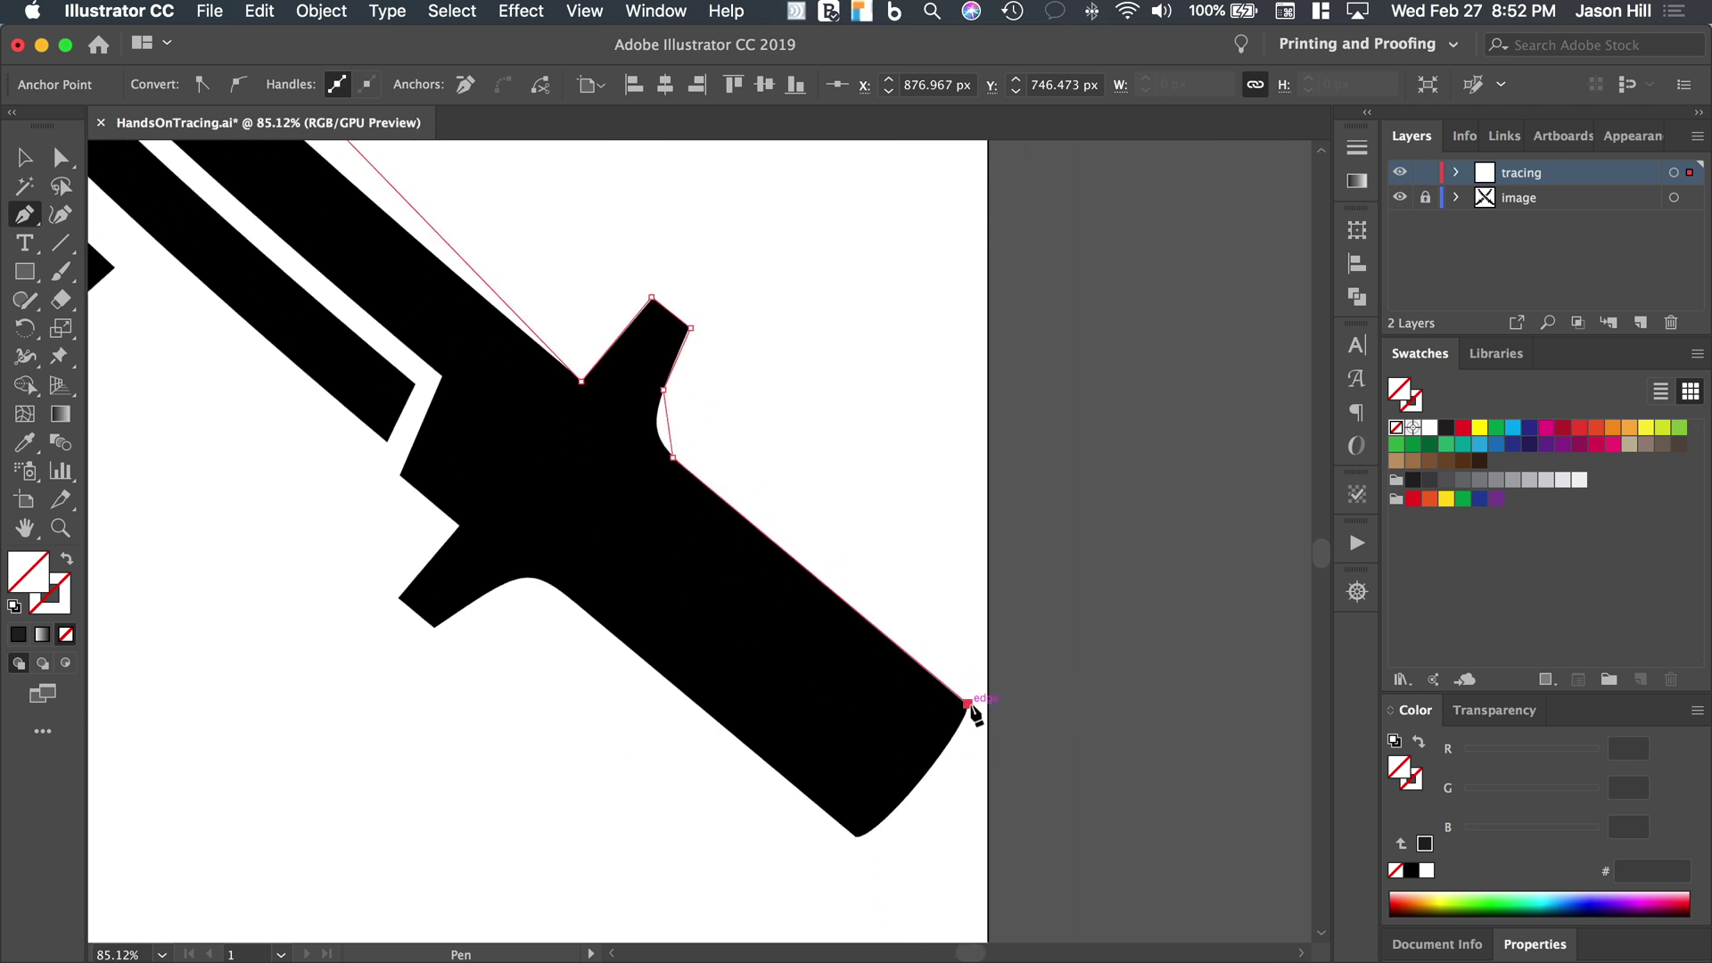
left_click(856, 836)
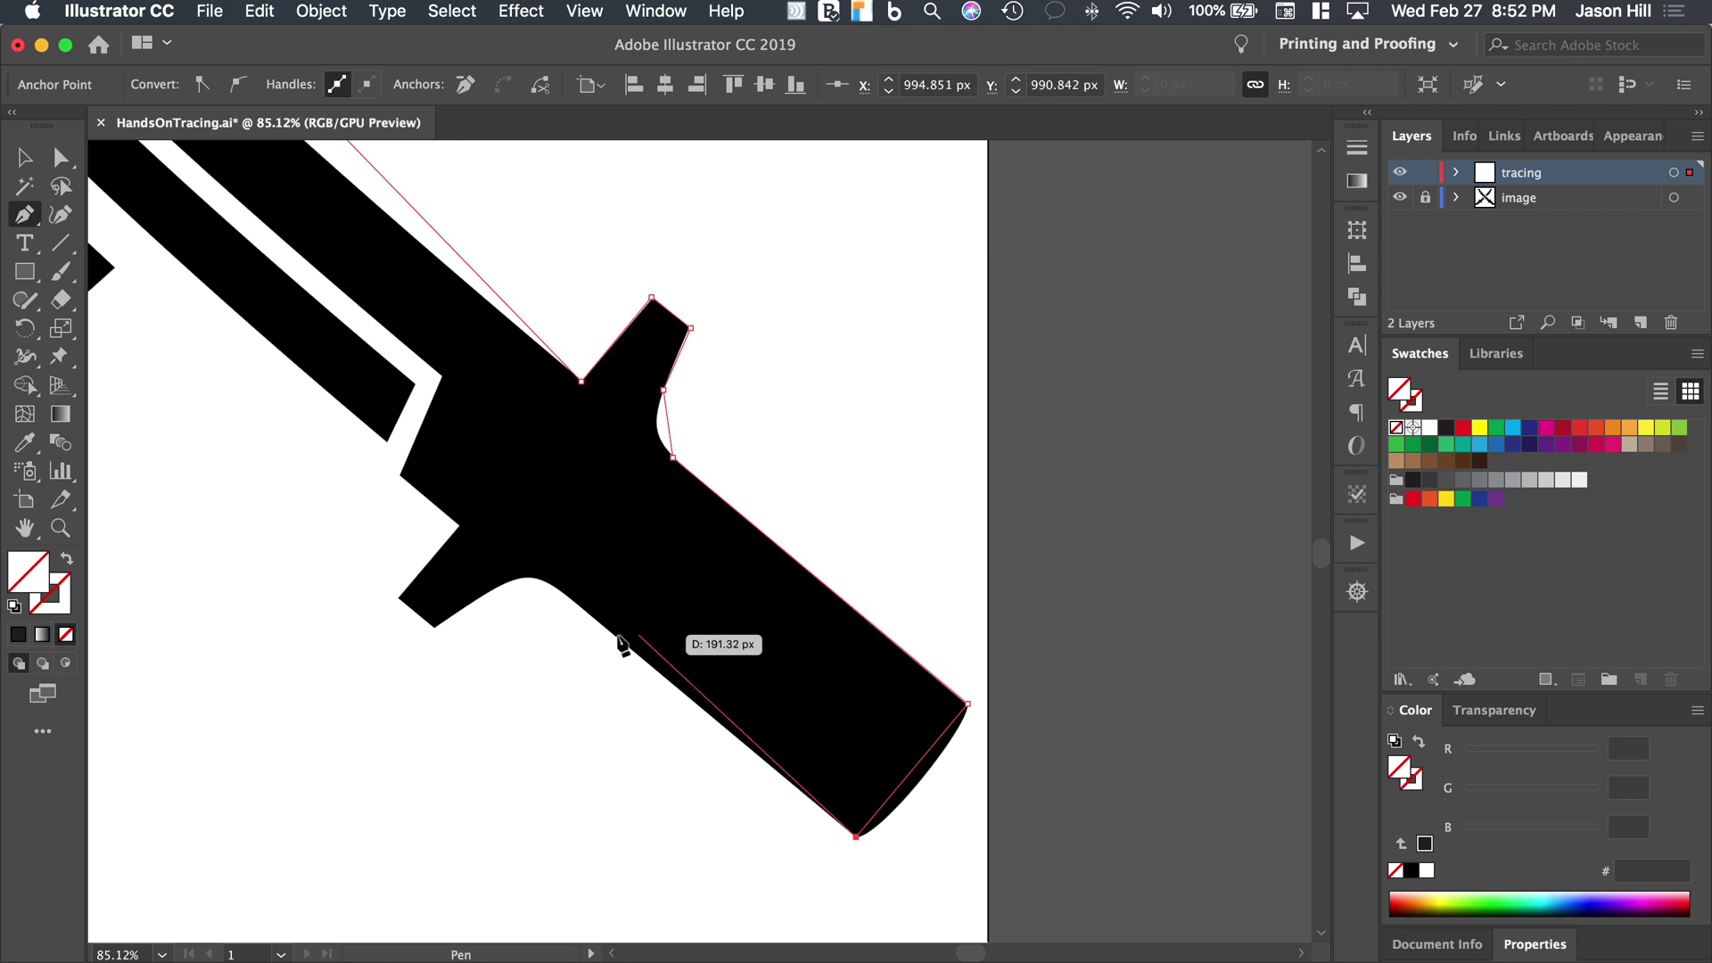
Add anchors along the lower guard's curved edge, its tip, and up to where it meets the blade
left_click(566, 594)
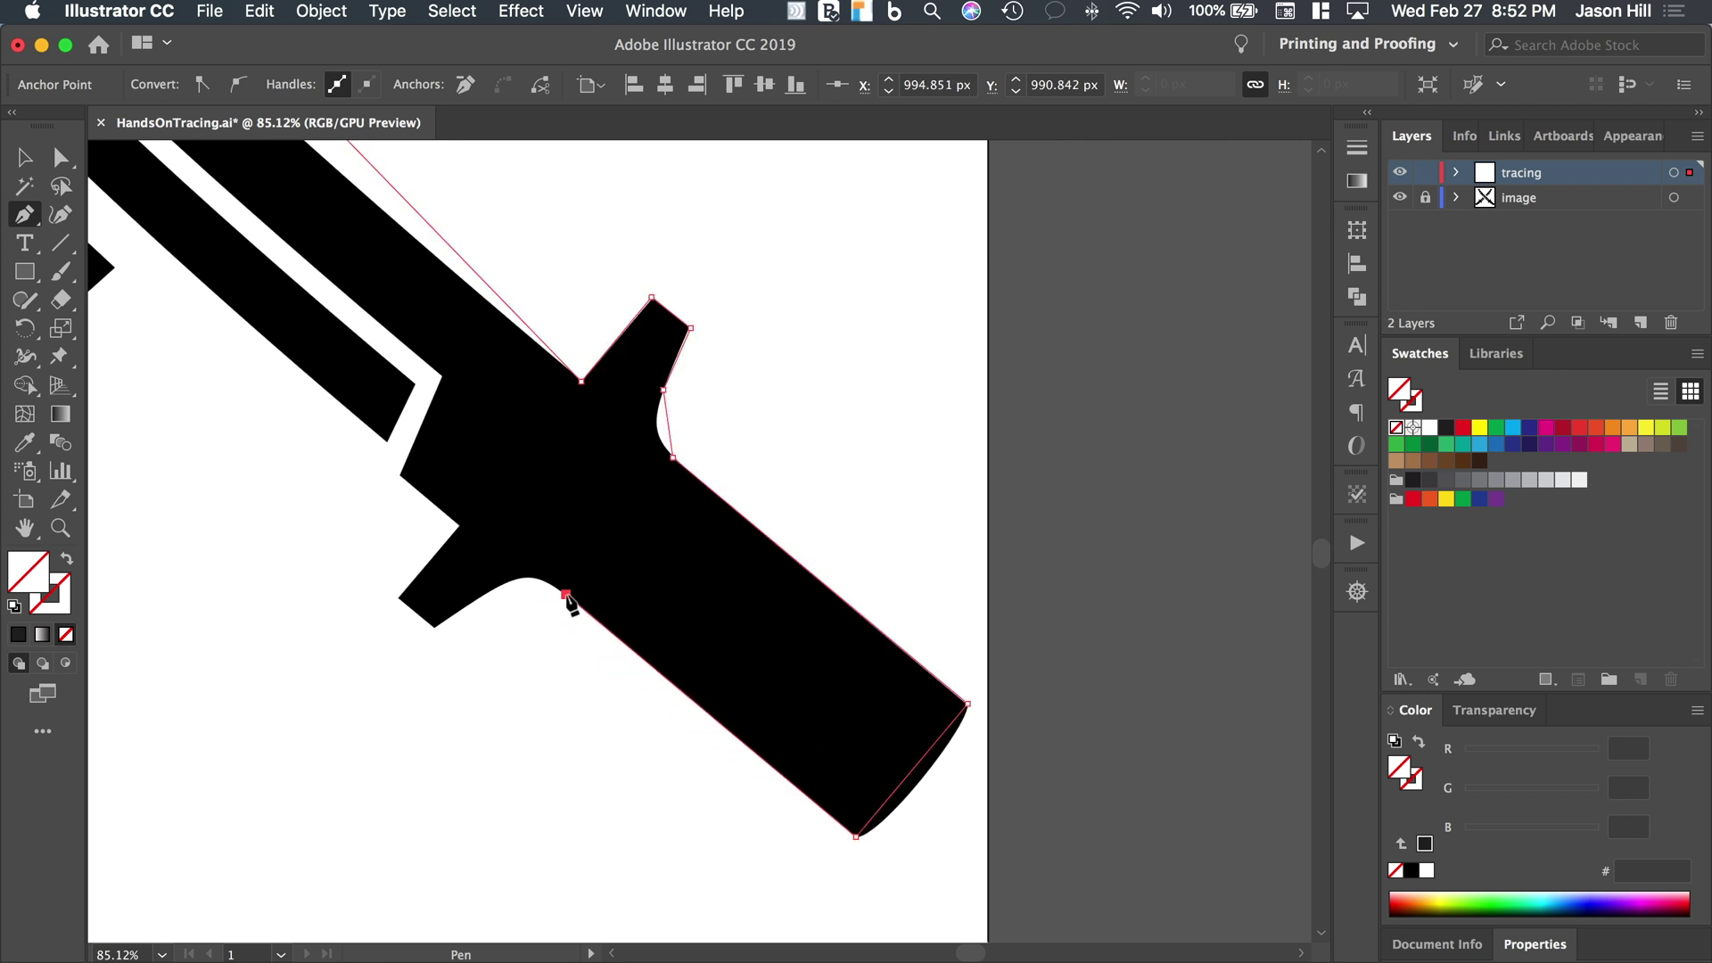
left_click(501, 583)
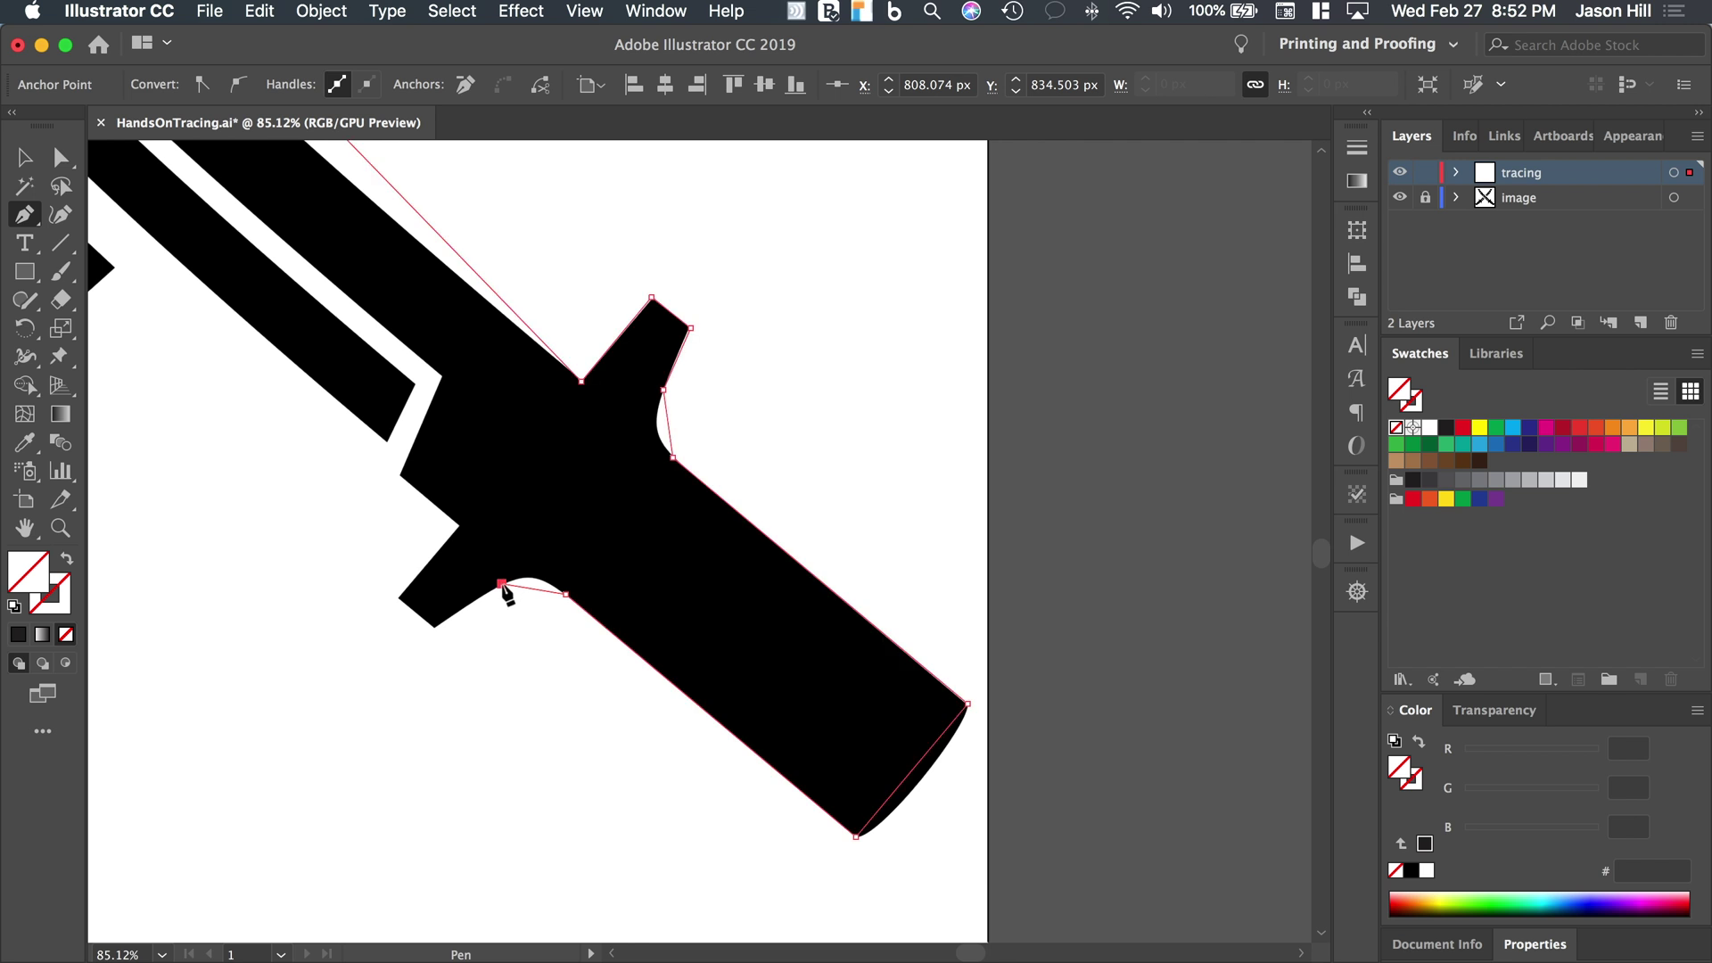
left_click(434, 626)
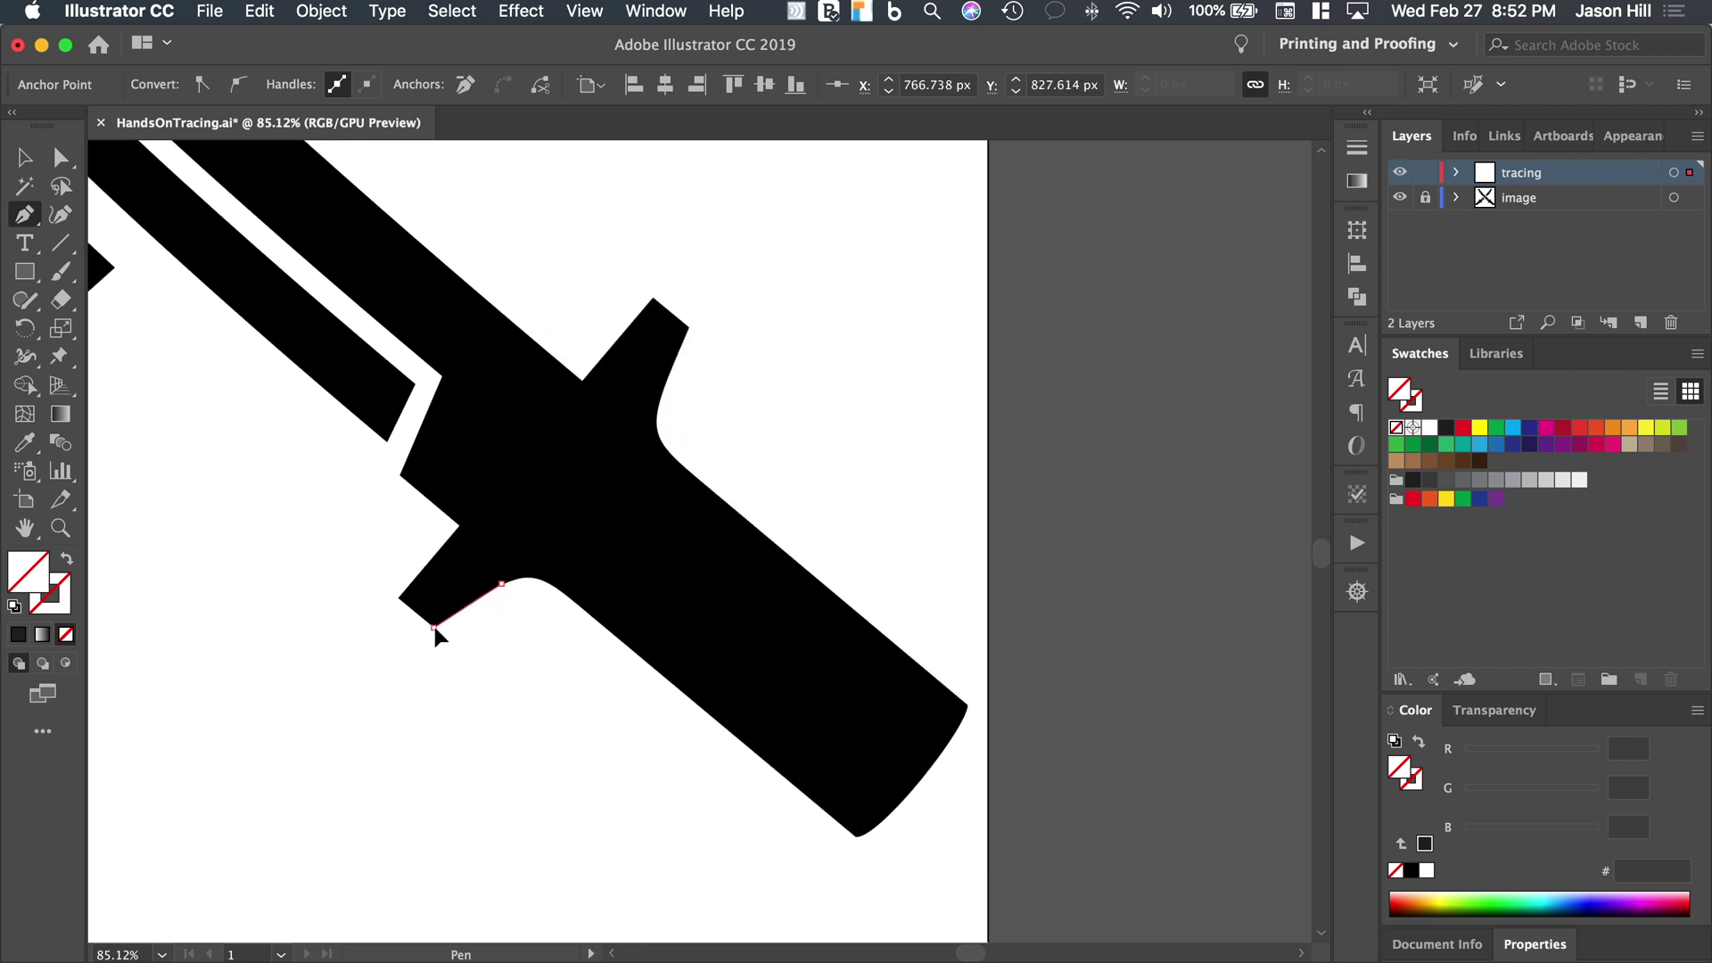
left_click(397, 600)
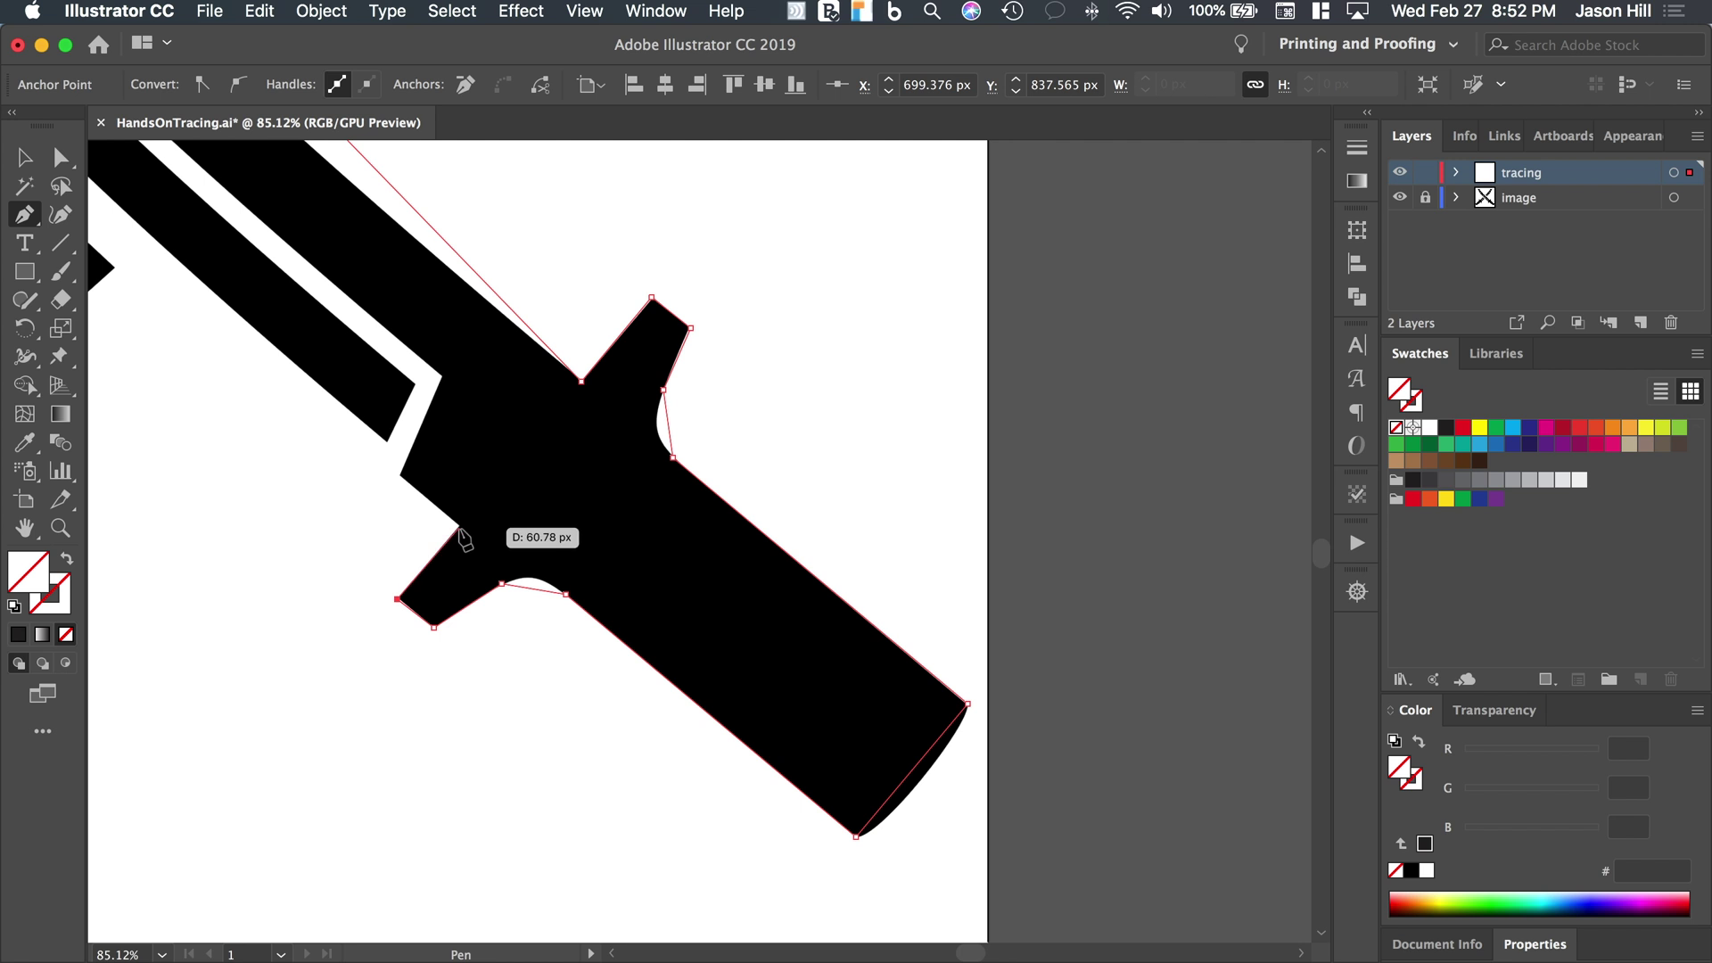
left_click(459, 526)
left_click(399, 475)
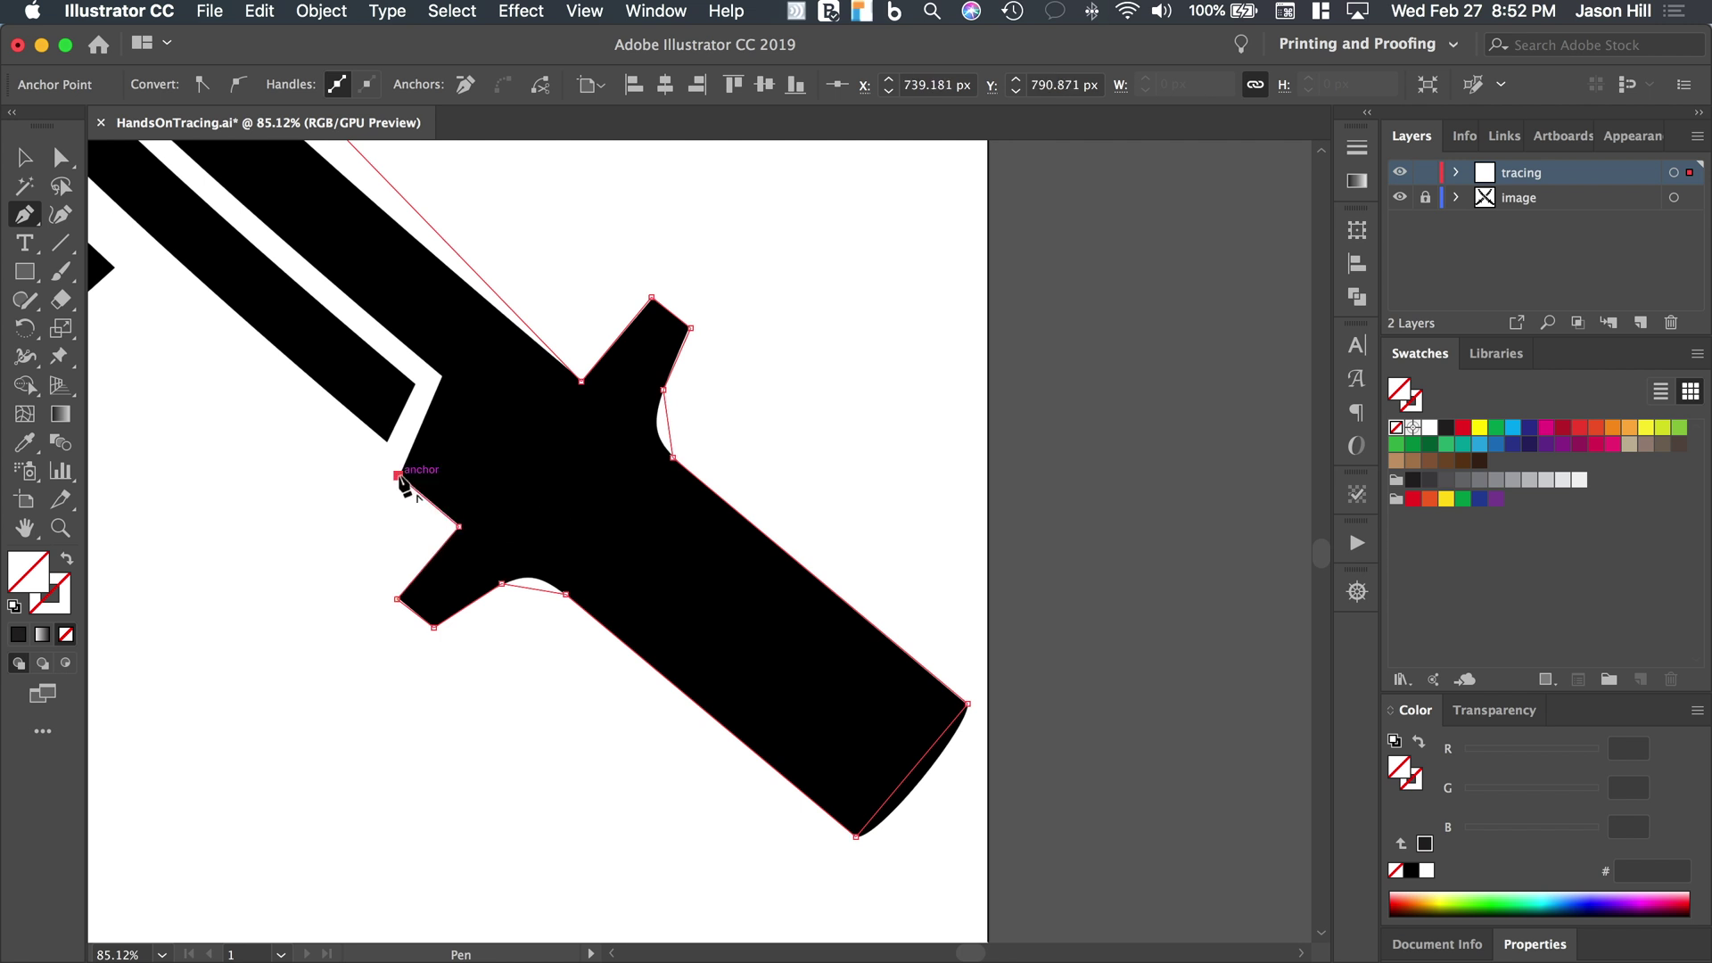
left_click(441, 375)
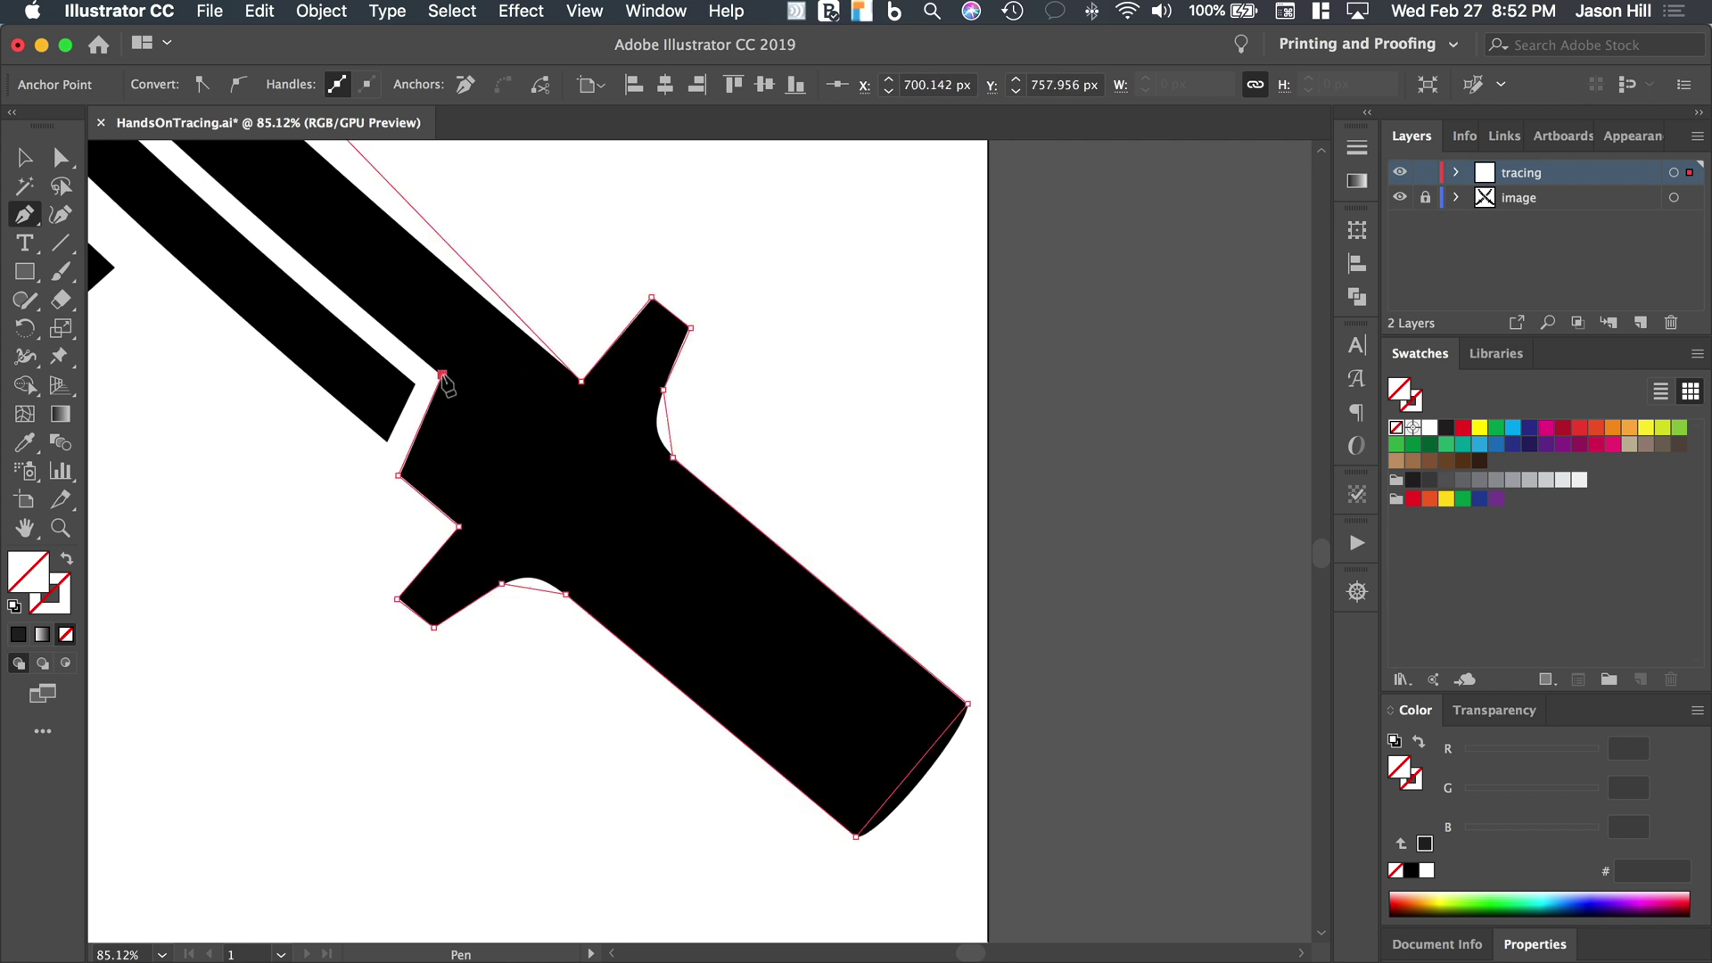
scroll(352, 285, "up", 10)
scroll(352, 285, "left", 7)
scroll(352, 285, "up", 6)
scroll(352, 285, "left", 4)
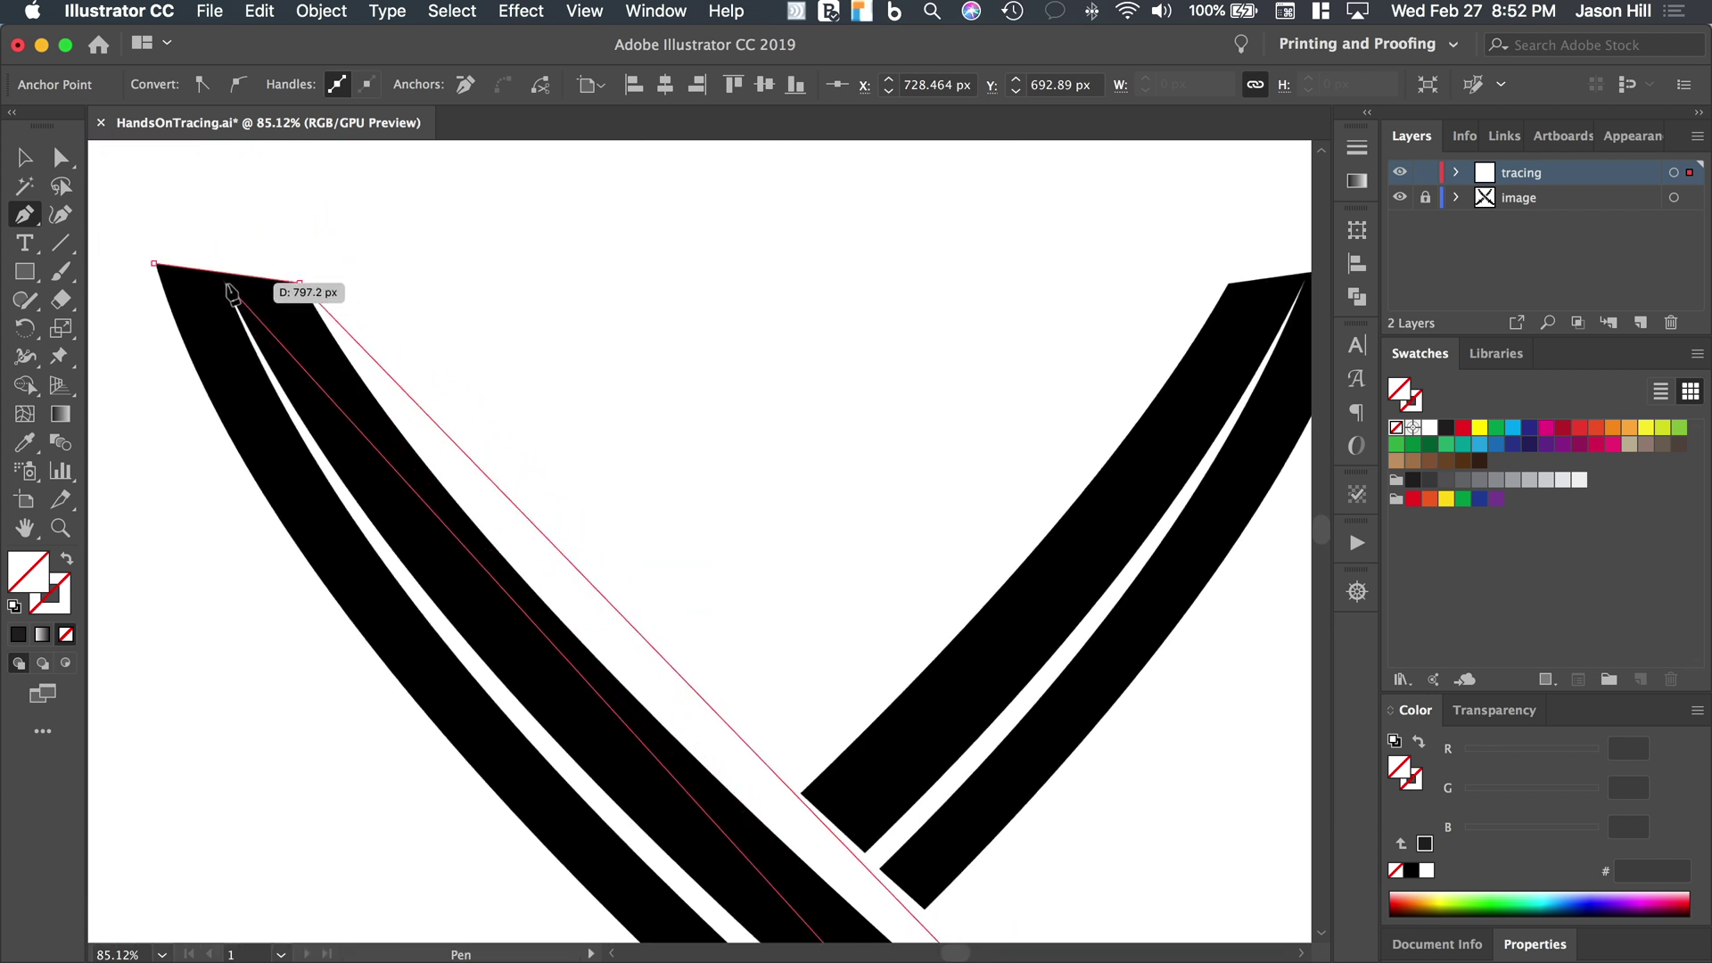
Add anchors at the blade tip's inner point and down the groove to its lower corner
left_click(224, 282)
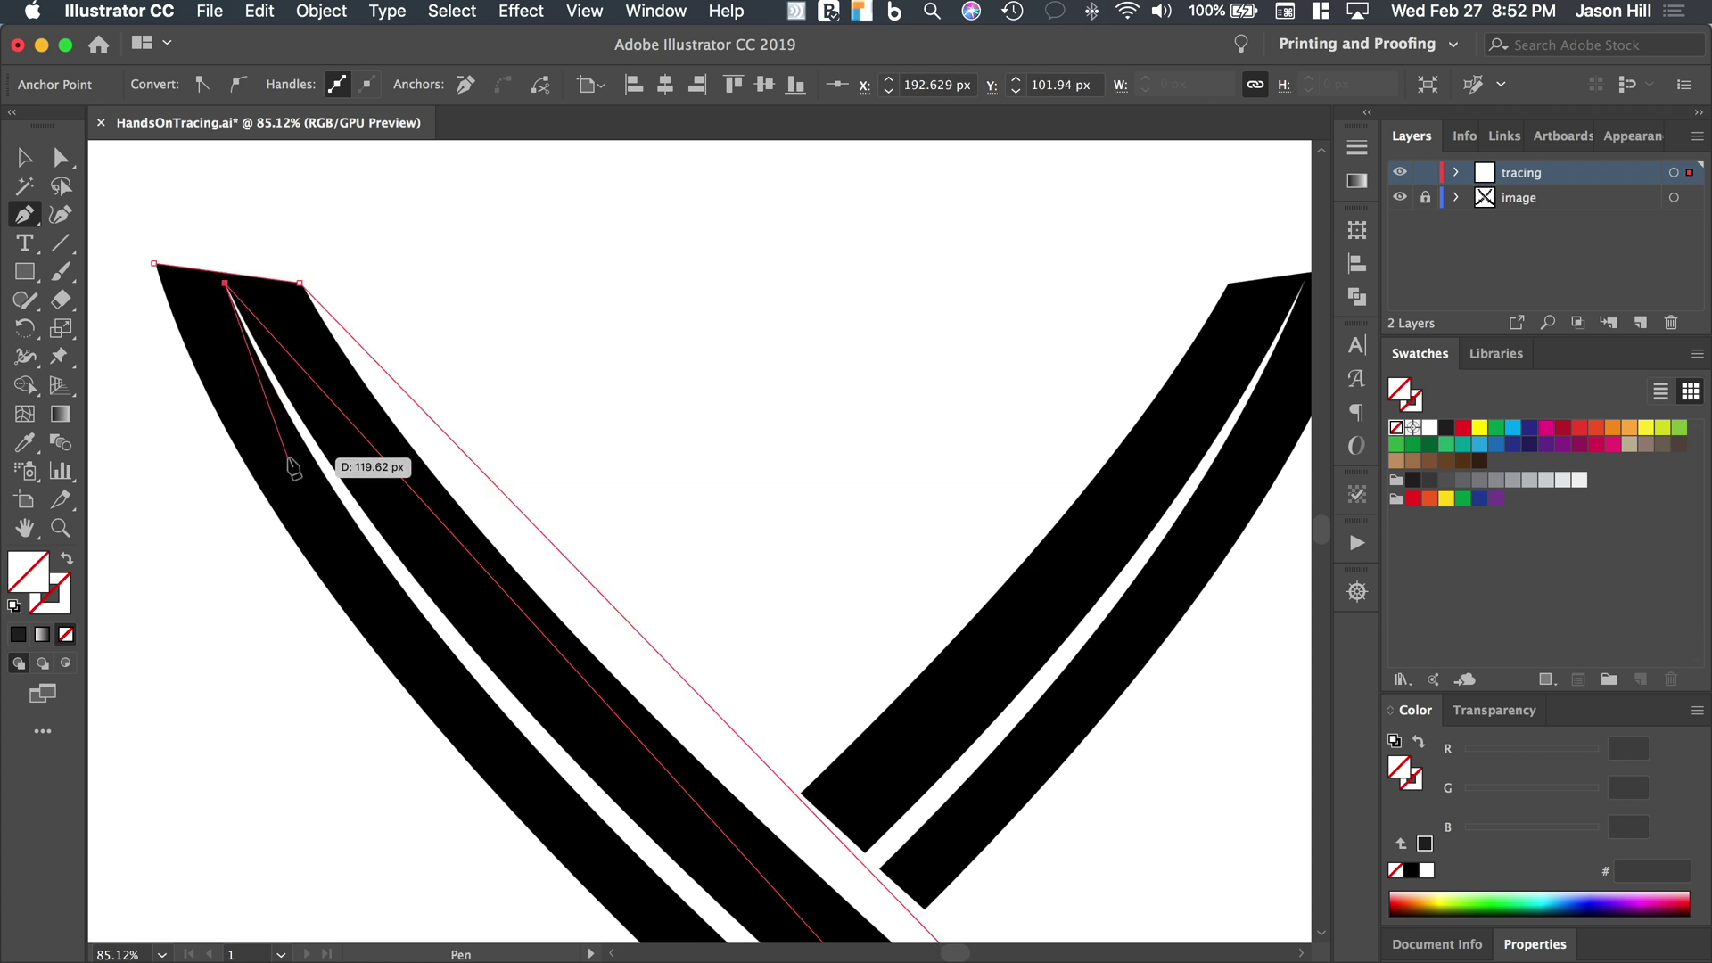
scroll(290, 462, "down", 10)
scroll(290, 462, "right", 5)
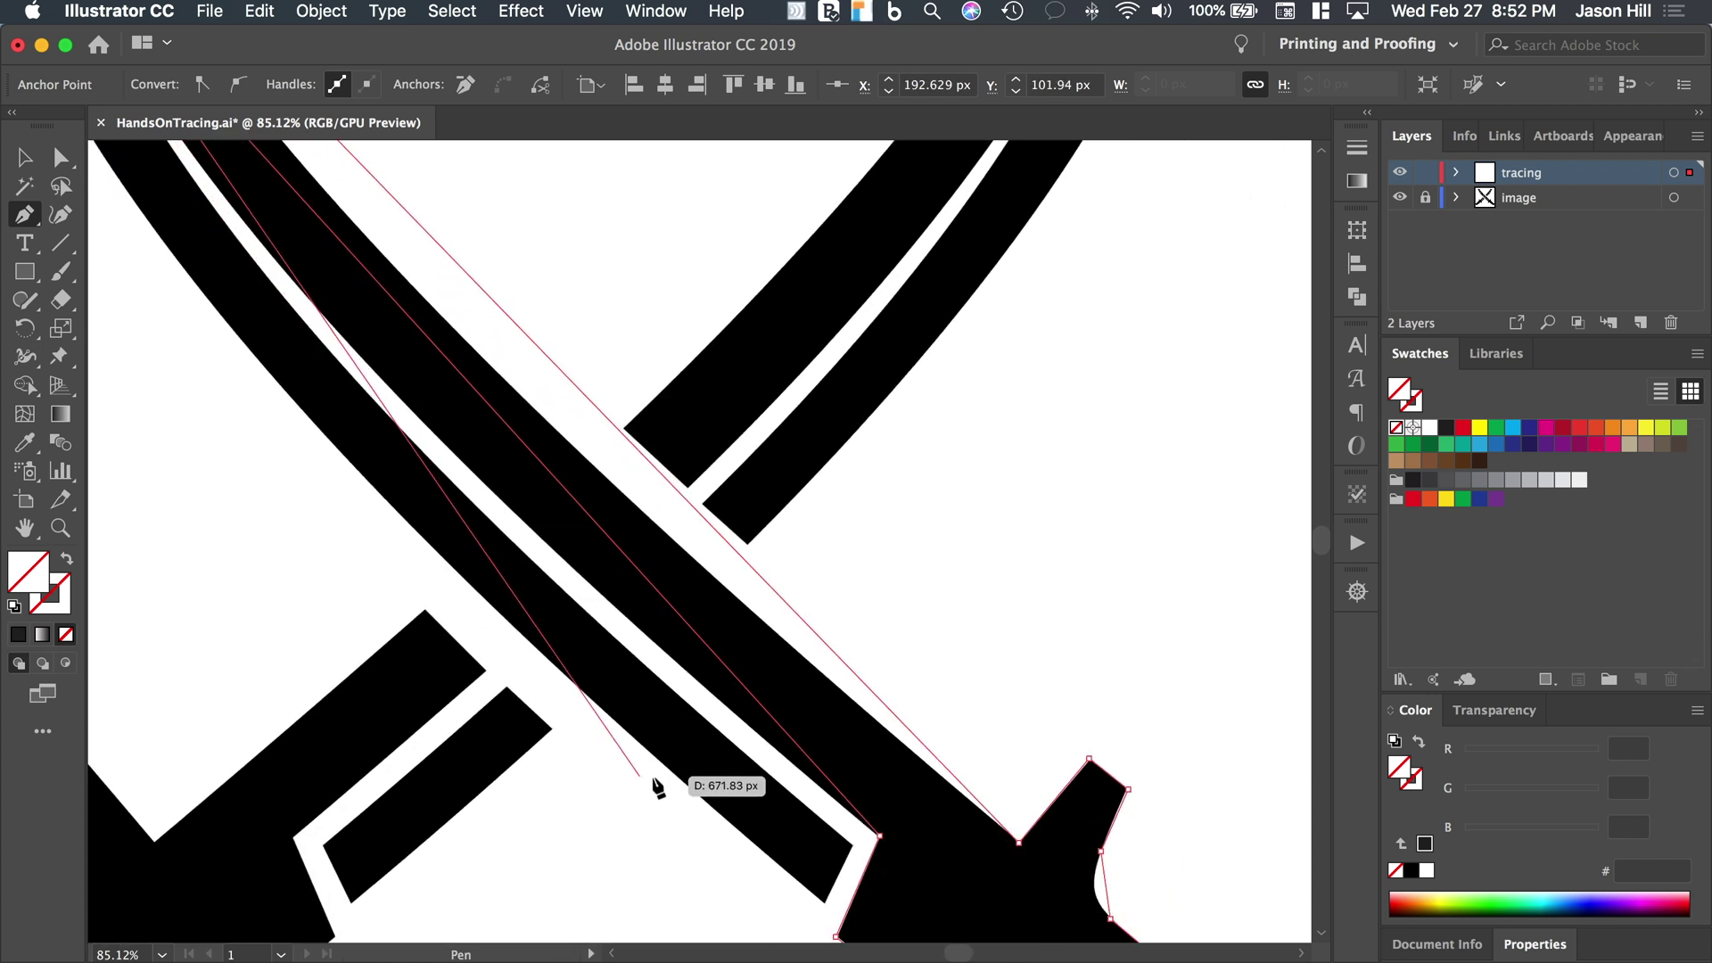
left_click(852, 844)
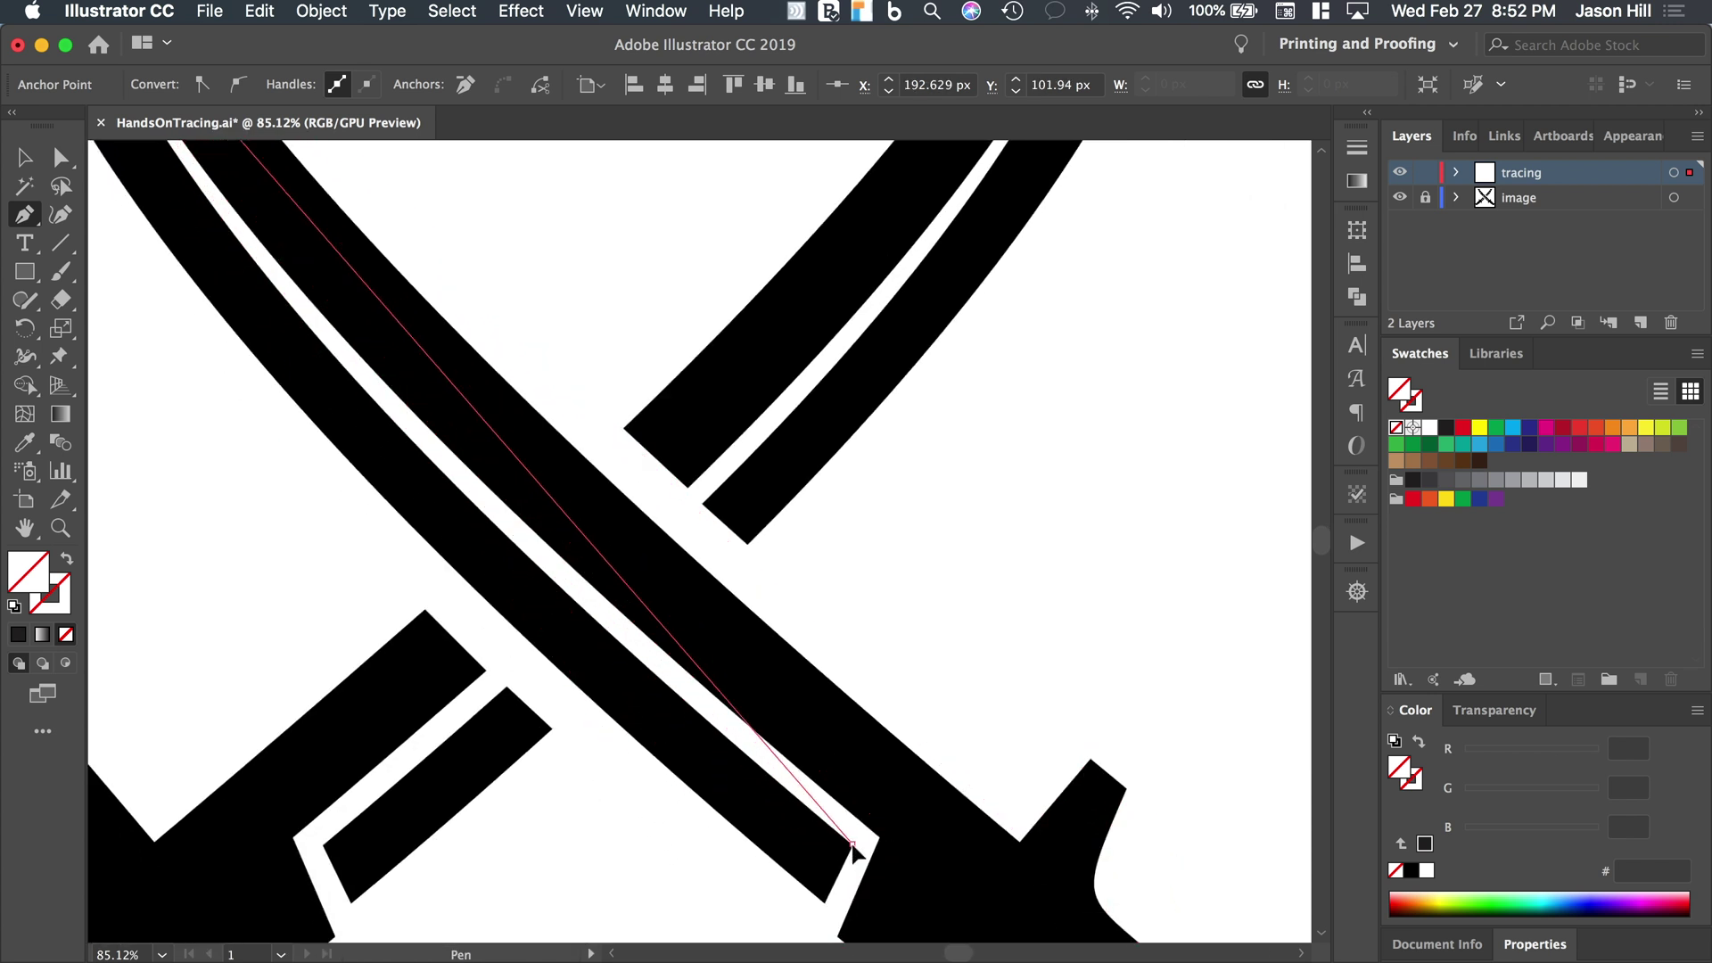
left_click(824, 900)
scroll(569, 724, "up", 1)
scroll(569, 724, "left", 1)
scroll(567, 720, "up", 10)
scroll(567, 720, "left", 5)
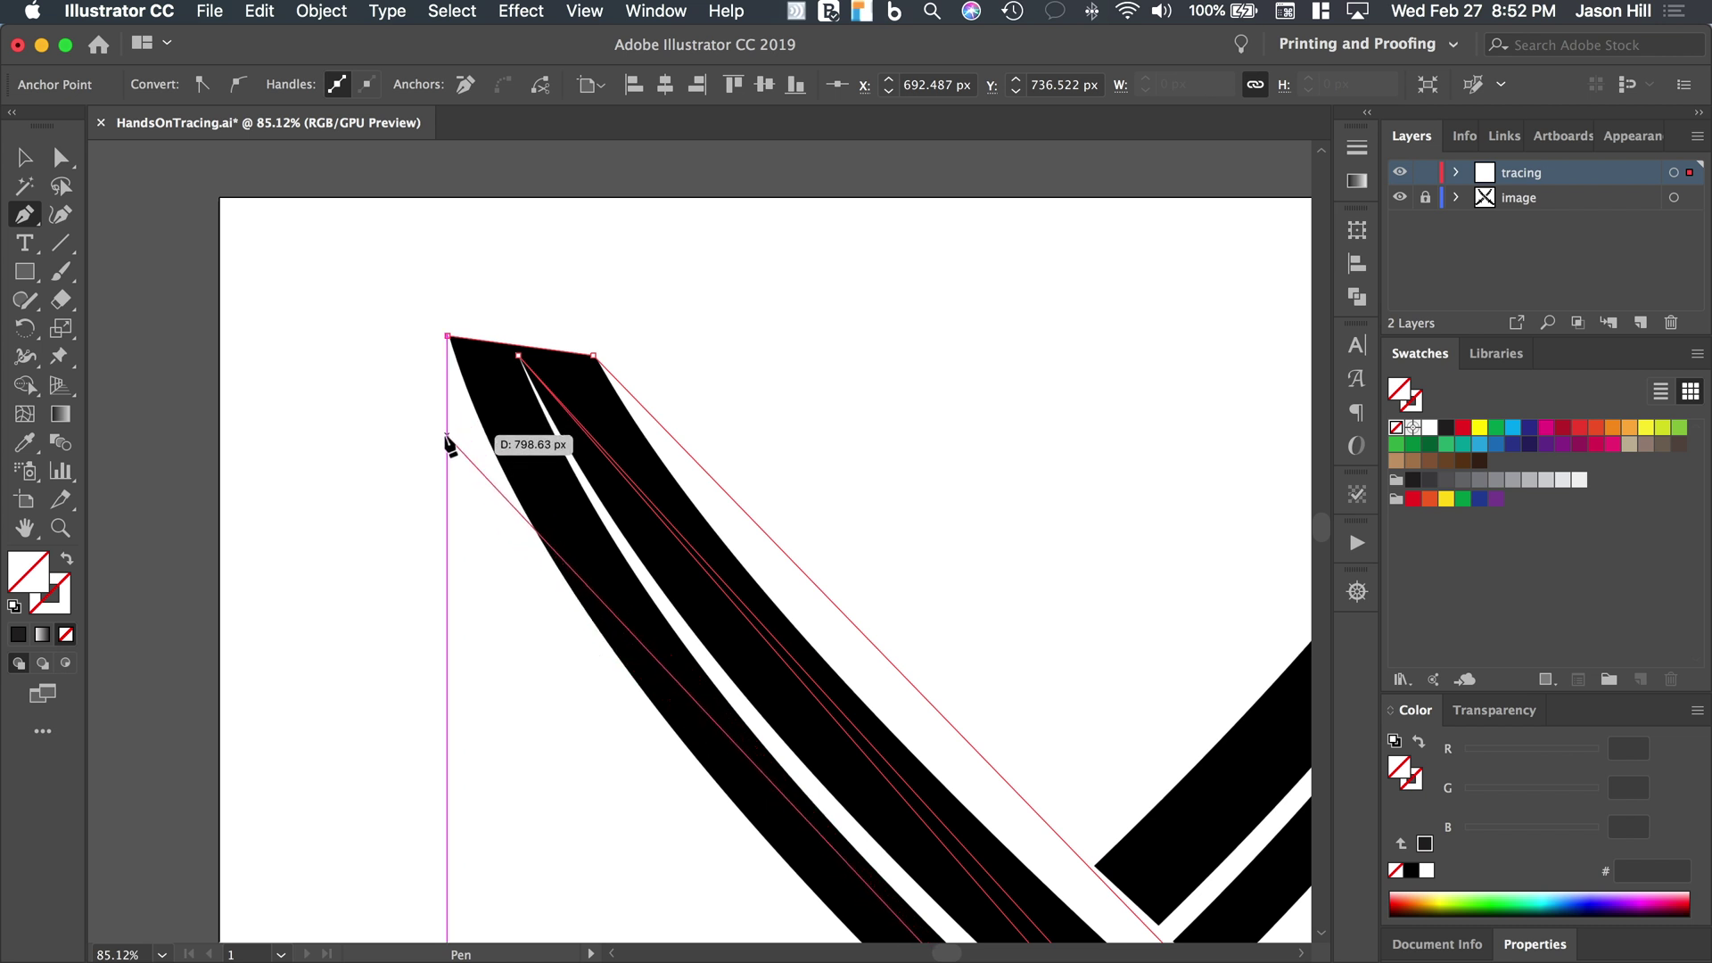
Close the sword outline back on its starting anchor at the blade tip
left_click(447, 336)
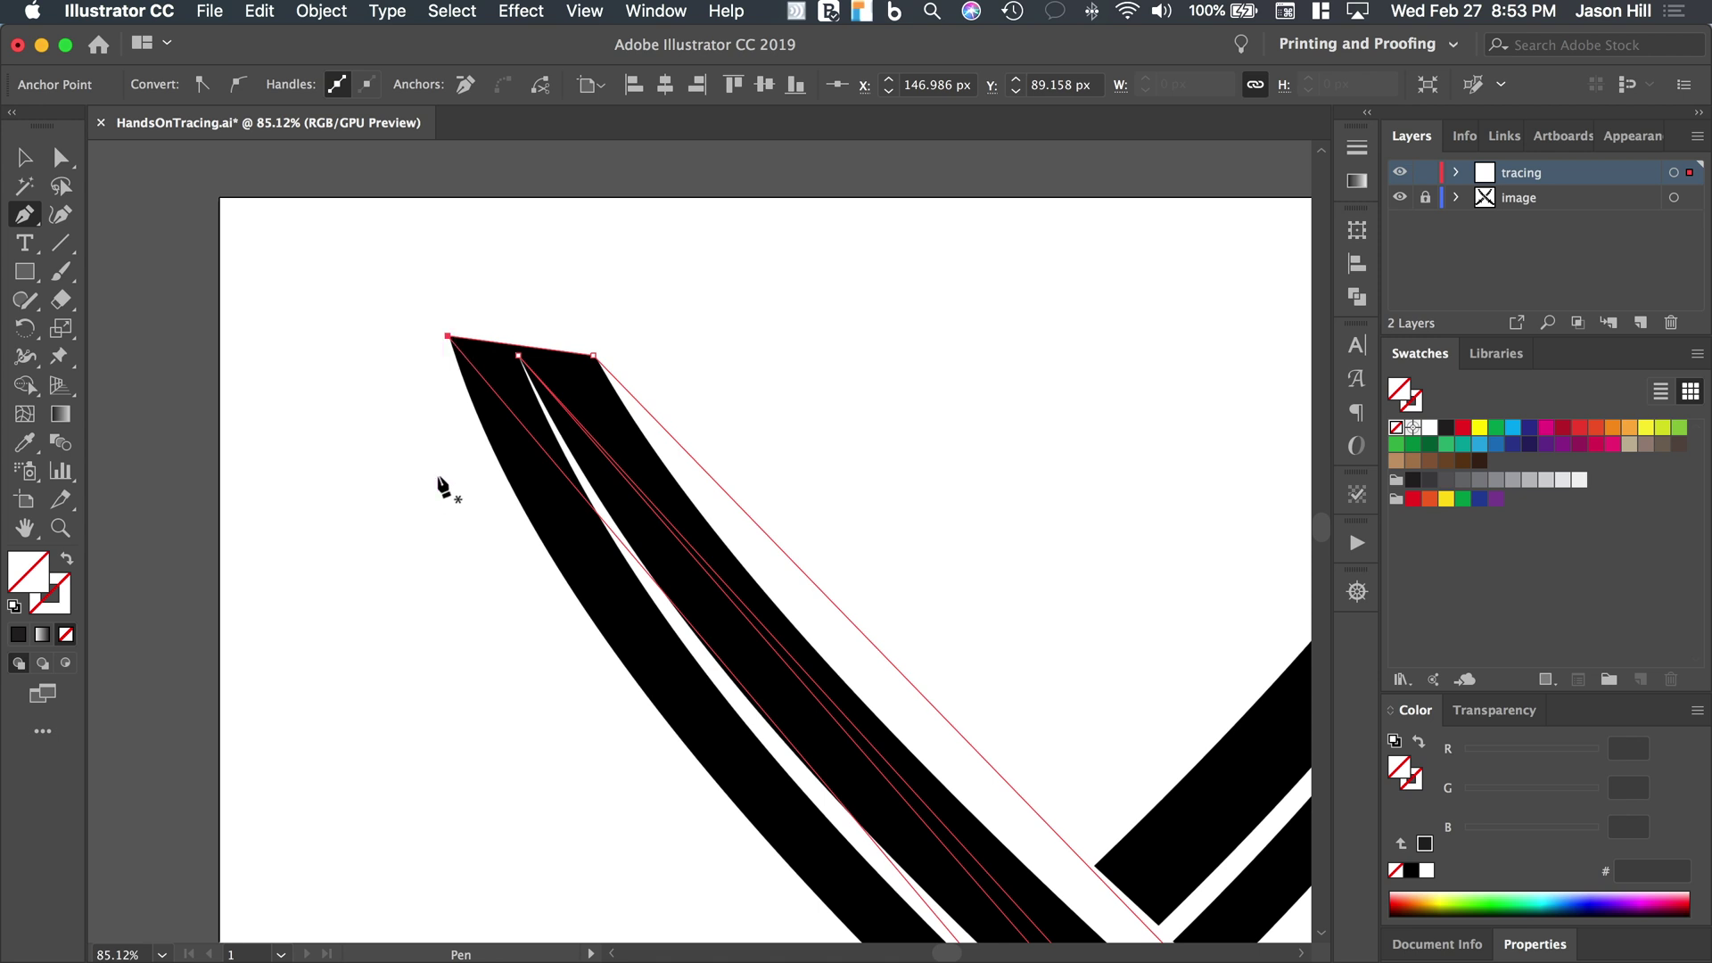
scroll(443, 486, "down", 10)
scroll(443, 486, "right", 5)
scroll(441, 486, "down", 3)
scroll(446, 486, "up", 12)
scroll(446, 486, "left", 3)
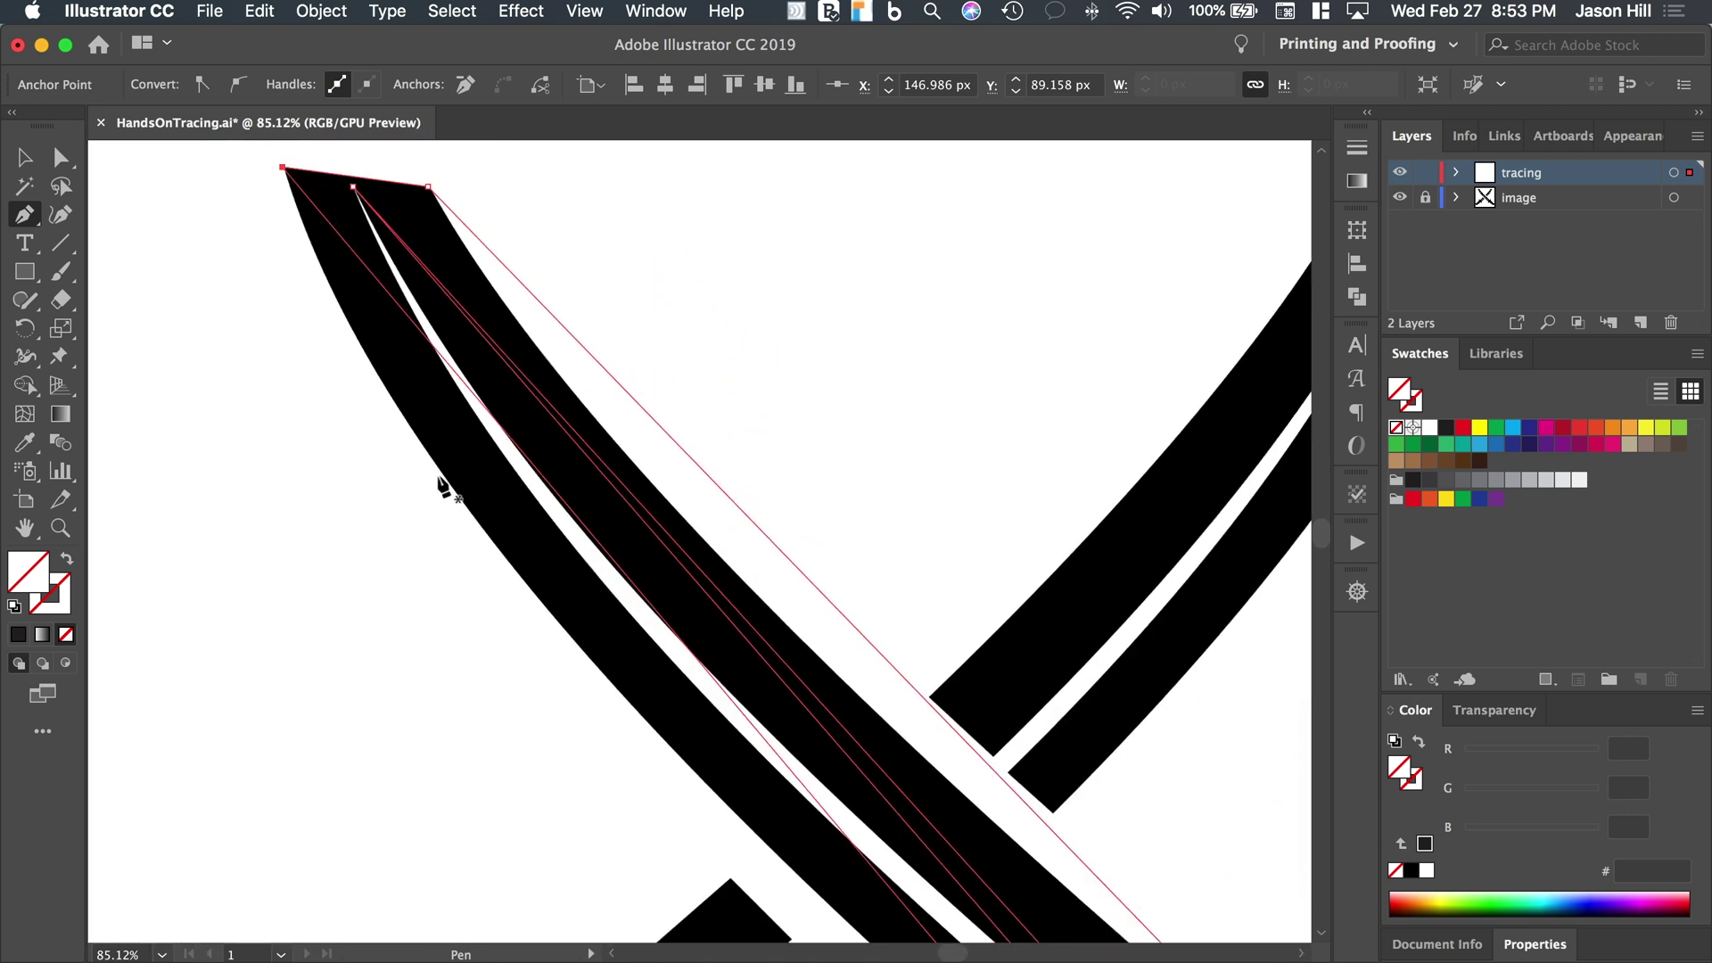
scroll(358, 375, "down", 5)
scroll(361, 339, "right", 3)
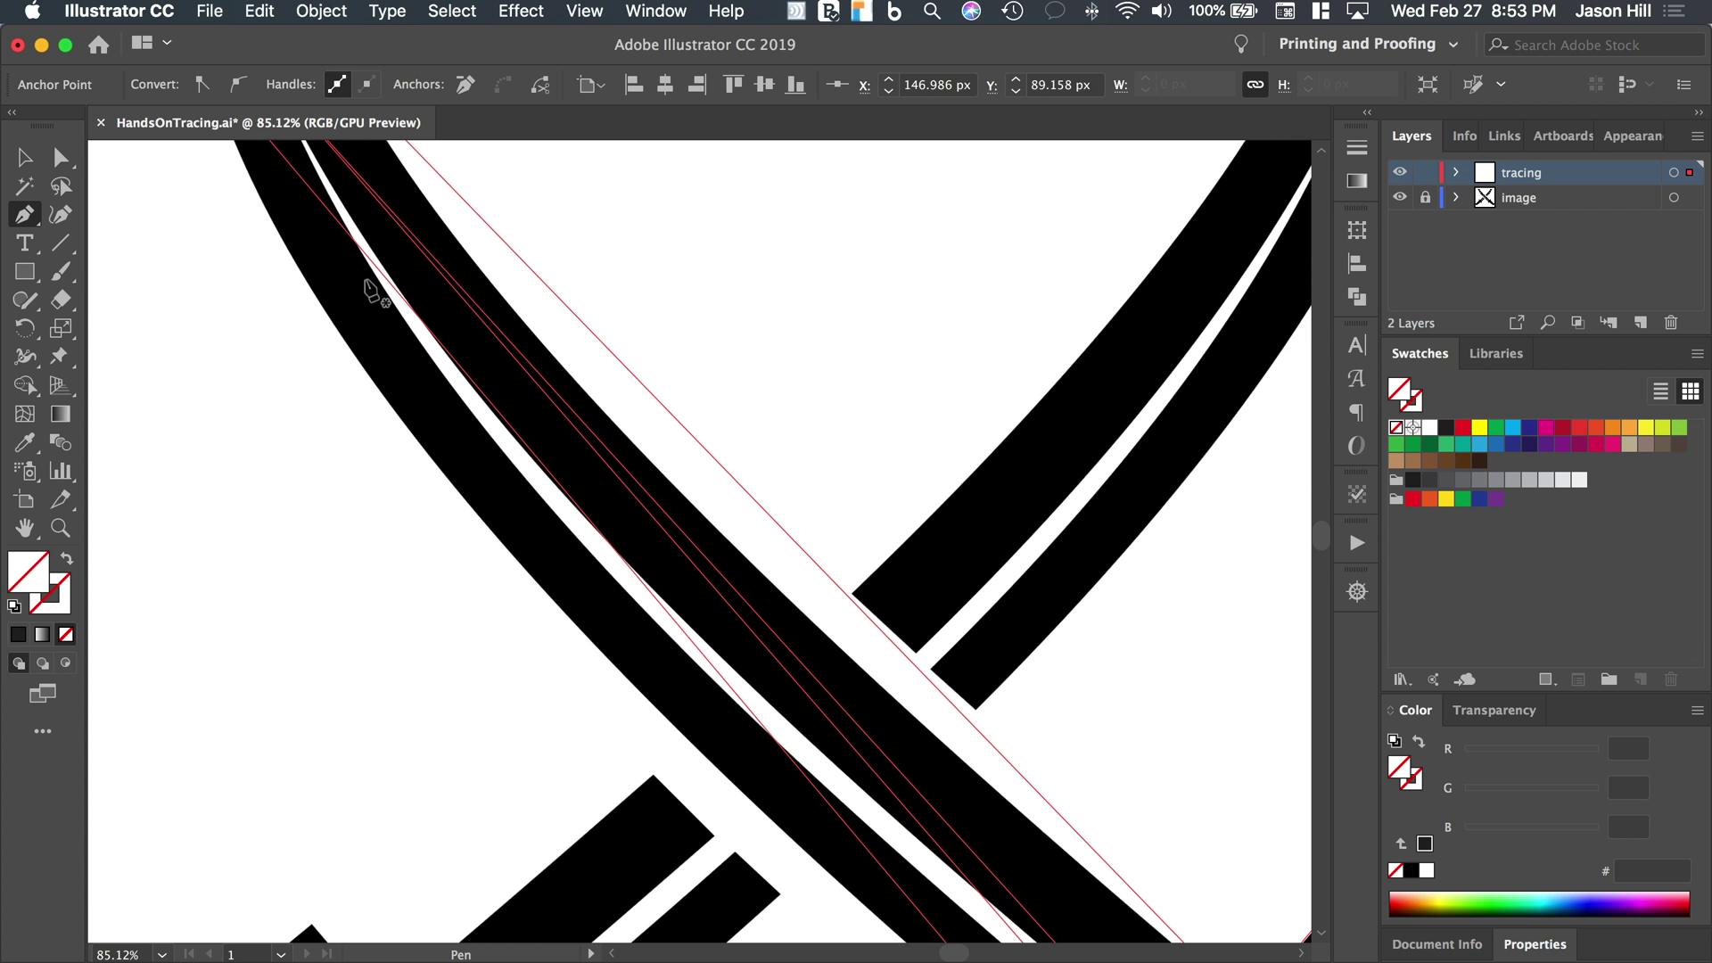
scroll(370, 293, "up", 4)
scroll(370, 293, "left", 1)
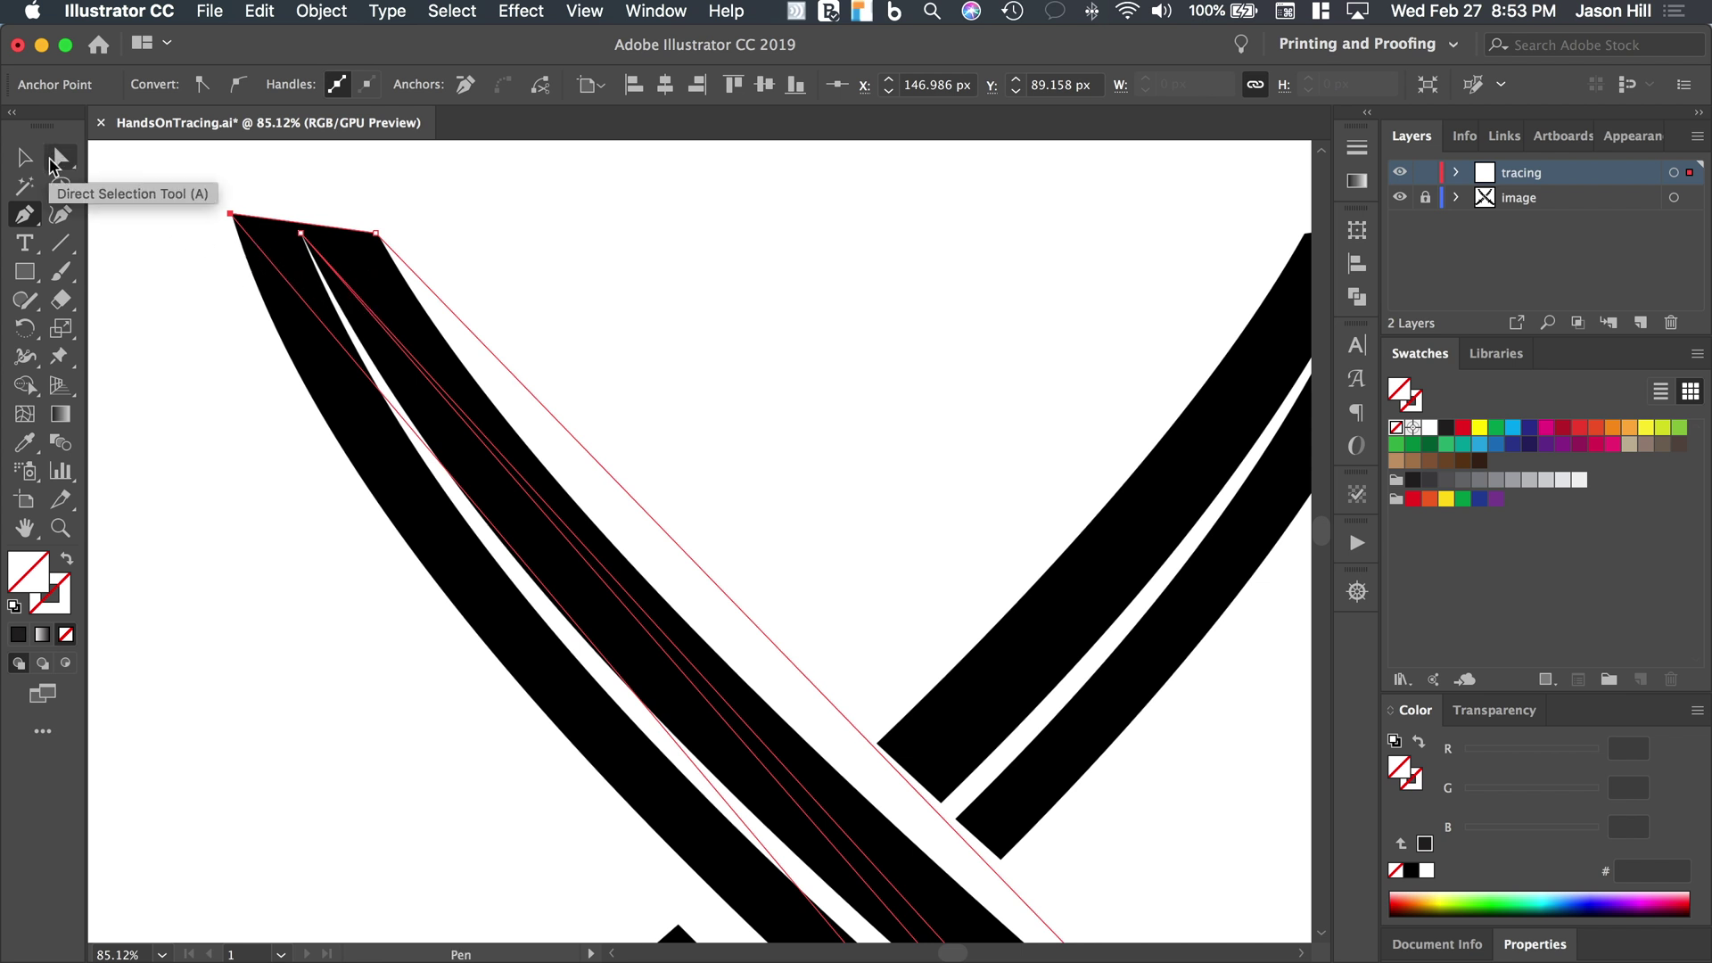
With Direct Selection, select the blade-tip anchor and convert it to a smooth point
left_click(57, 163)
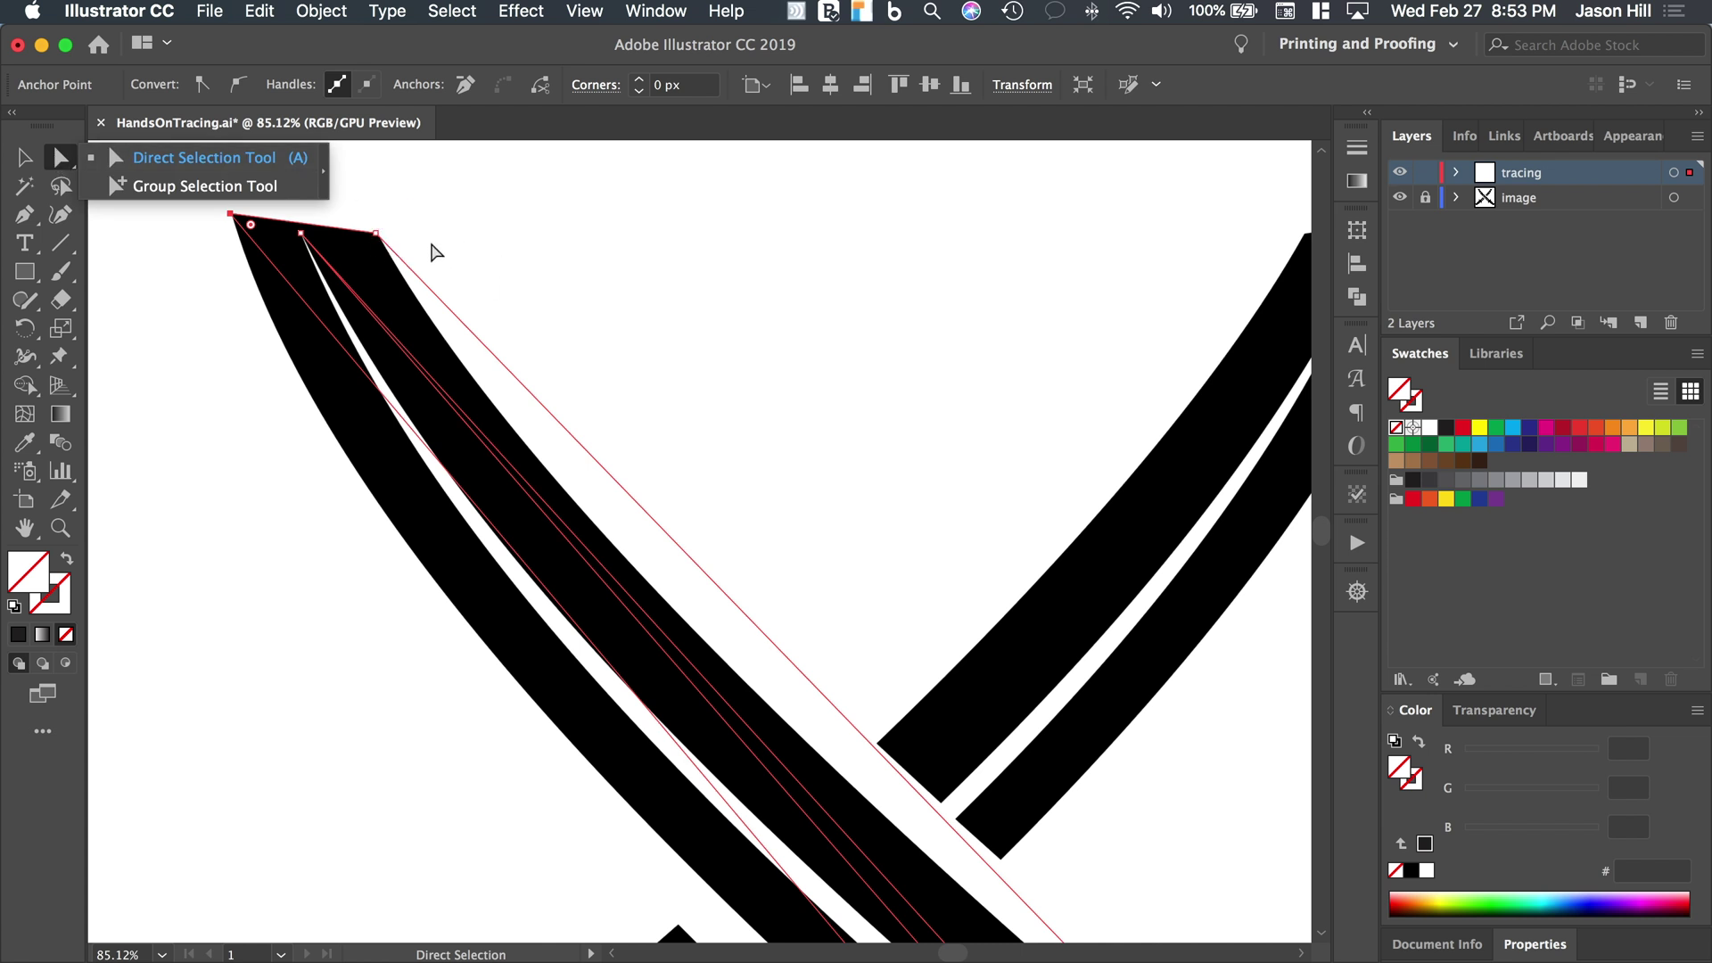
mouse_move(382, 239)
left_mouse_down()
mouse_move(377, 270)
mouse_move(382, 224)
left_mouse_up()
scroll(380, 264, "up", 3)
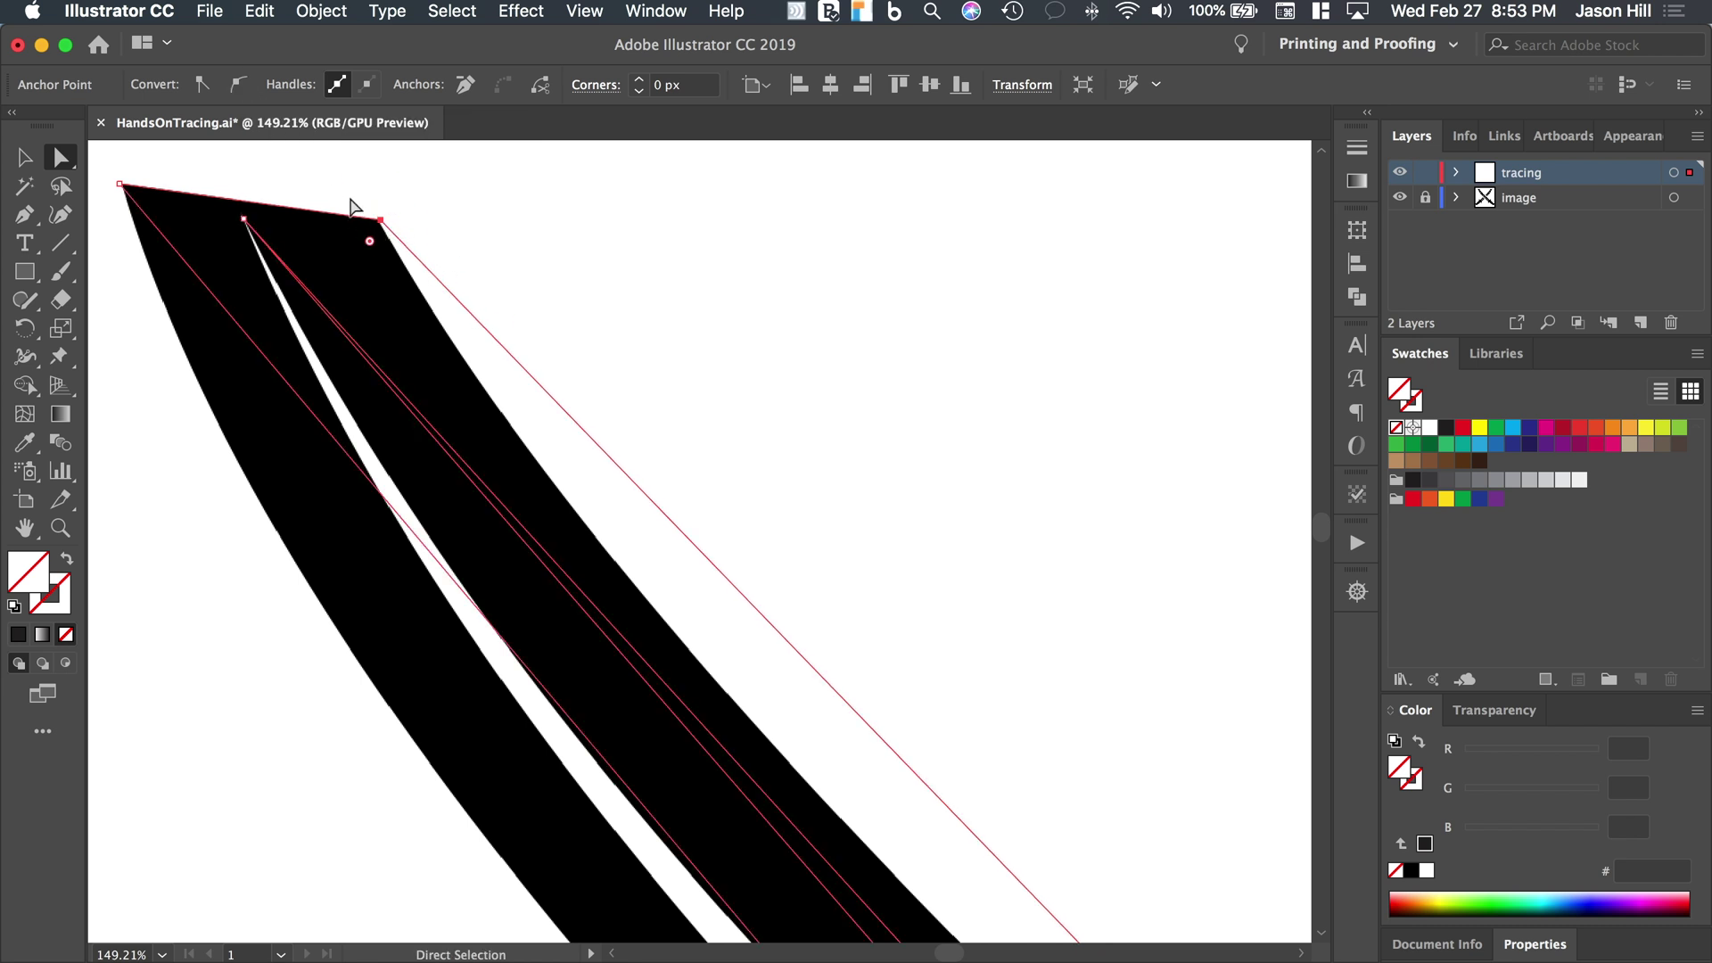
left_click(239, 85)
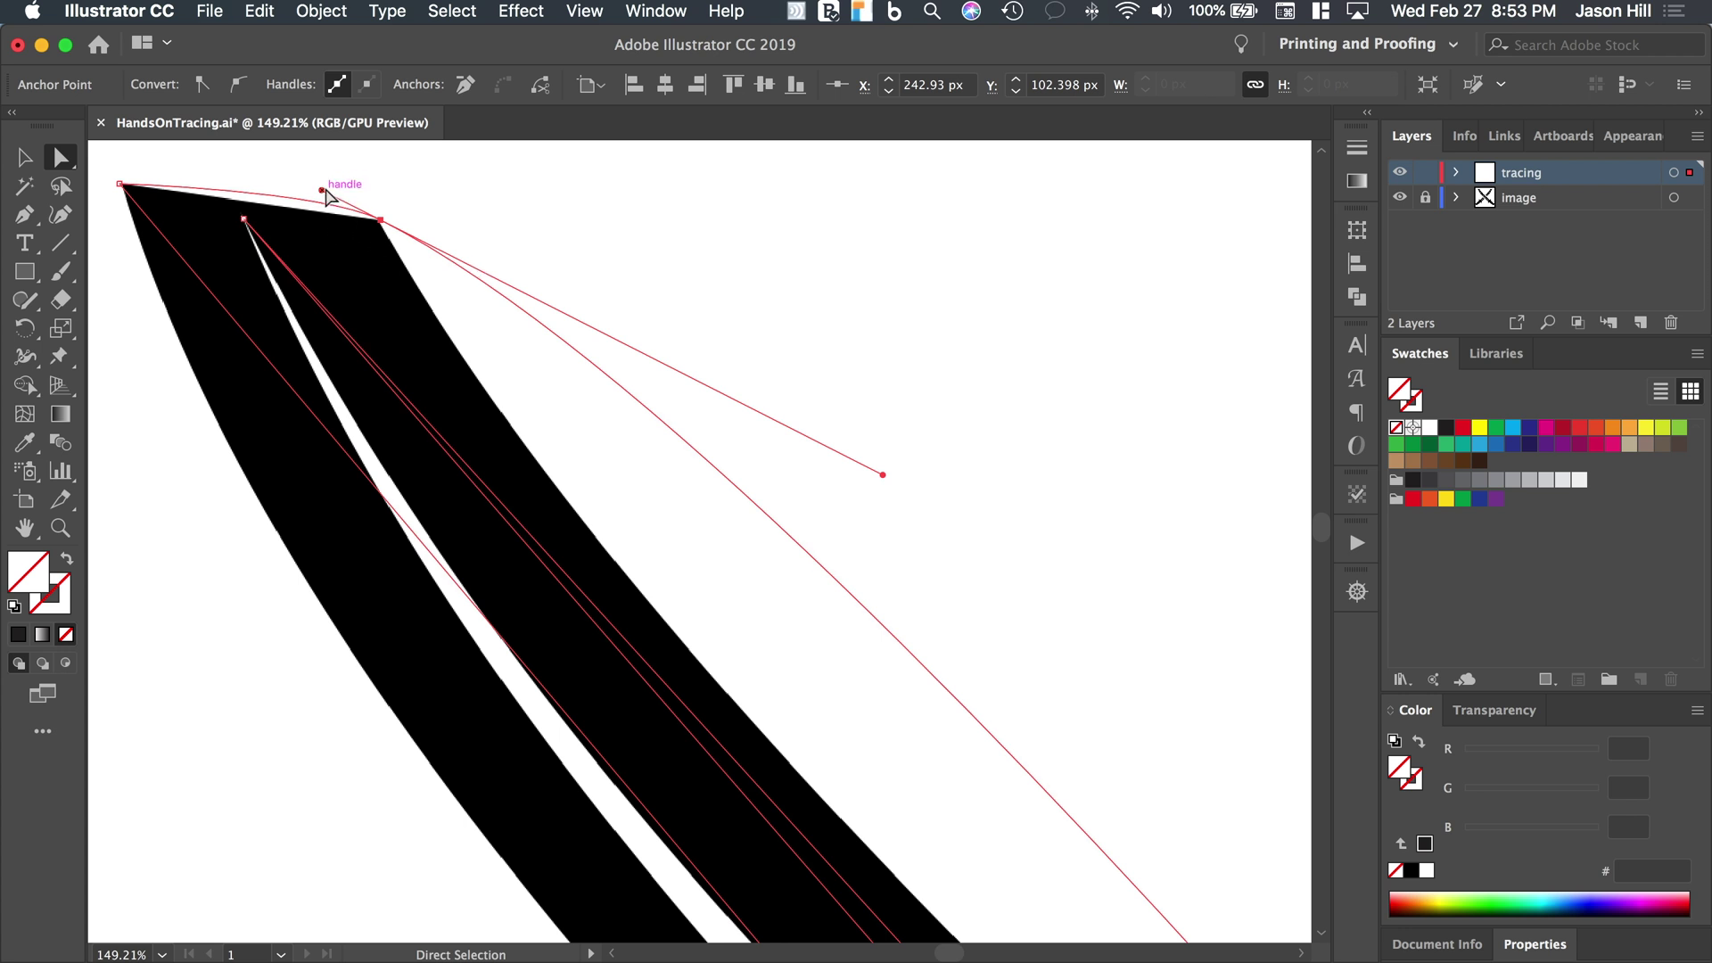
Drag the anchor's handles so the long upper edge curves snugly along the blade
left_click_drag(323, 194, 380, 282)
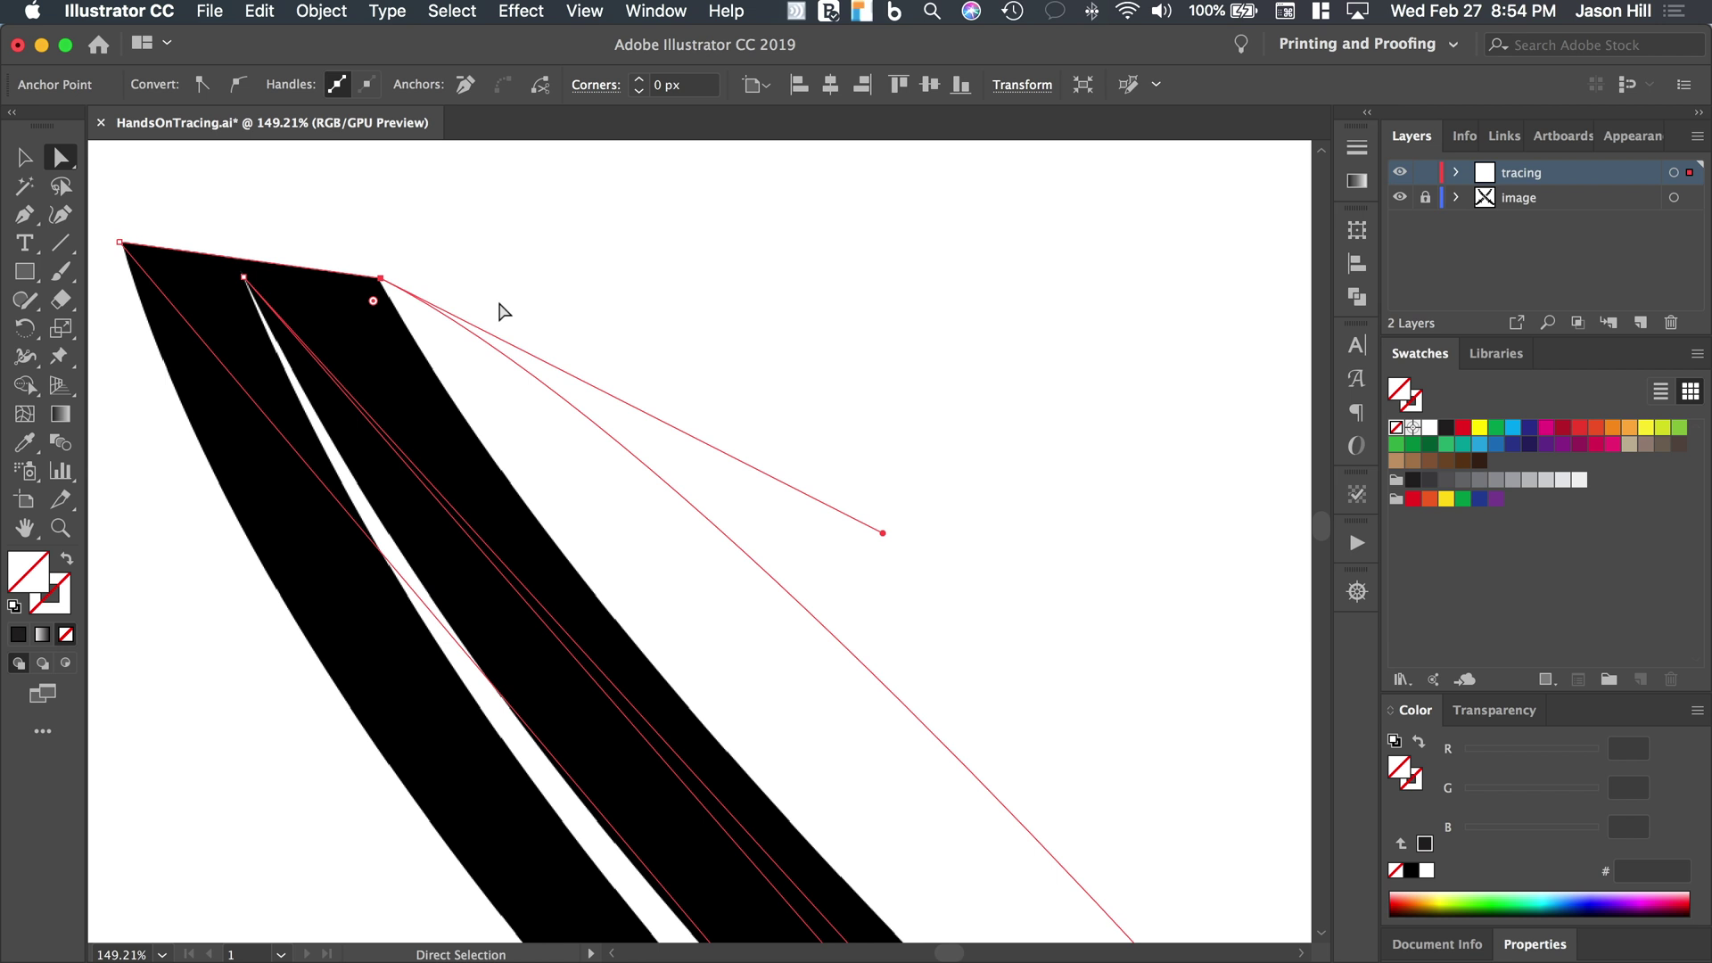
scroll(705, 406, "down", 2)
scroll(704, 405, "right", 2)
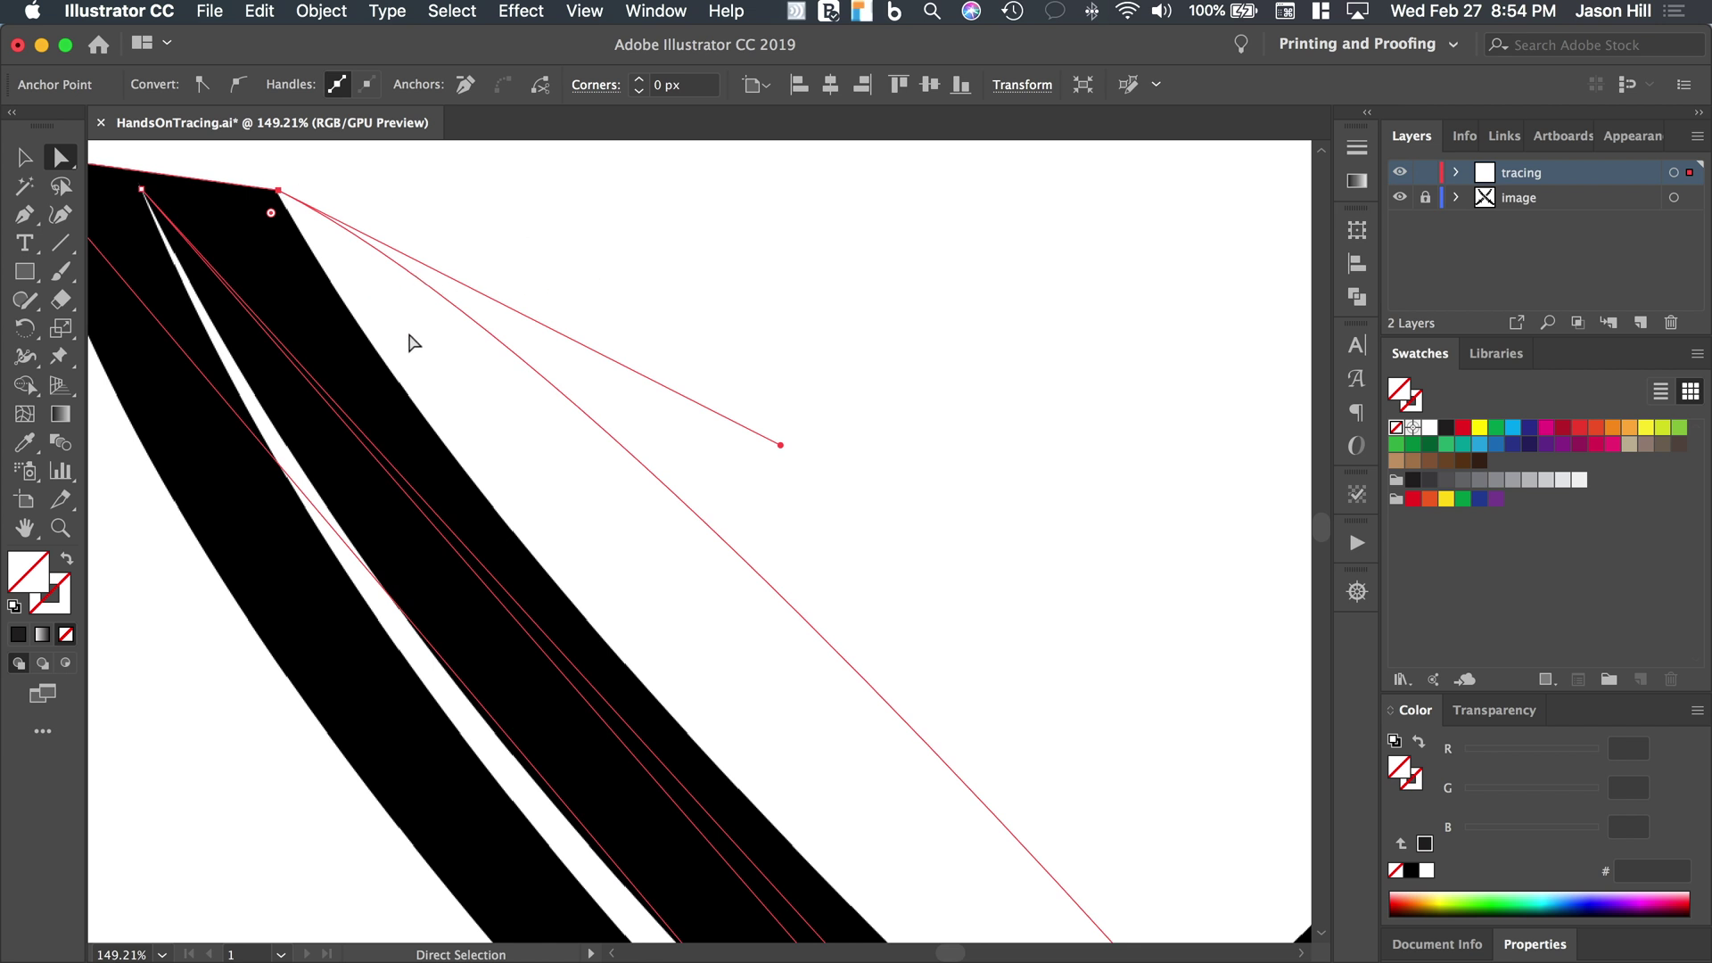
scroll(406, 354, "down", 5)
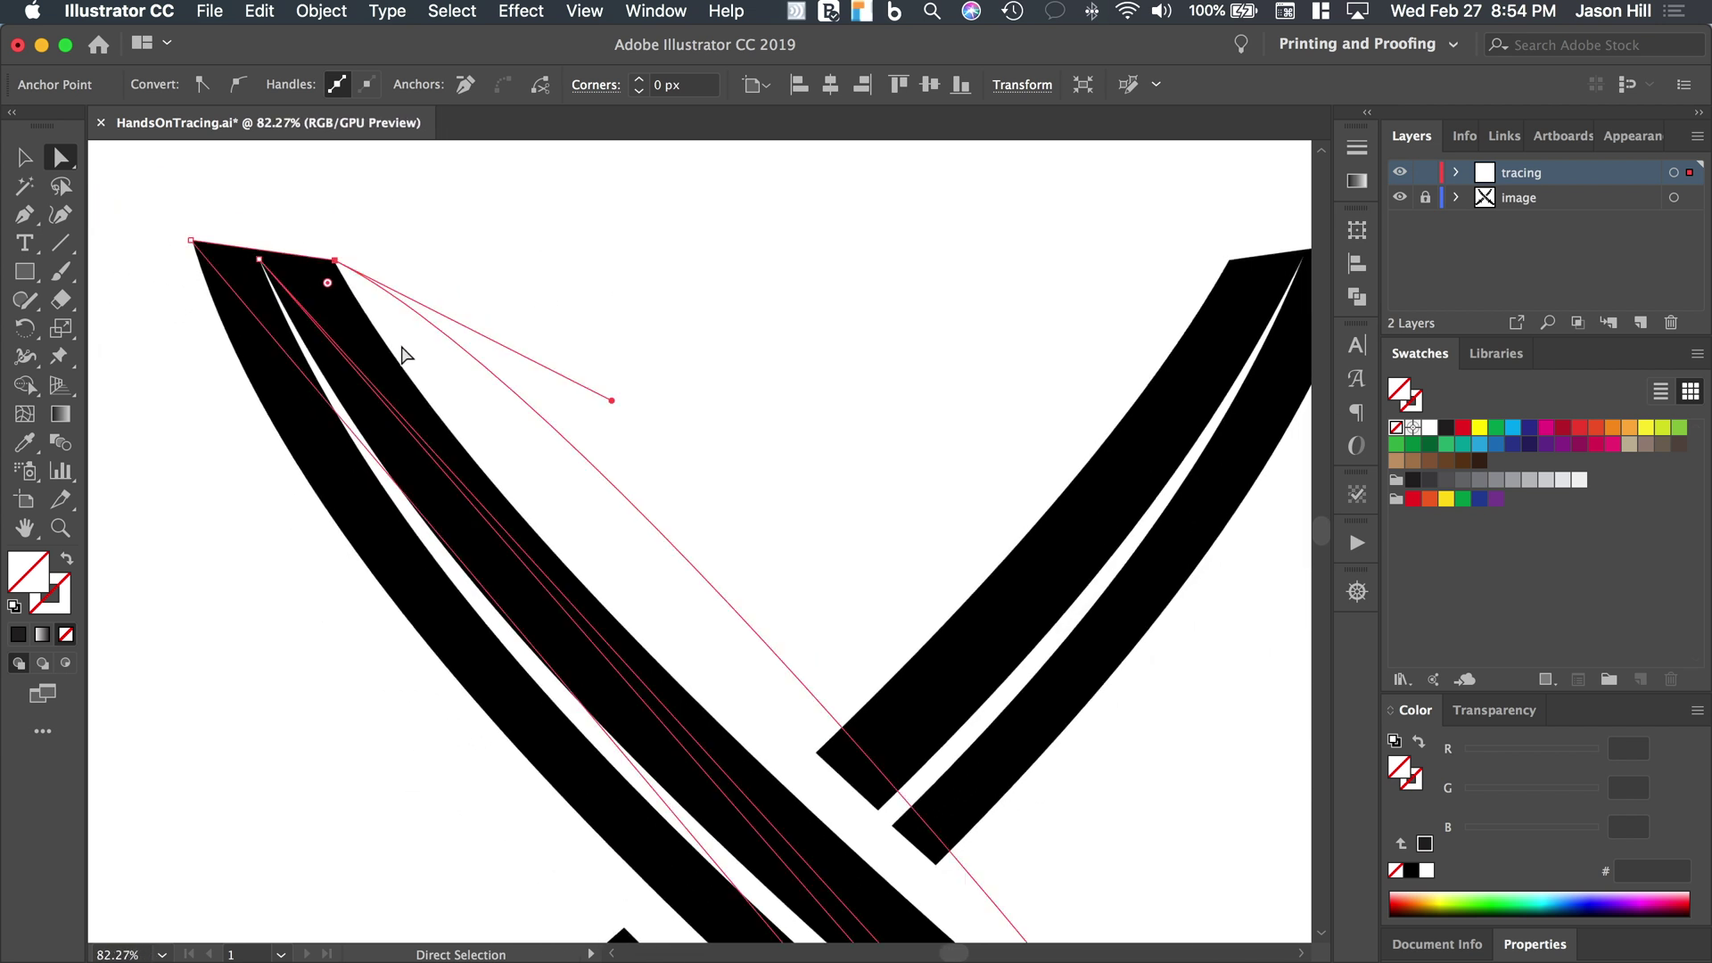
scroll(401, 345, "down", 2)
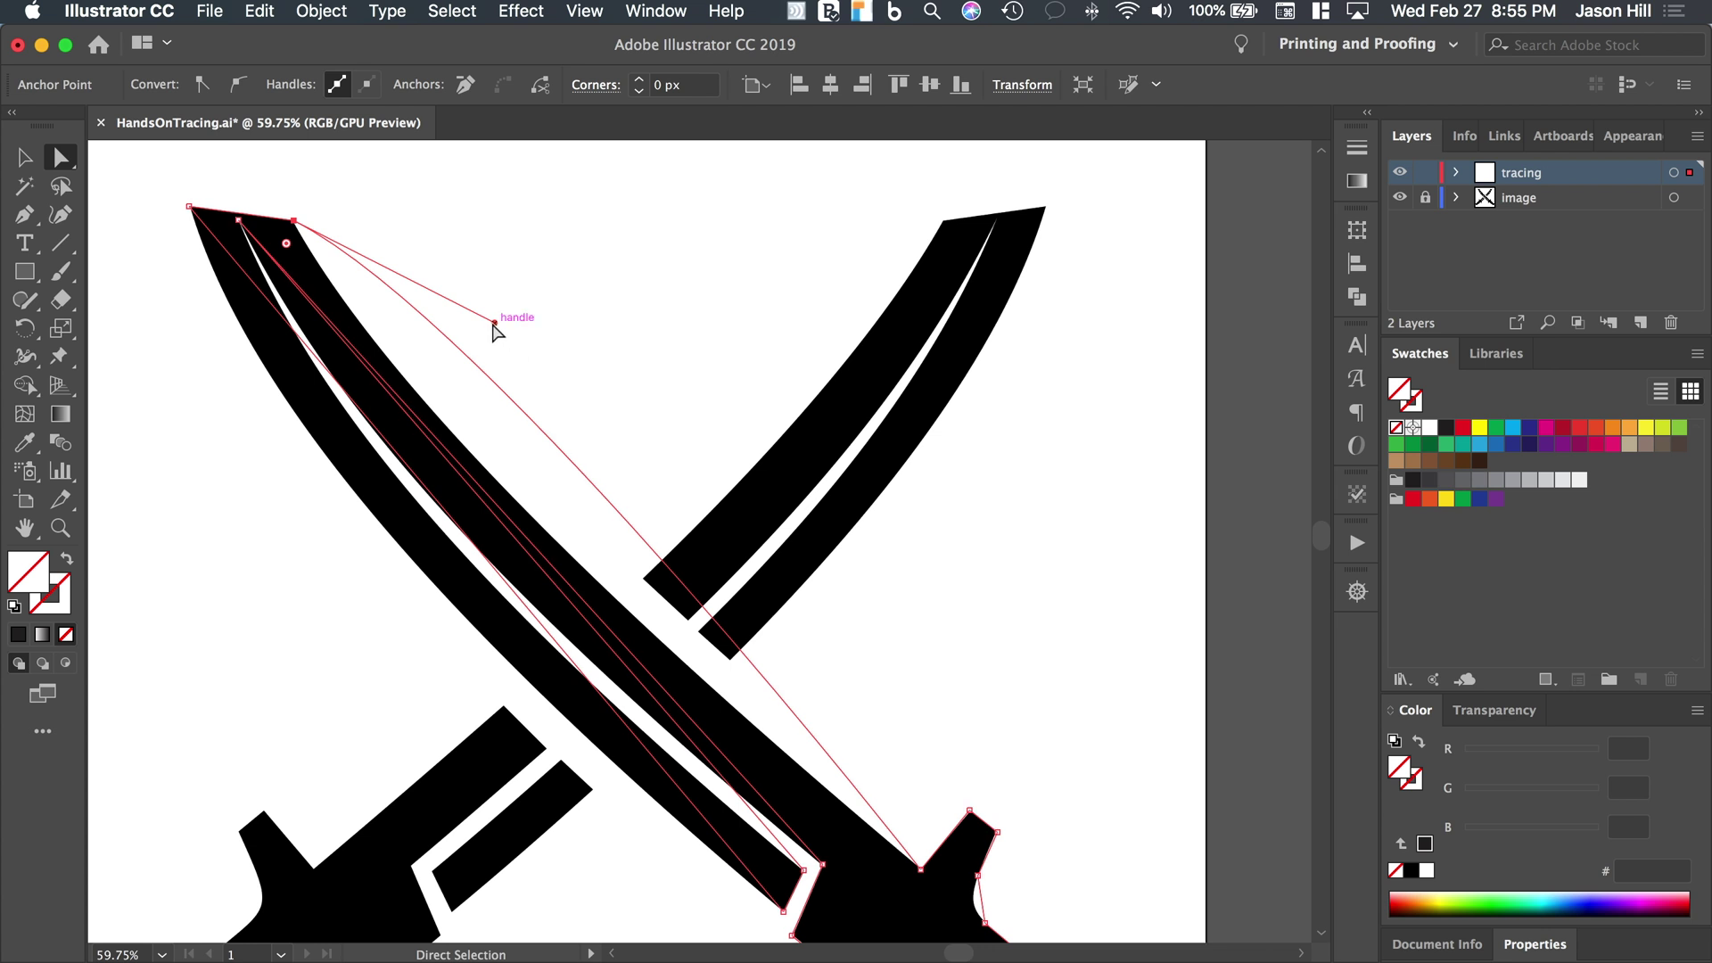
left_click_drag(493, 323, 386, 427)
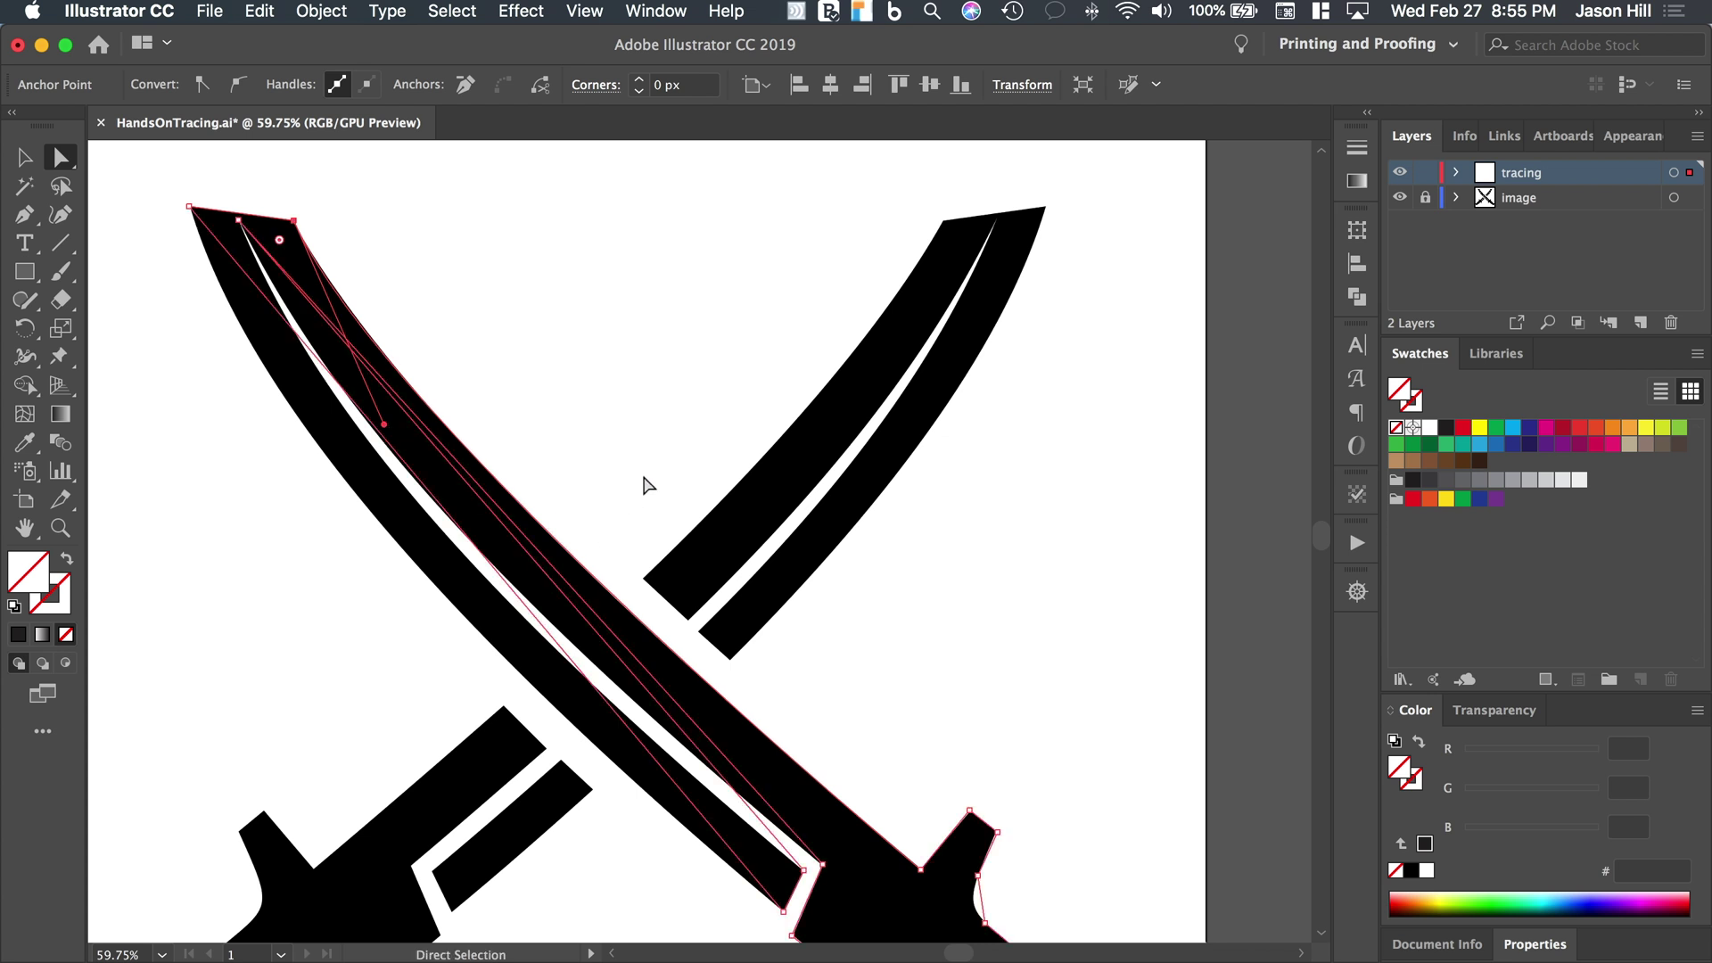
Lower the crossguard's pointed tip anchor and fine-tune its right corner to match the reference
scroll(648, 484, "down", 5)
scroll(648, 484, "right", 5)
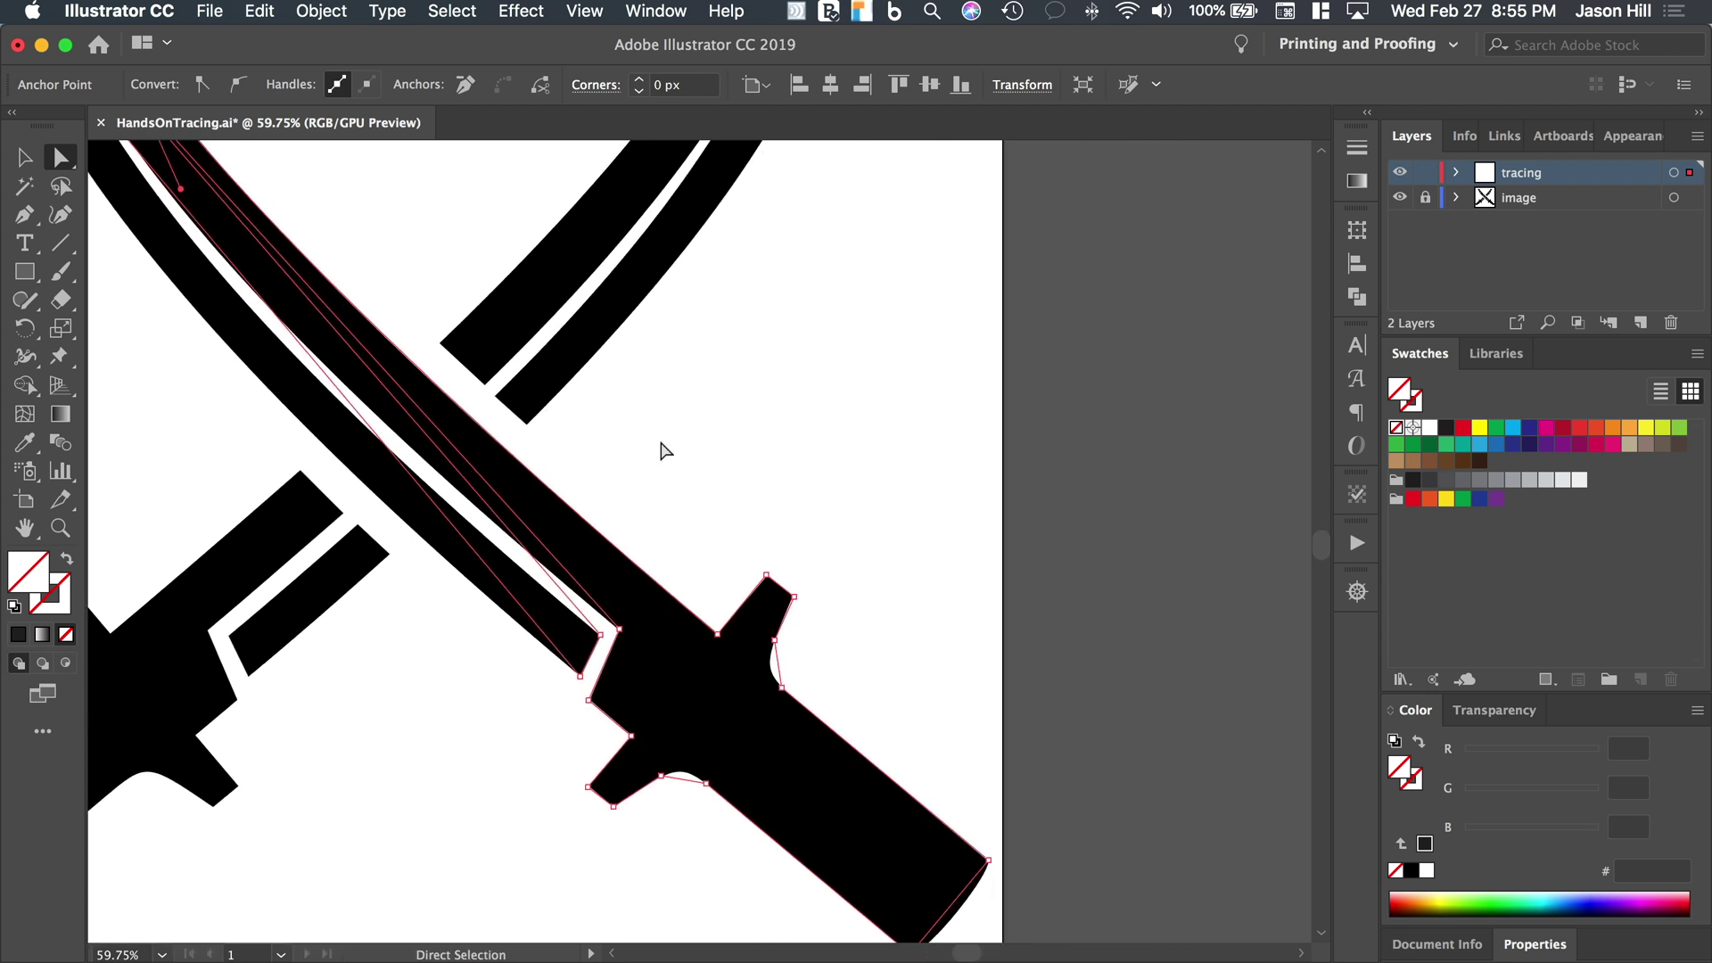
scroll(669, 454, "up", 5)
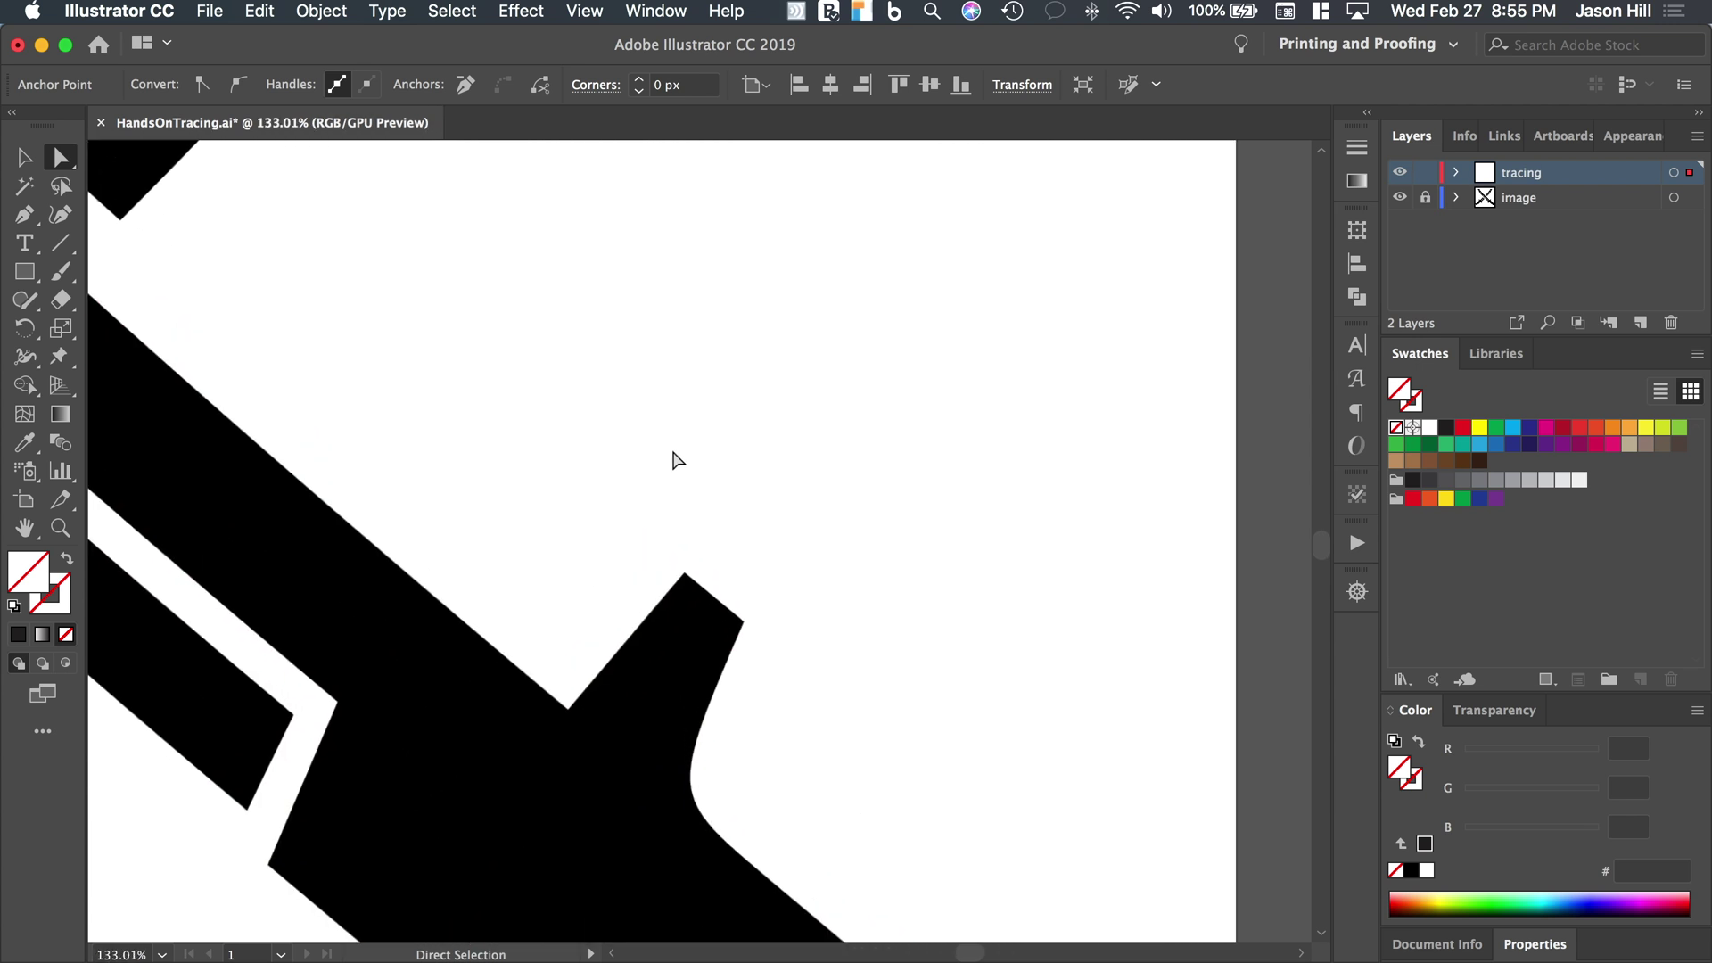
scroll(674, 453, "up", 1)
left_click(684, 592)
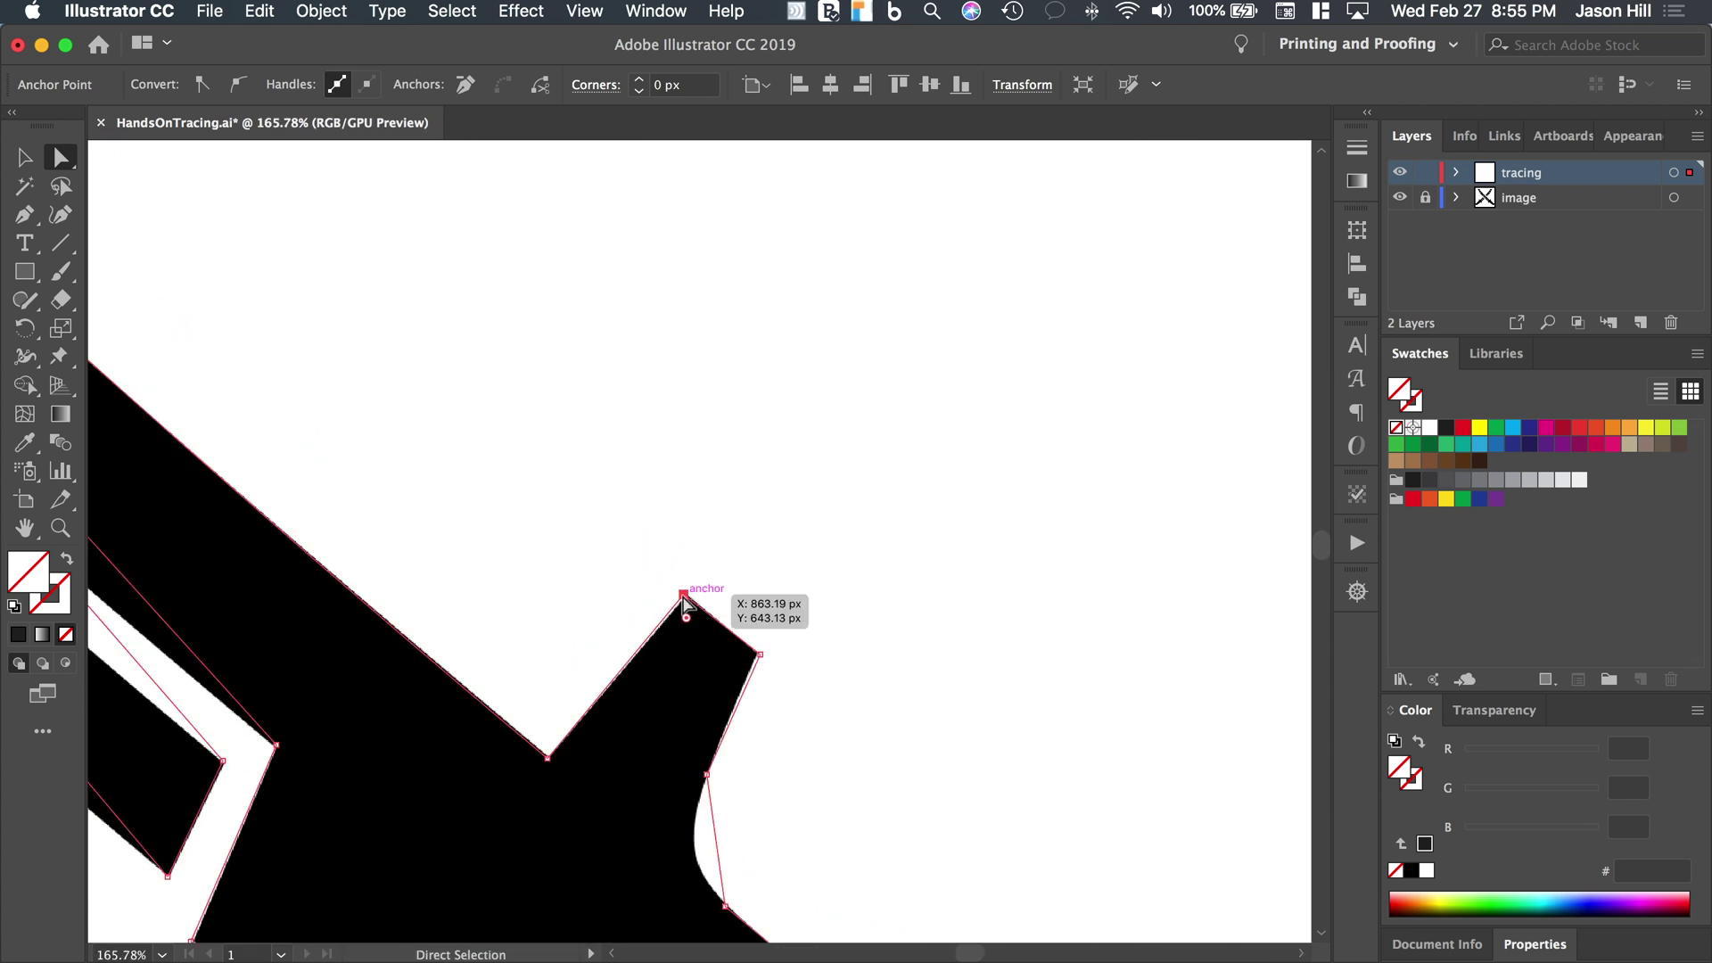
mouse_move(683, 598)
left_mouse_down()
mouse_move(683, 627)
mouse_move(686, 598)
left_mouse_up()
scroll(673, 755, "down", 2)
scroll(672, 754, "right", 2)
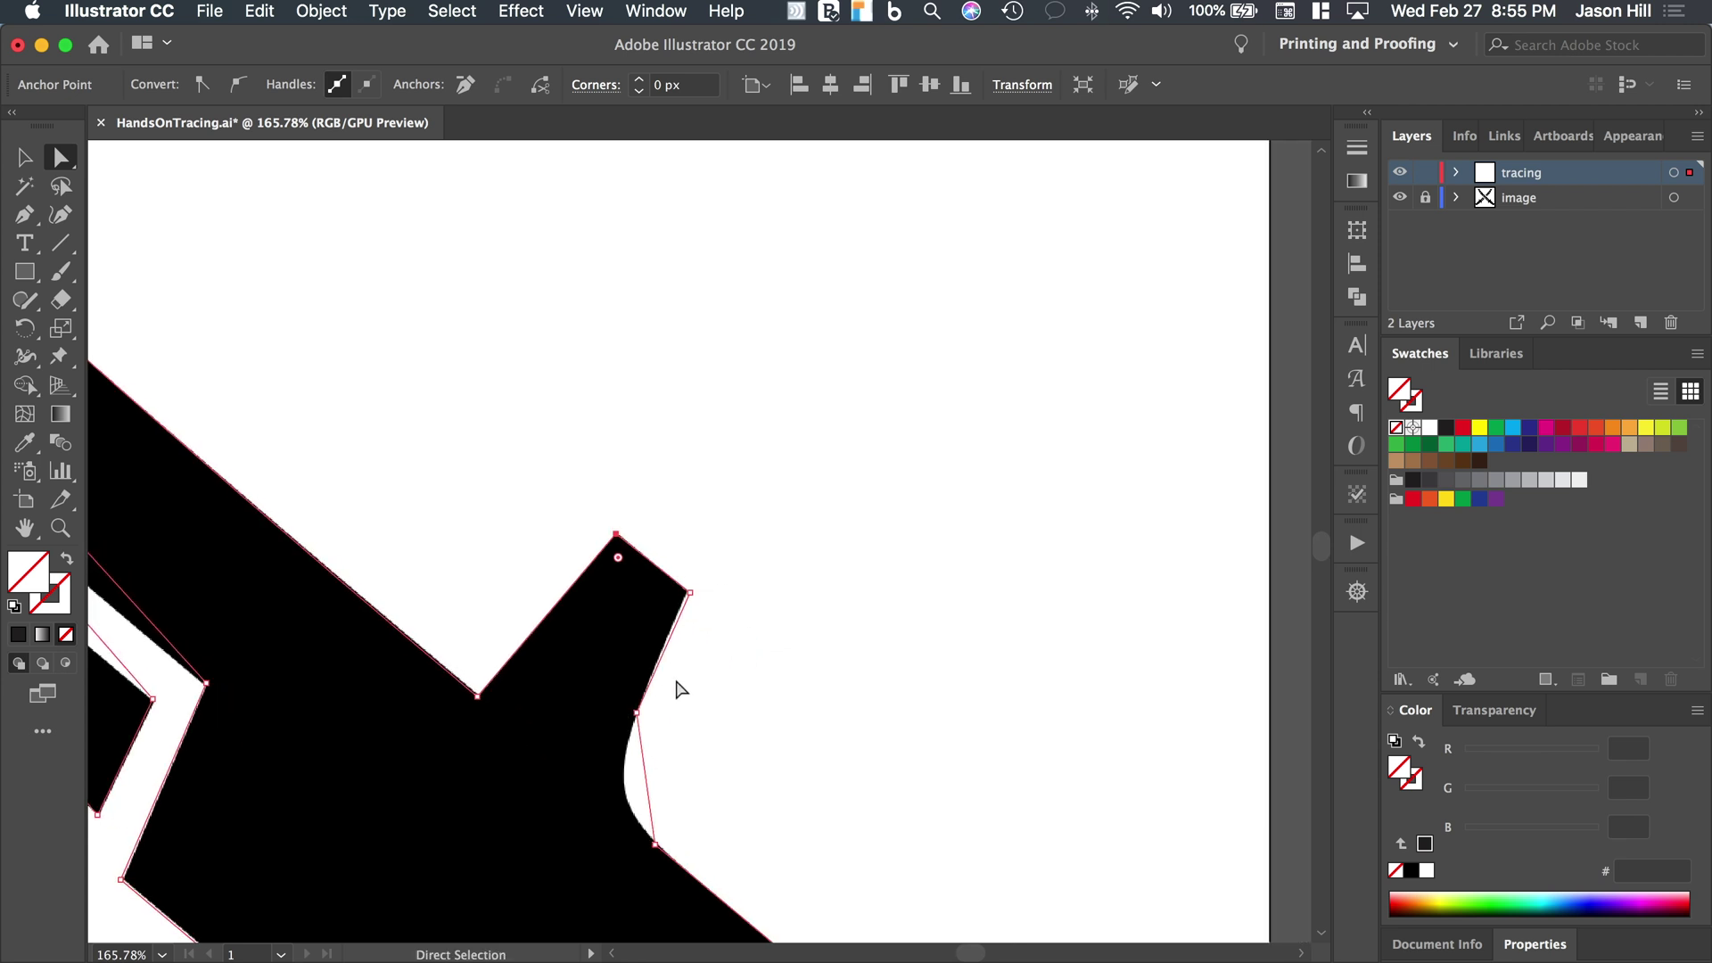
mouse_move(691, 597)
left_mouse_down()
mouse_move(736, 576)
mouse_move(688, 587)
left_mouse_up()
Marquee-select the two anchors around the curved notch
scroll(704, 686, "down", 6)
scroll(704, 687, "right", 4)
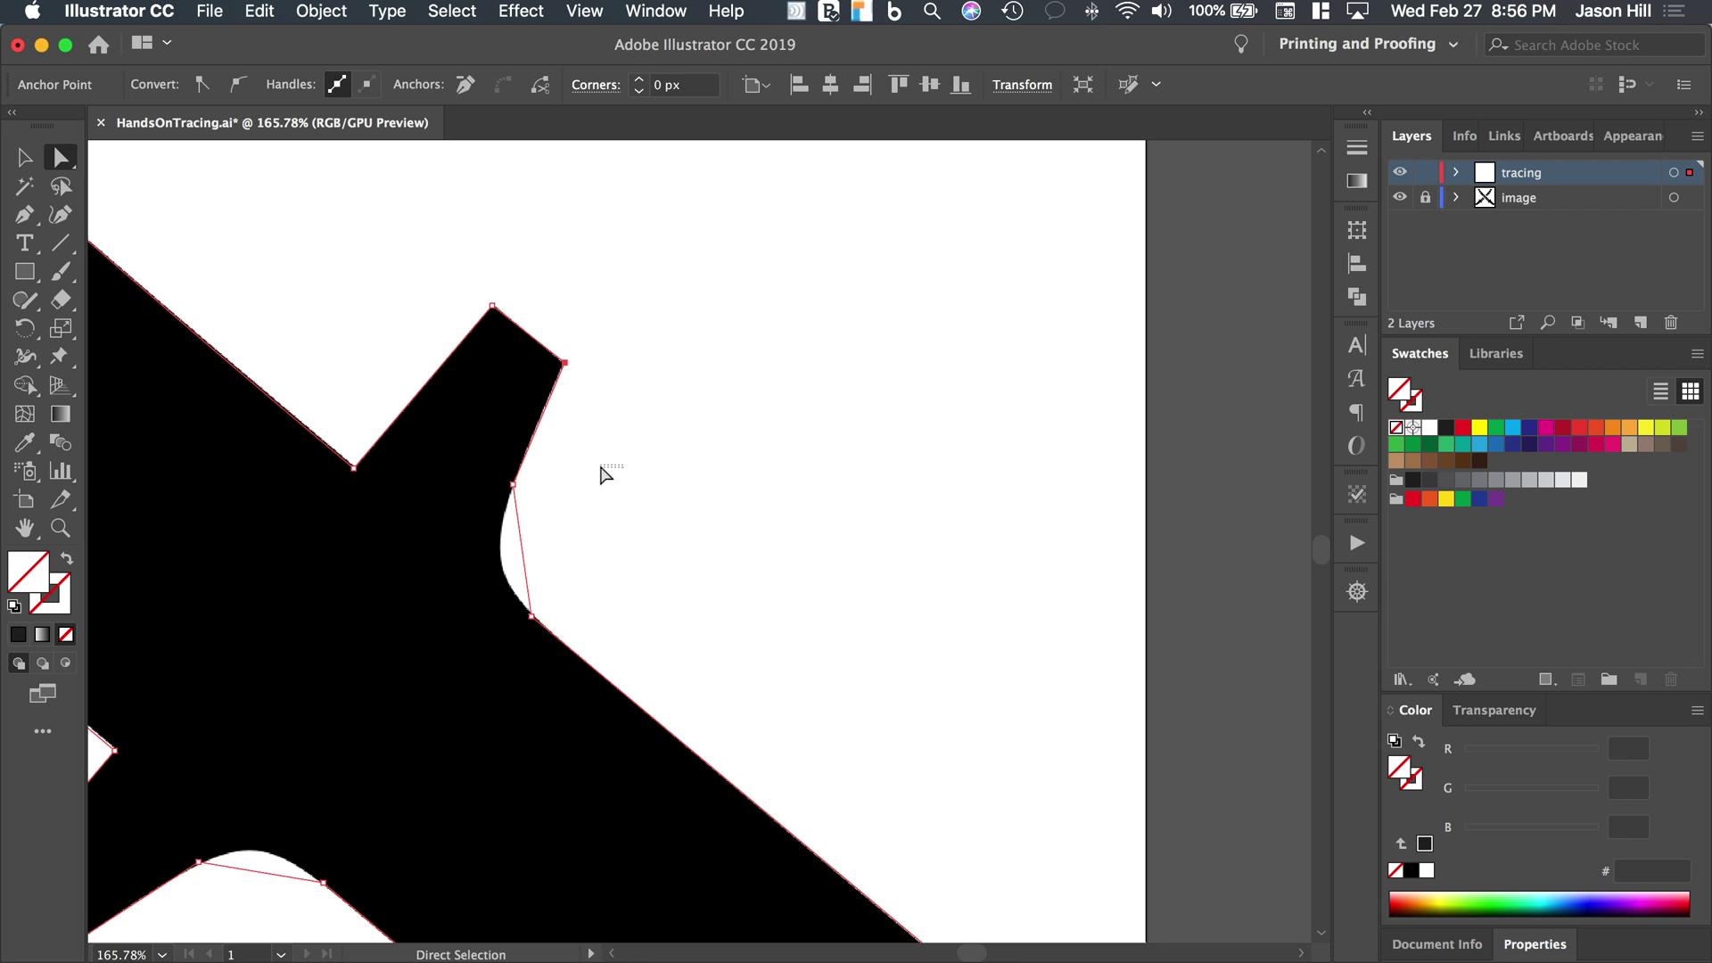
left_click_drag(526, 486, 454, 666)
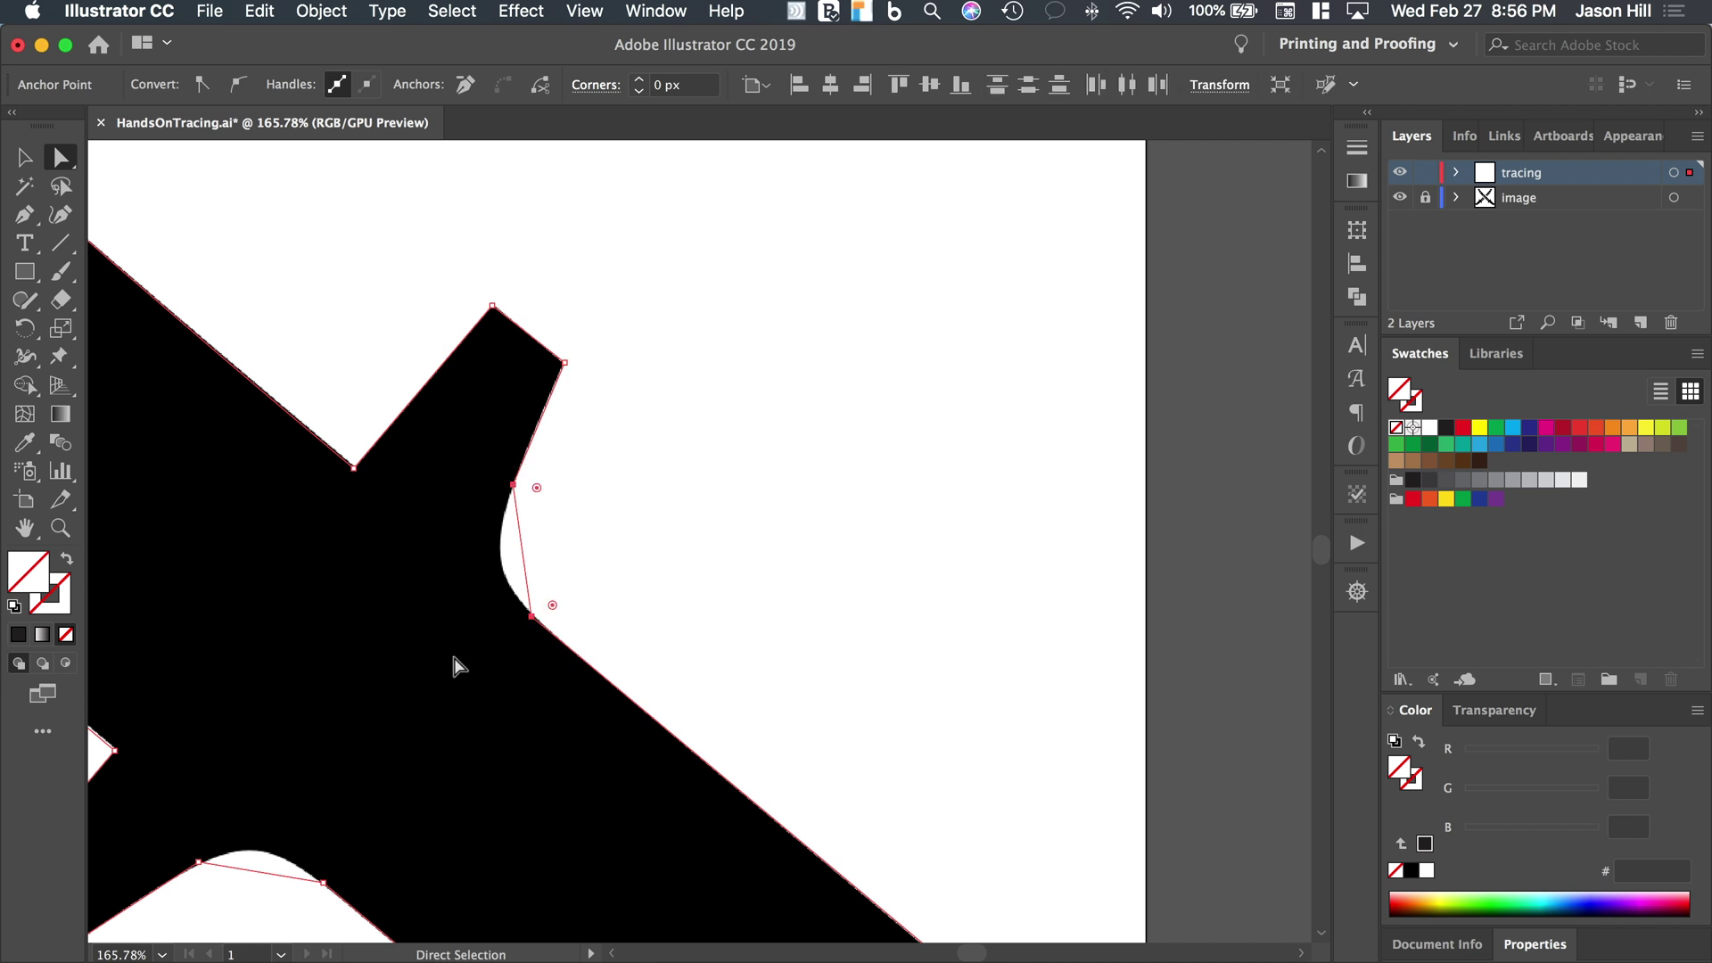
Convert the two notch anchors to smooth points and begin reshaping the notch curve
left_click(239, 85)
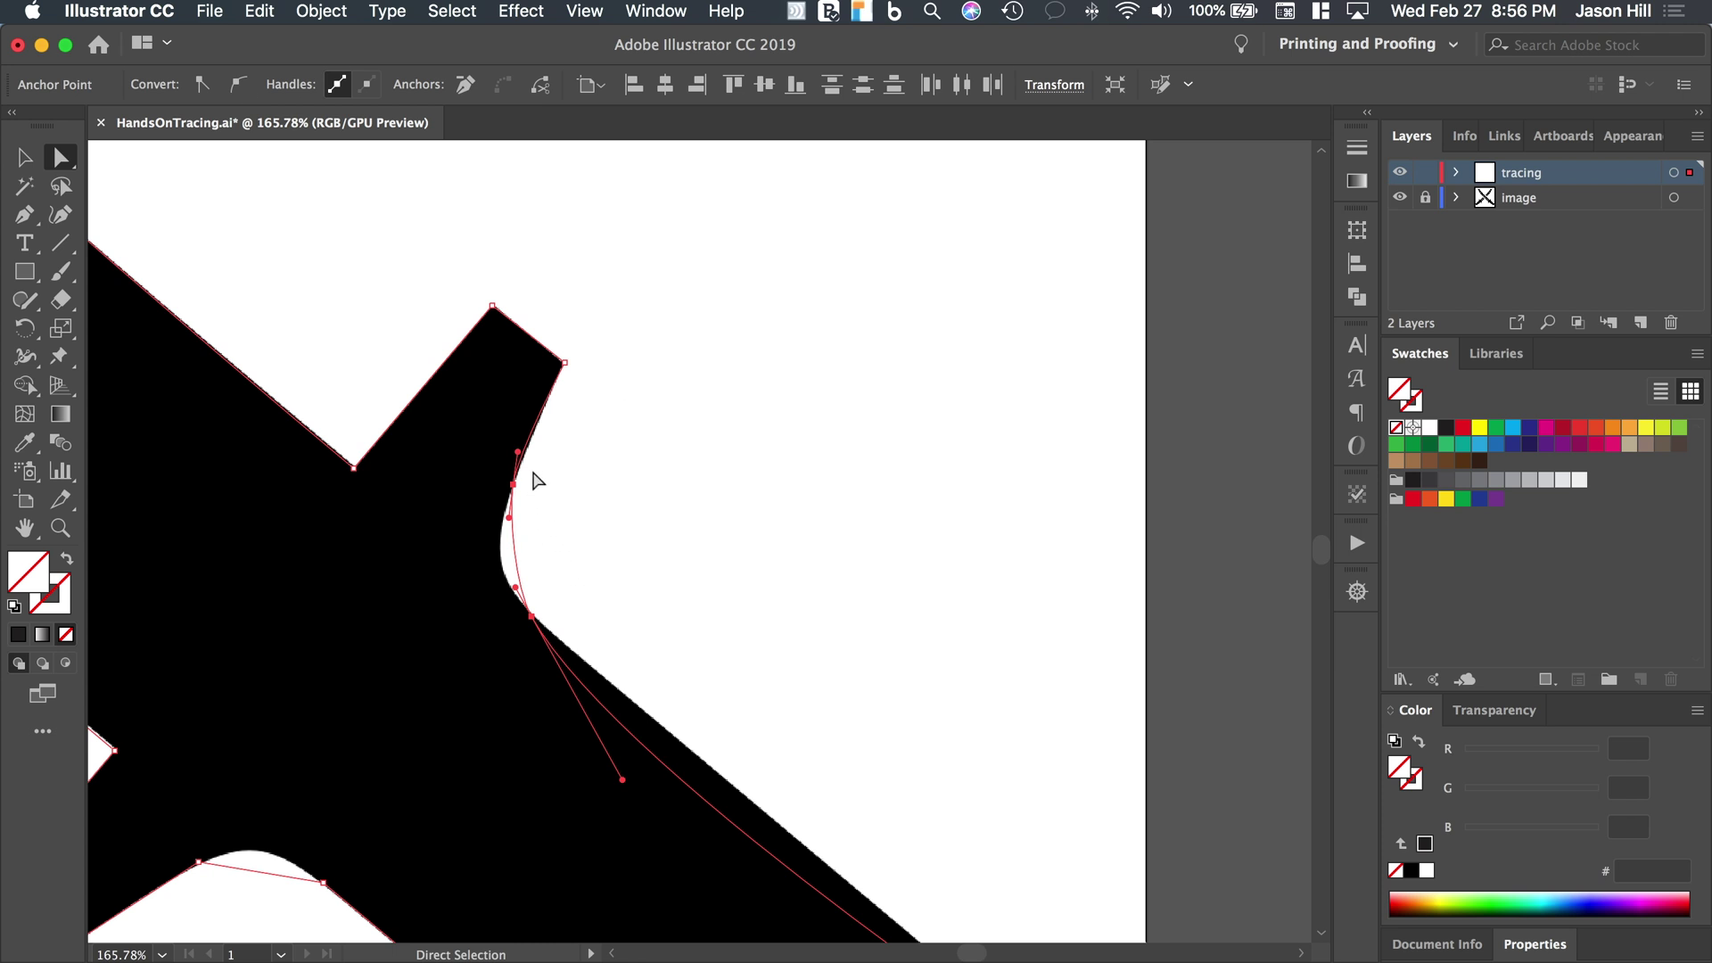
scroll(562, 562, "down", 5)
scroll(562, 561, "right", 3)
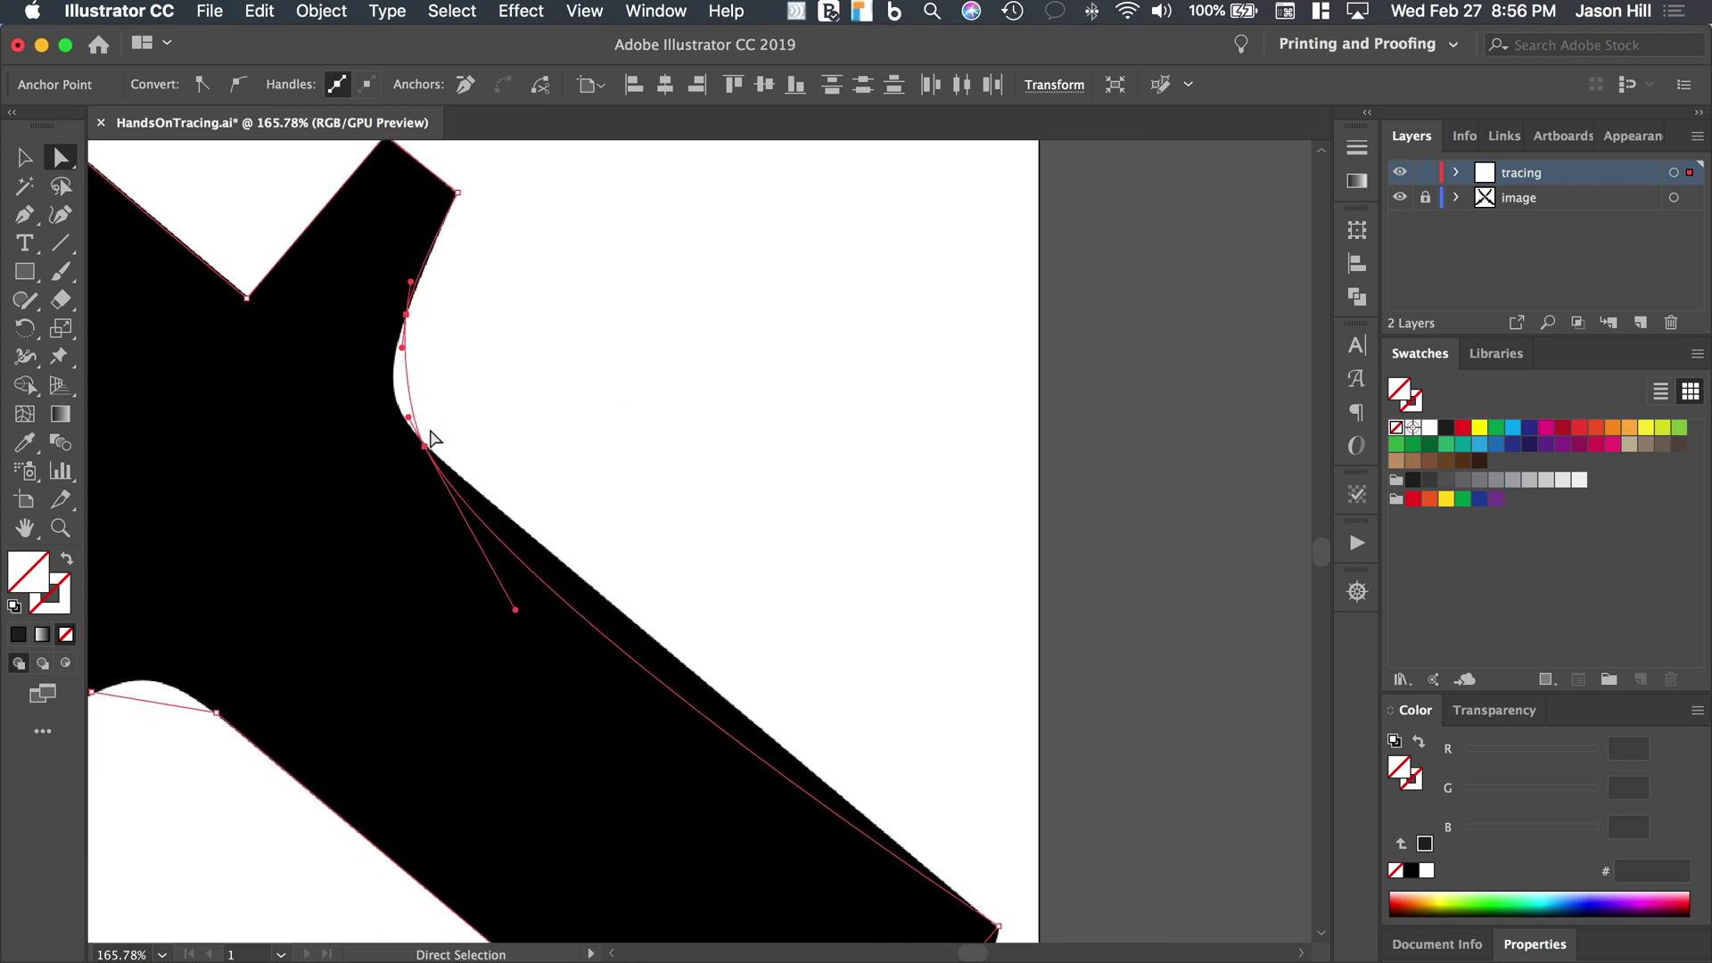
mouse_move(411, 321)
left_mouse_down()
mouse_move(419, 294)
mouse_move(450, 317)
mouse_move(422, 278)
mouse_move(418, 297)
left_mouse_up()
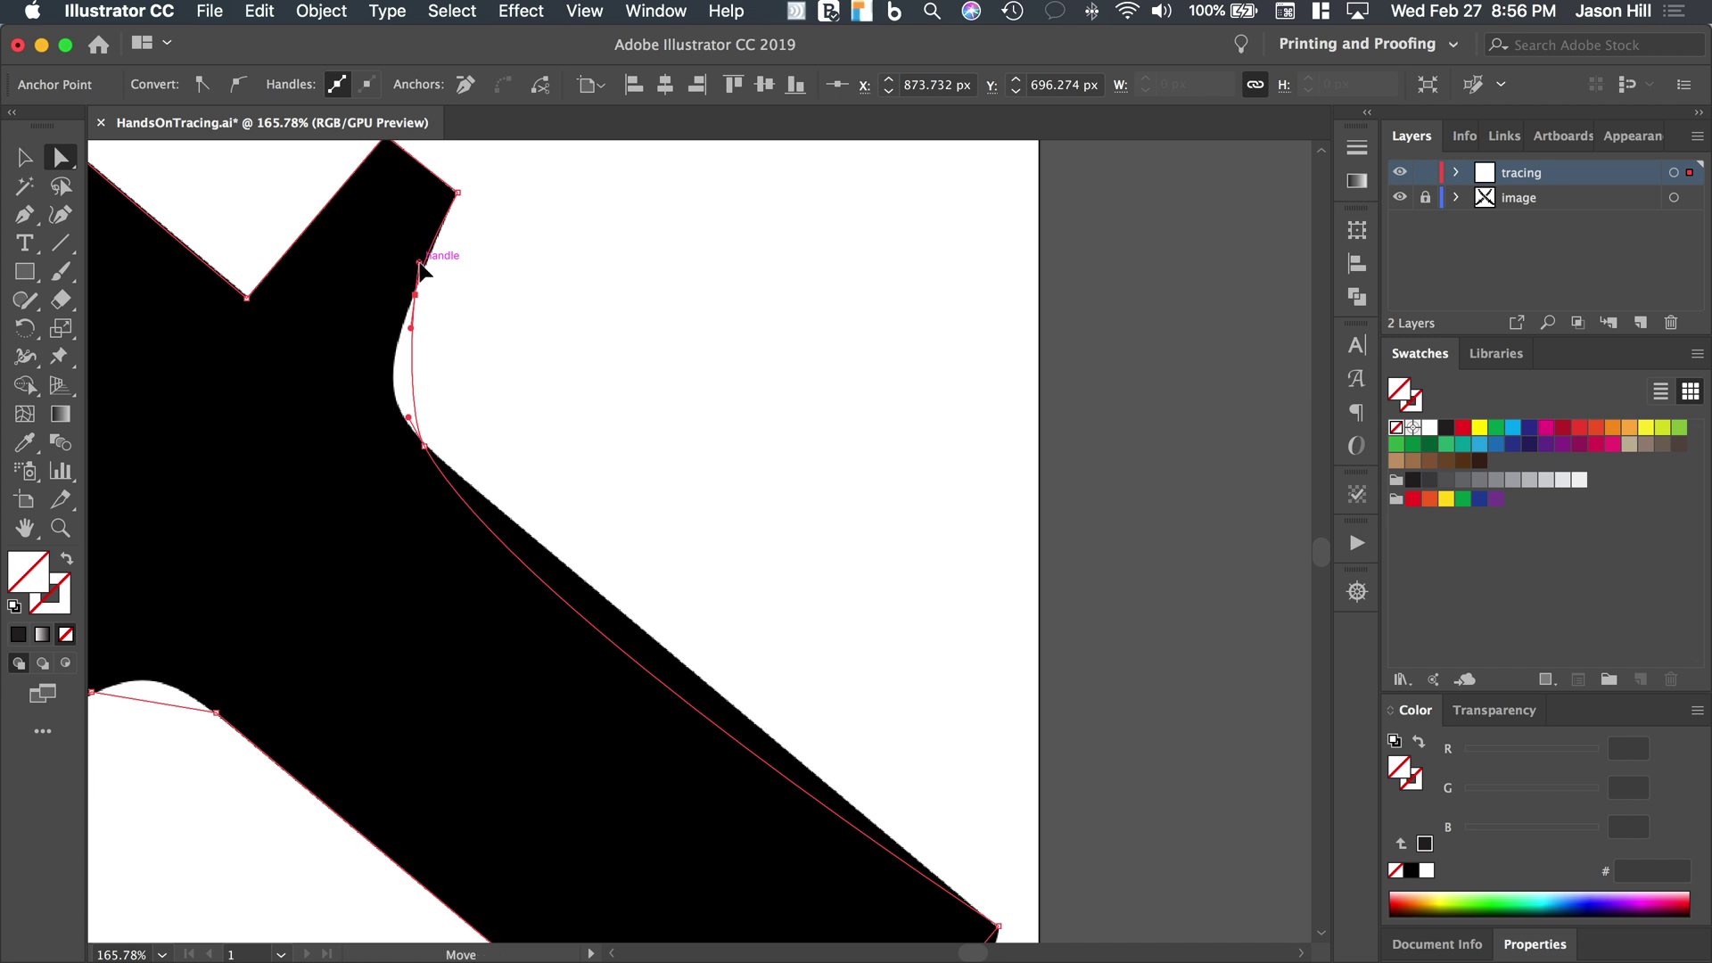
left_click(431, 251)
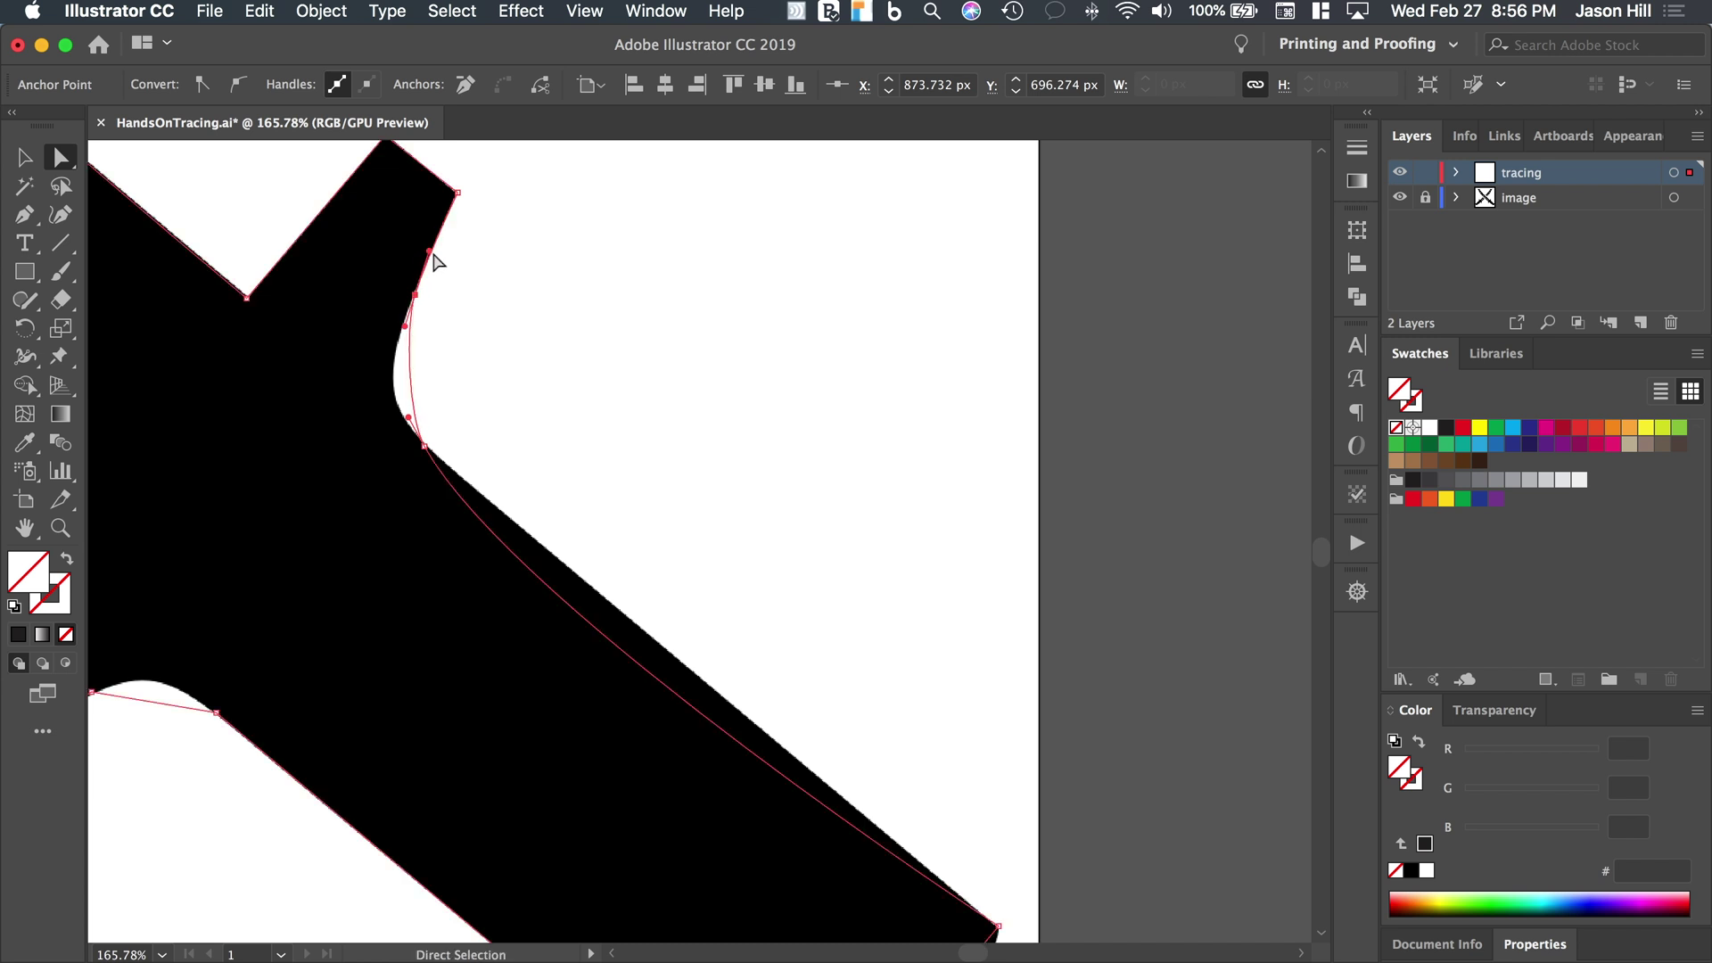
mouse_move(432, 447)
left_mouse_down()
mouse_move(466, 398)
mouse_move(423, 446)
left_mouse_up()
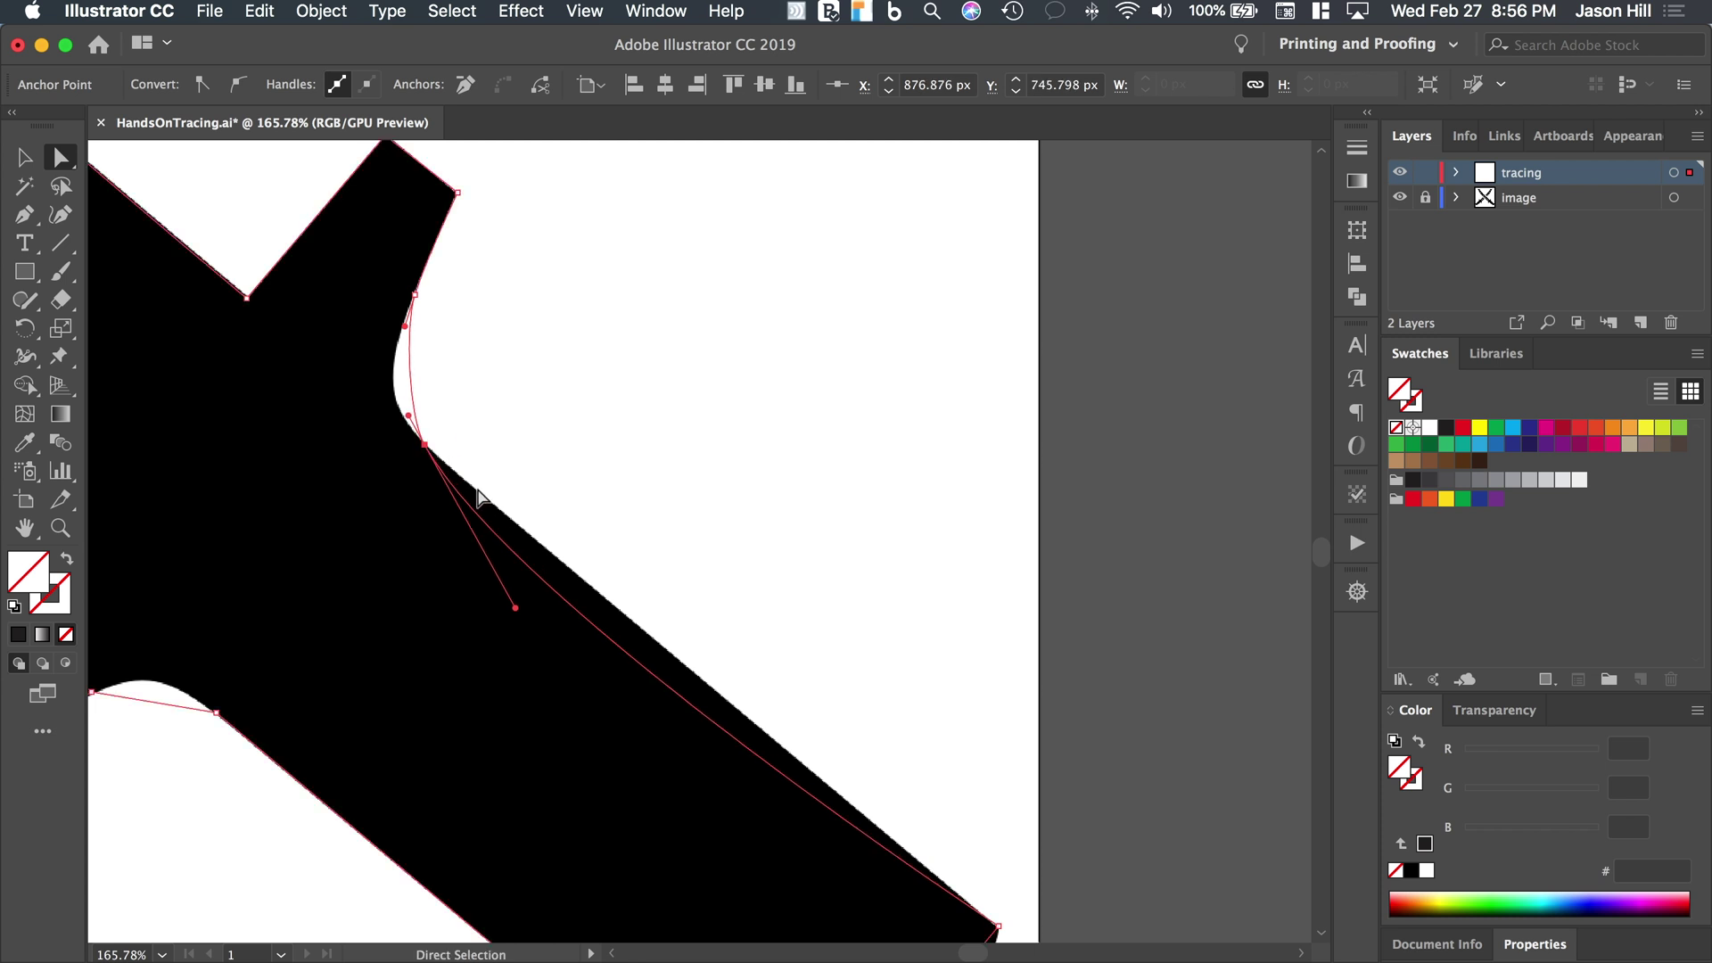
key("super+shift+a")
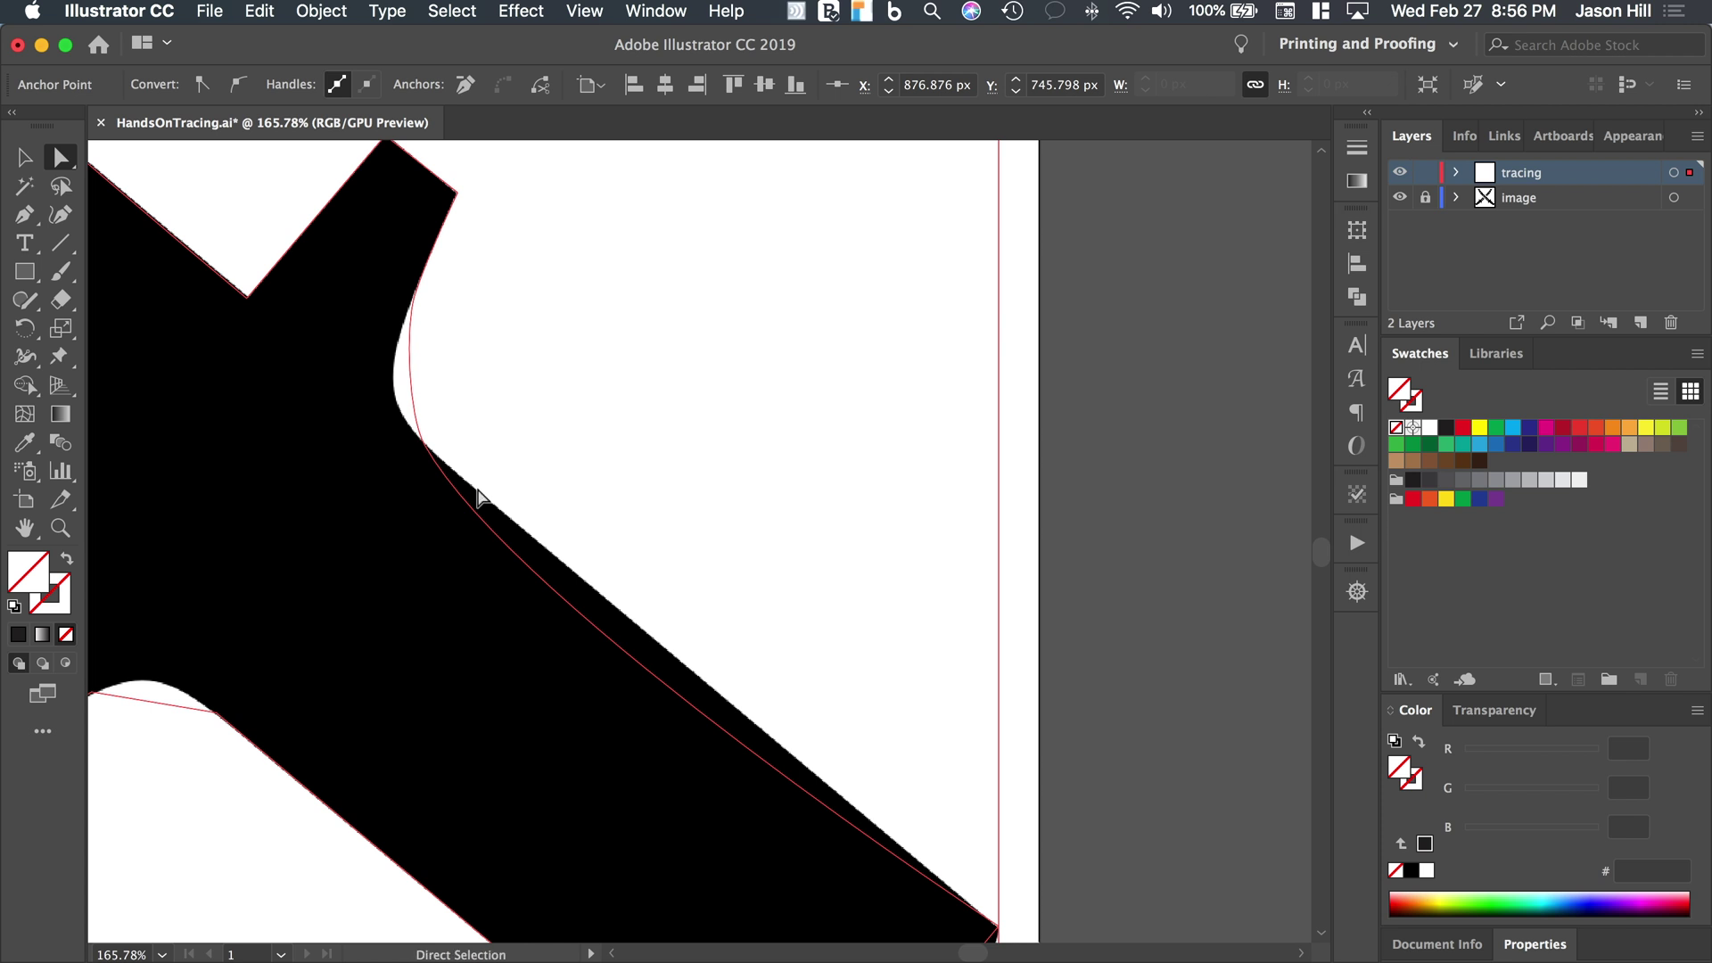
Pull the notch curve to hug the rounded edge and nudge the anchor above it onto the edge
left_click(425, 443)
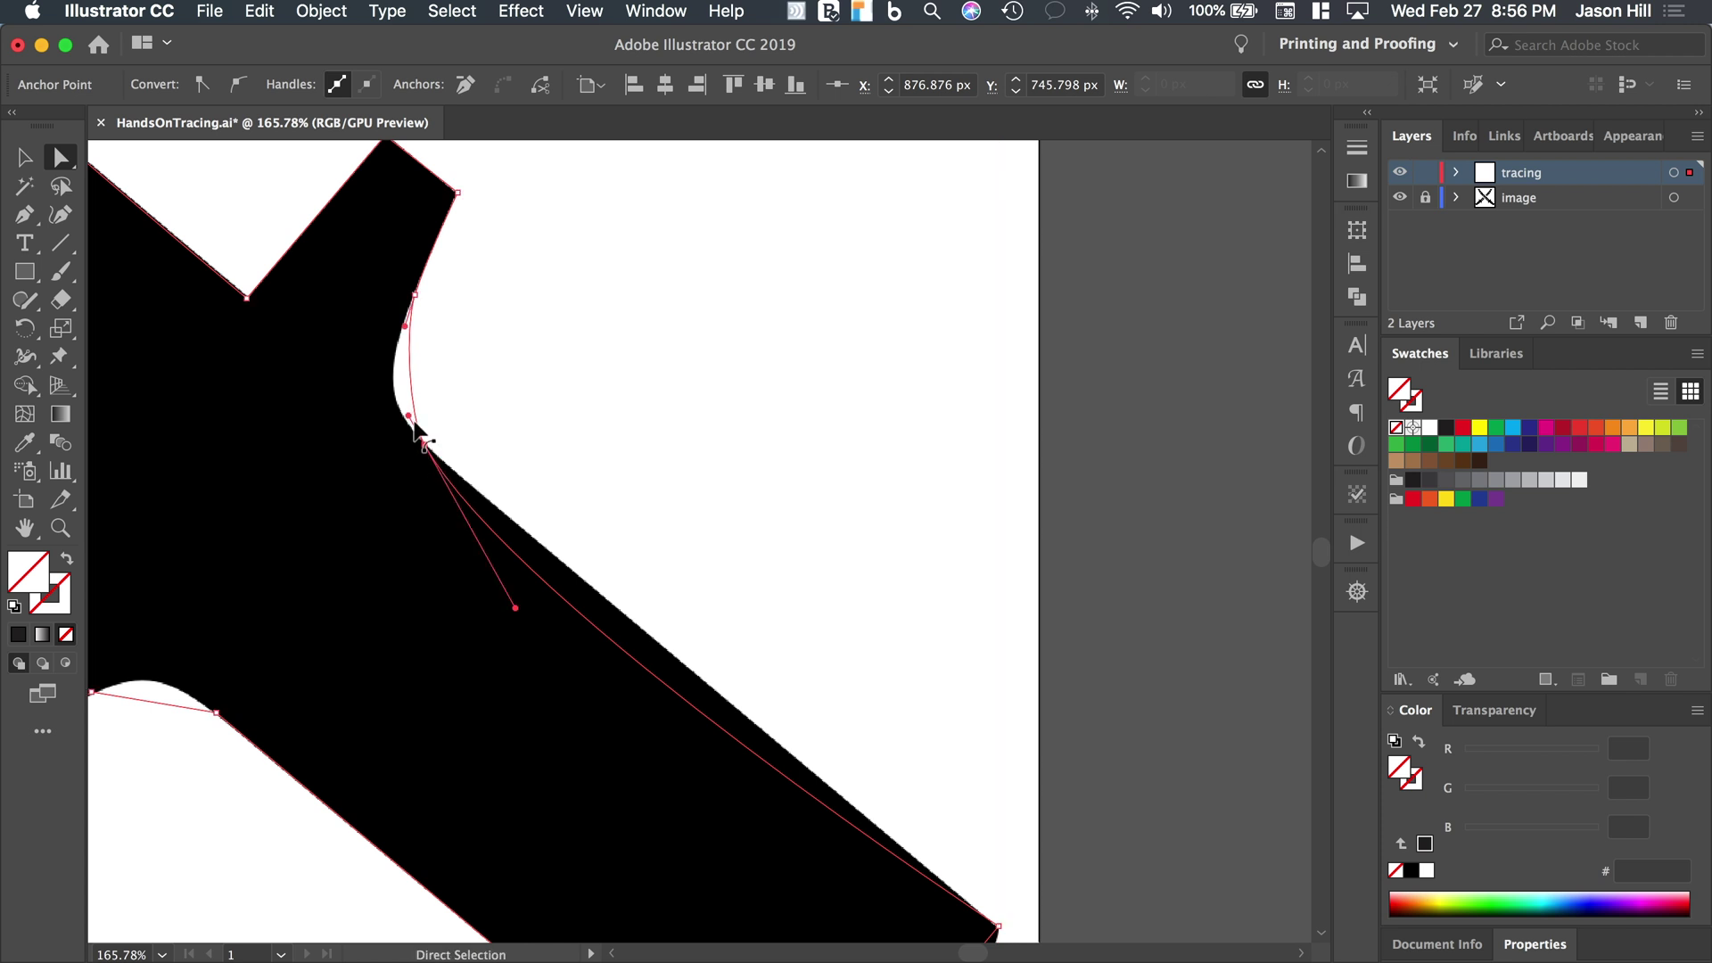
left_click_drag(410, 417, 378, 398)
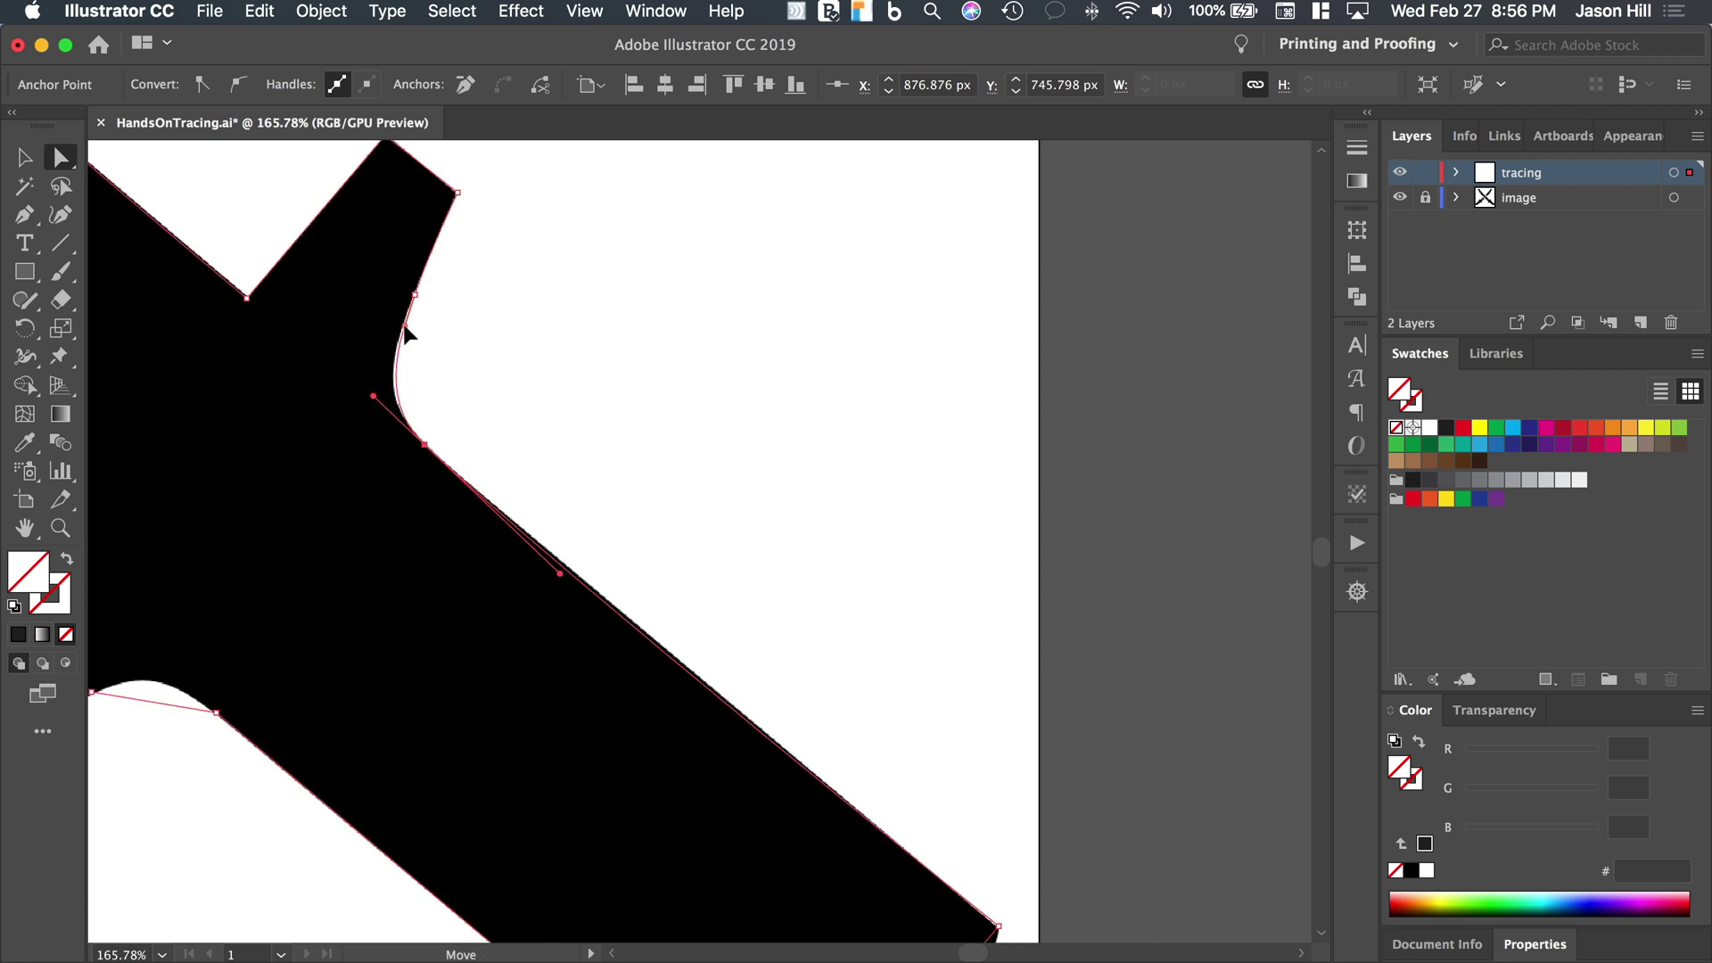
left_click_drag(404, 327, 397, 344)
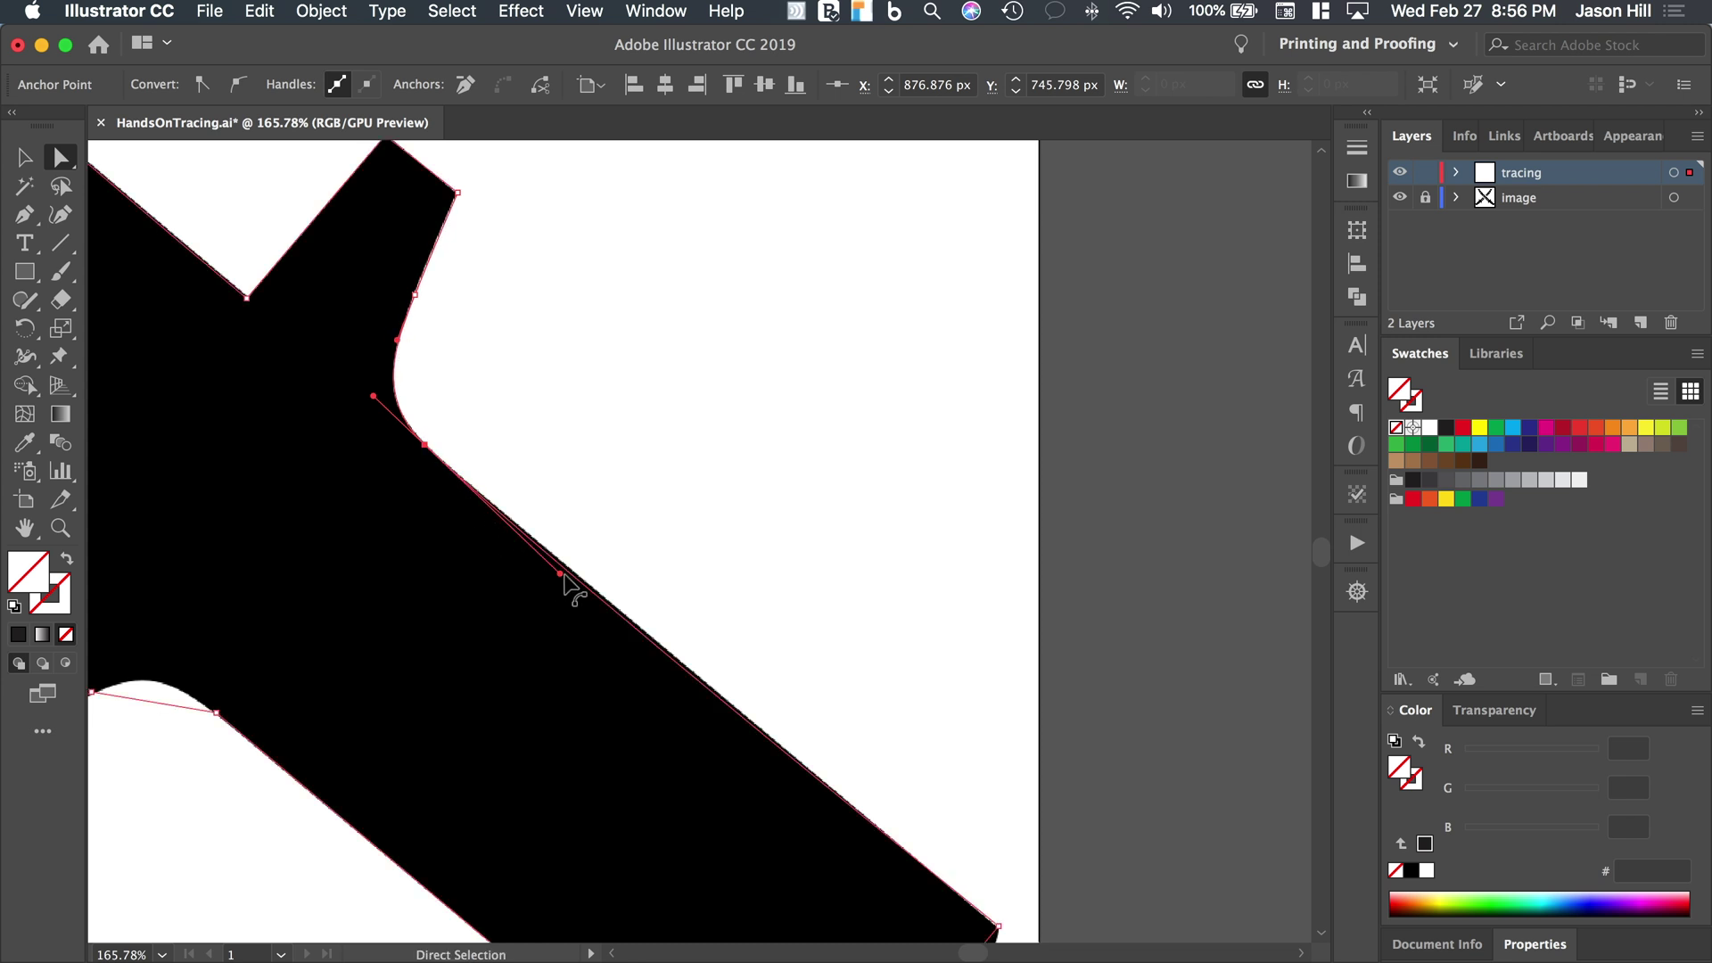
left_click(415, 294)
left_click_drag(417, 287, 418, 285)
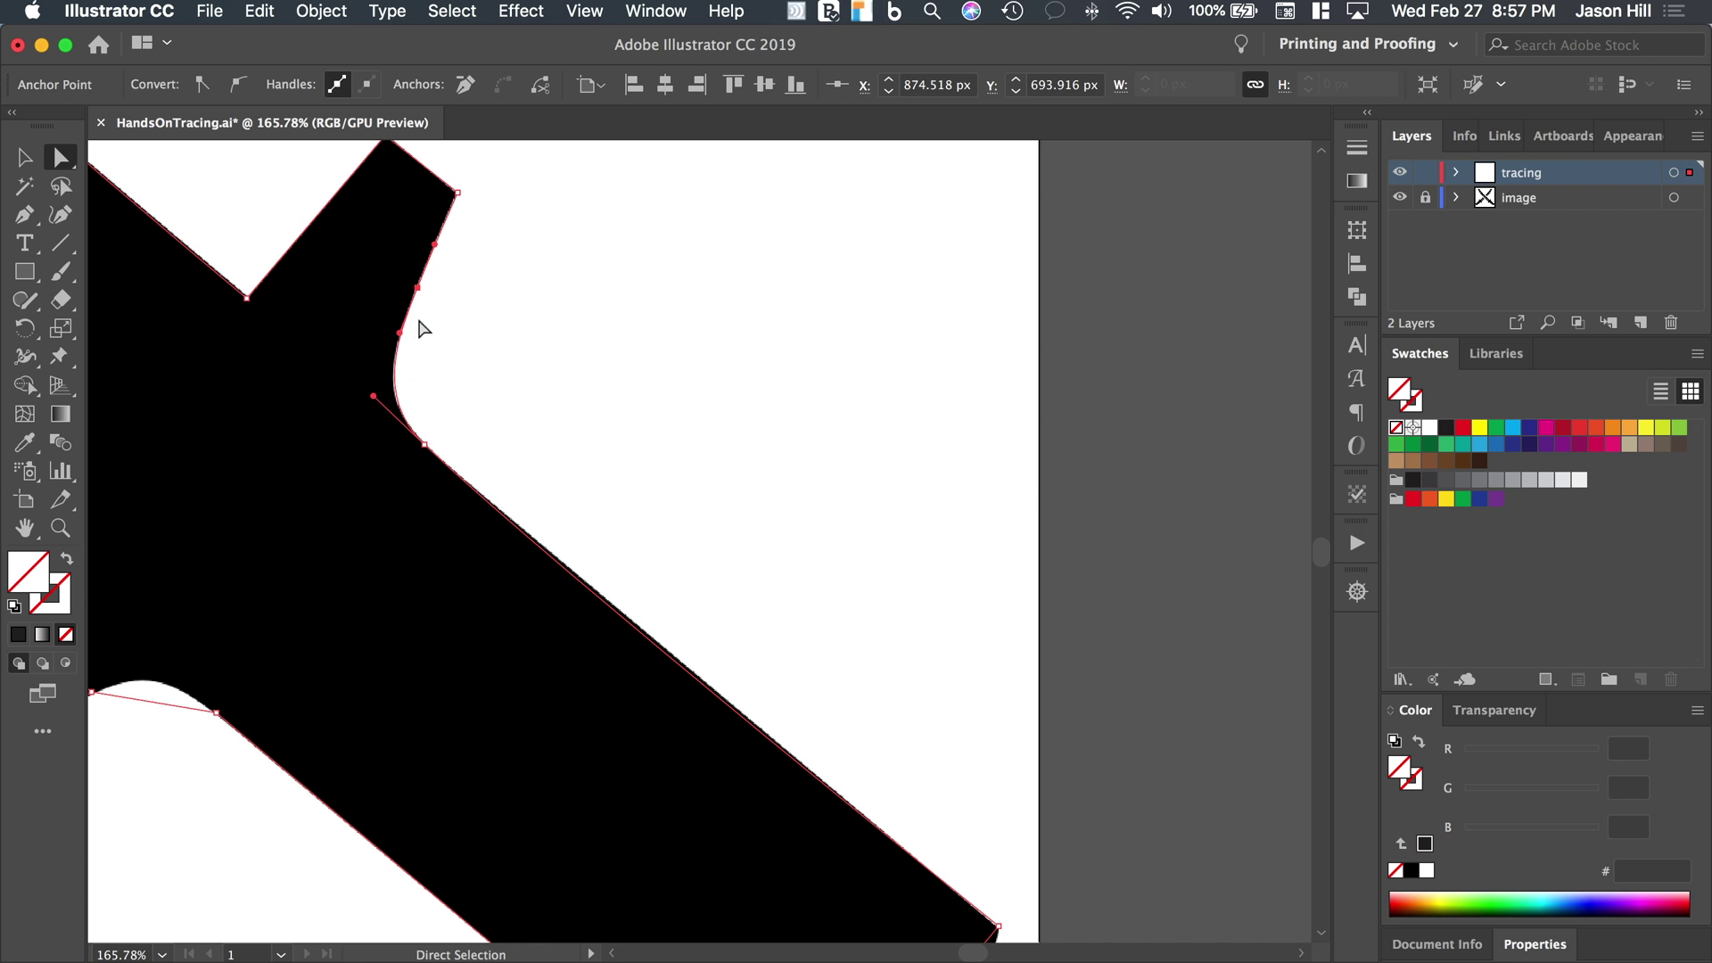
Refine the curve's bend and slide the grip-edge anchor up along the edge
scroll(397, 371, "up", 2)
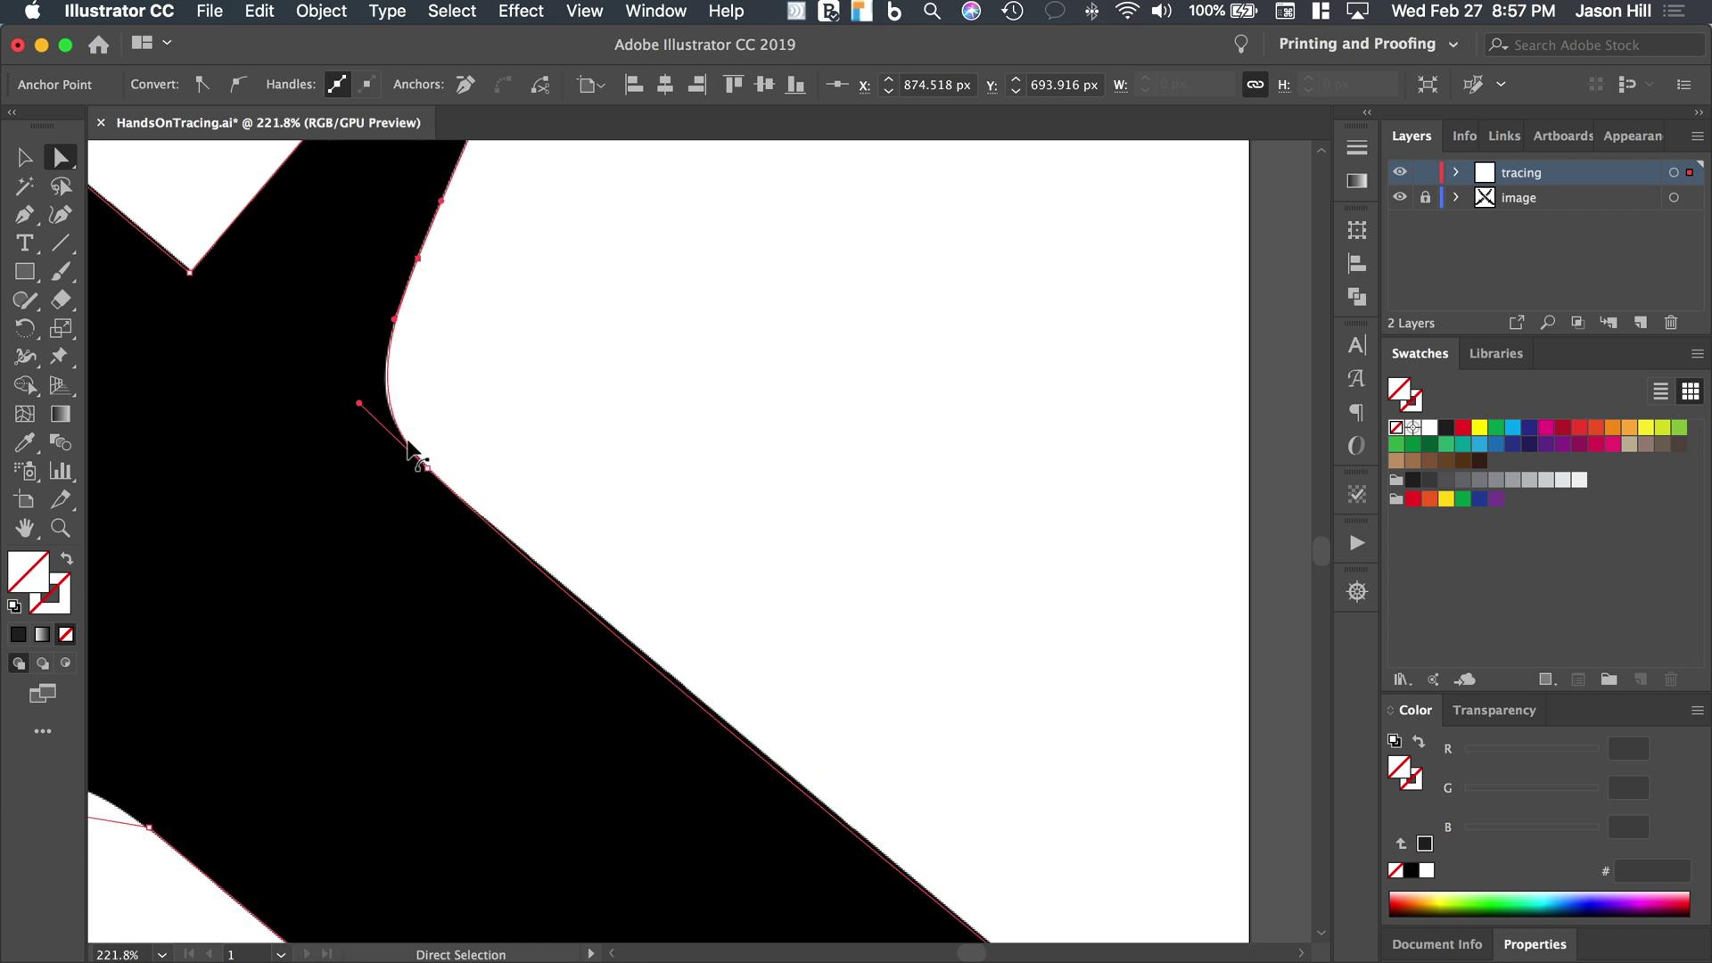
scroll(415, 461, "up", 1)
left_click(430, 476)
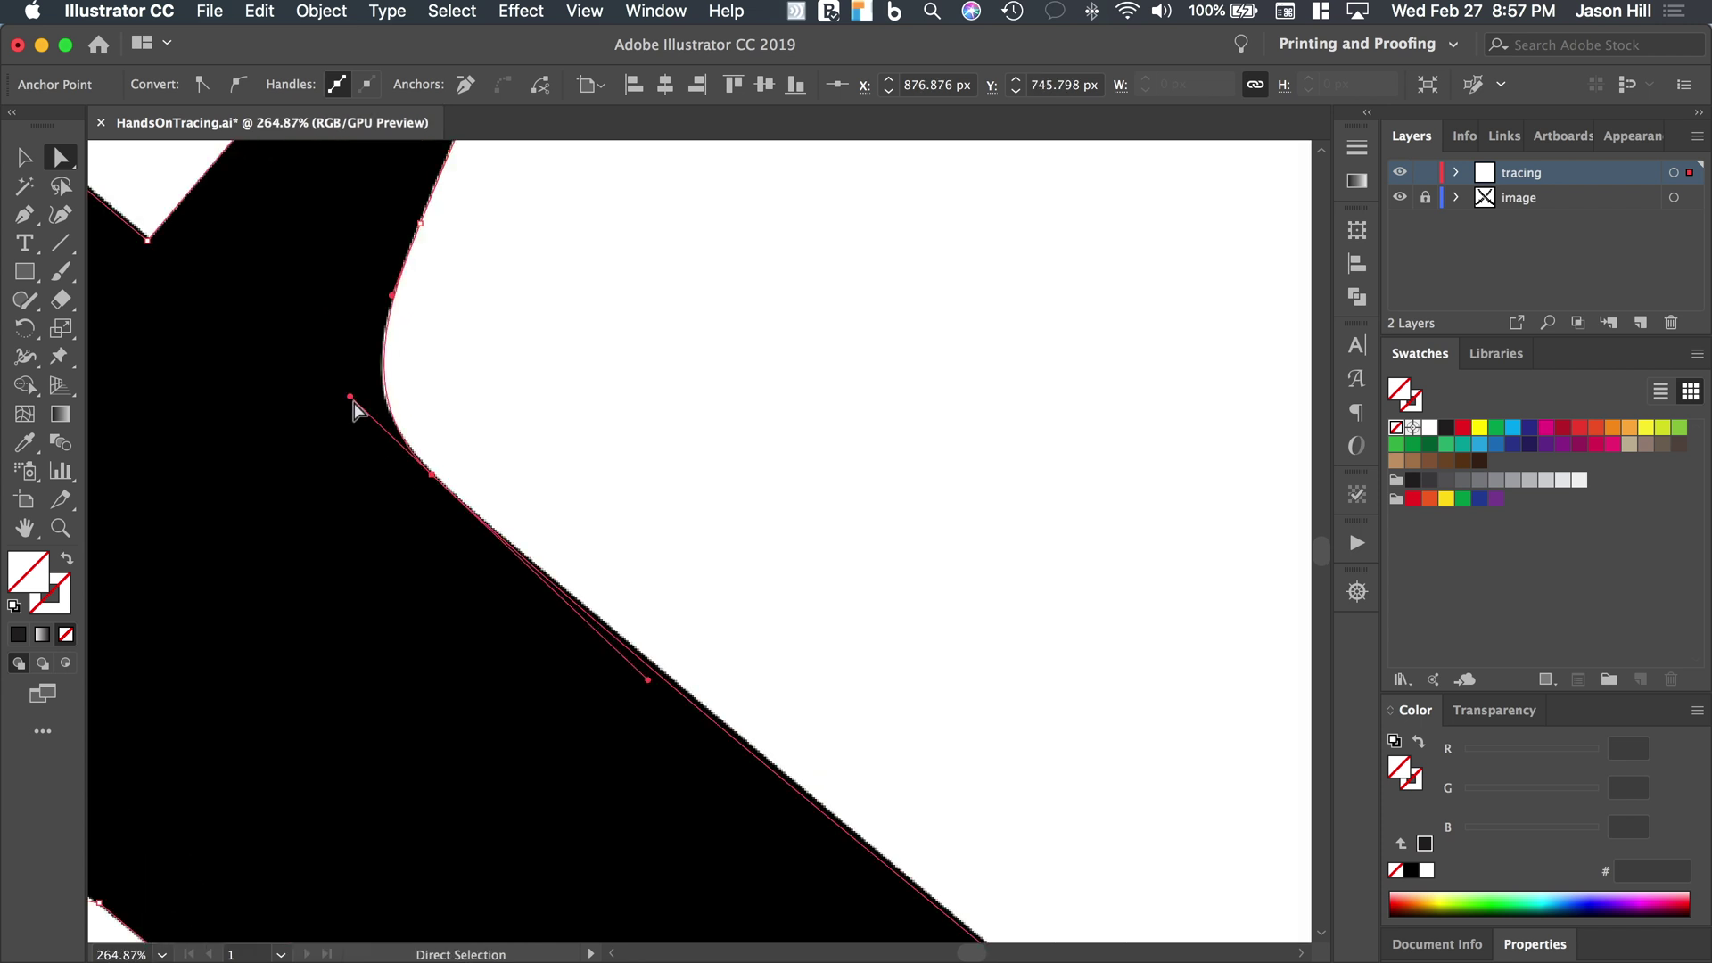
left_click_drag(352, 399, 347, 395)
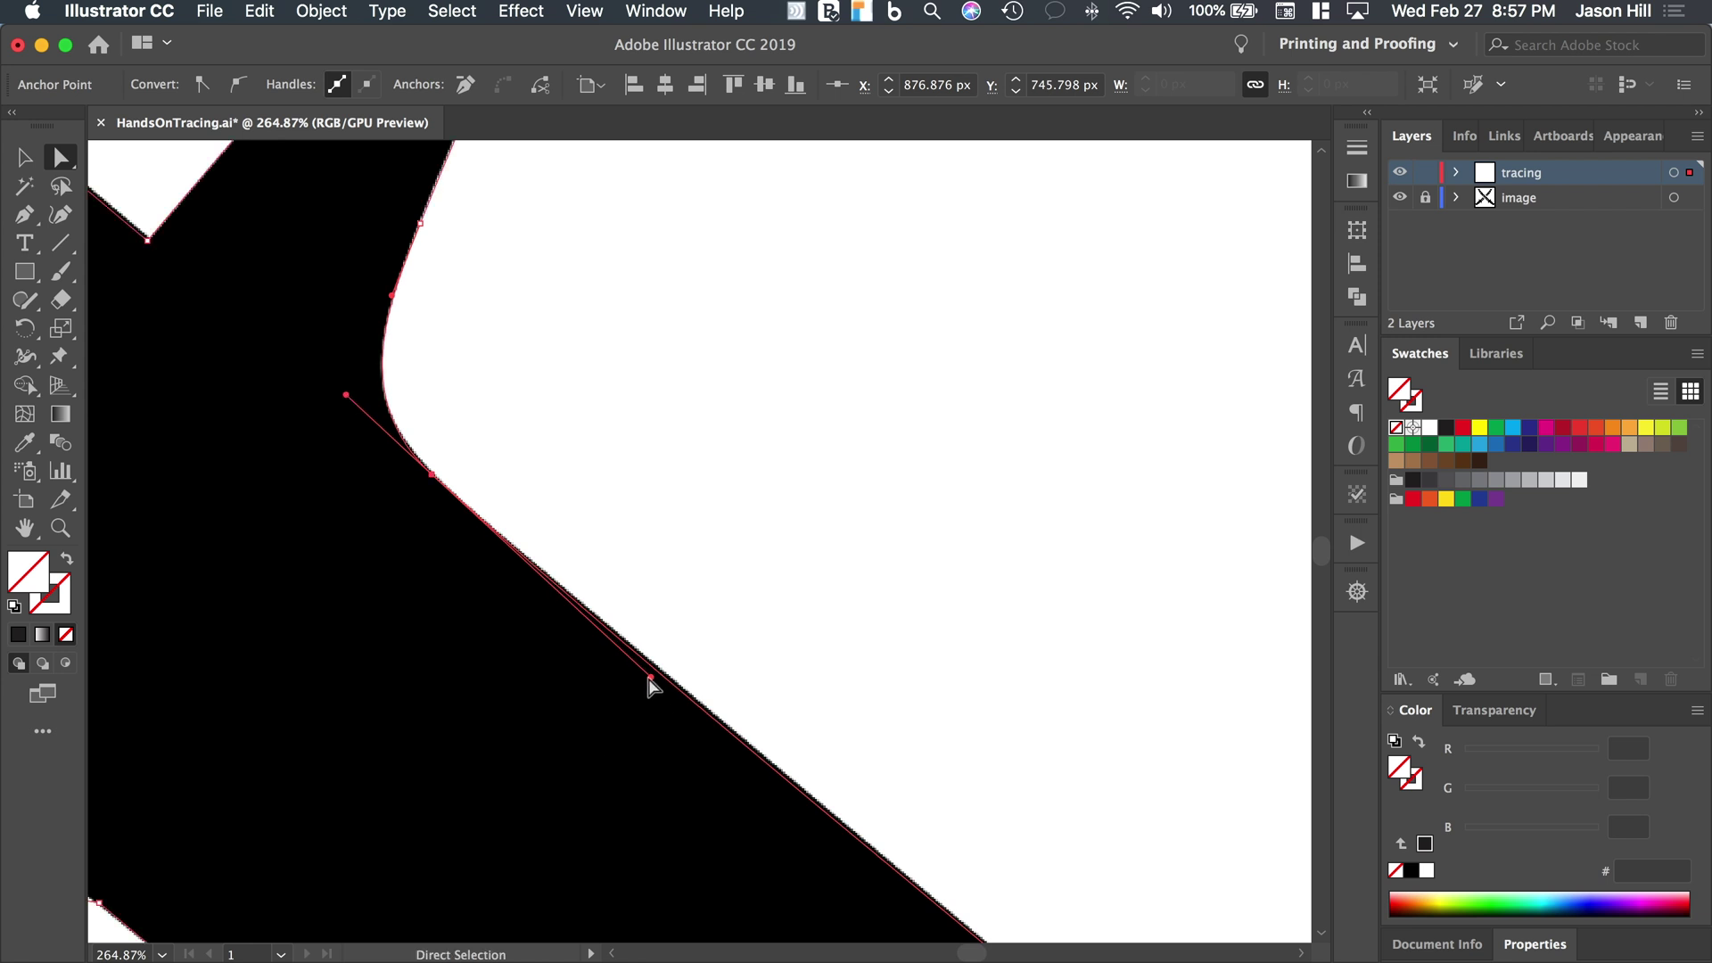
left_click_drag(650, 678, 609, 634)
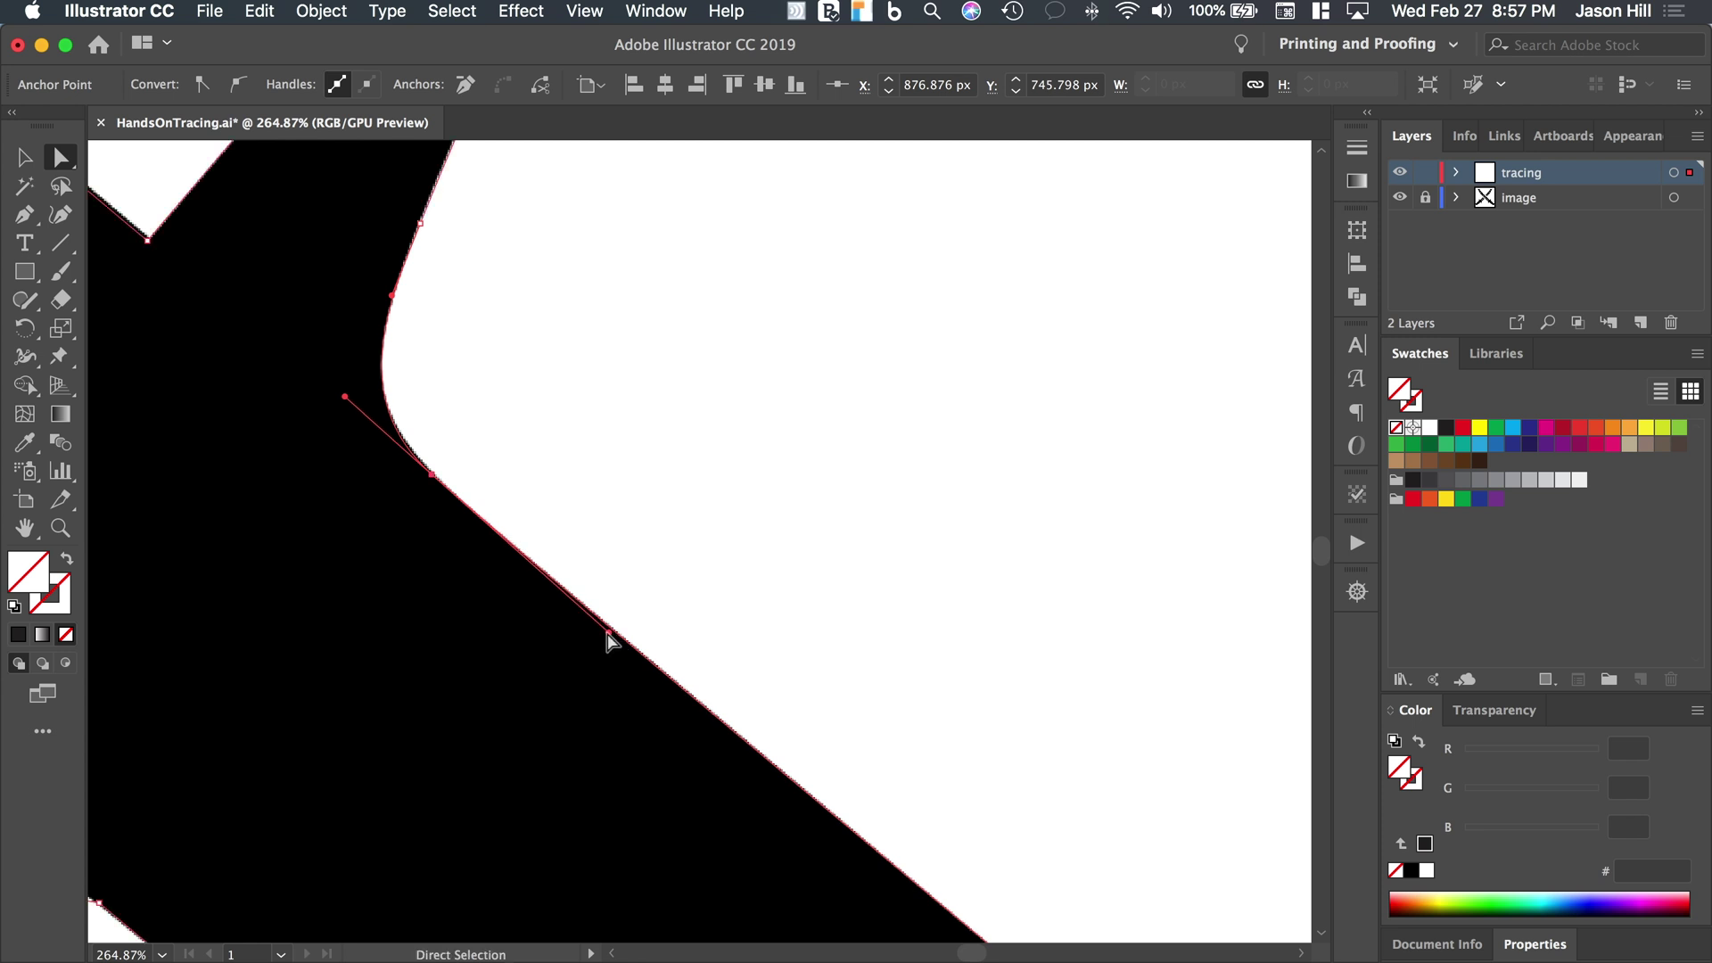
scroll(609, 634, "down", 2)
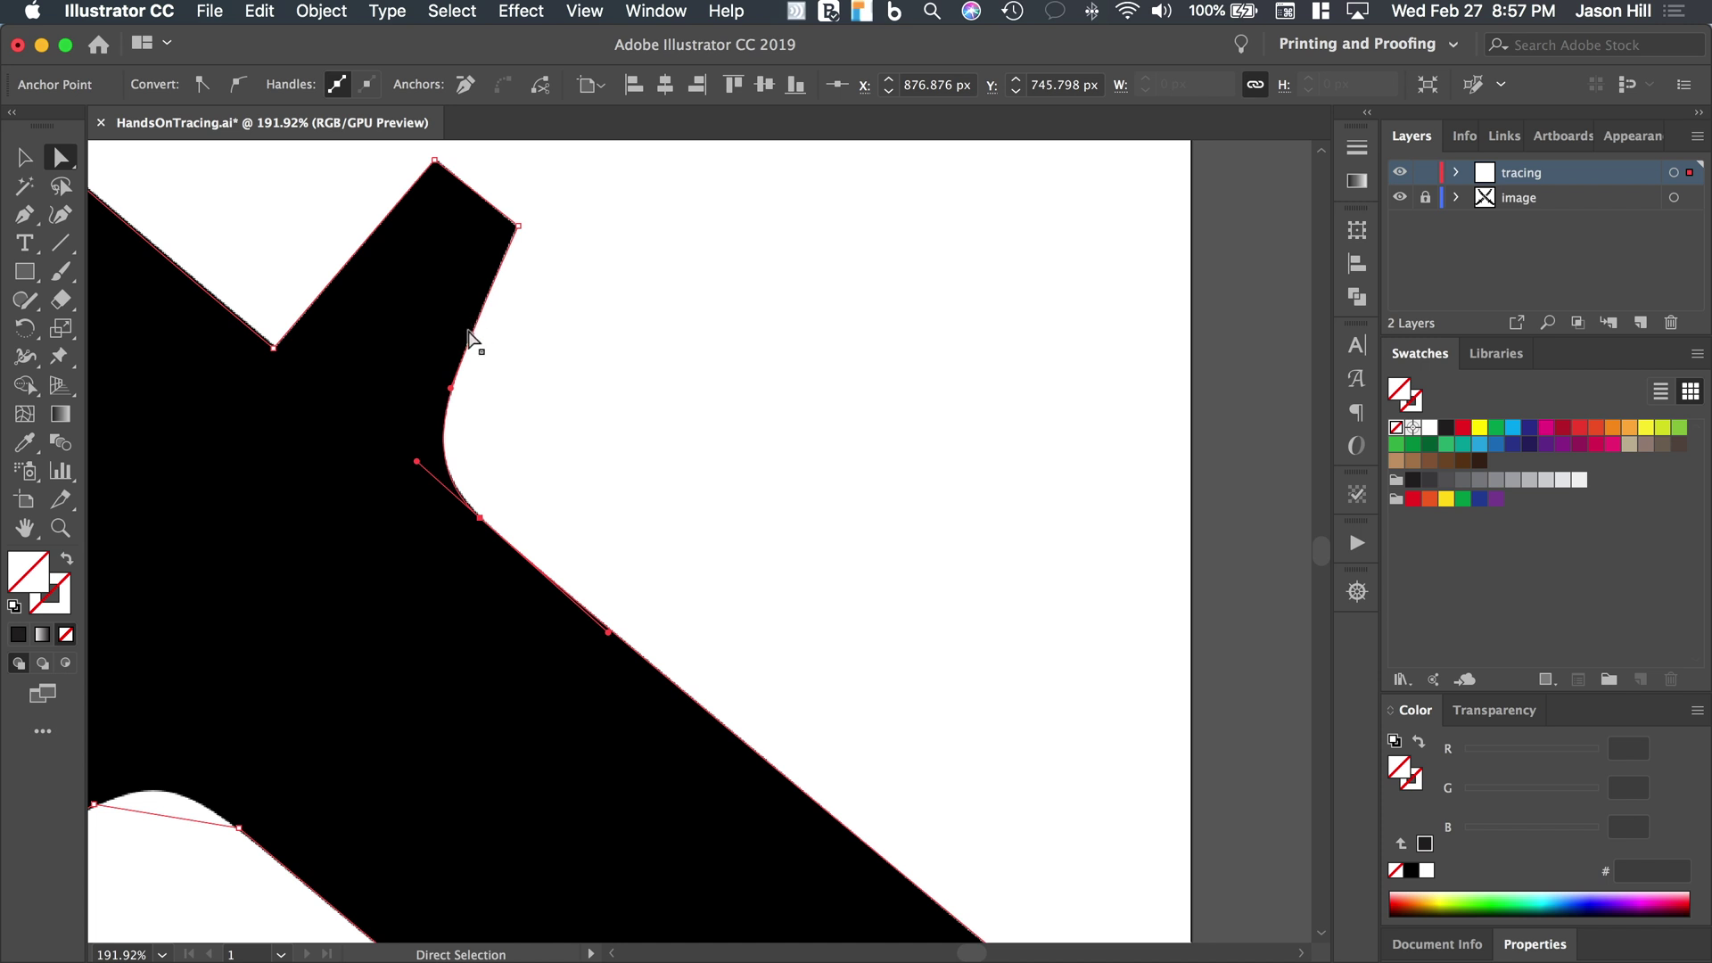
Fine-tune the grip-end corner anchor and nudge the grip-edge anchor to reshape the curve
scroll(515, 520, "down", 8)
scroll(515, 519, "right", 2)
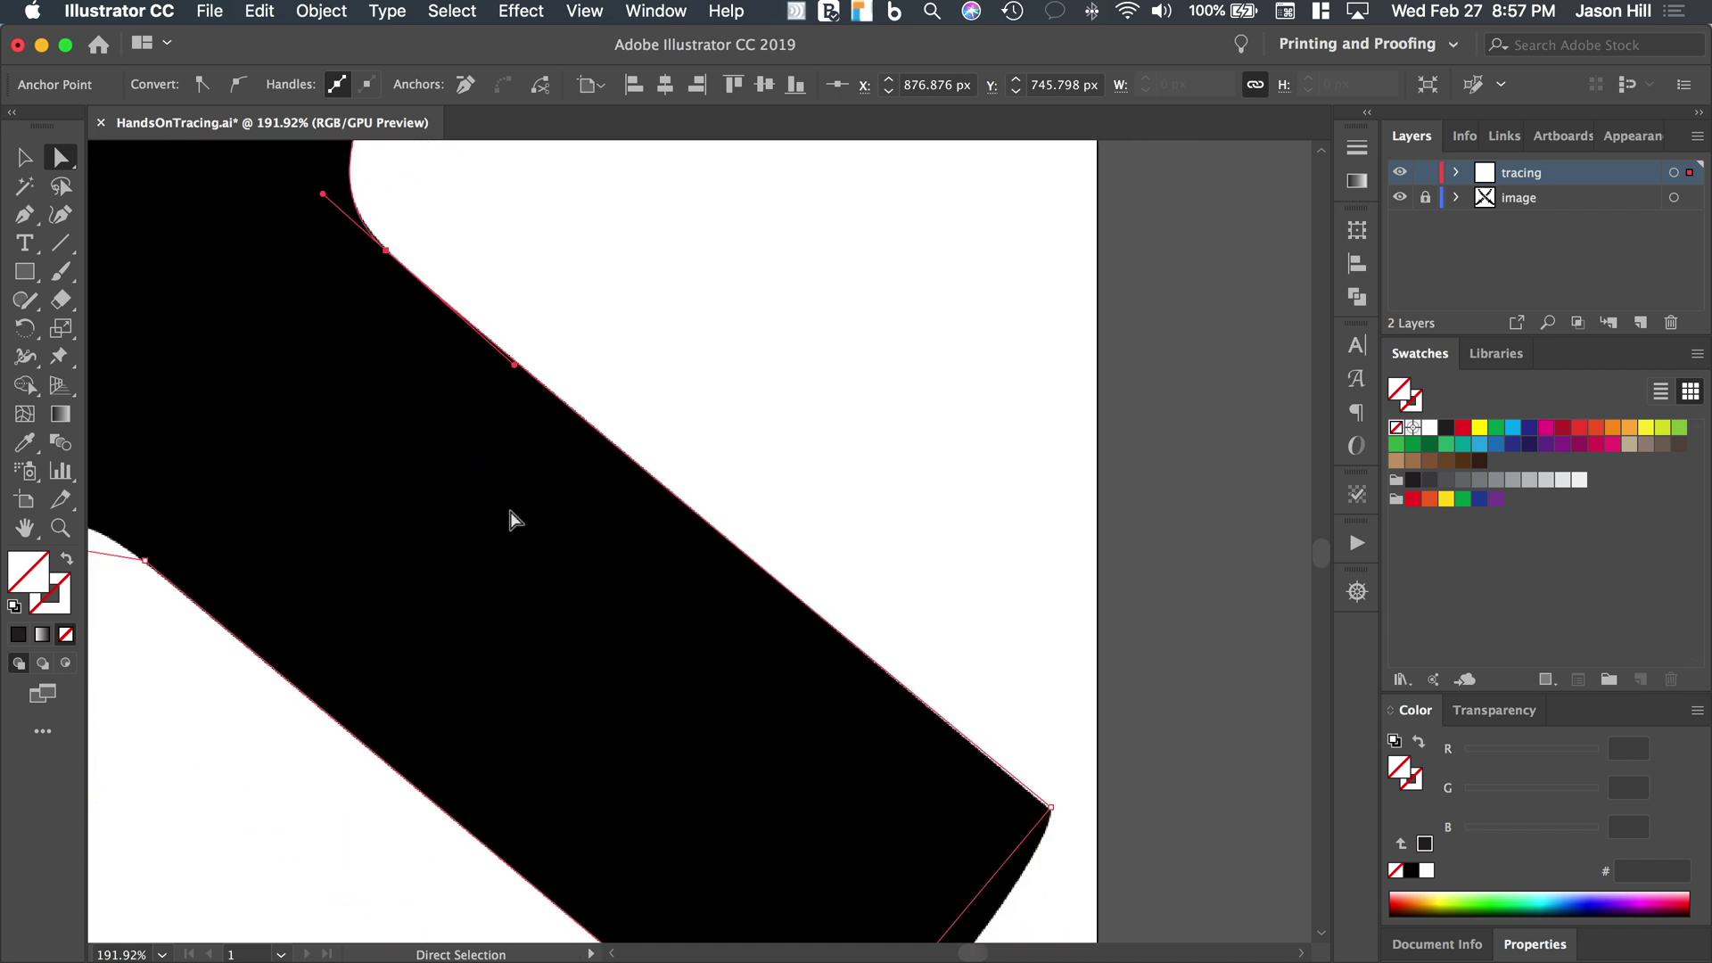
scroll(535, 513, "down", 6)
scroll(535, 513, "right", 2)
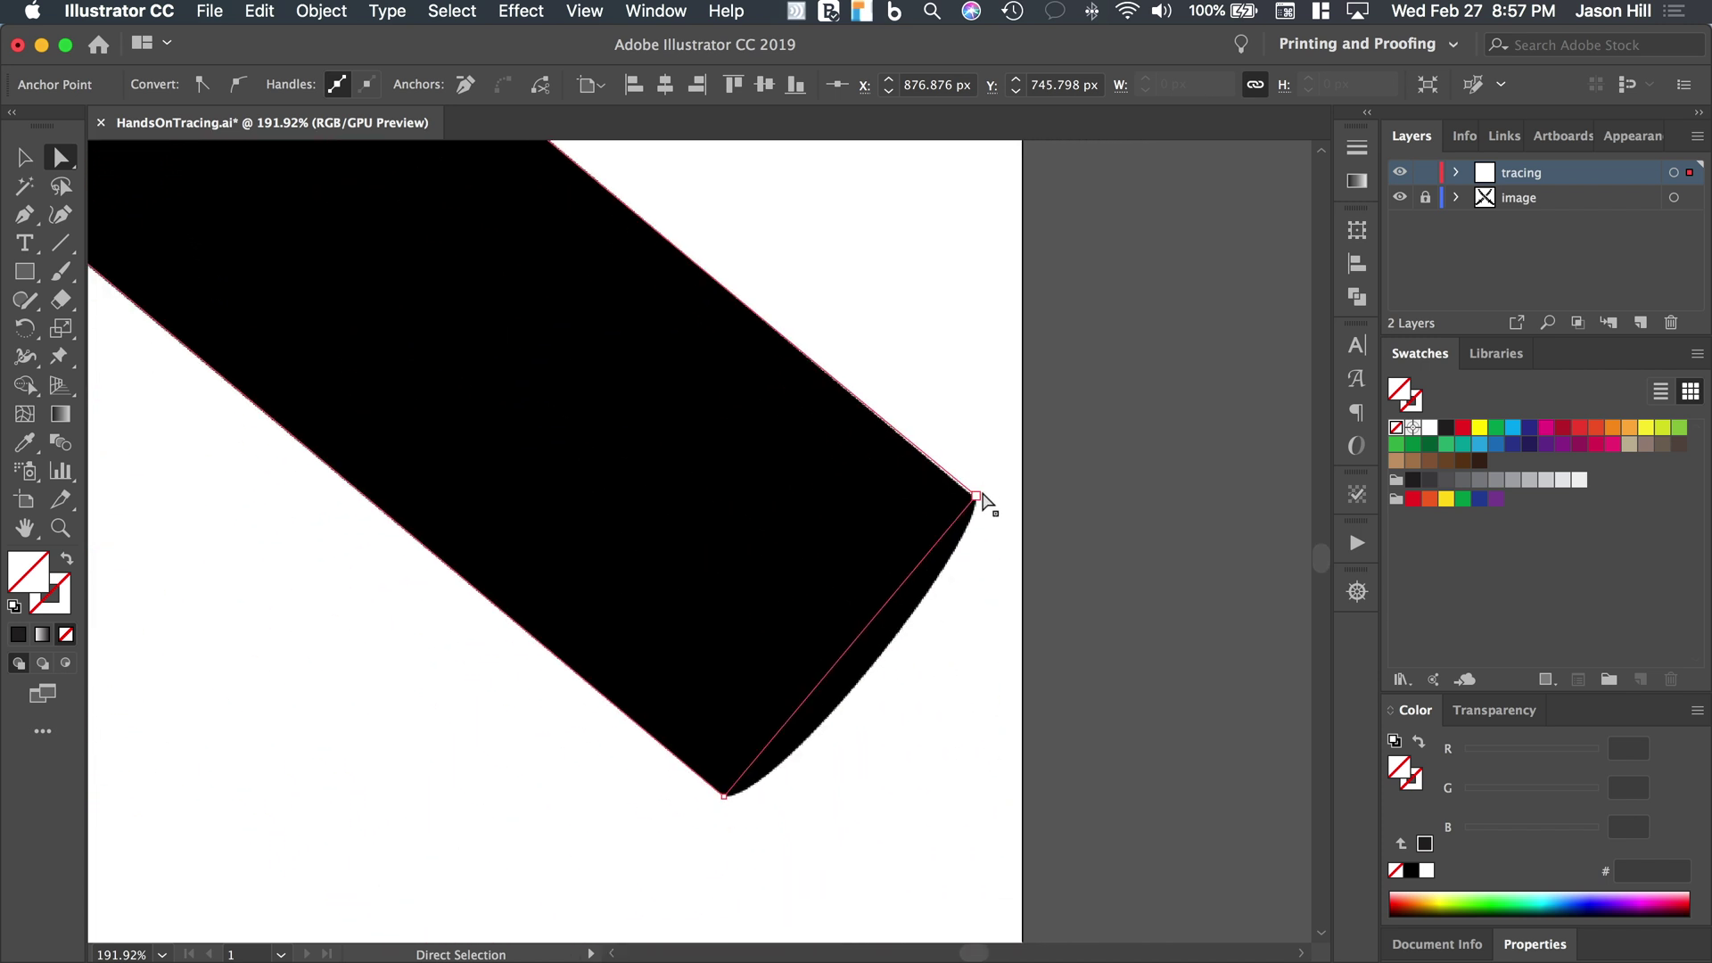
mouse_move(978, 497)
left_mouse_down()
mouse_move(1005, 495)
mouse_move(975, 496)
left_mouse_up()
scroll(798, 403, "up", 3)
scroll(798, 403, "left", 1)
scroll(798, 403, "up", 5)
scroll(798, 403, "left", 2)
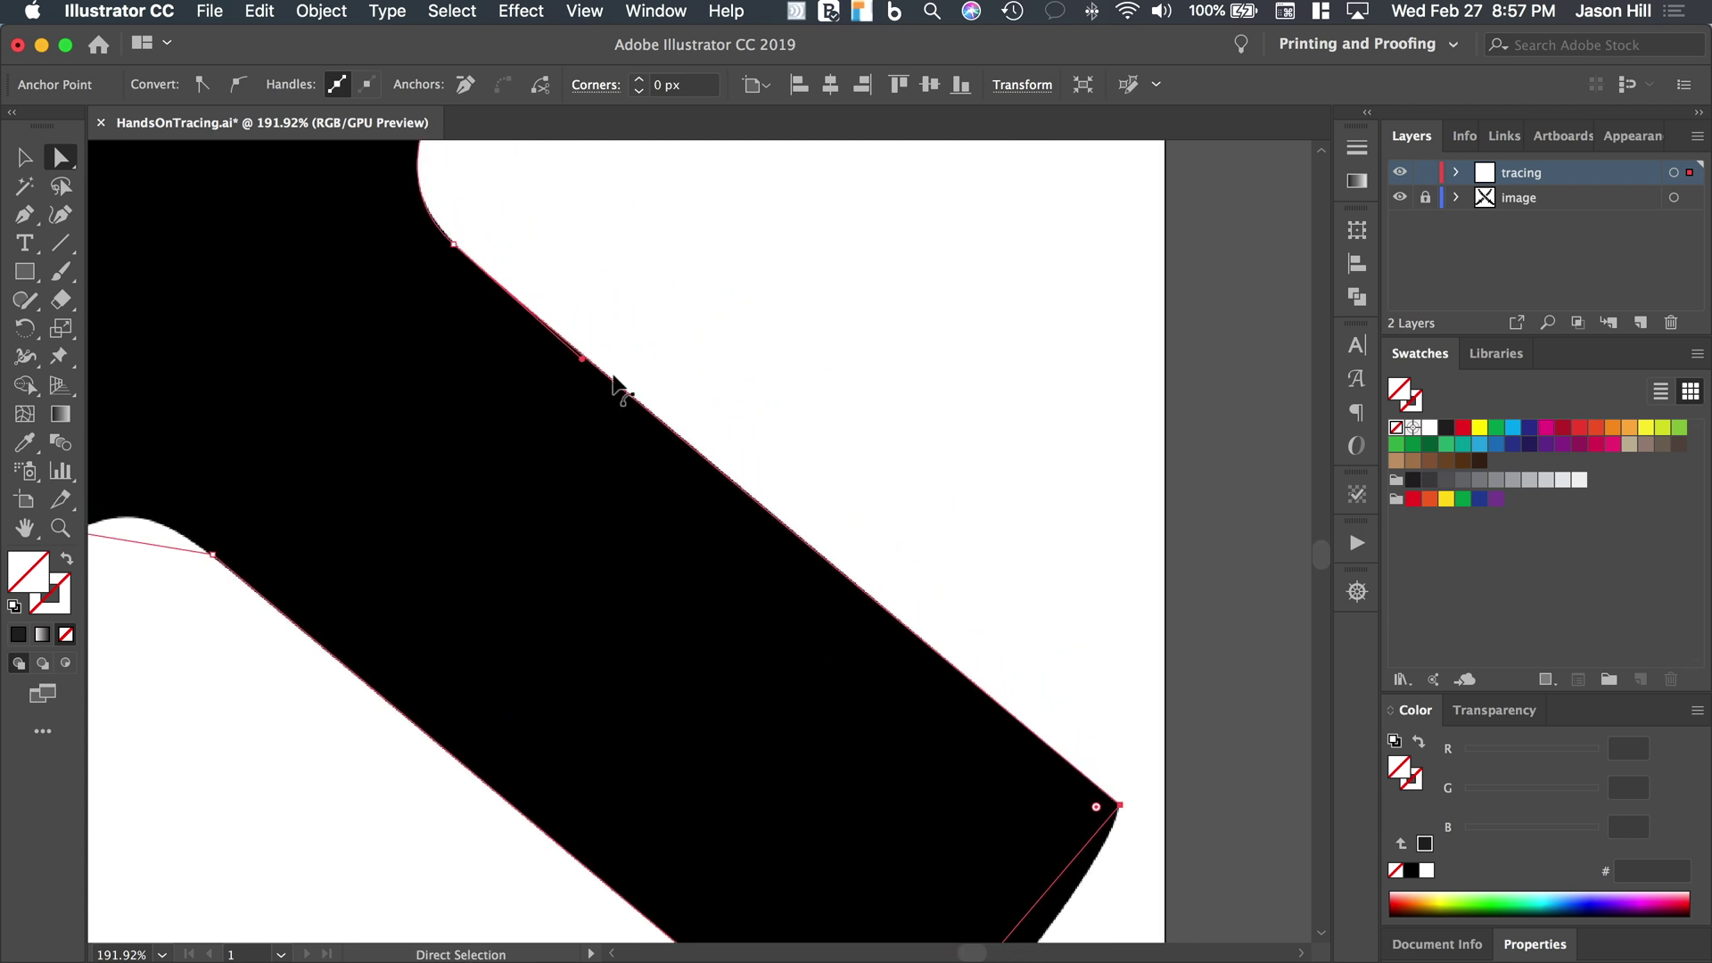
left_click_drag(461, 242, 431, 299)
scroll(464, 255, "up", 3)
scroll(465, 255, "left", 1)
Select the bottom and right corner anchors of the grip end together
scroll(488, 335, "down", 5)
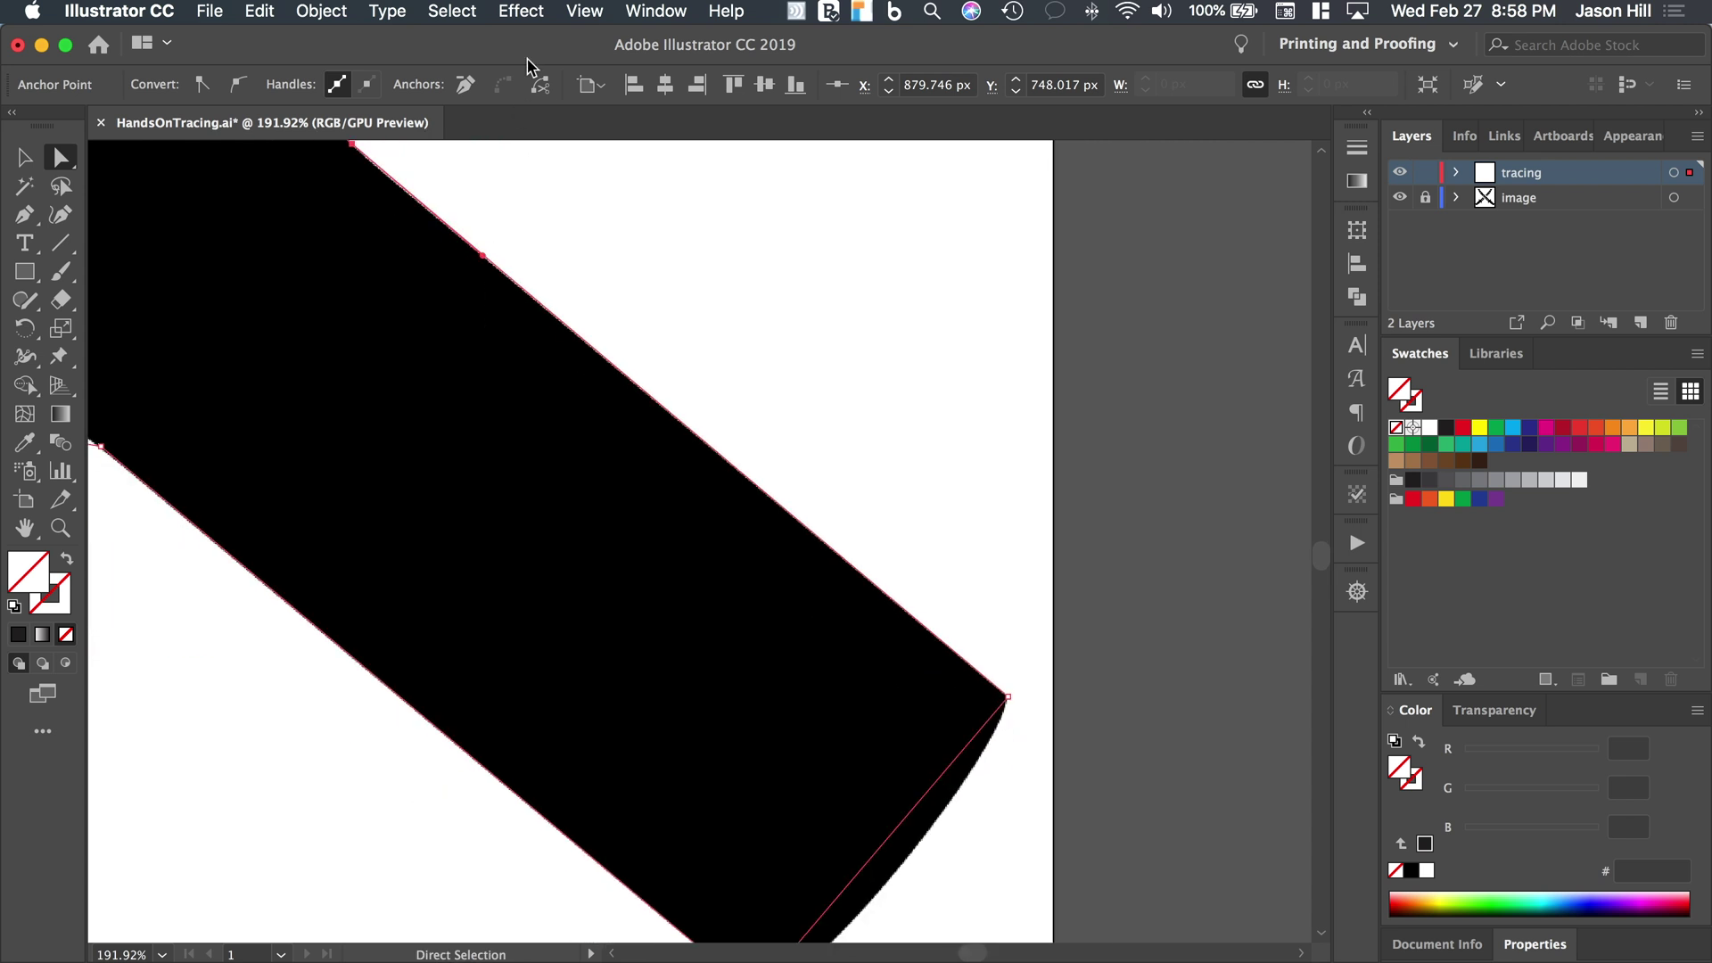
scroll(585, 298, "down", 8)
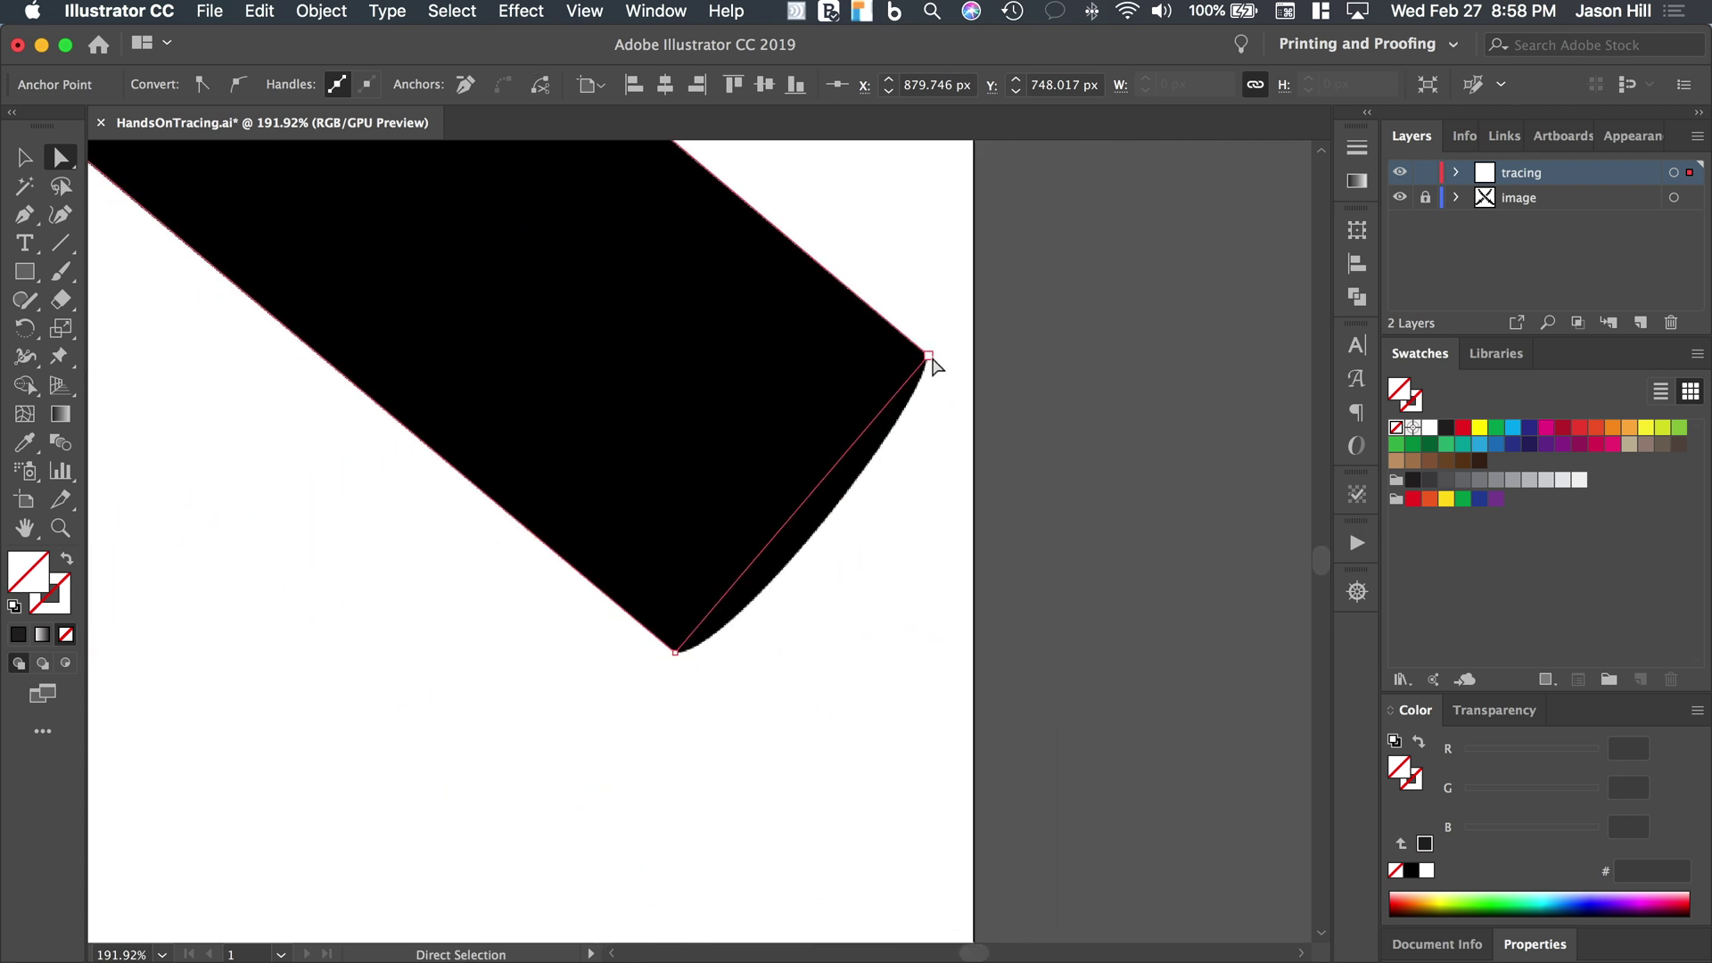
left_click(675, 653)
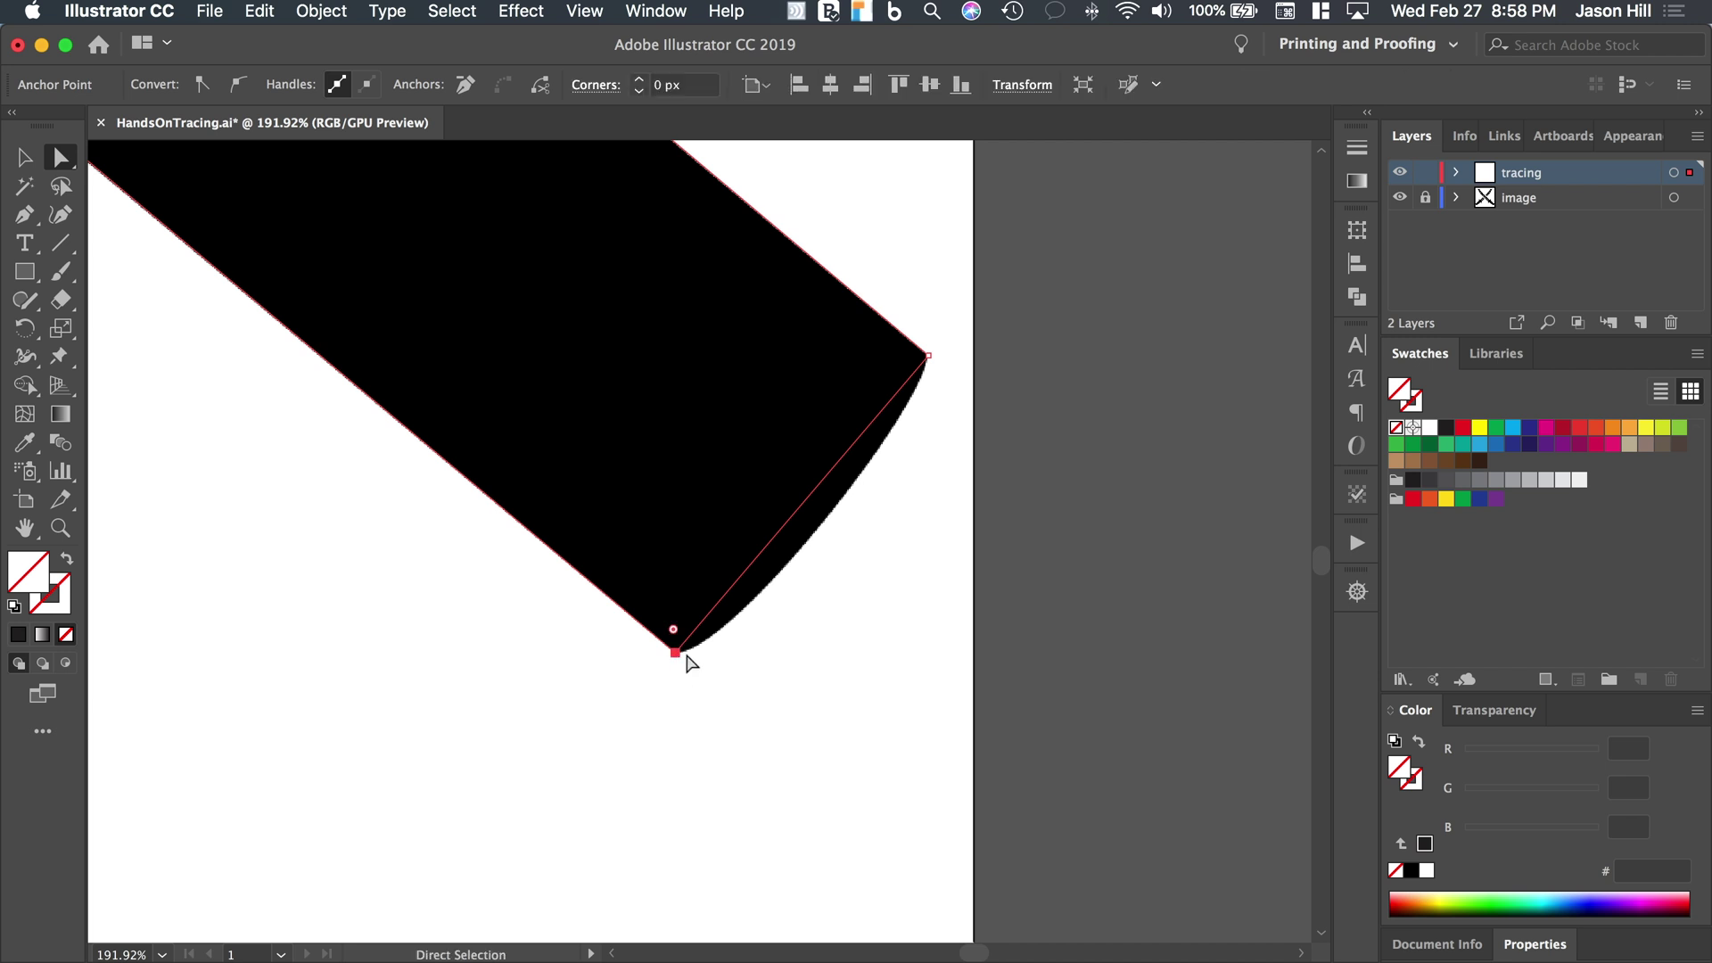
left_click(927, 357, "shift")
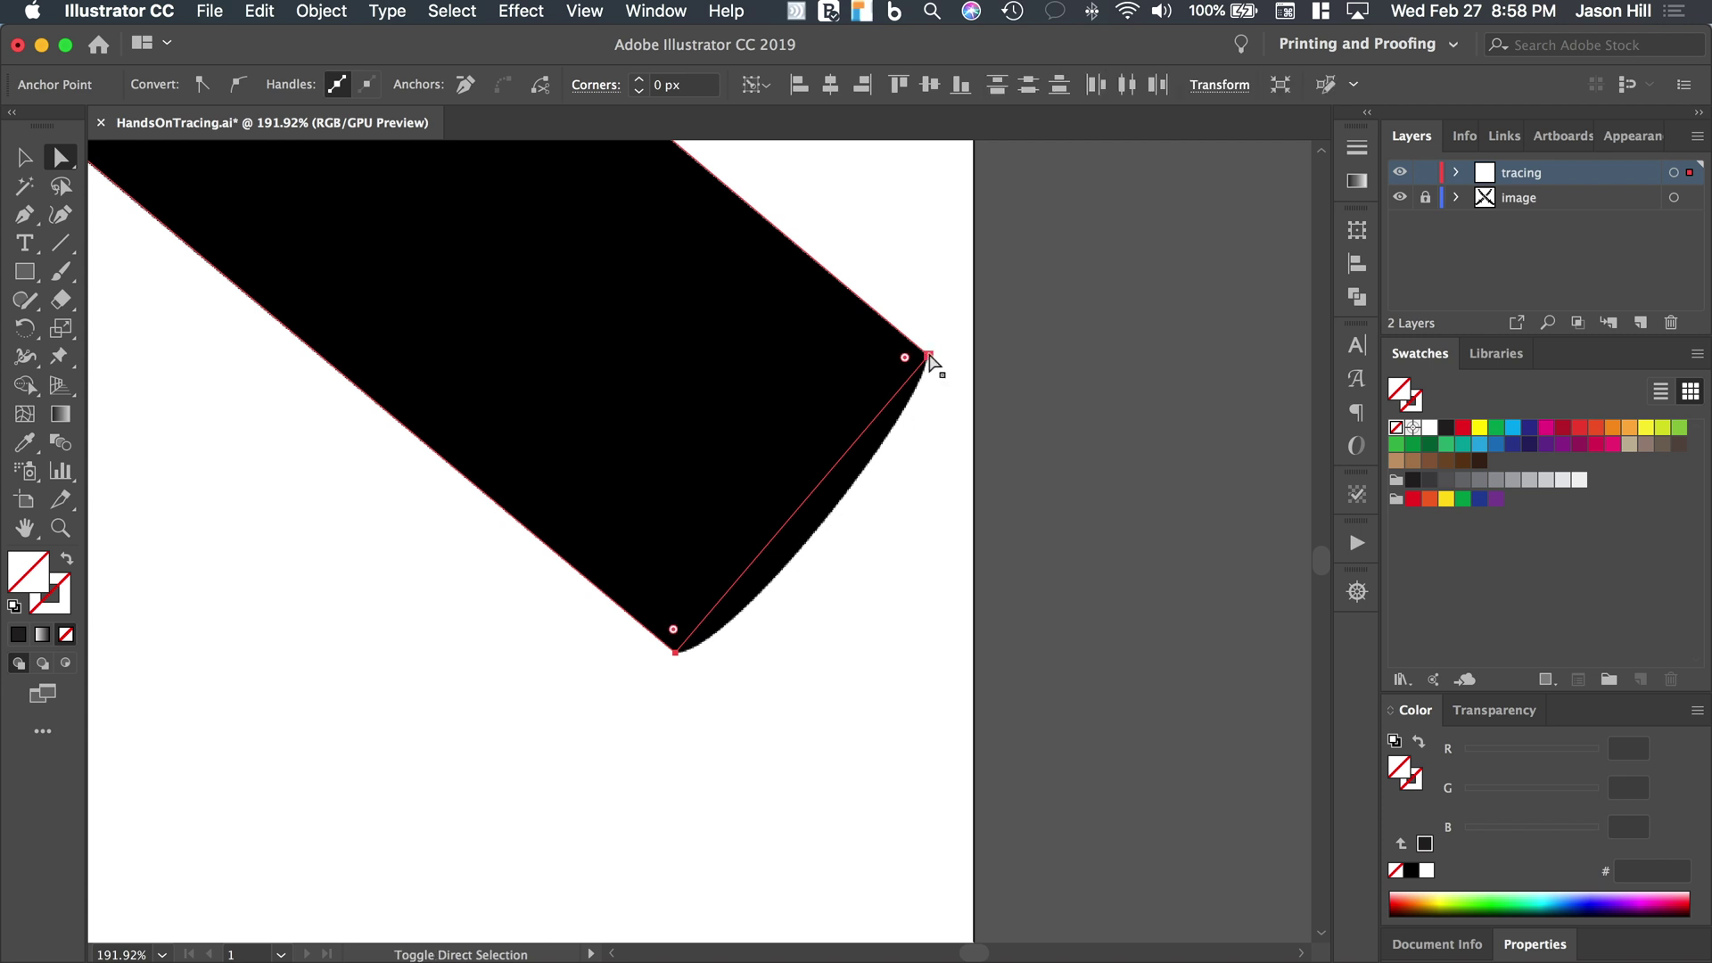
scroll(927, 374, "up", 10)
scroll(932, 392, "left", 2)
scroll(927, 392, "down", 10)
scroll(927, 392, "right", 3)
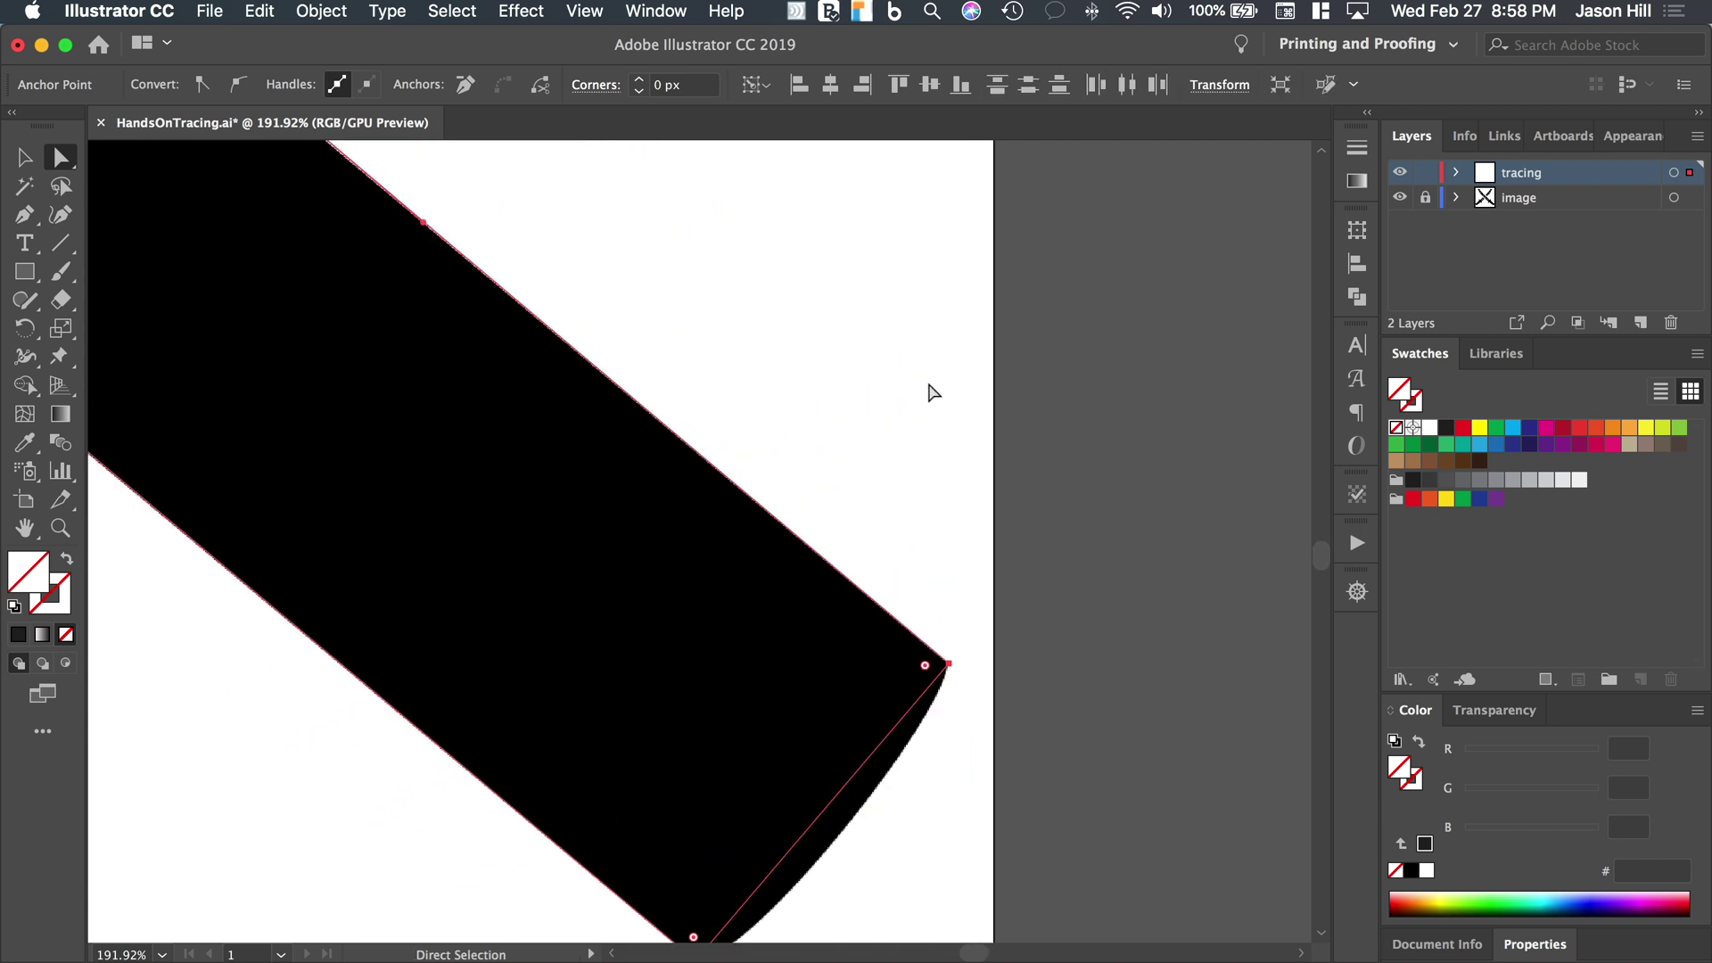
Convert both grip-end corners to smooth points and flatten the upper curve at the grip end
left_click(239, 85)
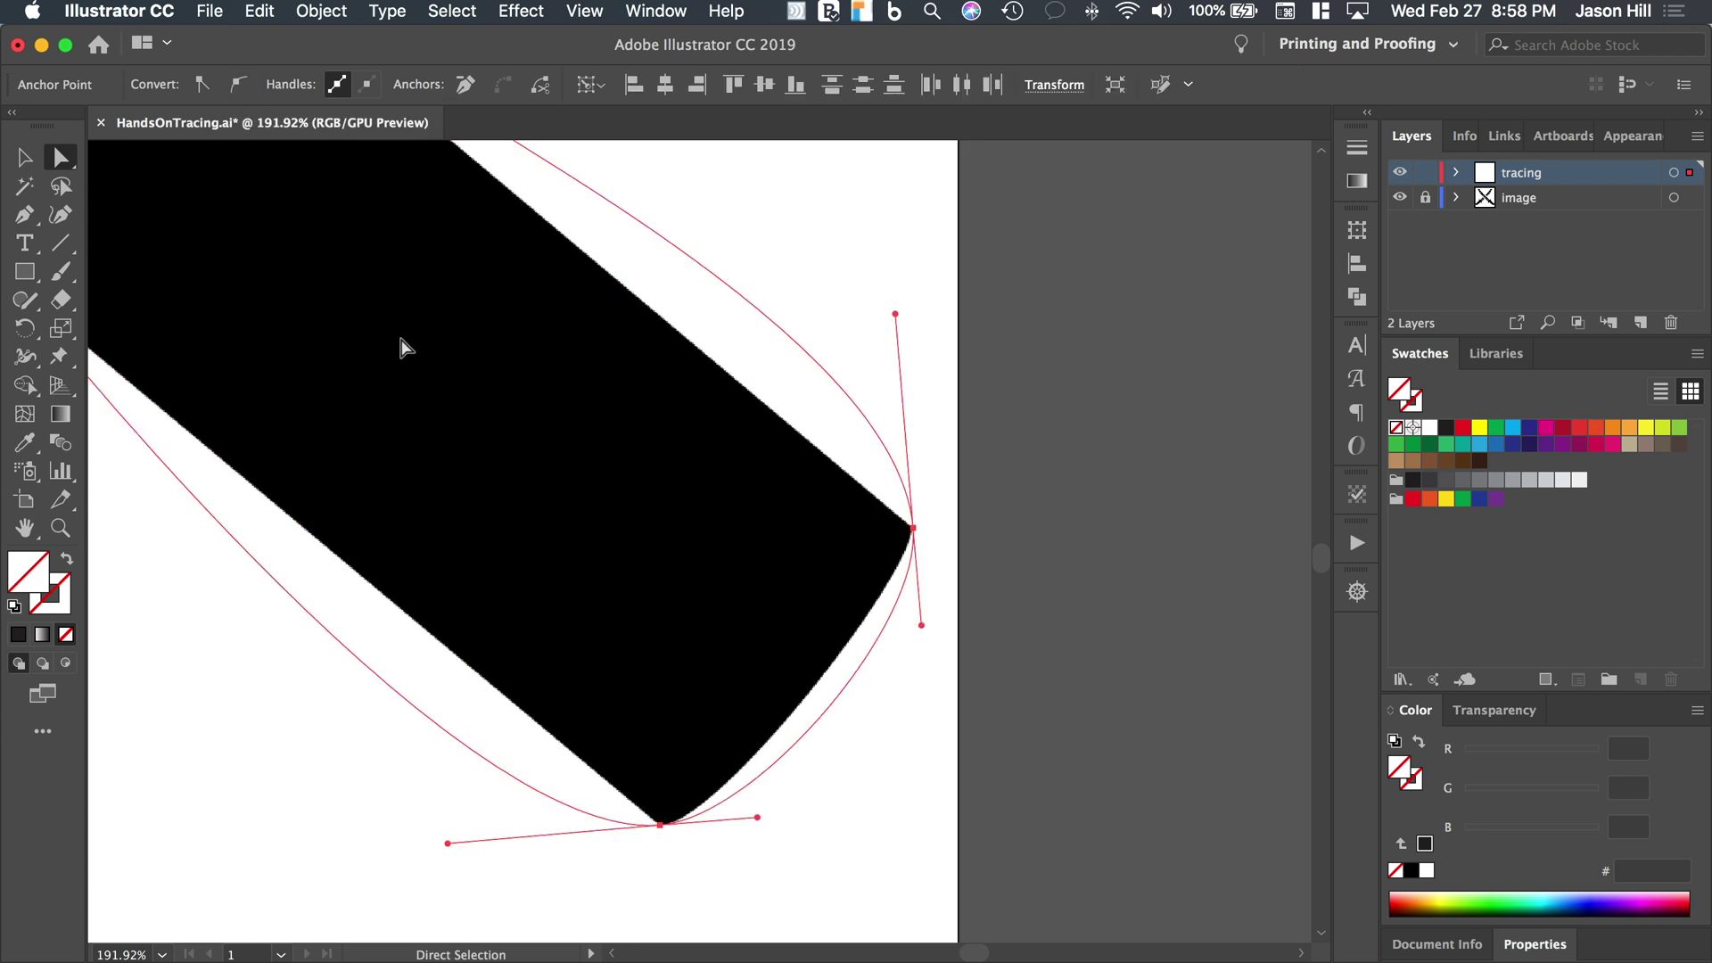
scroll(400, 346, "down", 3)
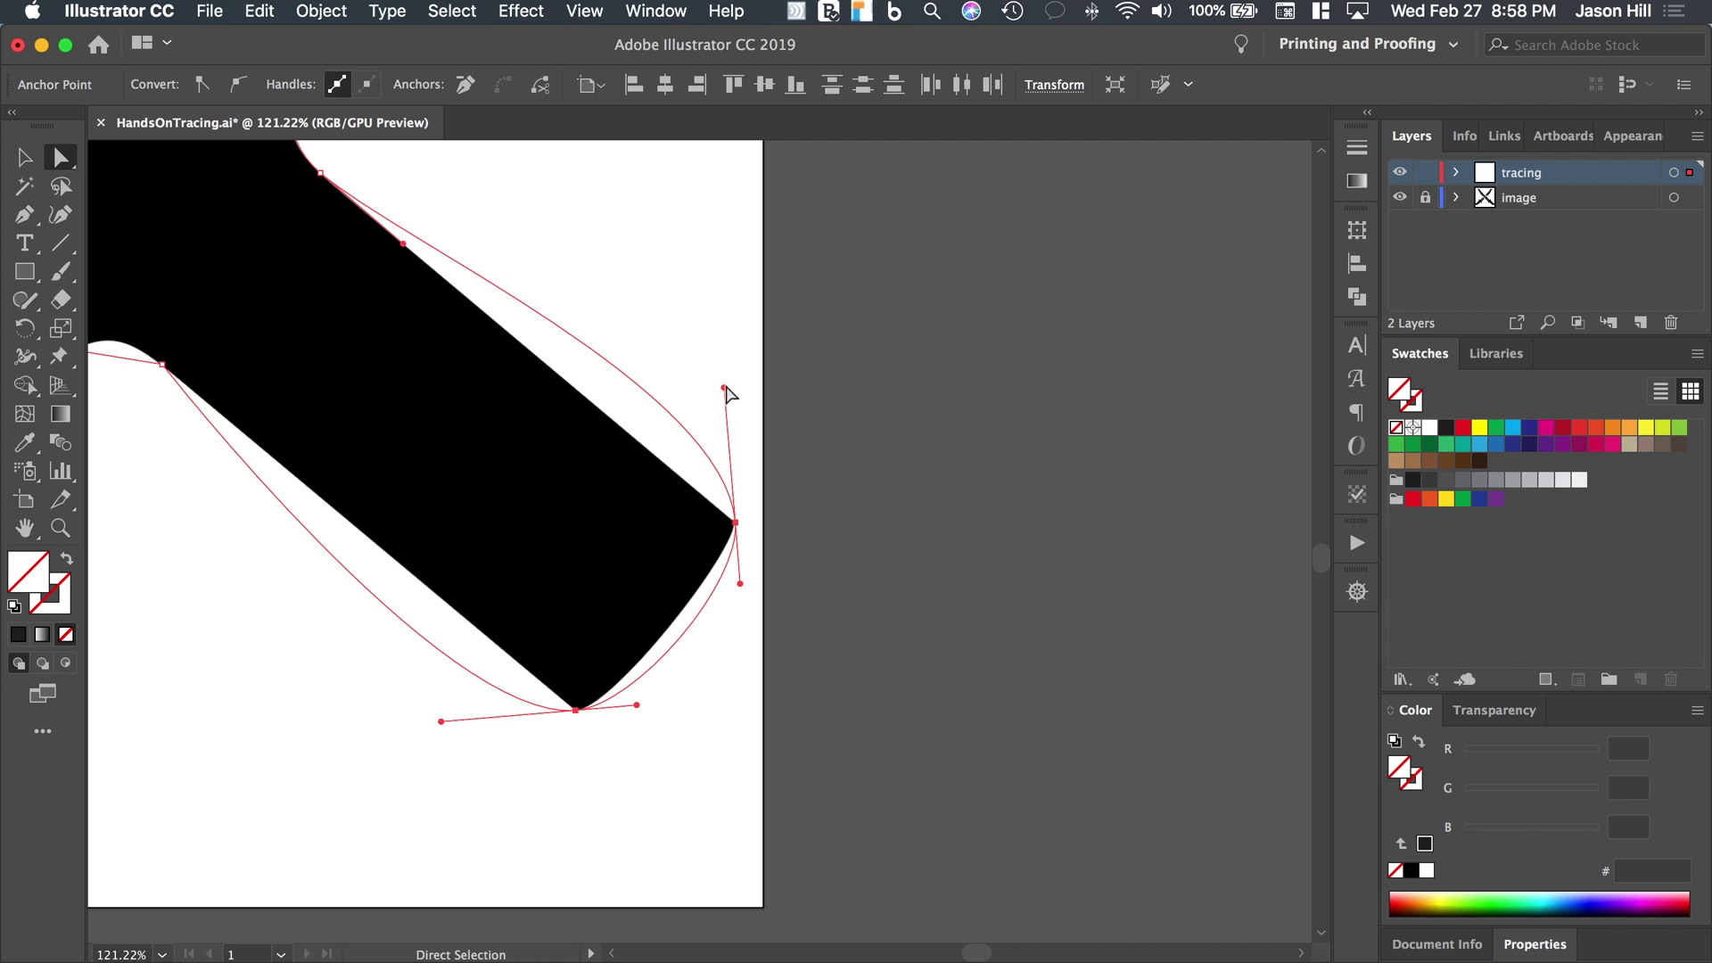
left_click_drag(724, 385, 736, 419)
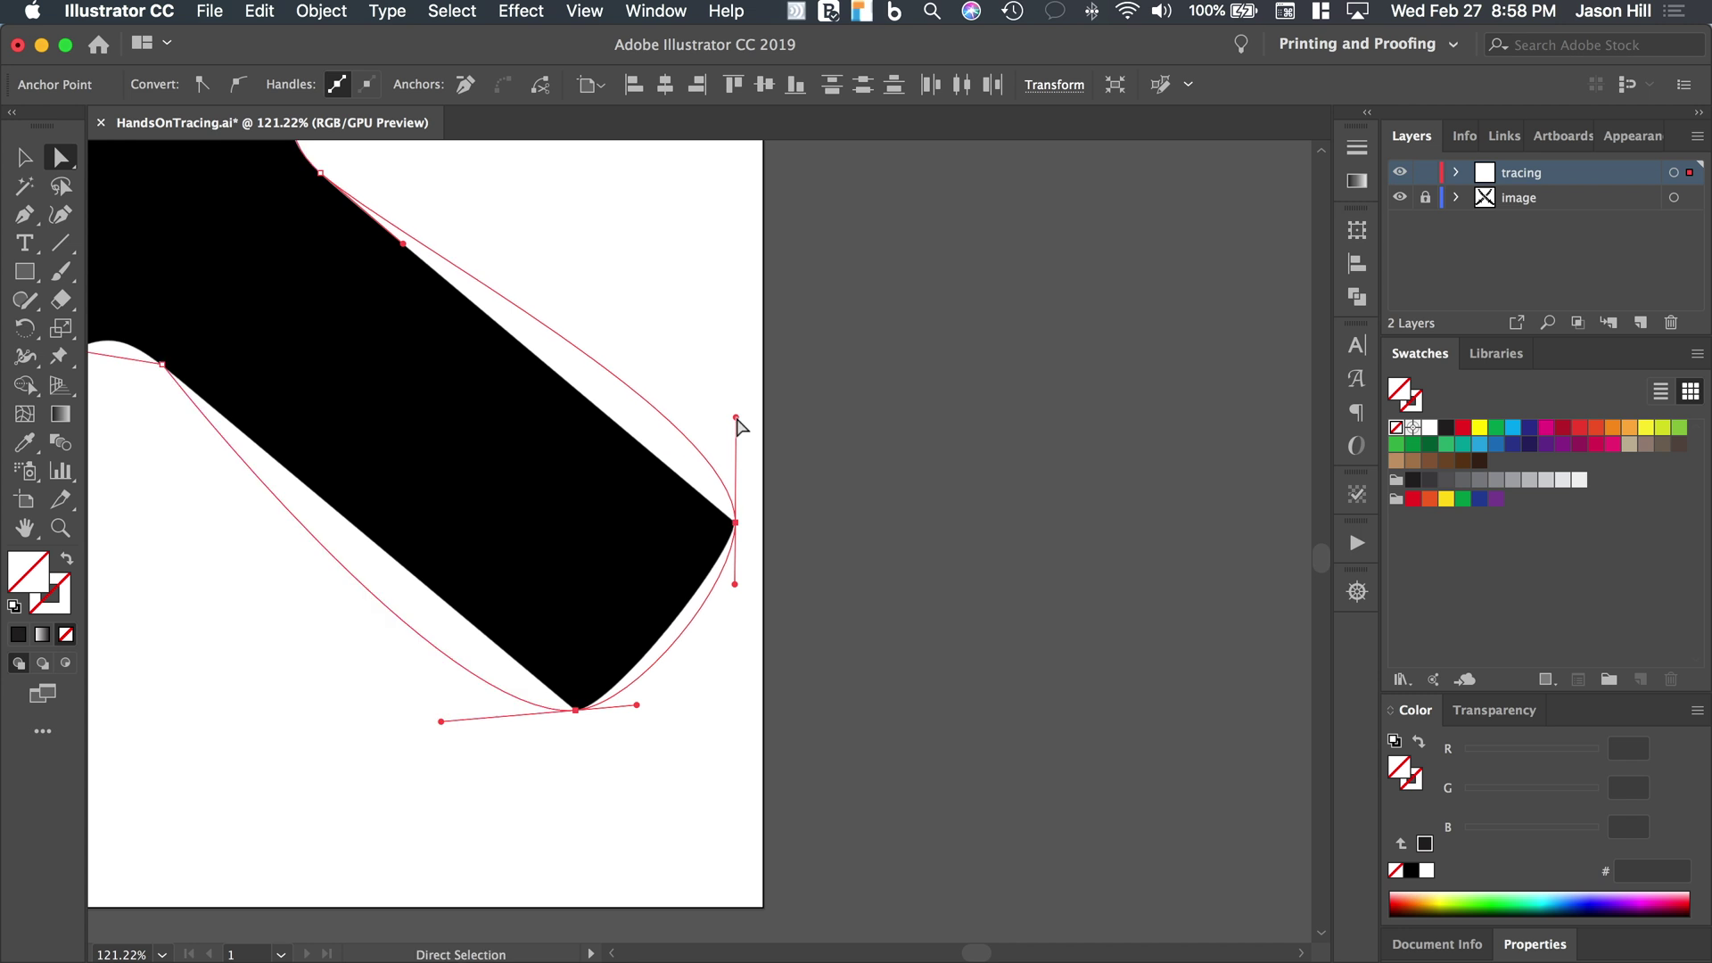
key("super")
left_click_drag(737, 419, 737, 526)
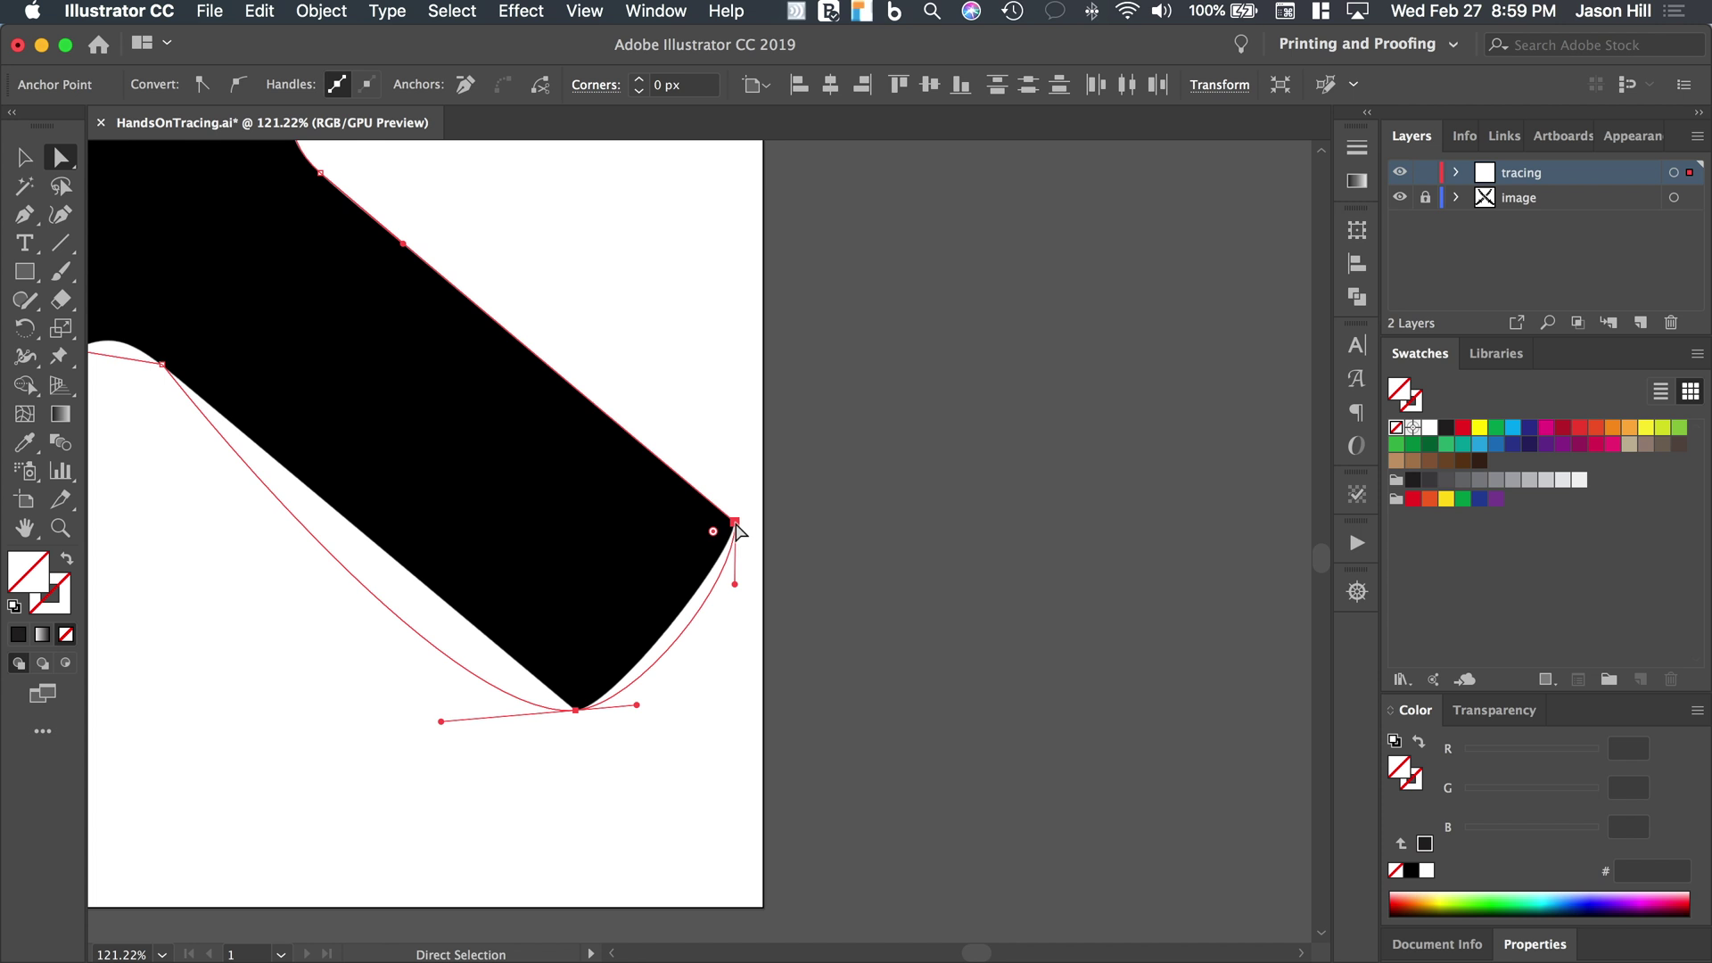
Straighten the grip end's lower-left edge and fine-tune its right and bottom curves
left_click(576, 710)
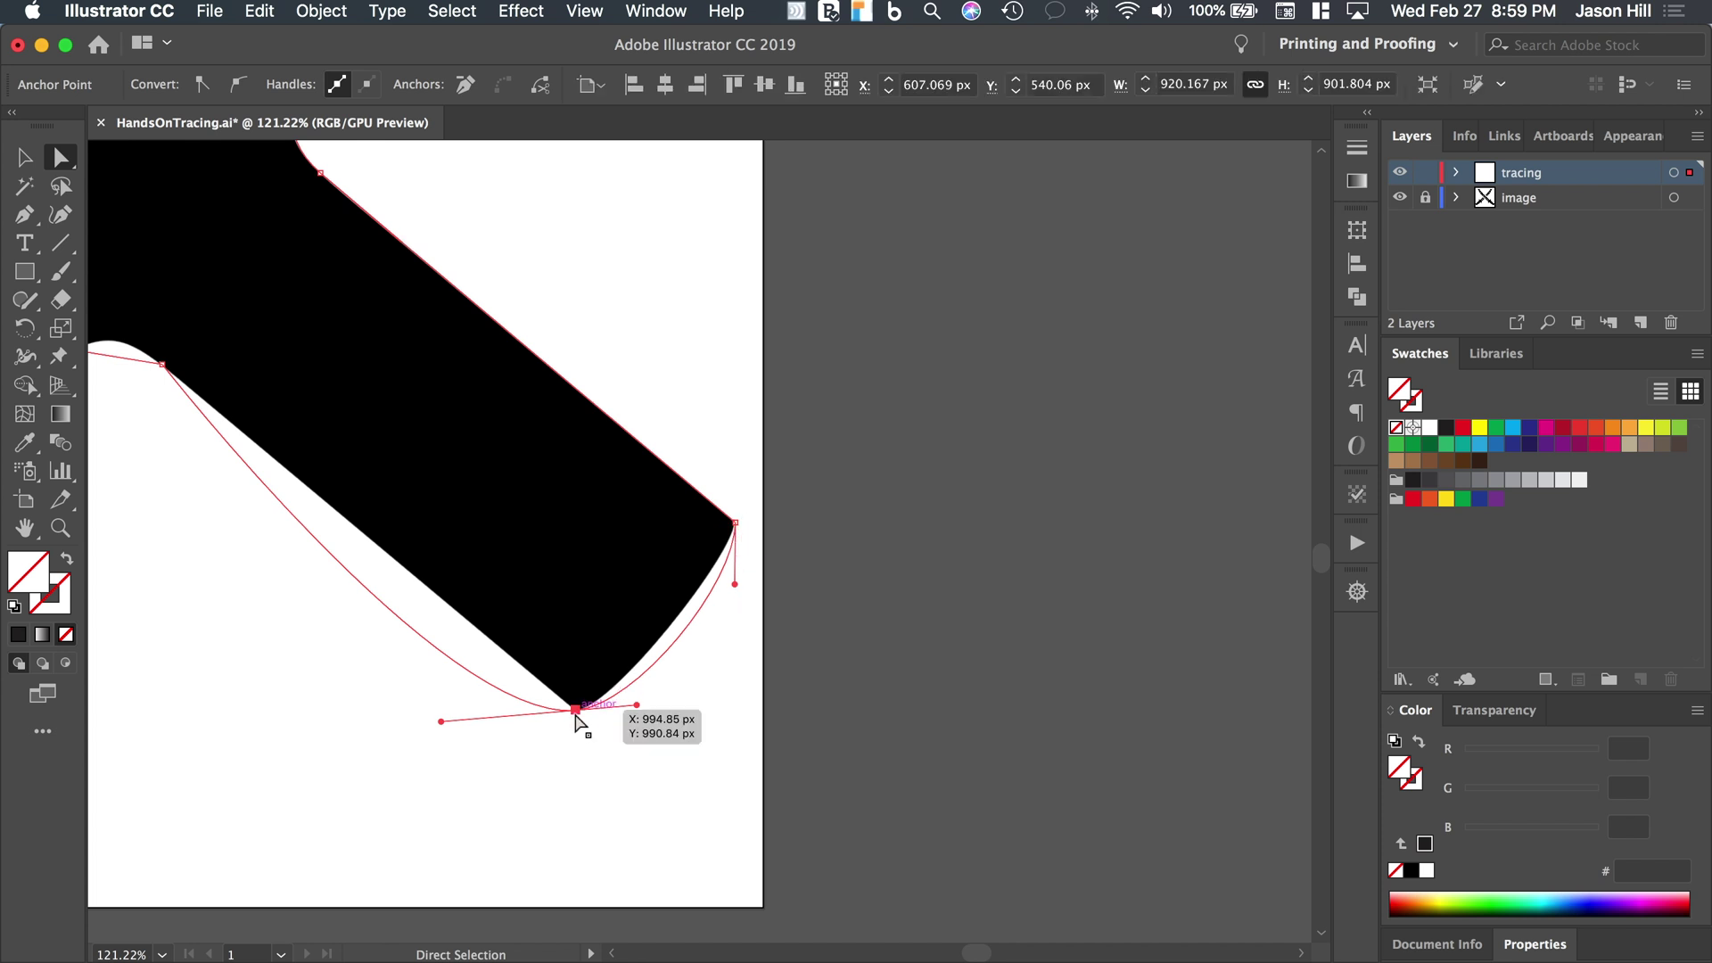
left_click_drag(441, 720, 605, 711)
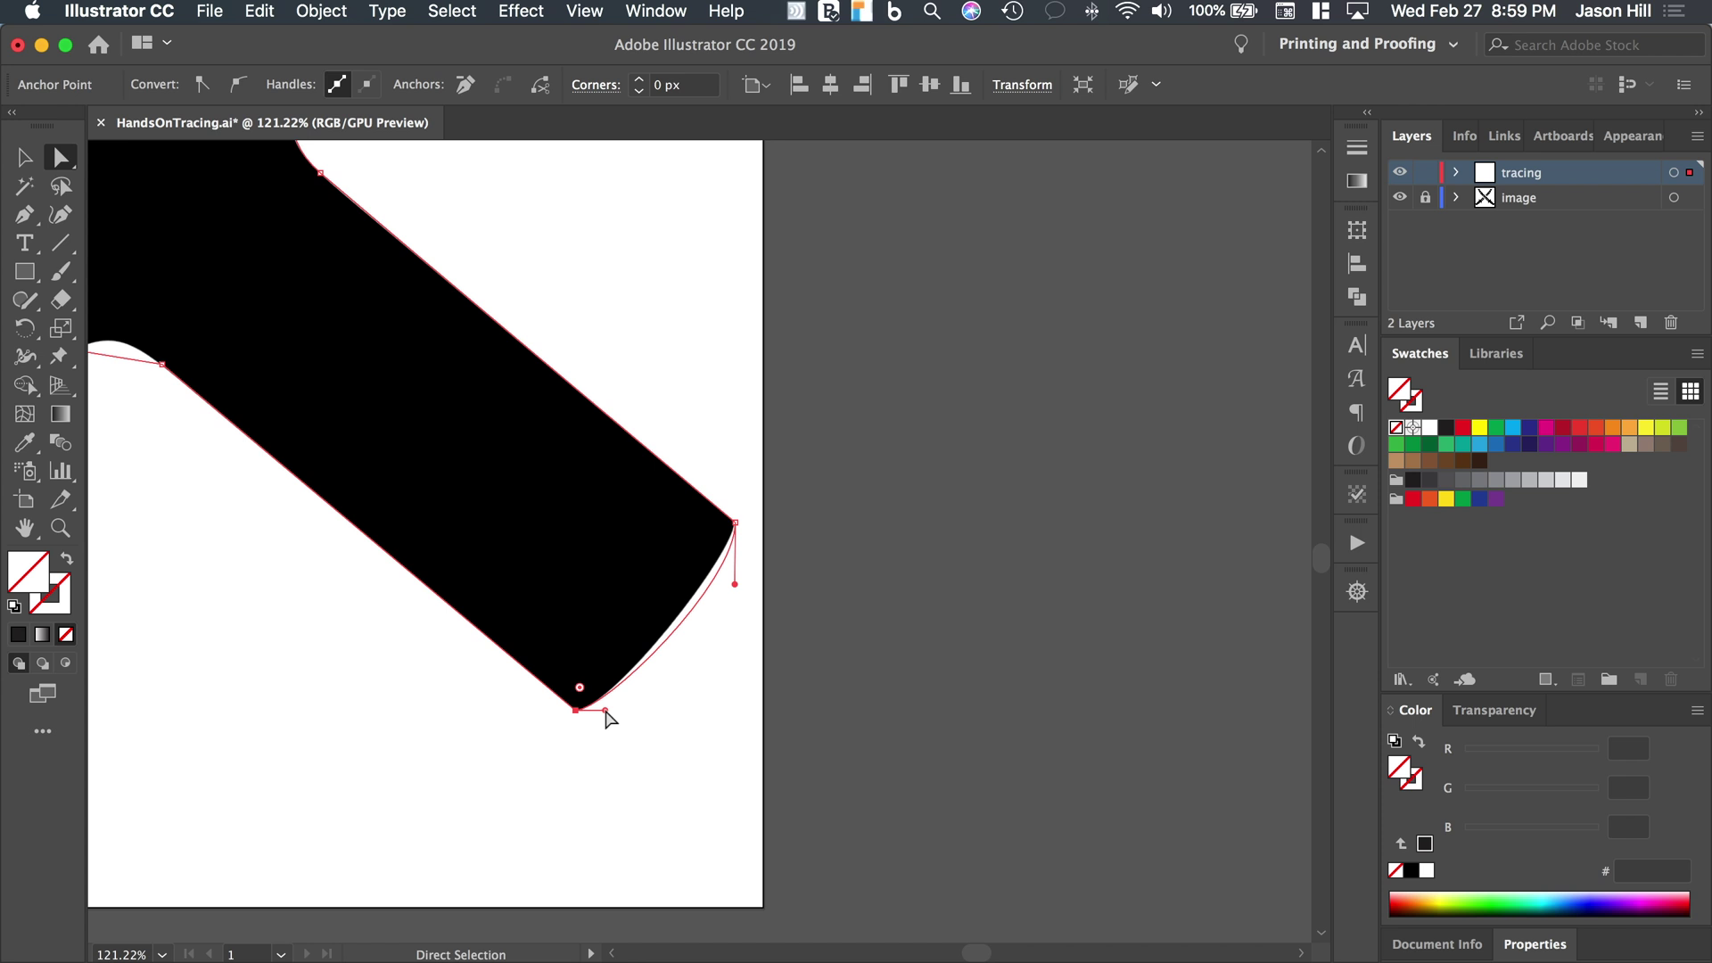
left_click_drag(735, 584, 721, 578)
scroll(721, 579, "up", 3)
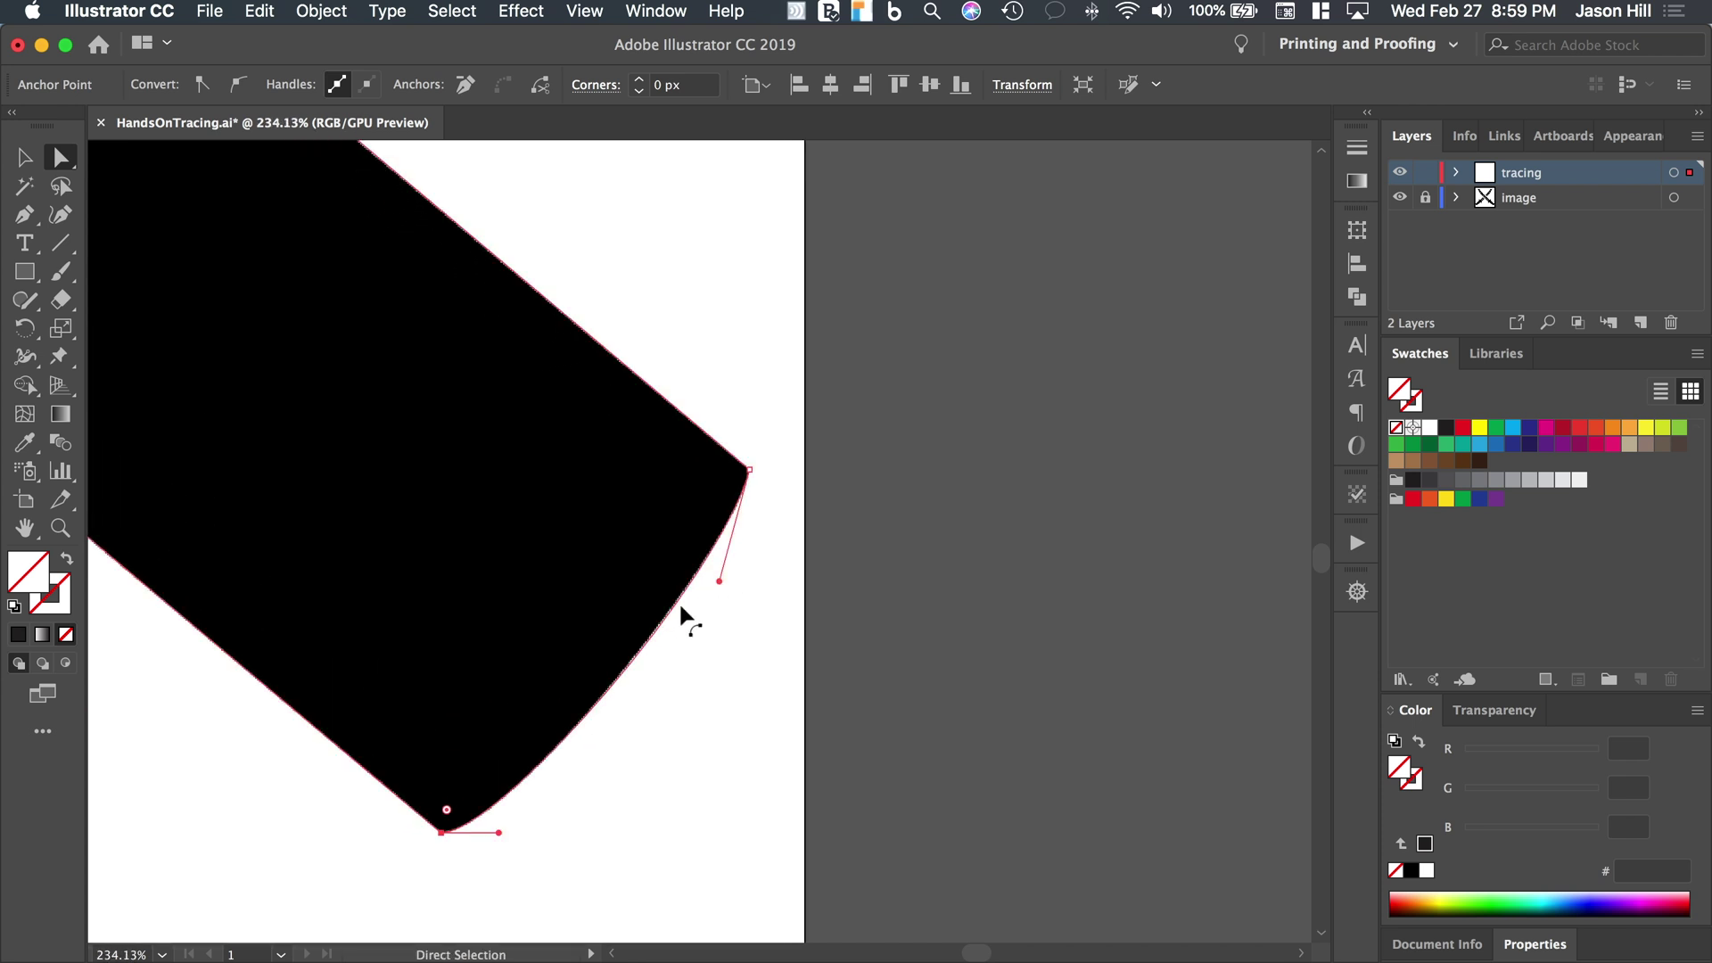
left_click_drag(496, 834, 496, 837)
Select the bump's two points, try converting them to smooth, undo it, then pick one point
scroll(714, 580, "down", 2)
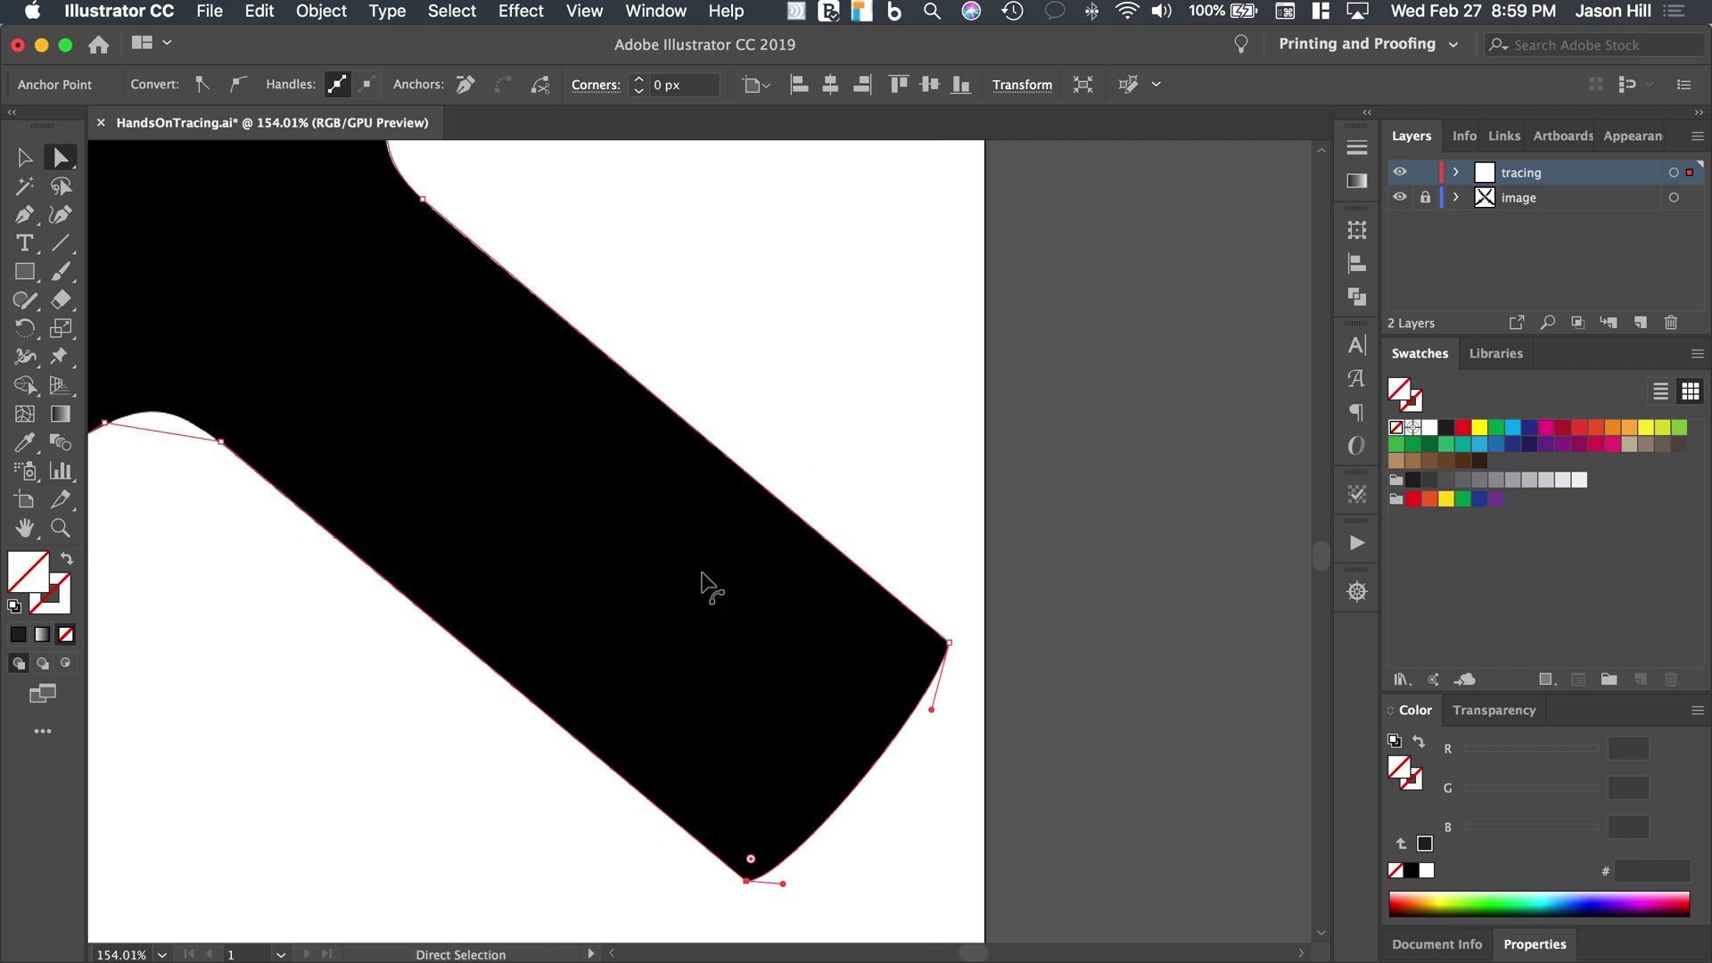
scroll(701, 573, "left", 7)
scroll(701, 573, "up", 2)
scroll(463, 522, "up", 3)
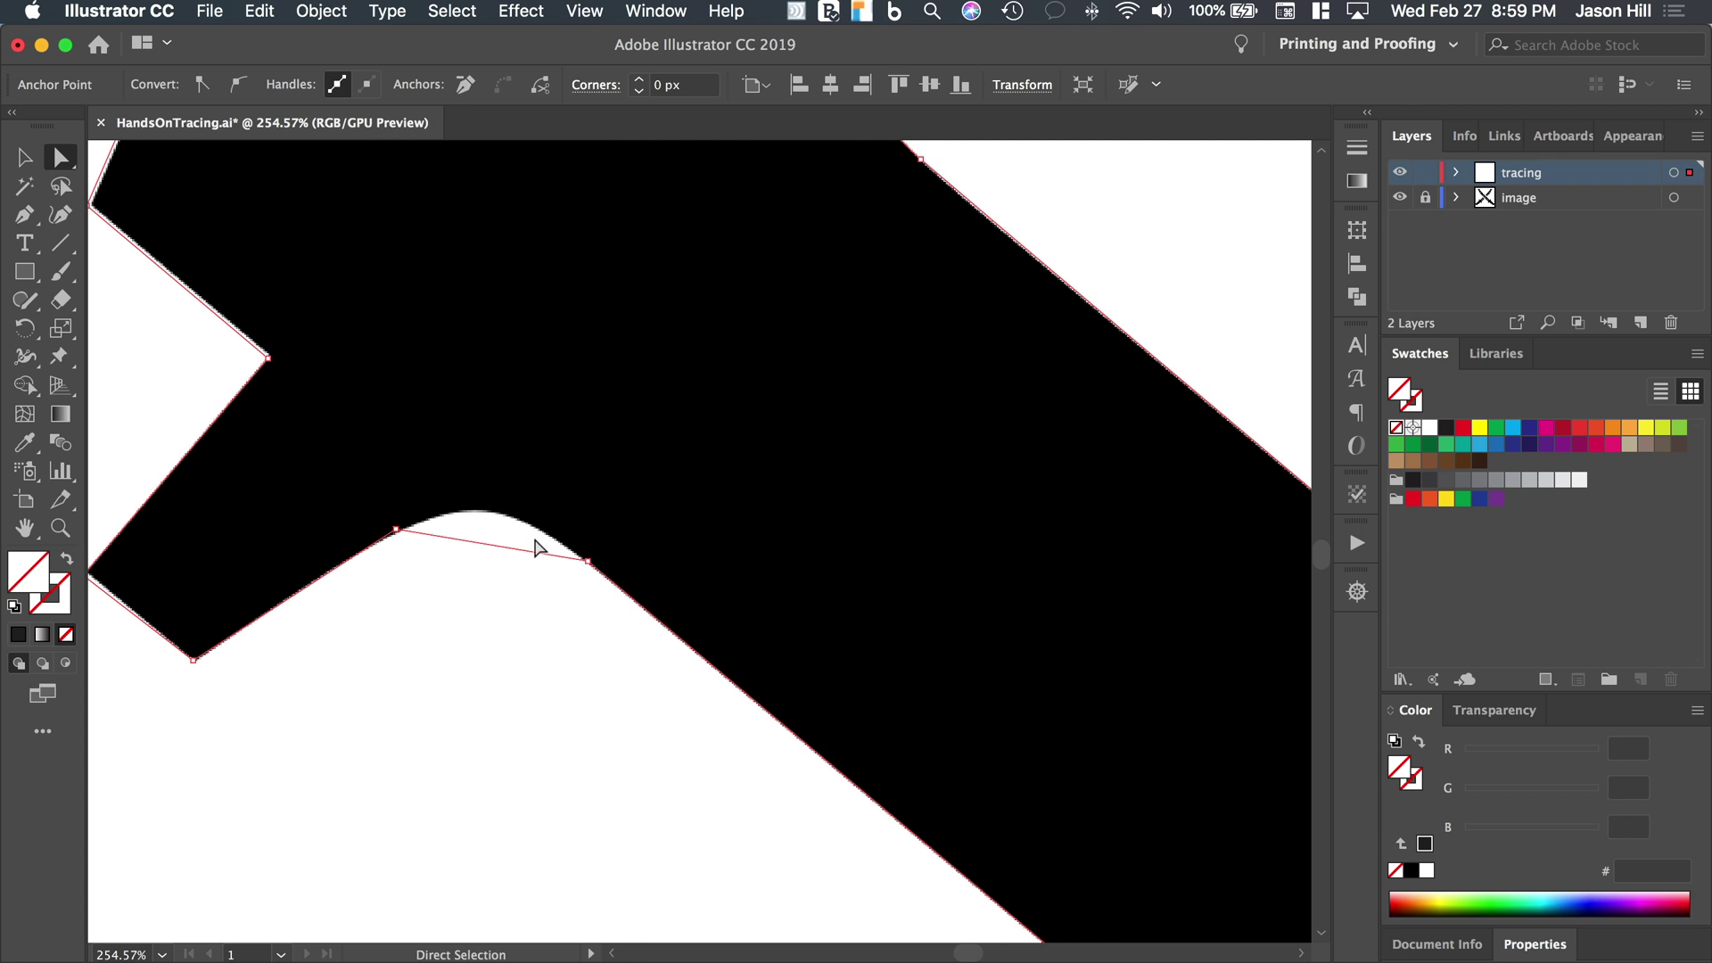
left_click_drag(656, 734, 358, 462)
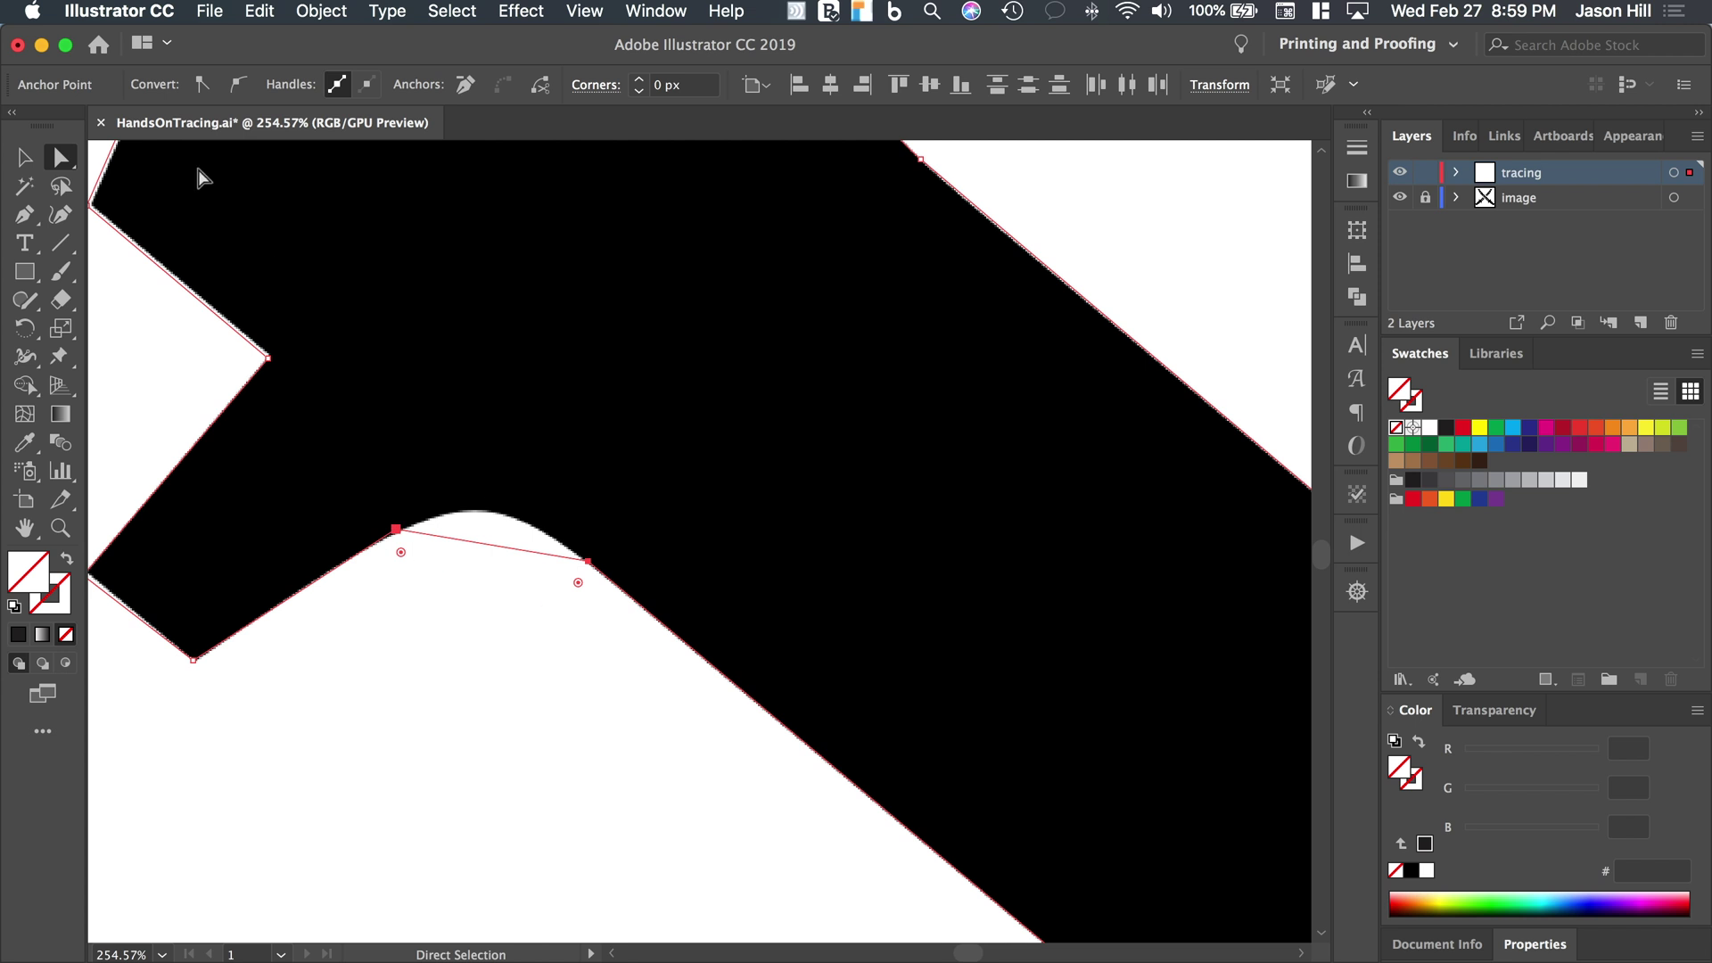
left_click(239, 85)
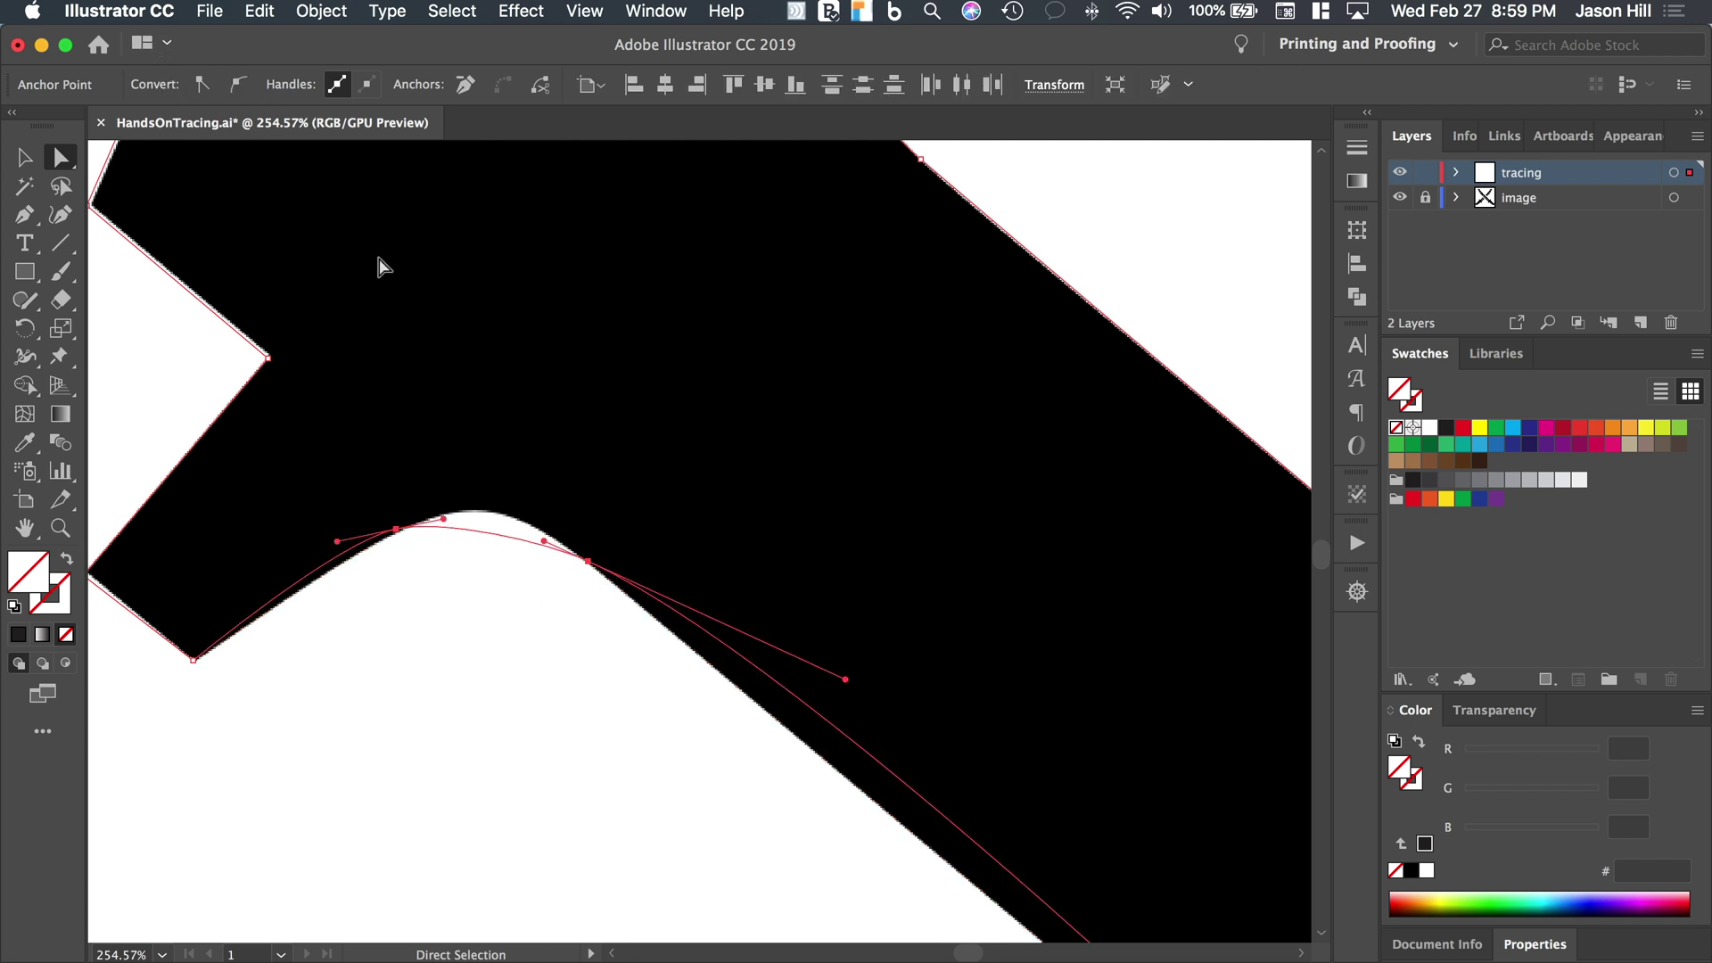
key("cmd+z")
left_click(588, 562)
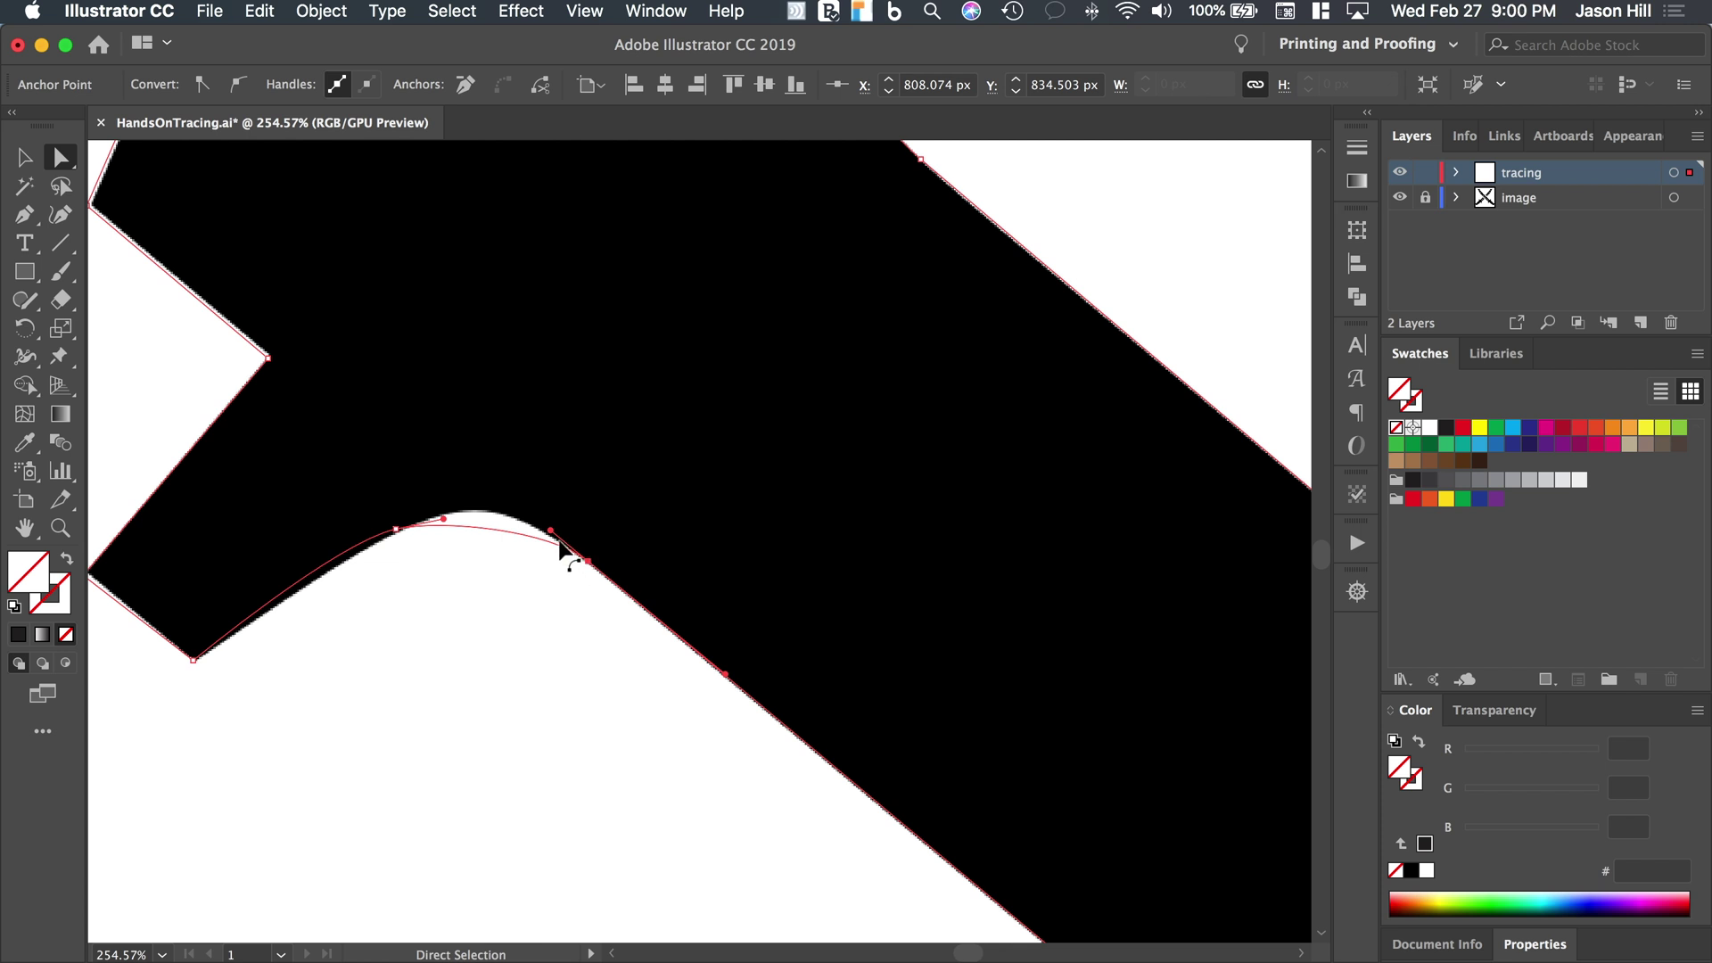
Move the bump point and adjust its handles so the outline follows the rounded bump
left_click(395, 530)
left_click_drag(337, 542, 321, 574)
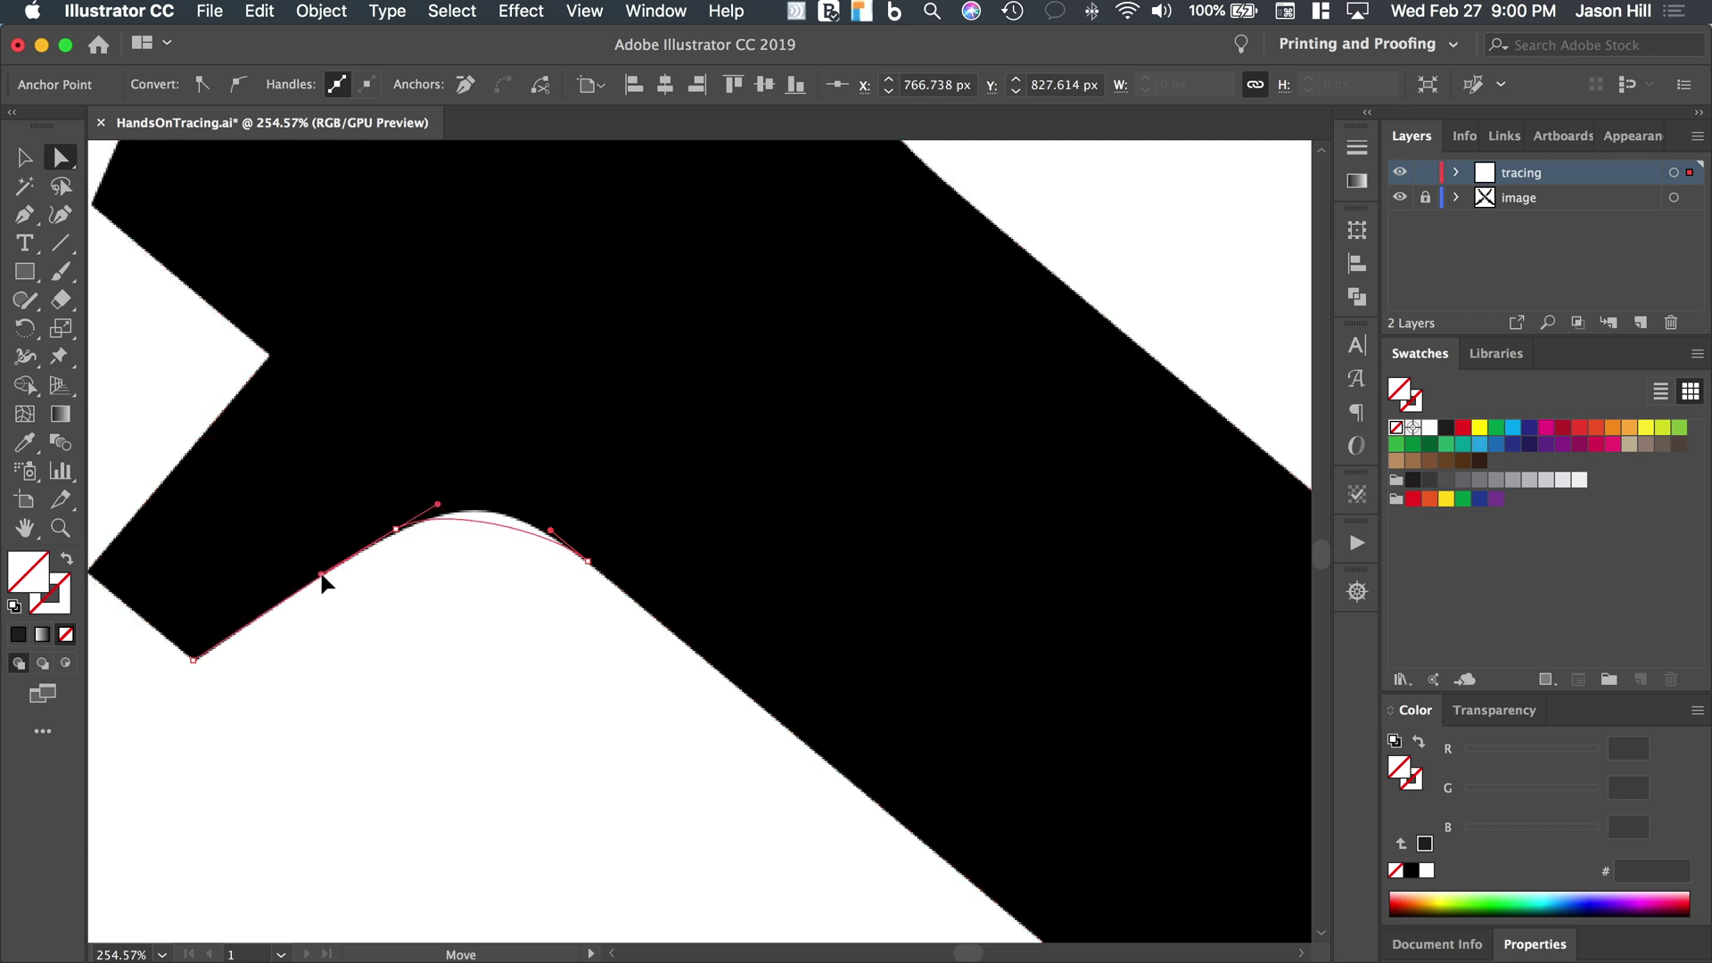
left_click_drag(396, 528, 445, 502)
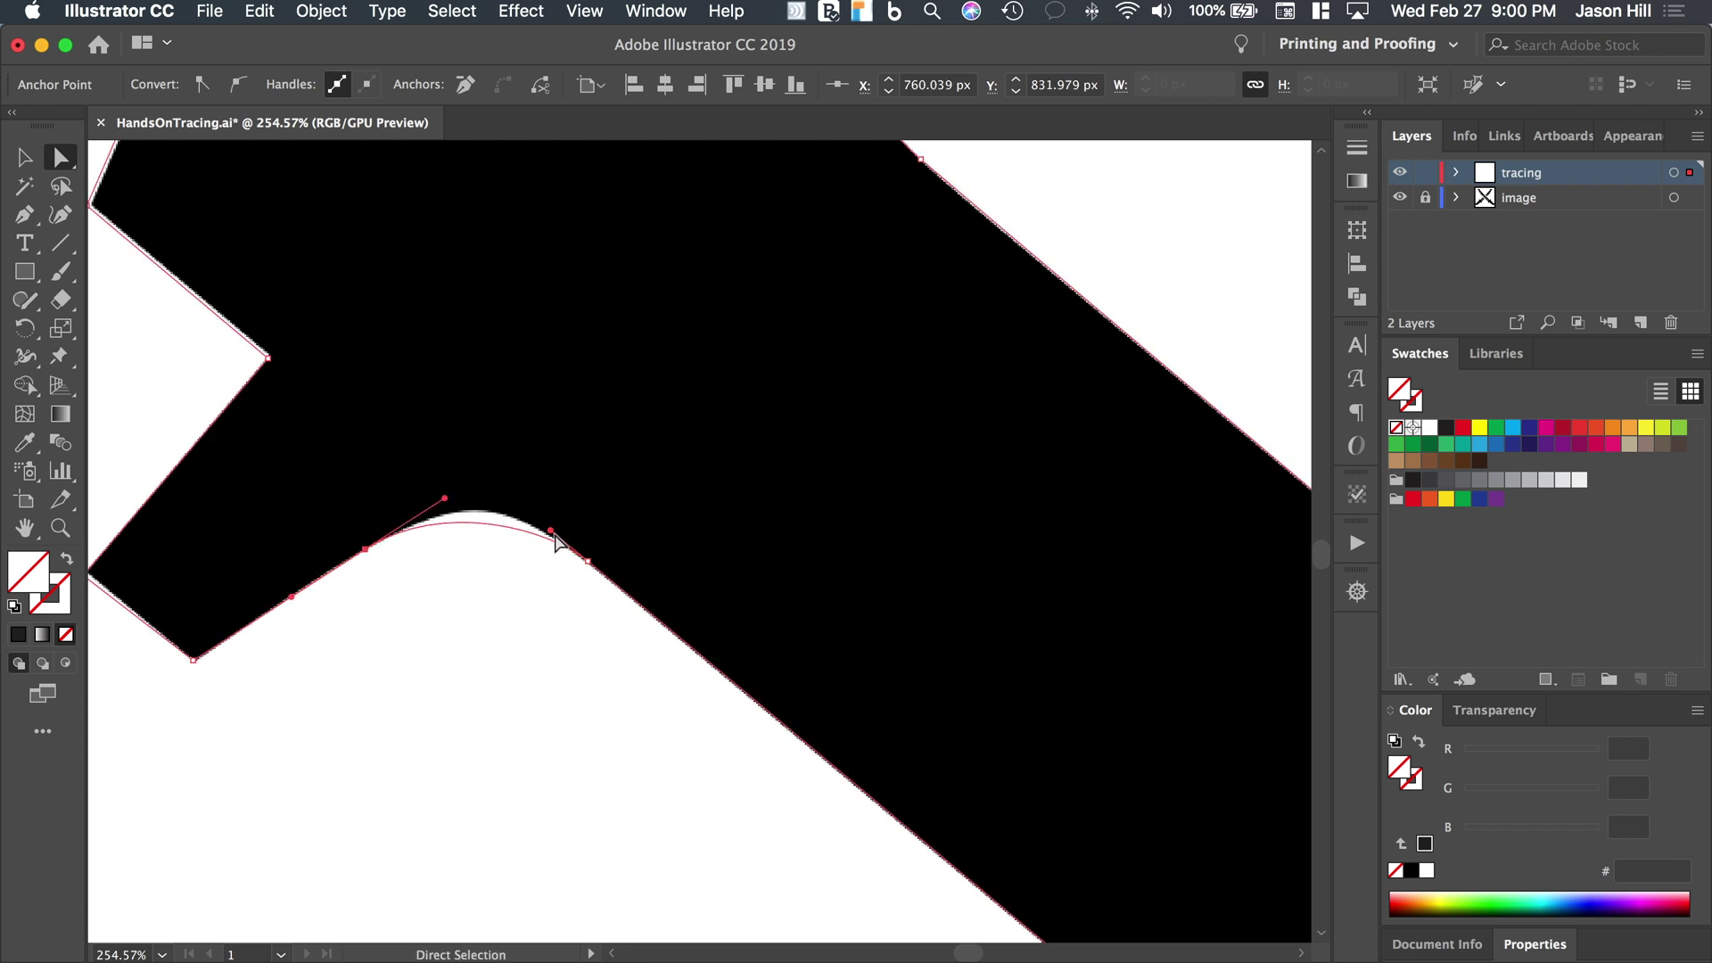
left_click_drag(552, 533, 446, 497)
left_click_drag(508, 497, 512, 525)
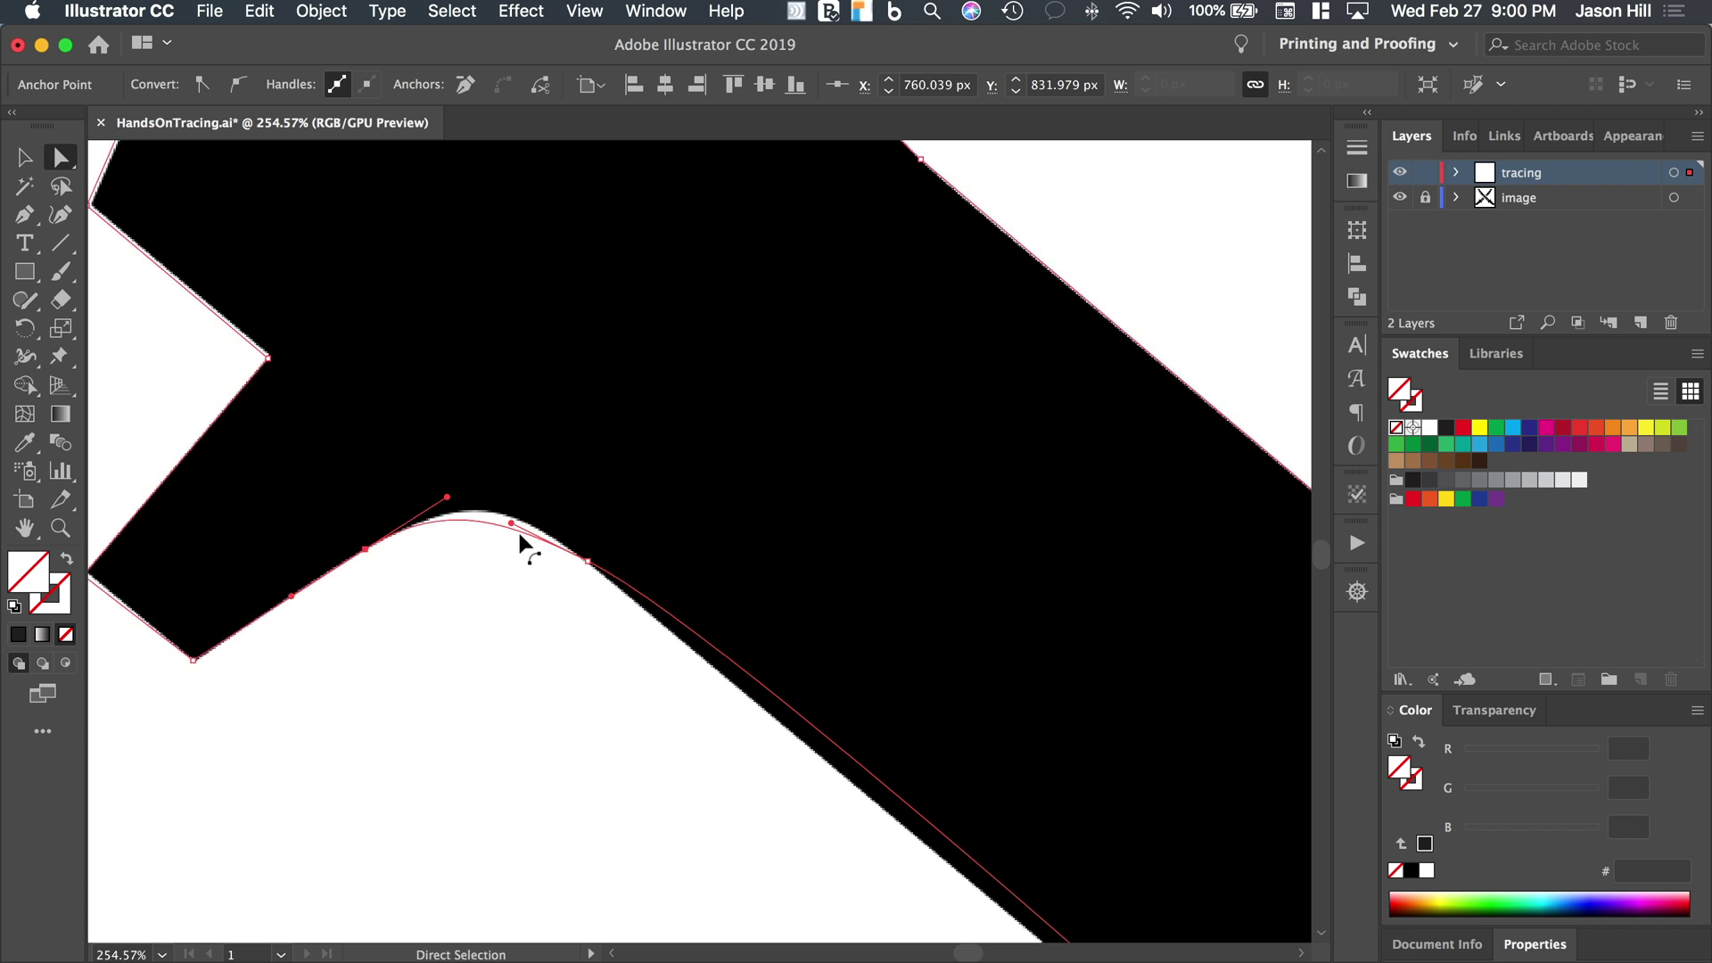
key("cmd+z")
Drag the guard's lower-left corner anchor onto the black shape's corner
scroll(597, 577, "down", 5)
scroll(597, 577, "right", 5)
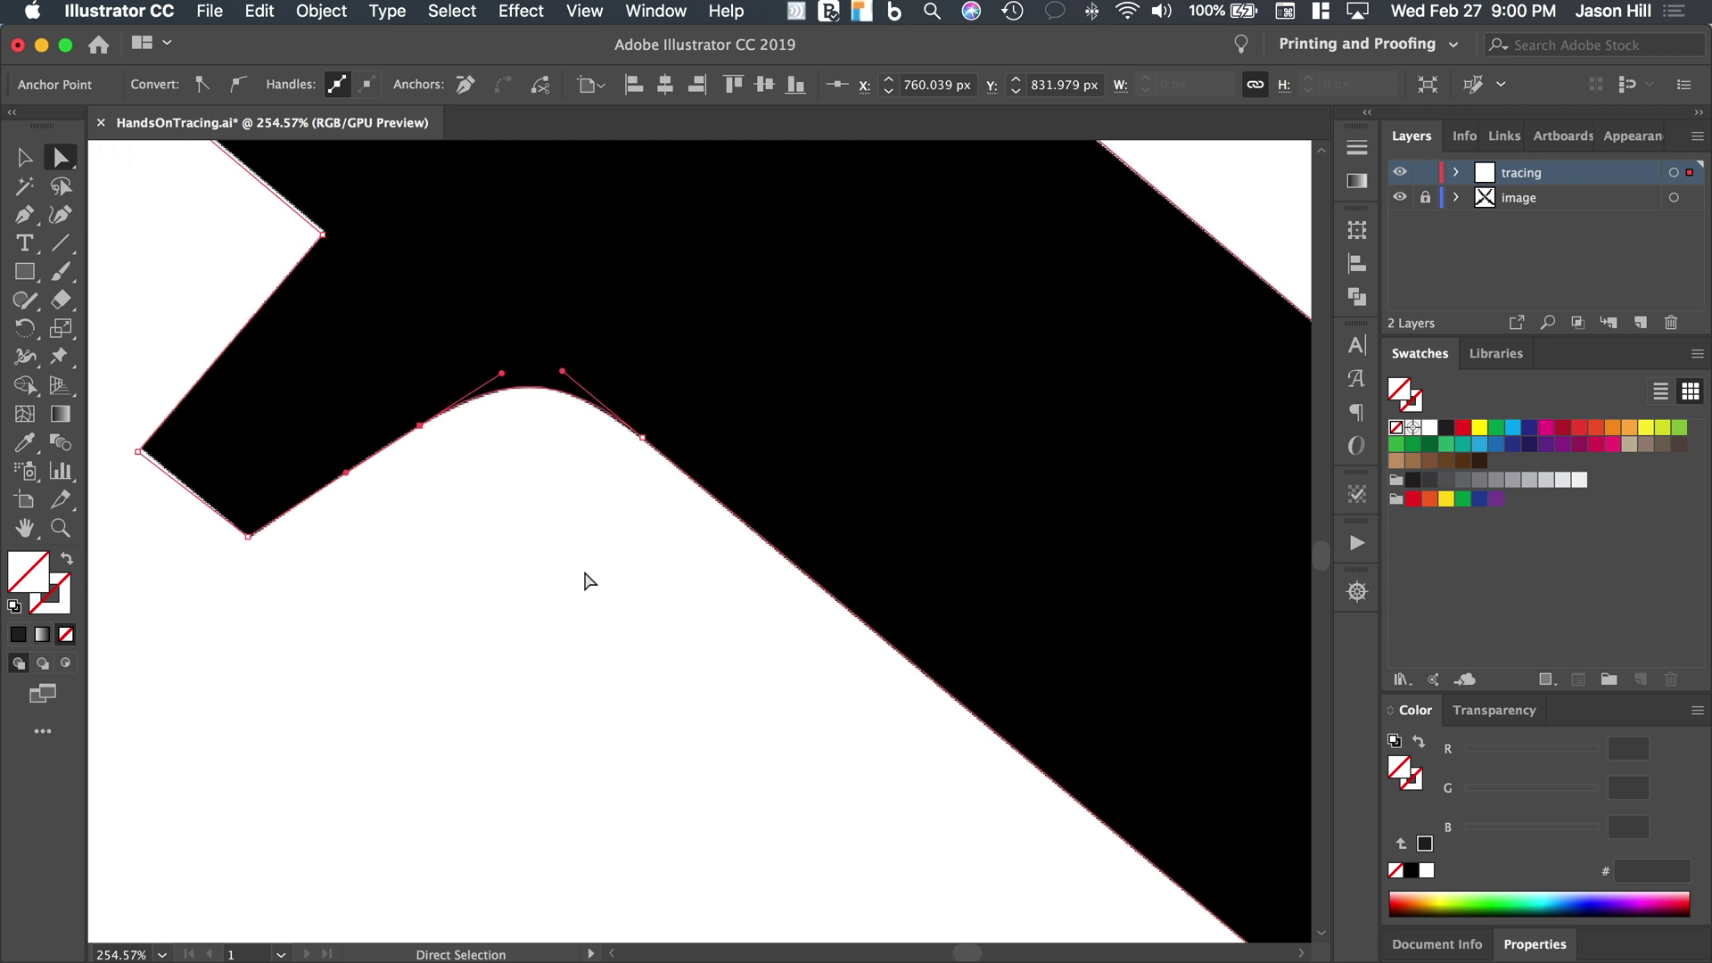
scroll(588, 581, "down", 2)
scroll(589, 582, "down", 3)
scroll(589, 581, "up", 4)
scroll(589, 582, "left", 4)
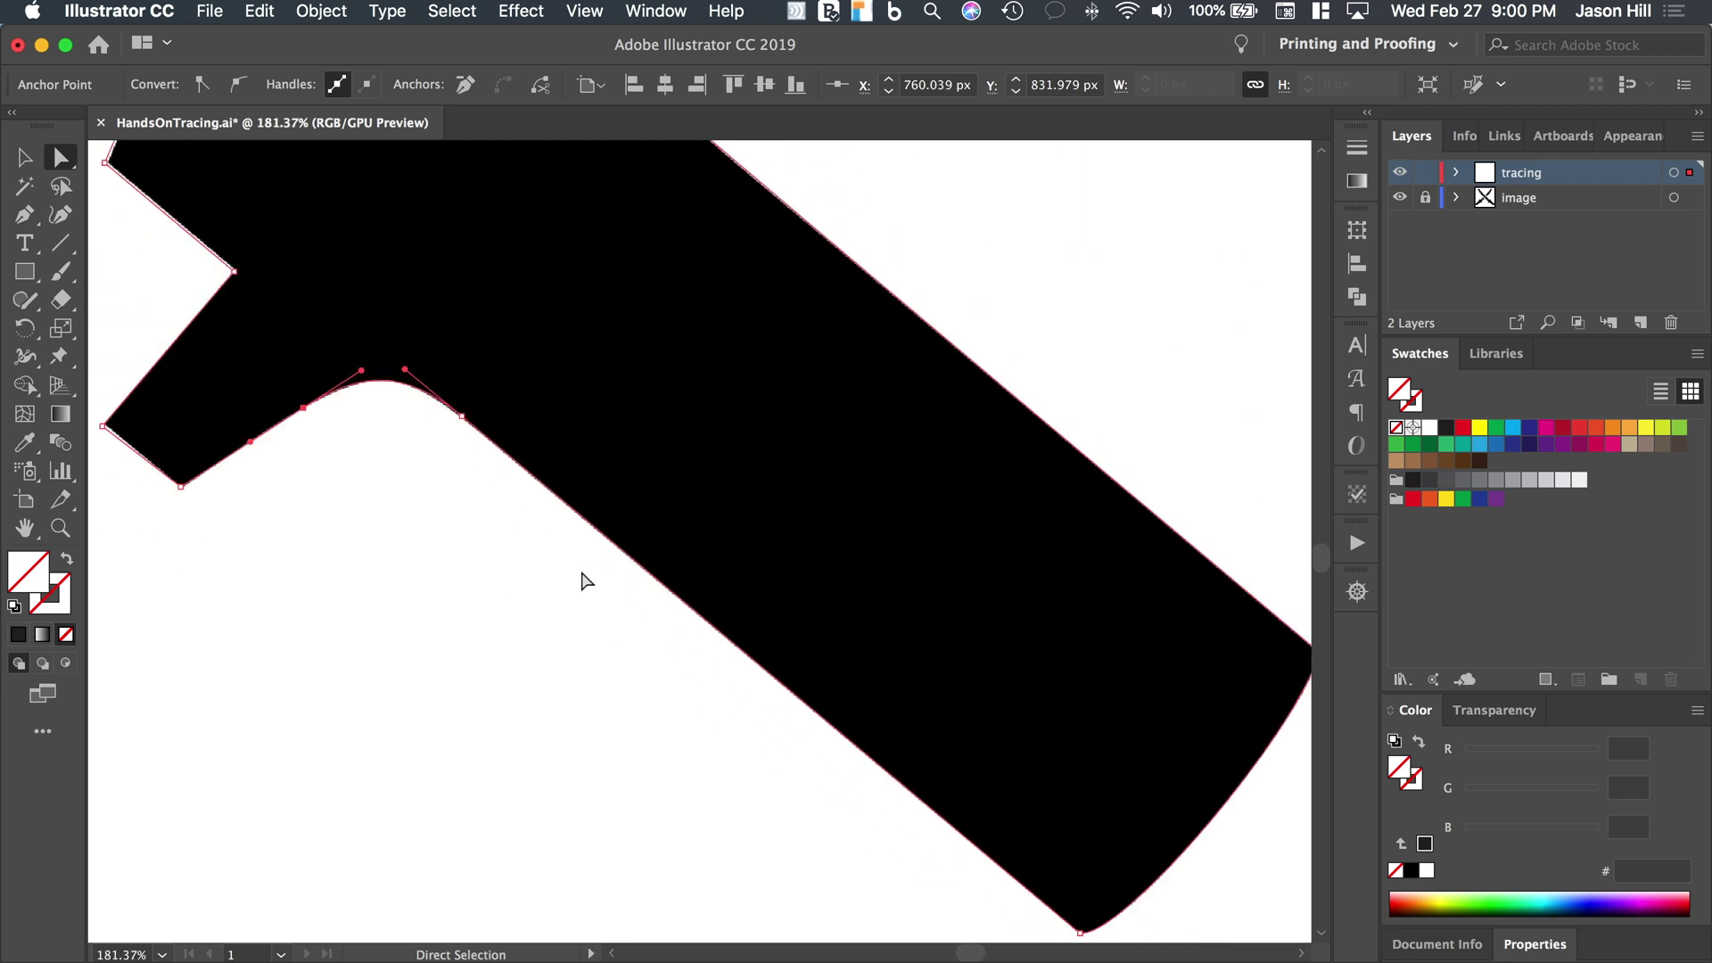
scroll(493, 582, "up", 5)
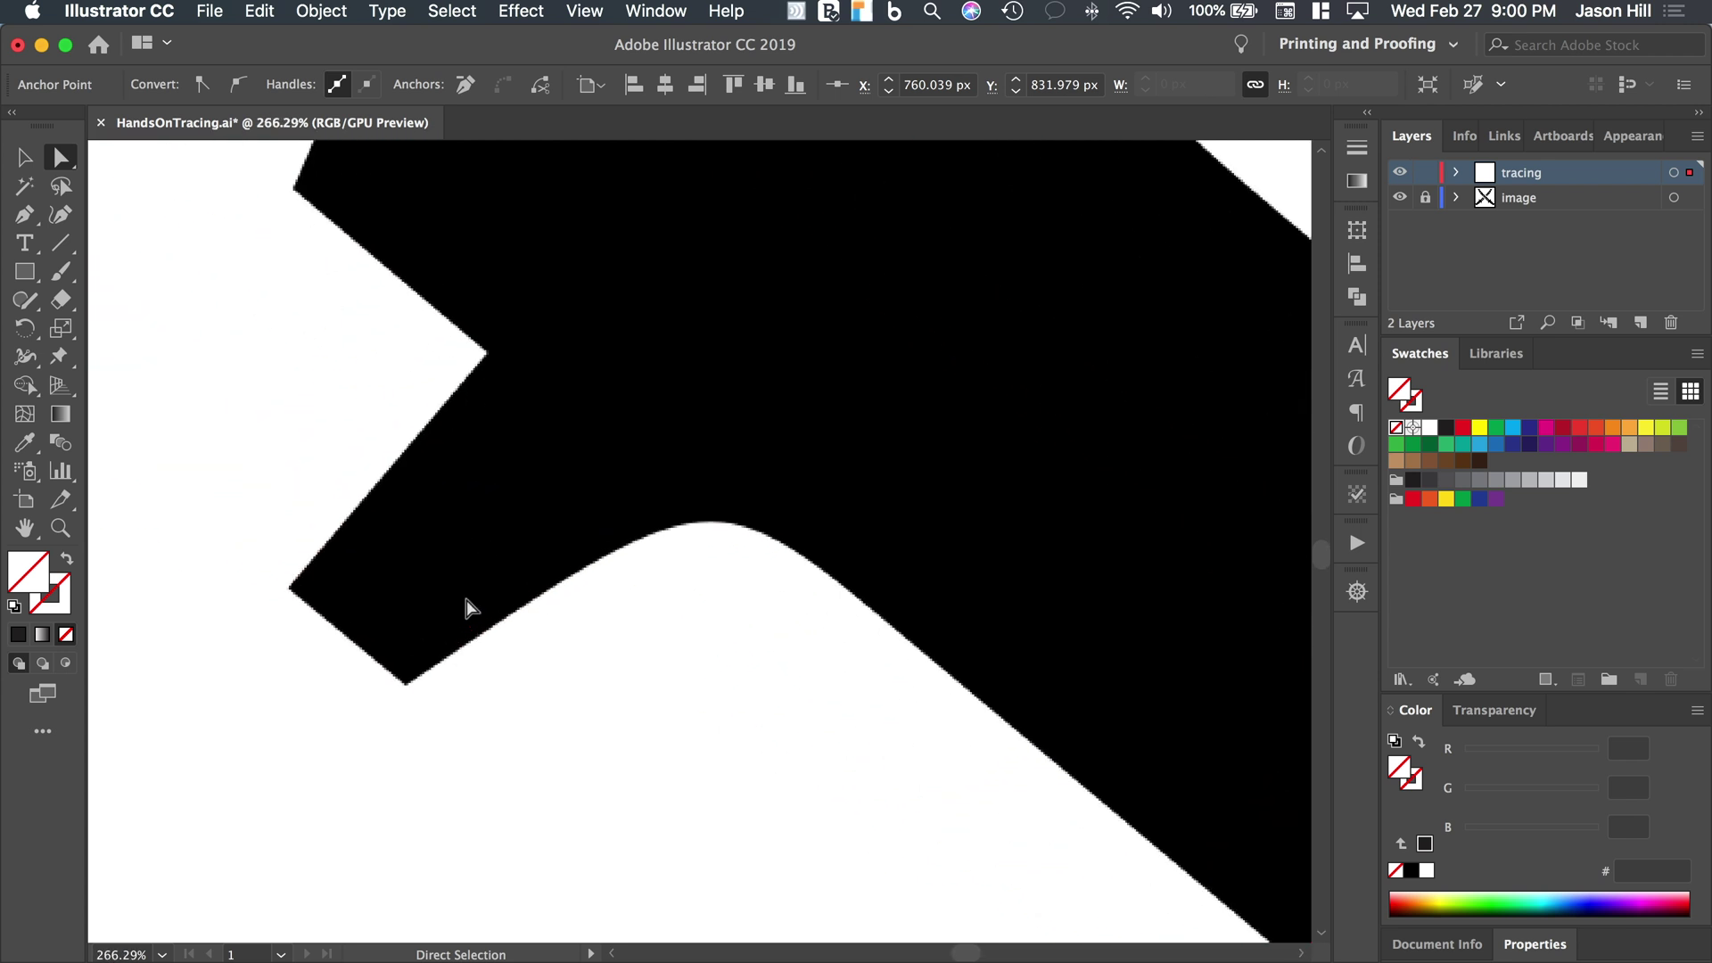
left_click(396, 697)
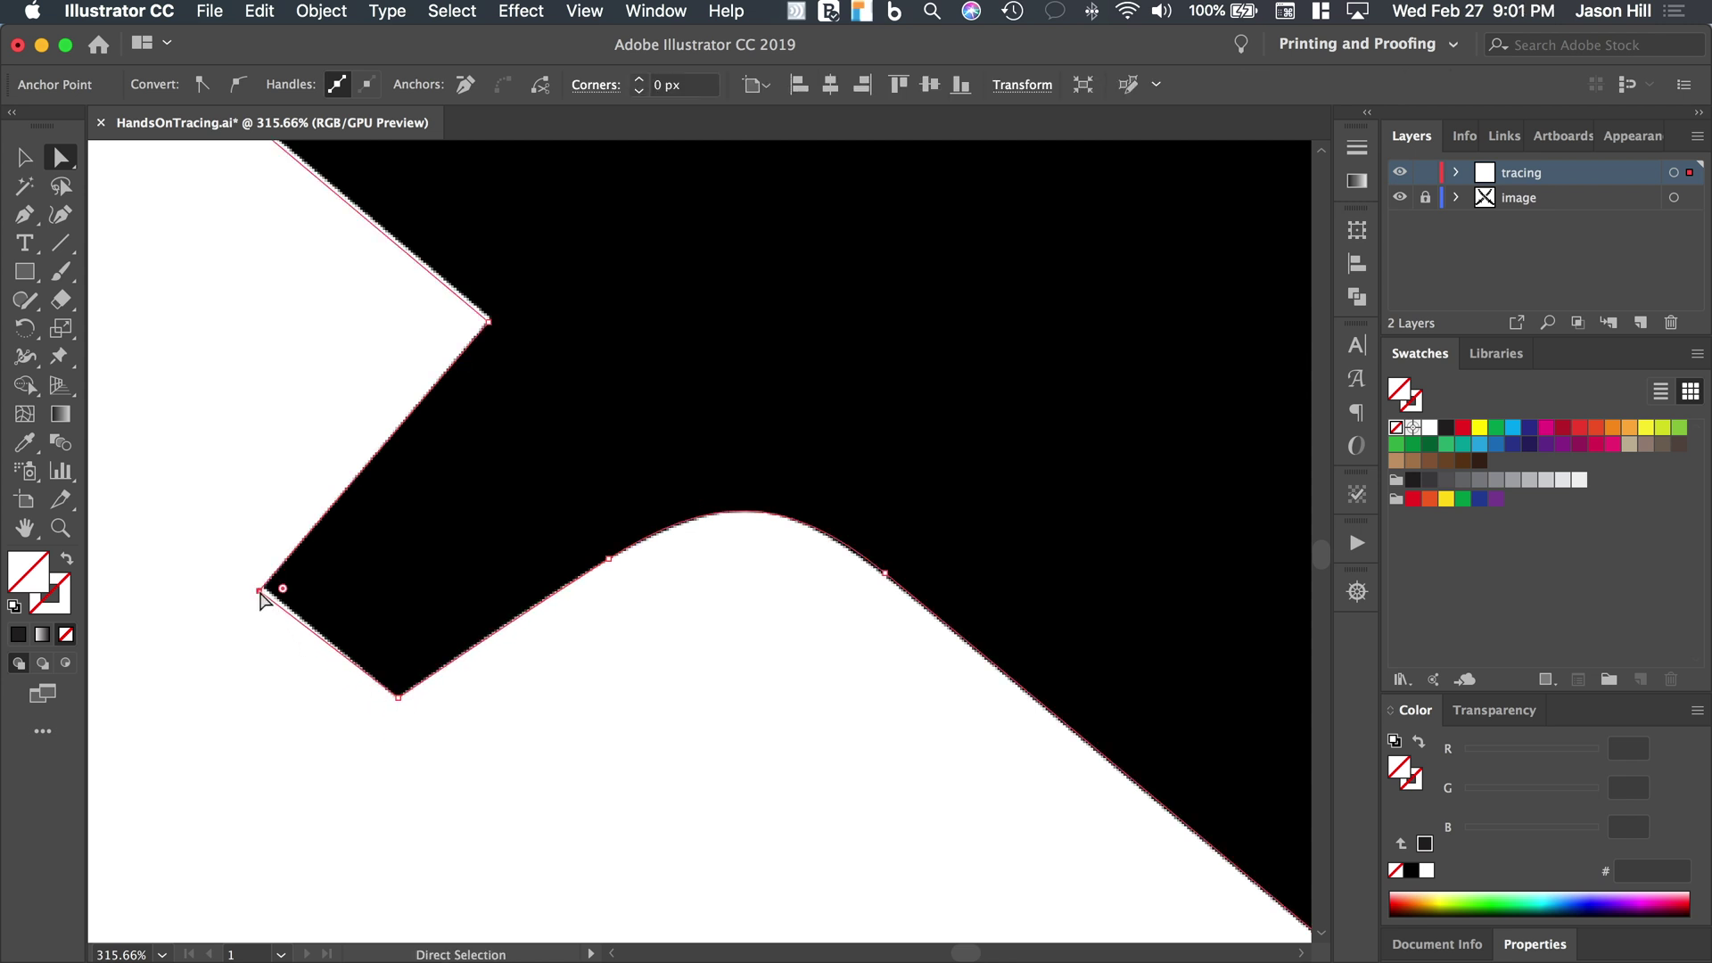
left_click_drag(260, 593, 267, 591)
Nudge two more guard corner anchors onto the black shape's edges and select an inner-edge corner
scroll(280, 535, "down", 3)
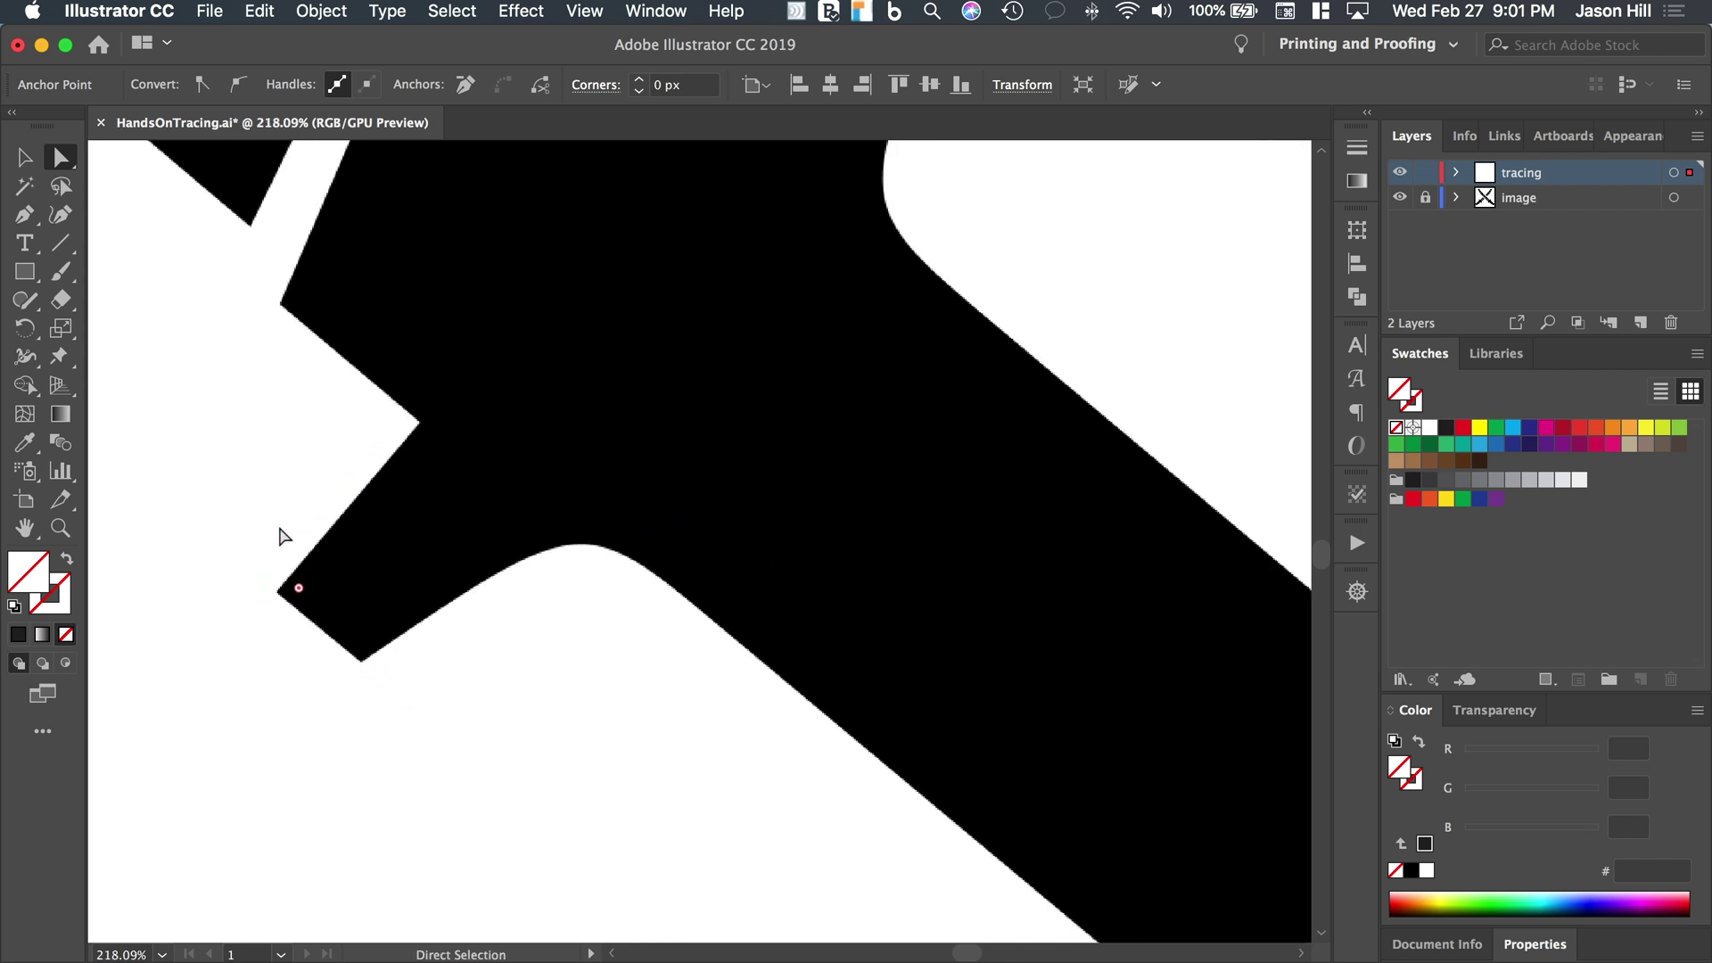
scroll(279, 535, "up", 3)
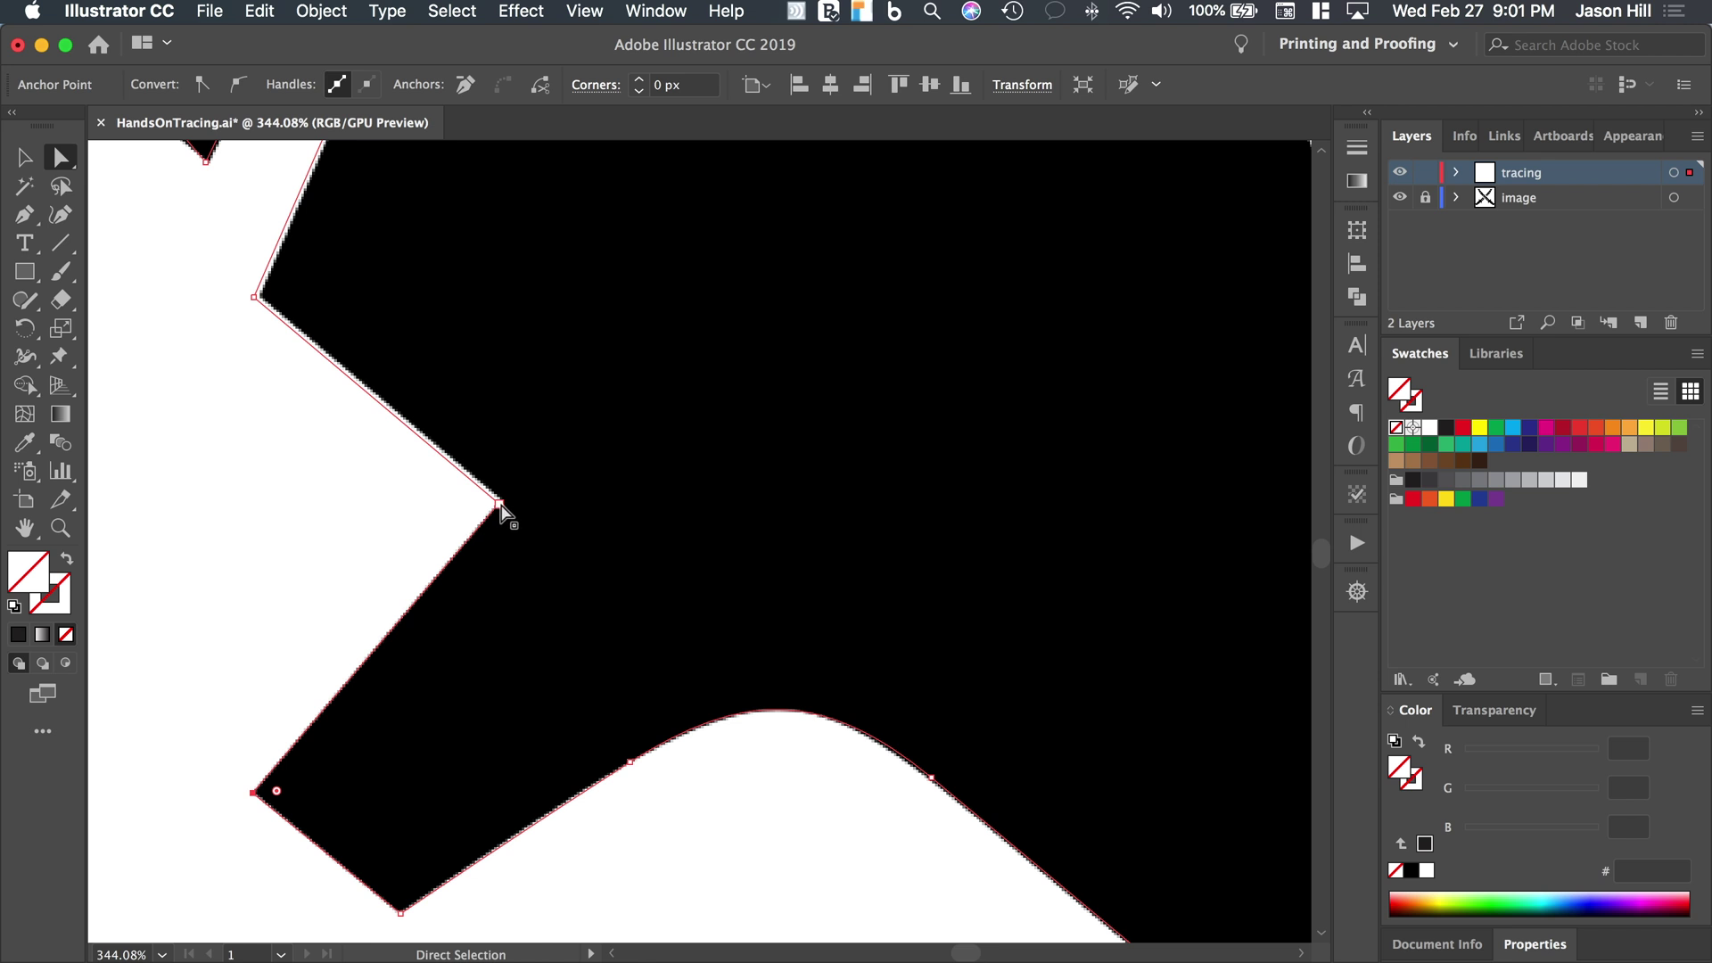
mouse_move(500, 504)
left_mouse_down()
mouse_move(451, 500)
mouse_move(497, 498)
left_mouse_up()
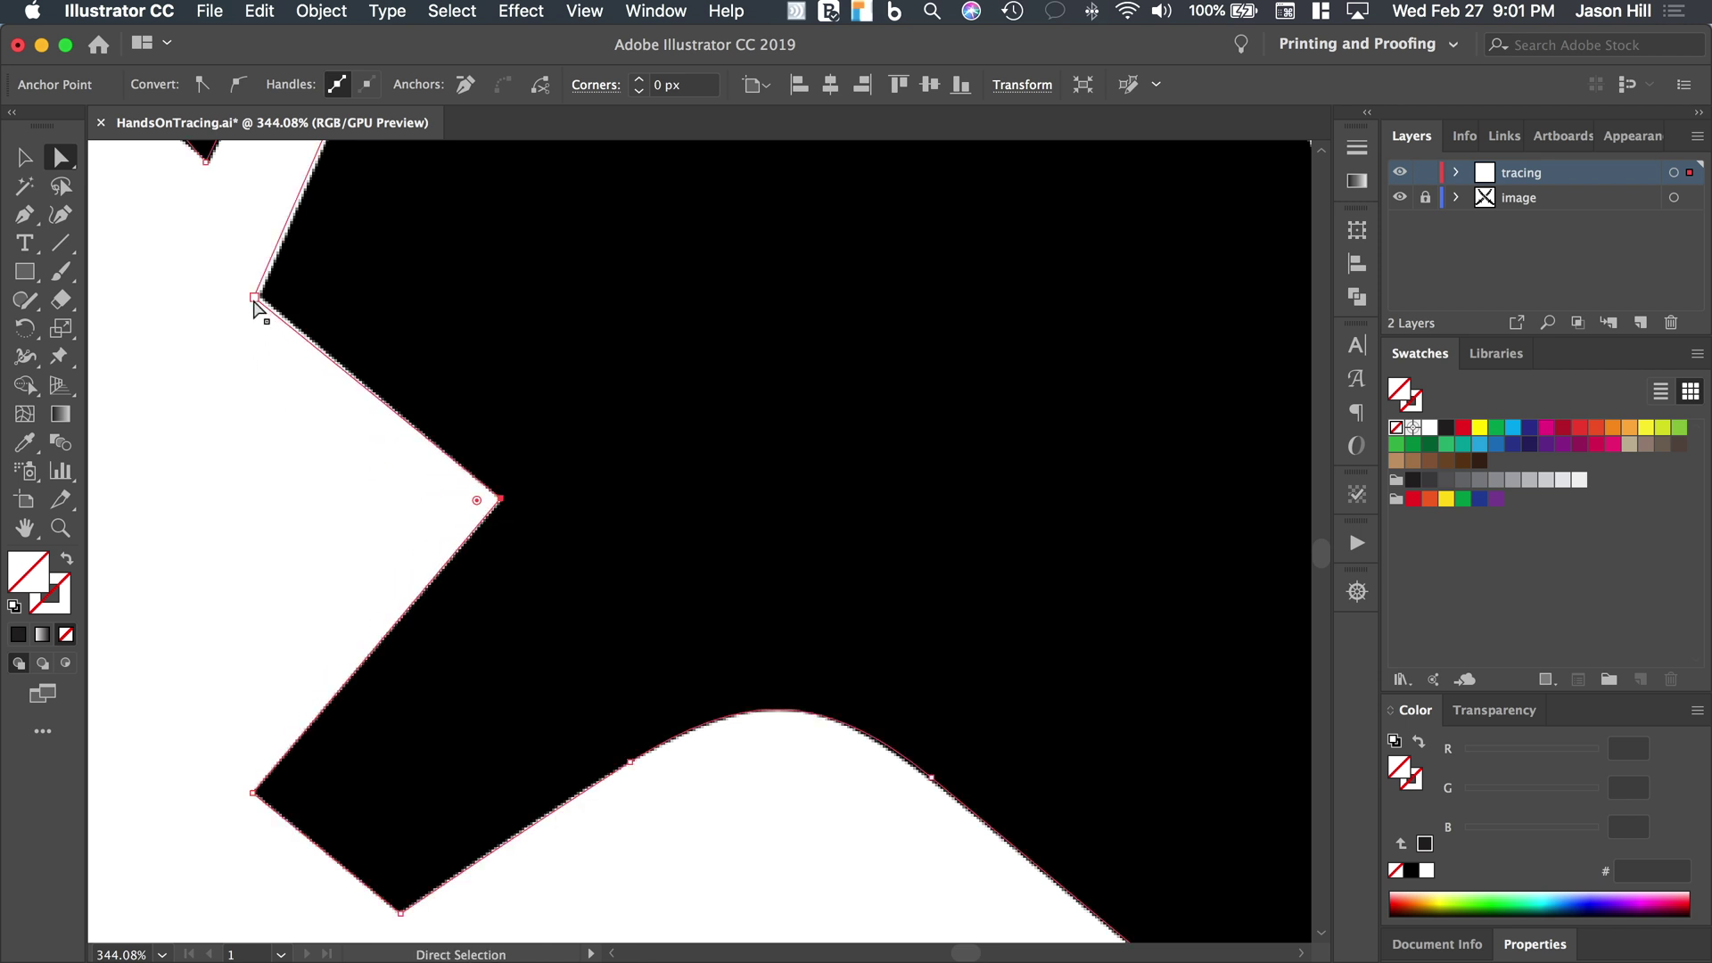
left_click_drag(255, 298, 259, 297)
scroll(261, 306, "up", 5)
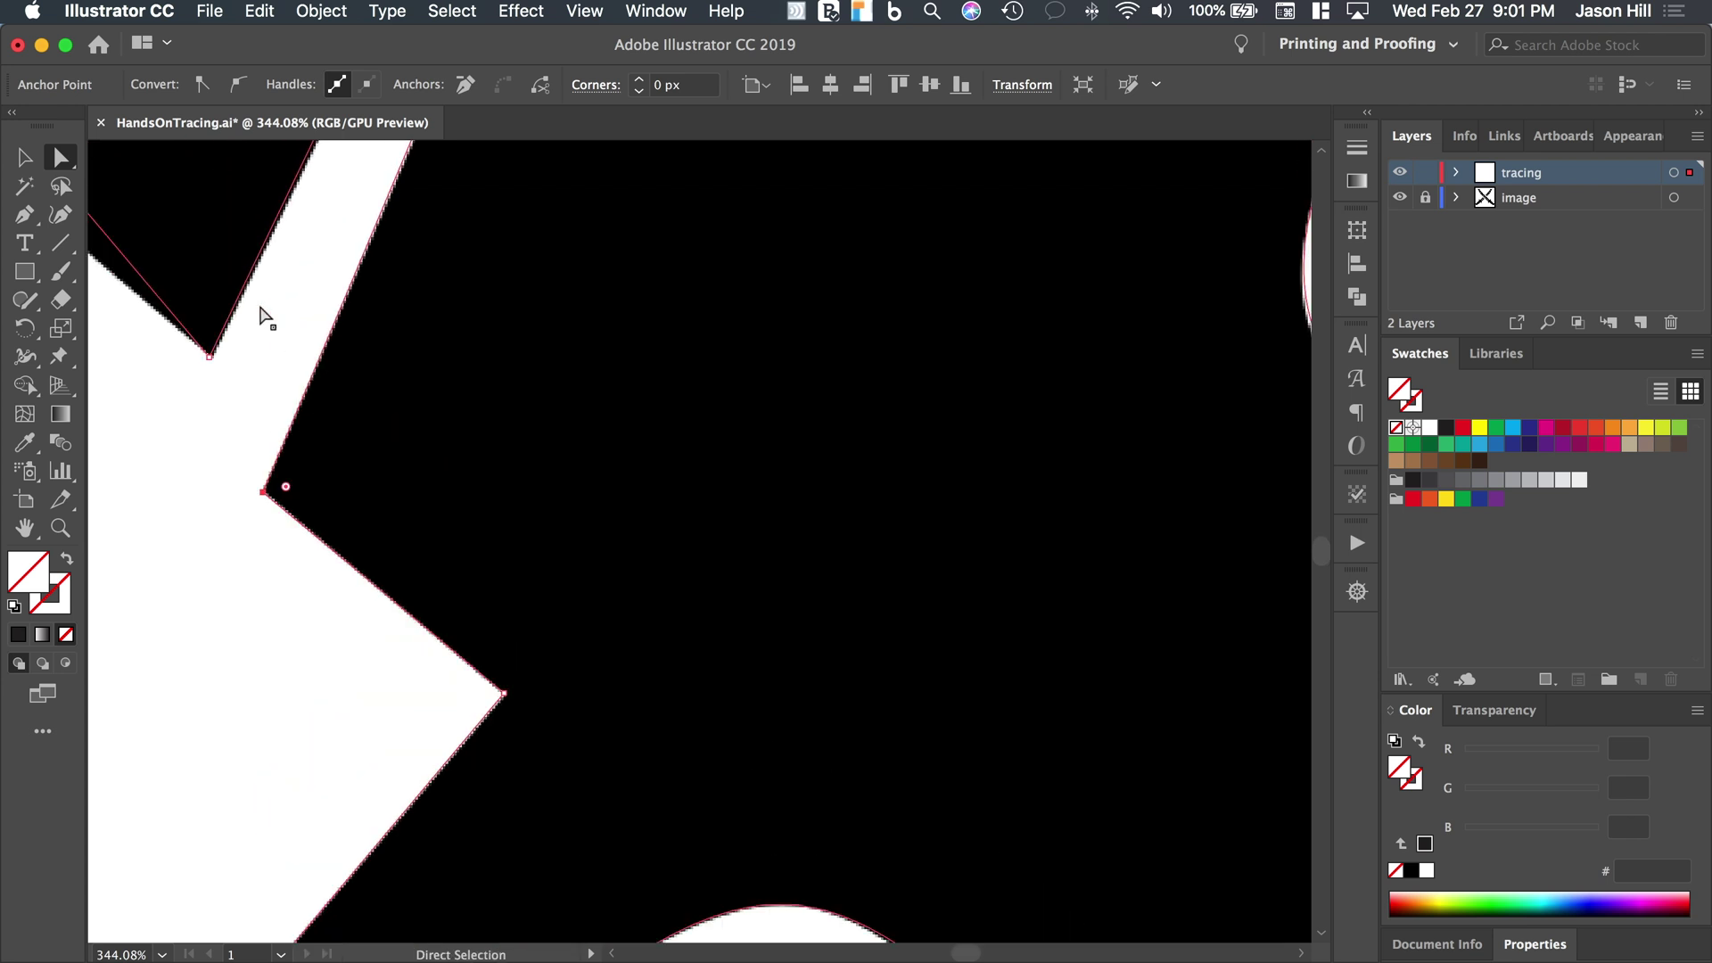
scroll(263, 314, "down", 3)
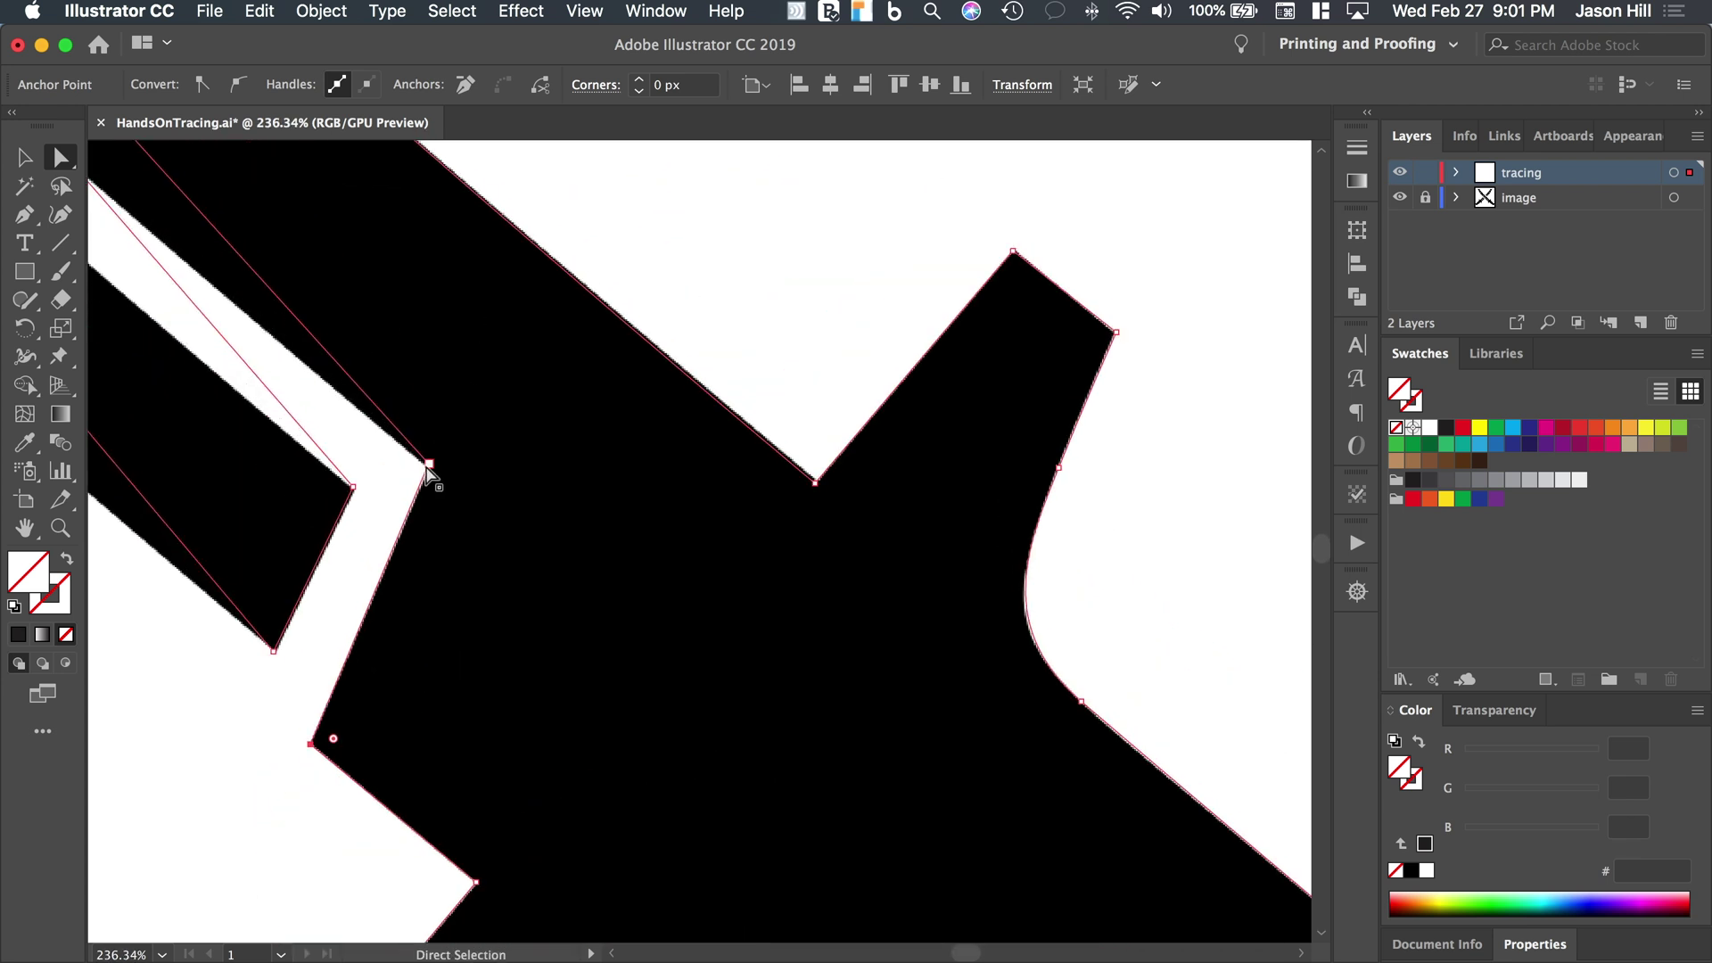
left_click(426, 475)
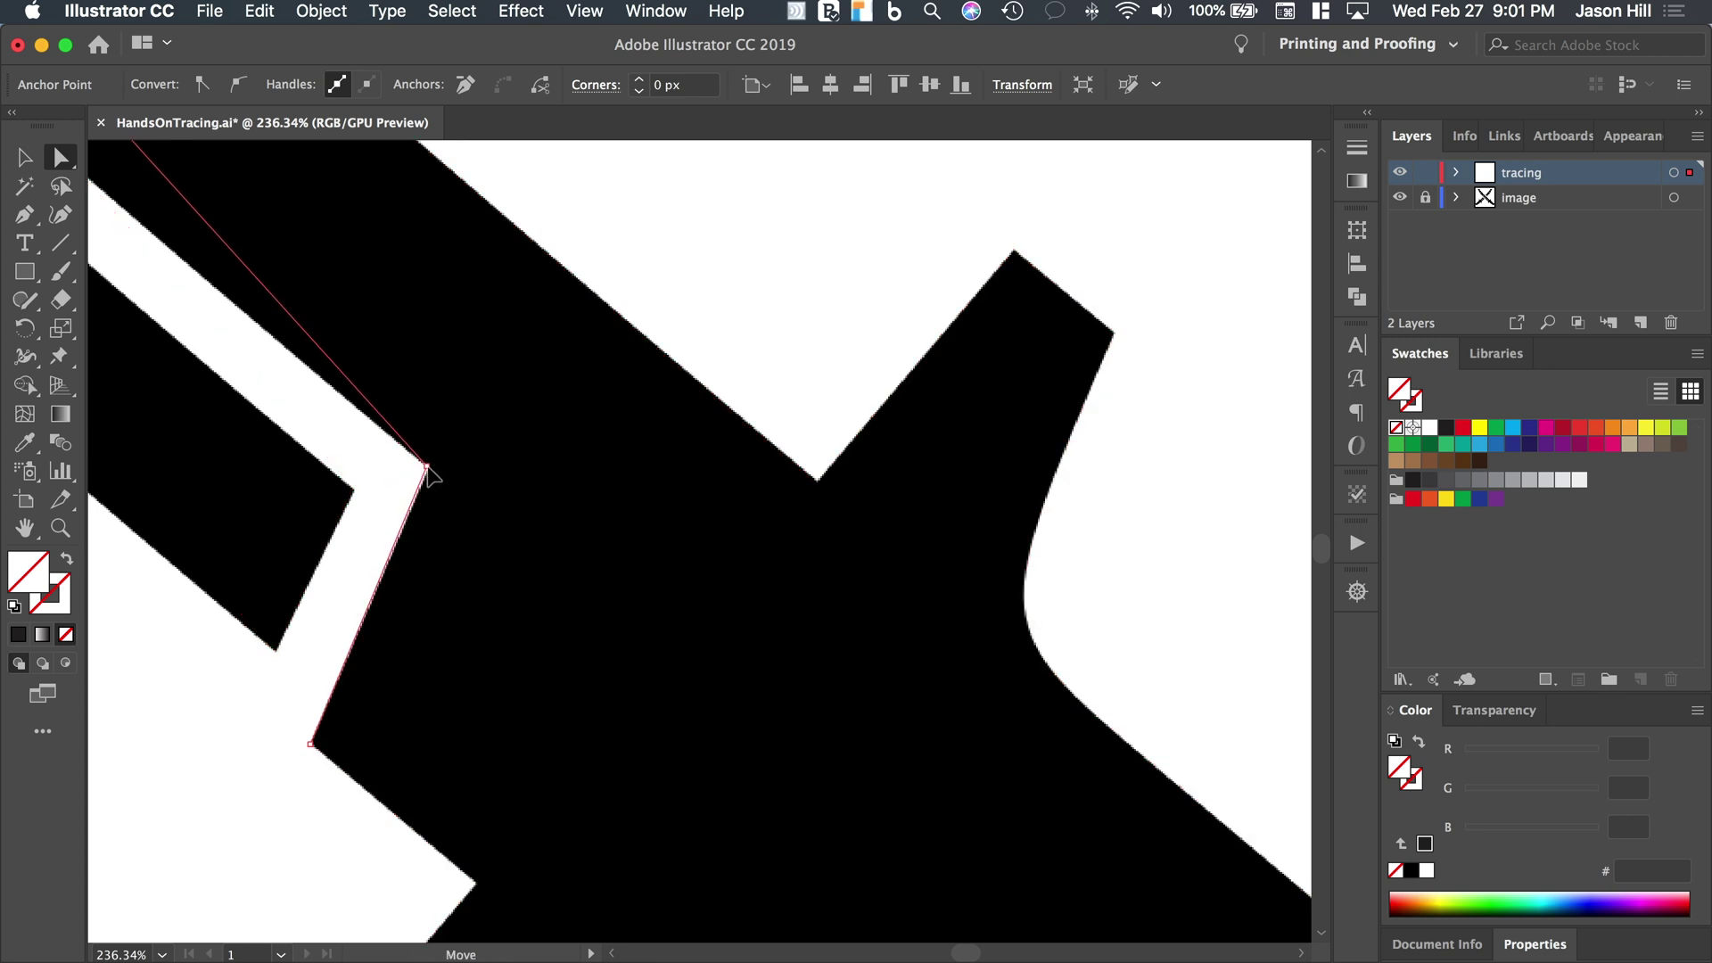
scroll(546, 497, "down", 3)
scroll(546, 497, "up", 10)
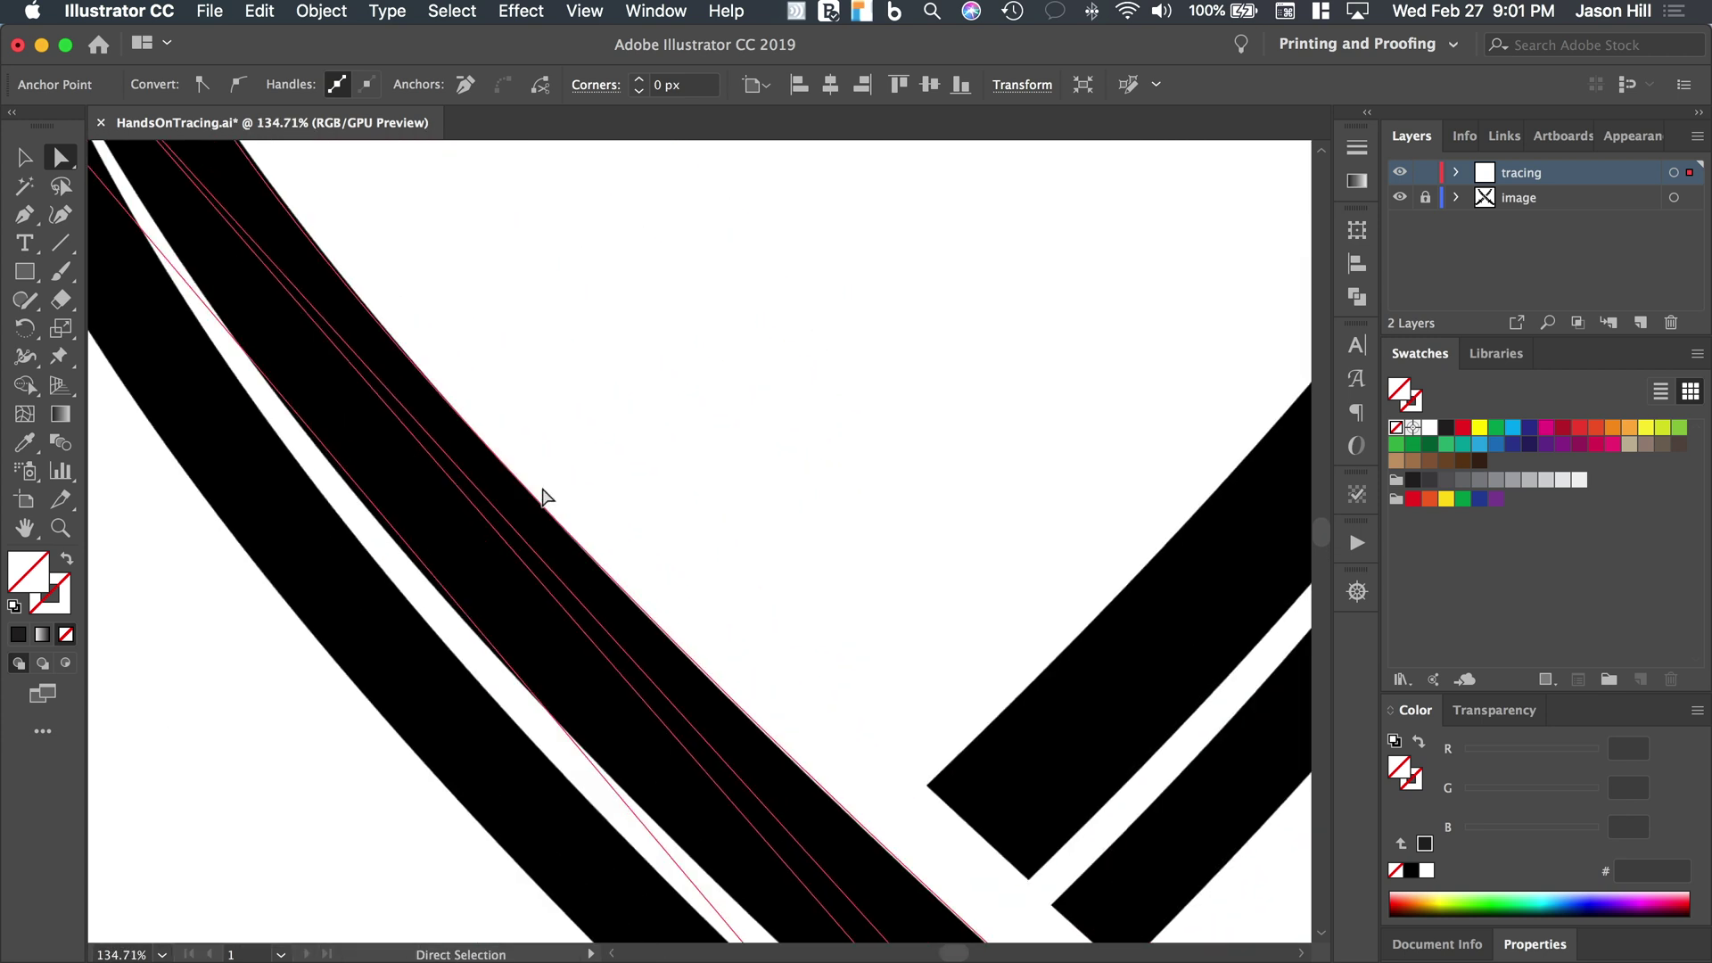
scroll(542, 490, "up", 3)
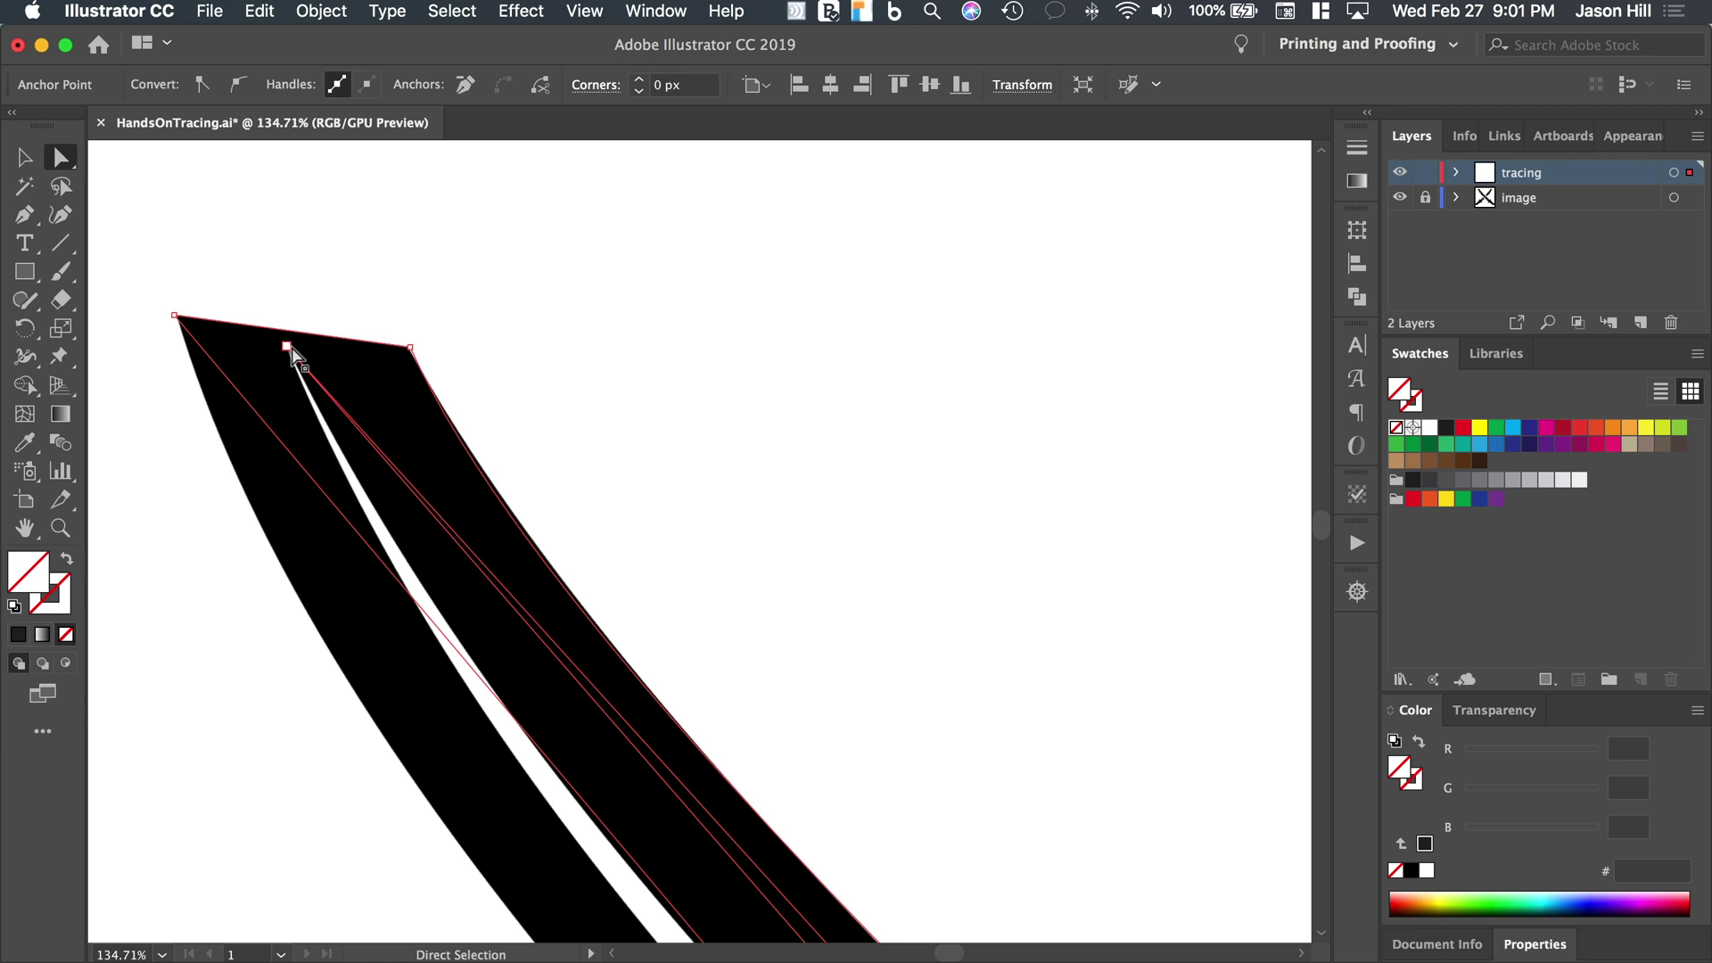
scroll(294, 355, "down", 6)
scroll(292, 350, "down", 4)
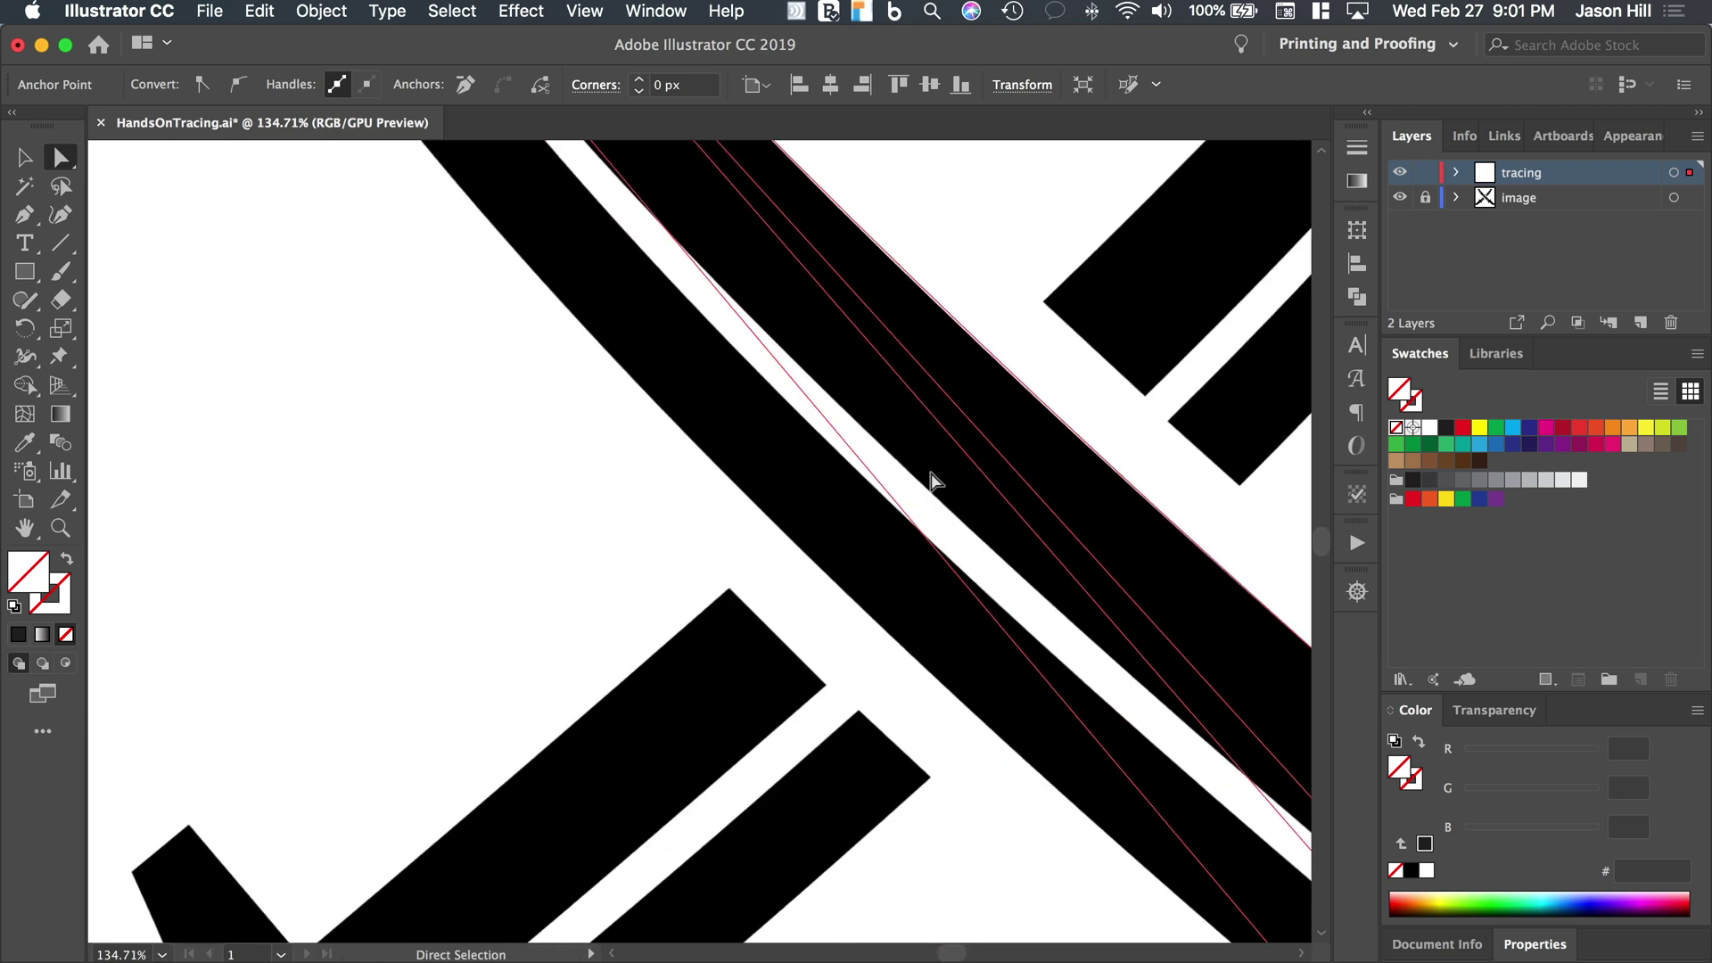
scroll(848, 507, "down", 3)
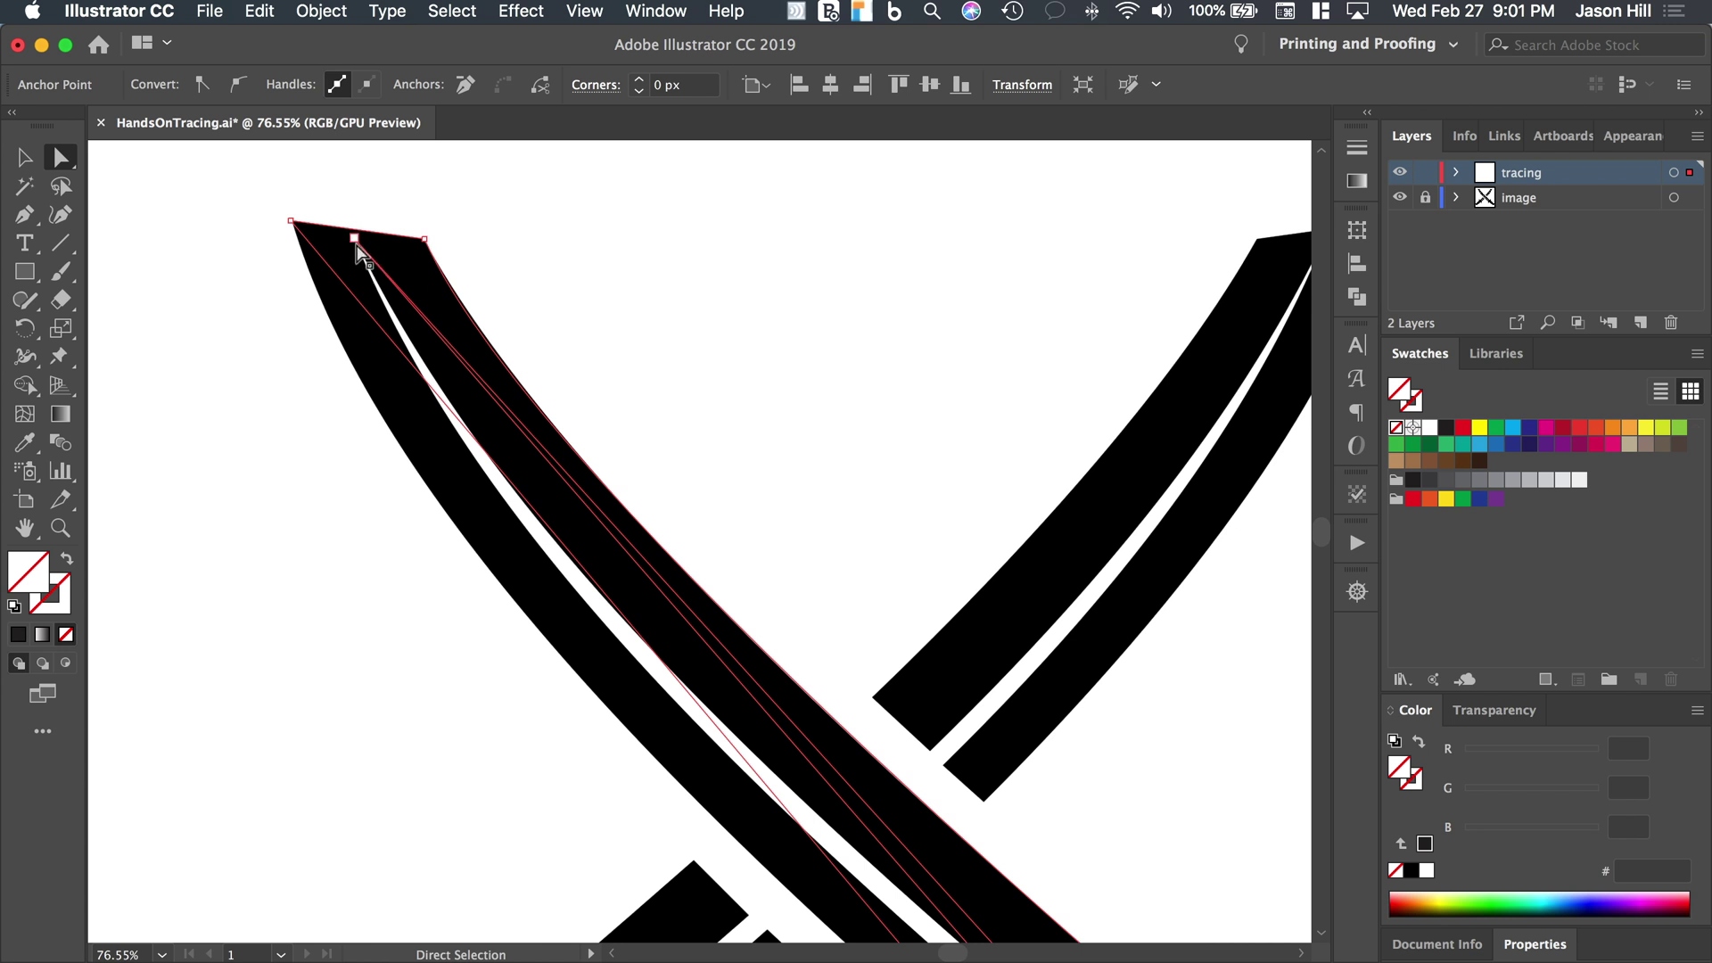
Convert the middle point at the blade tip into a smooth anchor
left_click(356, 245)
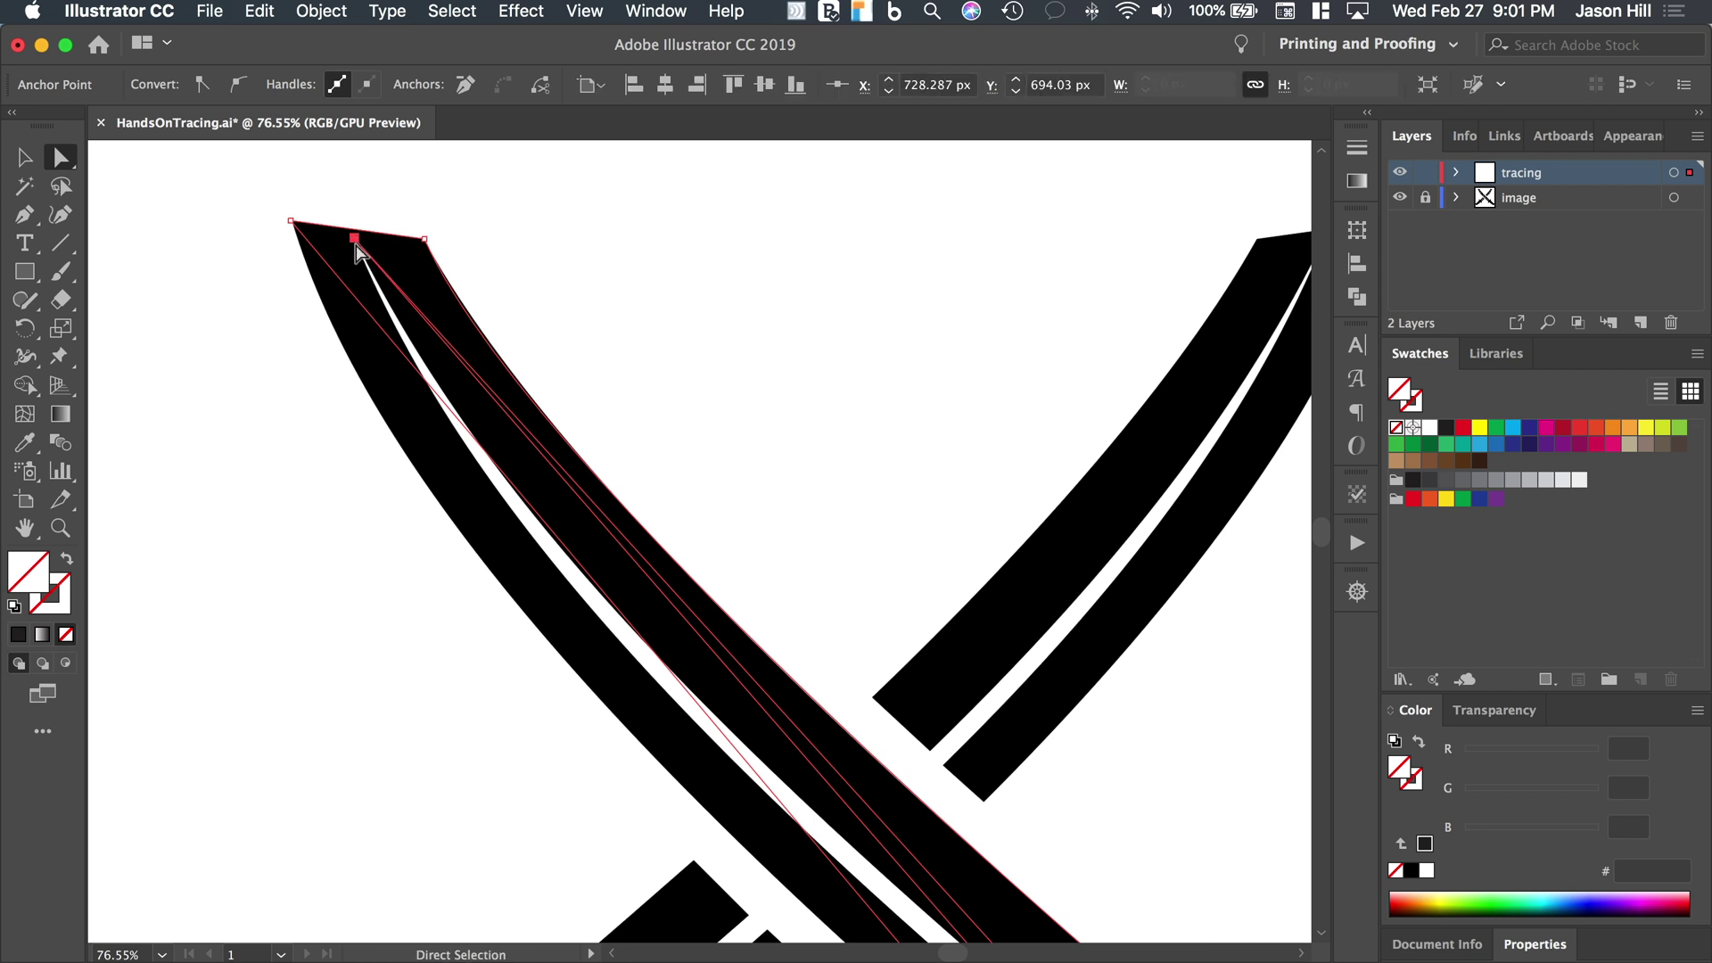
left_click(238, 85)
key("super+minus")
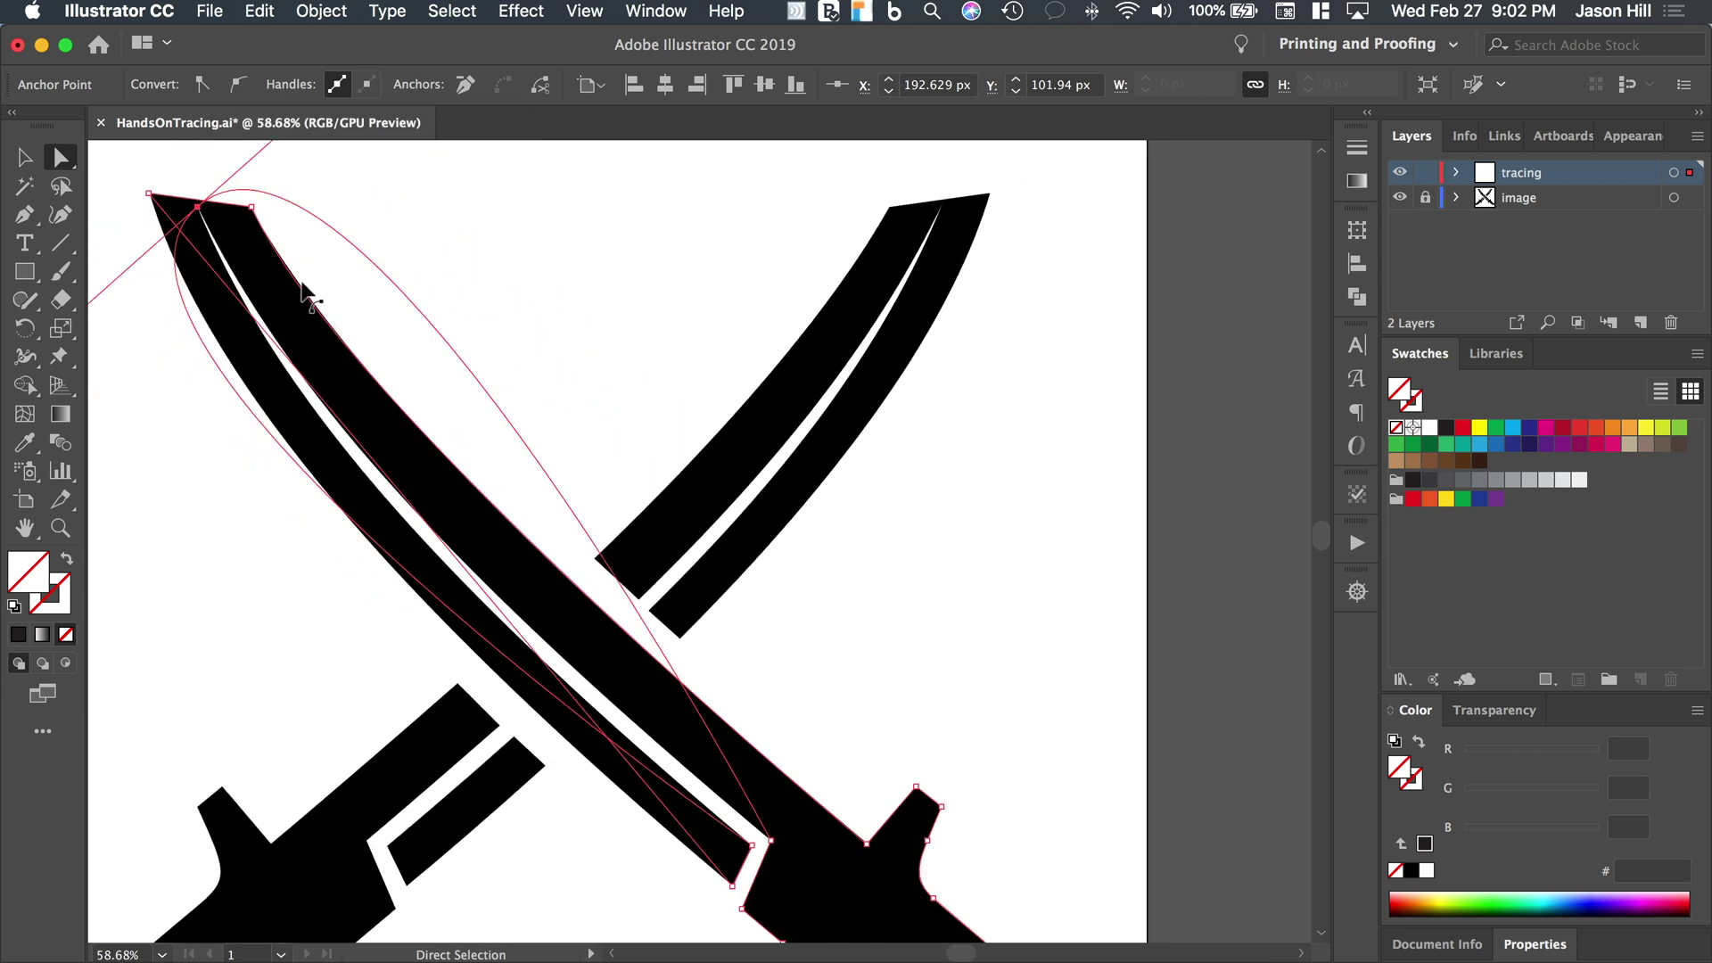
scroll(584, 297, "up", 5)
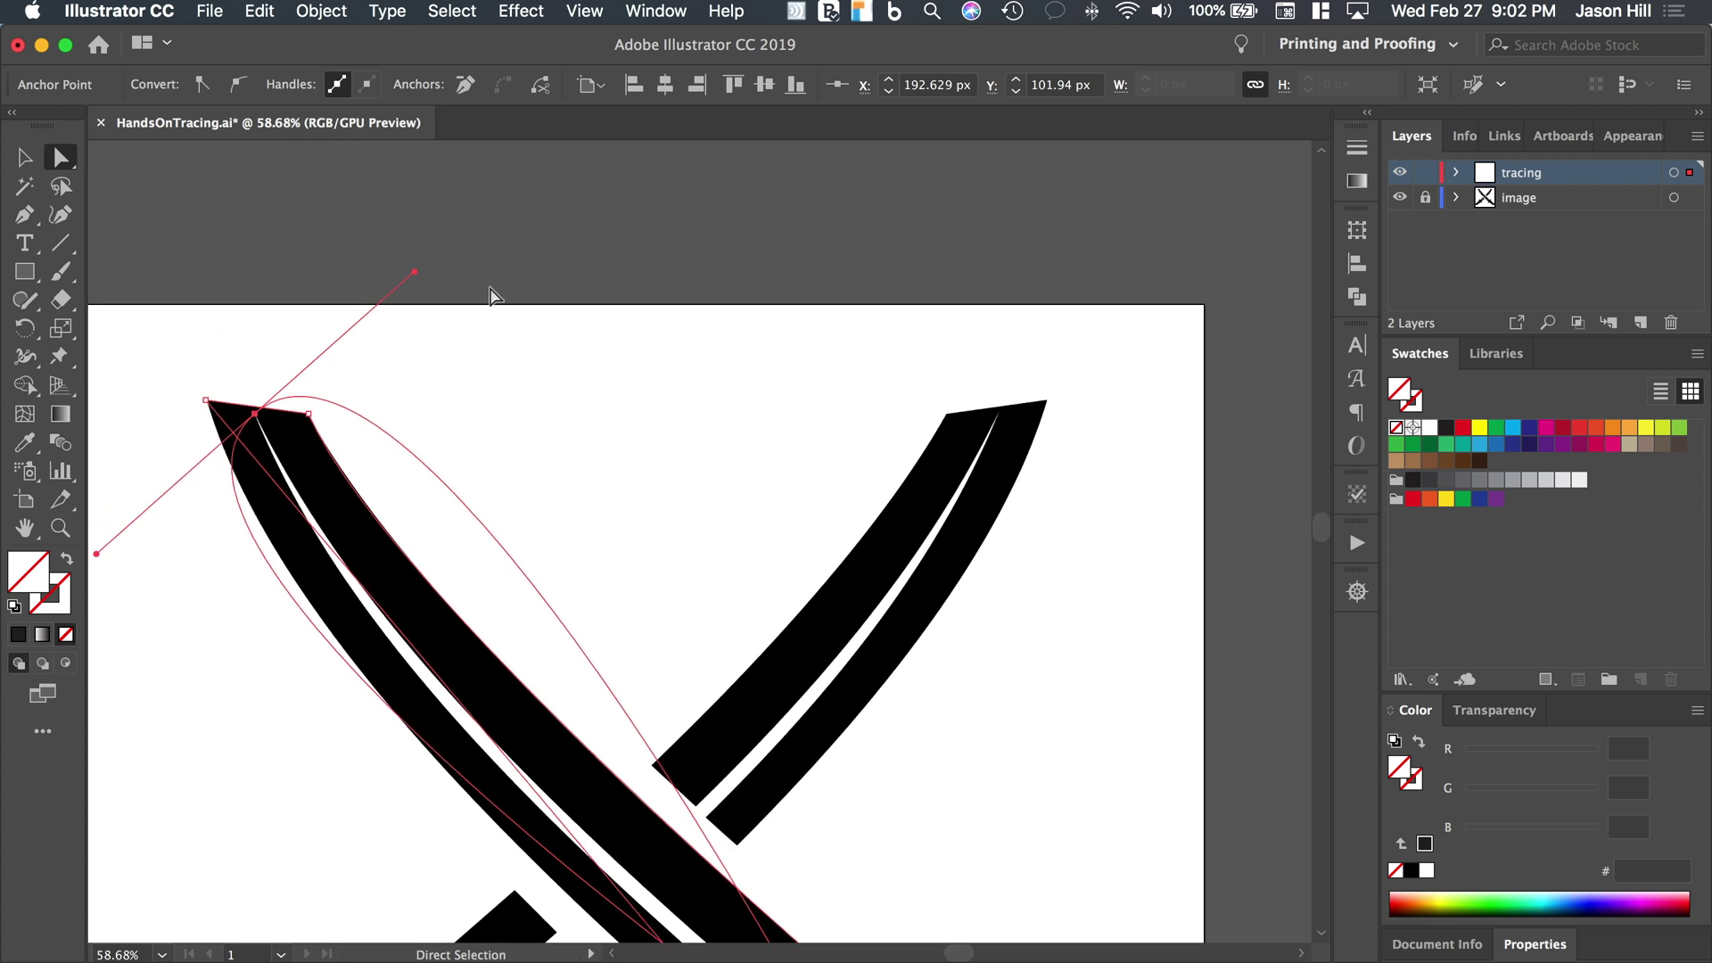
Alt-drag the tip's direction handles so the inner groove edge curves along the blade
key("alt")
left_click_drag(414, 272, 355, 608)
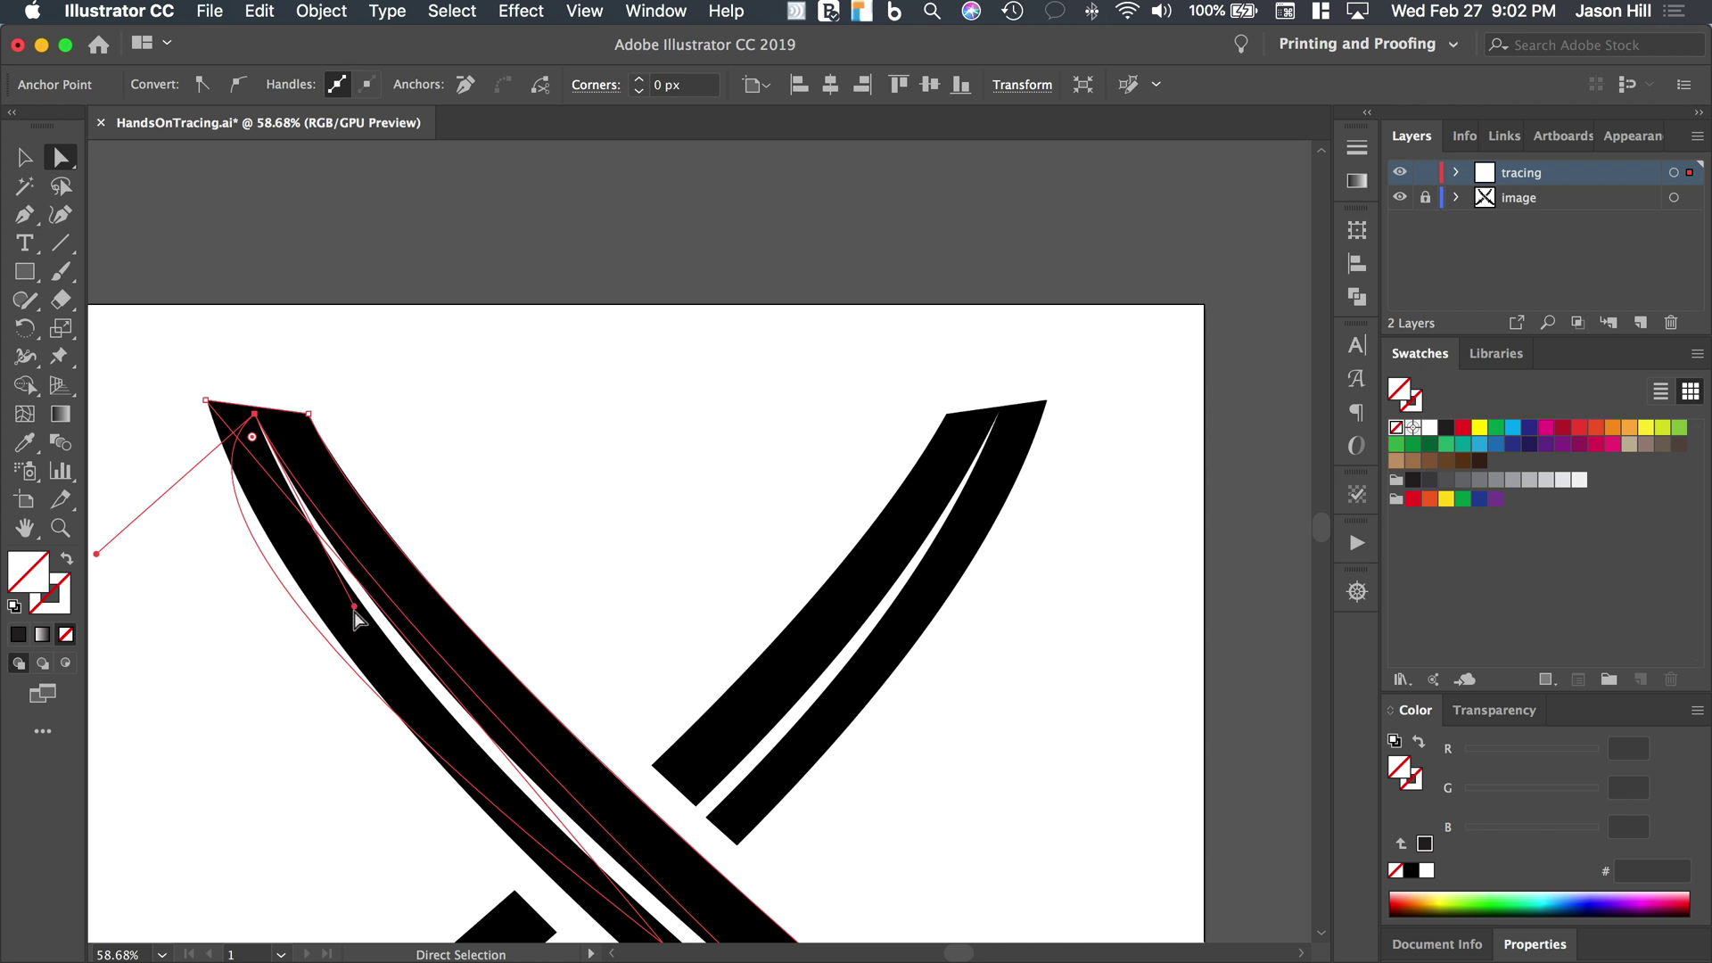
left_click_drag(354, 609, 356, 656)
left_click_drag(97, 554, 433, 694)
scroll(434, 693, "down", 3)
mouse_move(397, 560)
left_mouse_down()
mouse_move(451, 600)
mouse_move(409, 565)
mouse_move(366, 575)
mouse_move(394, 592)
mouse_move(371, 555)
left_mouse_up()
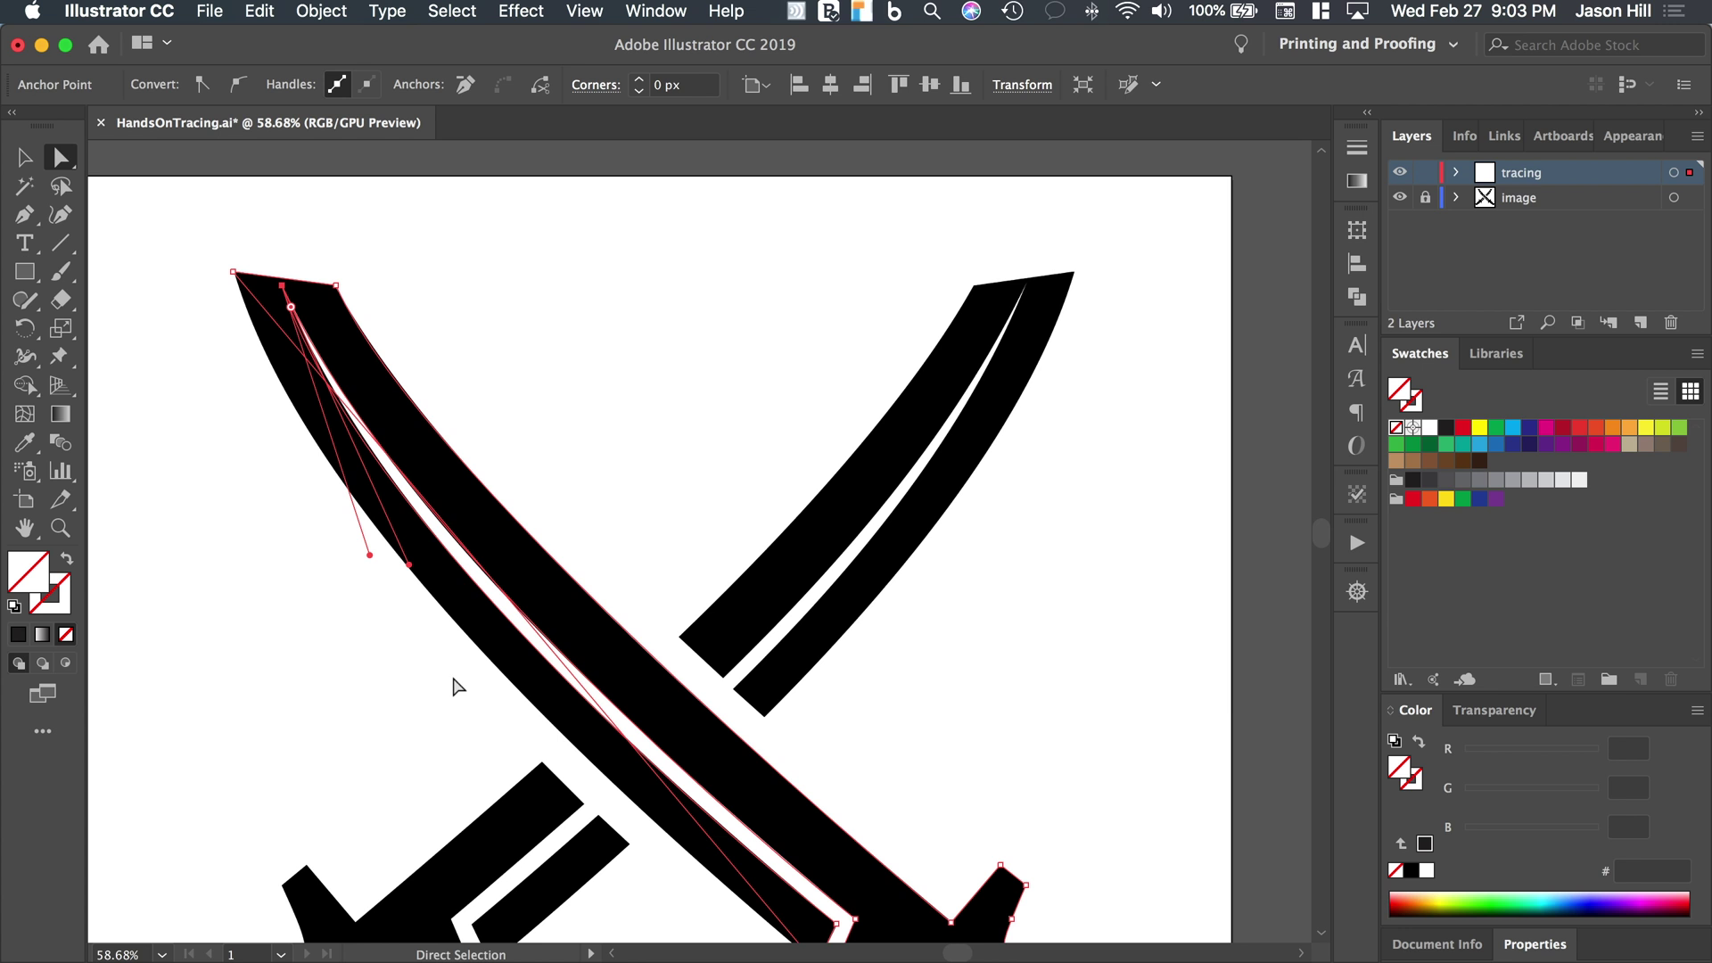
Convert the blade-tip anchor into a smooth point
scroll(454, 686, "down", 5)
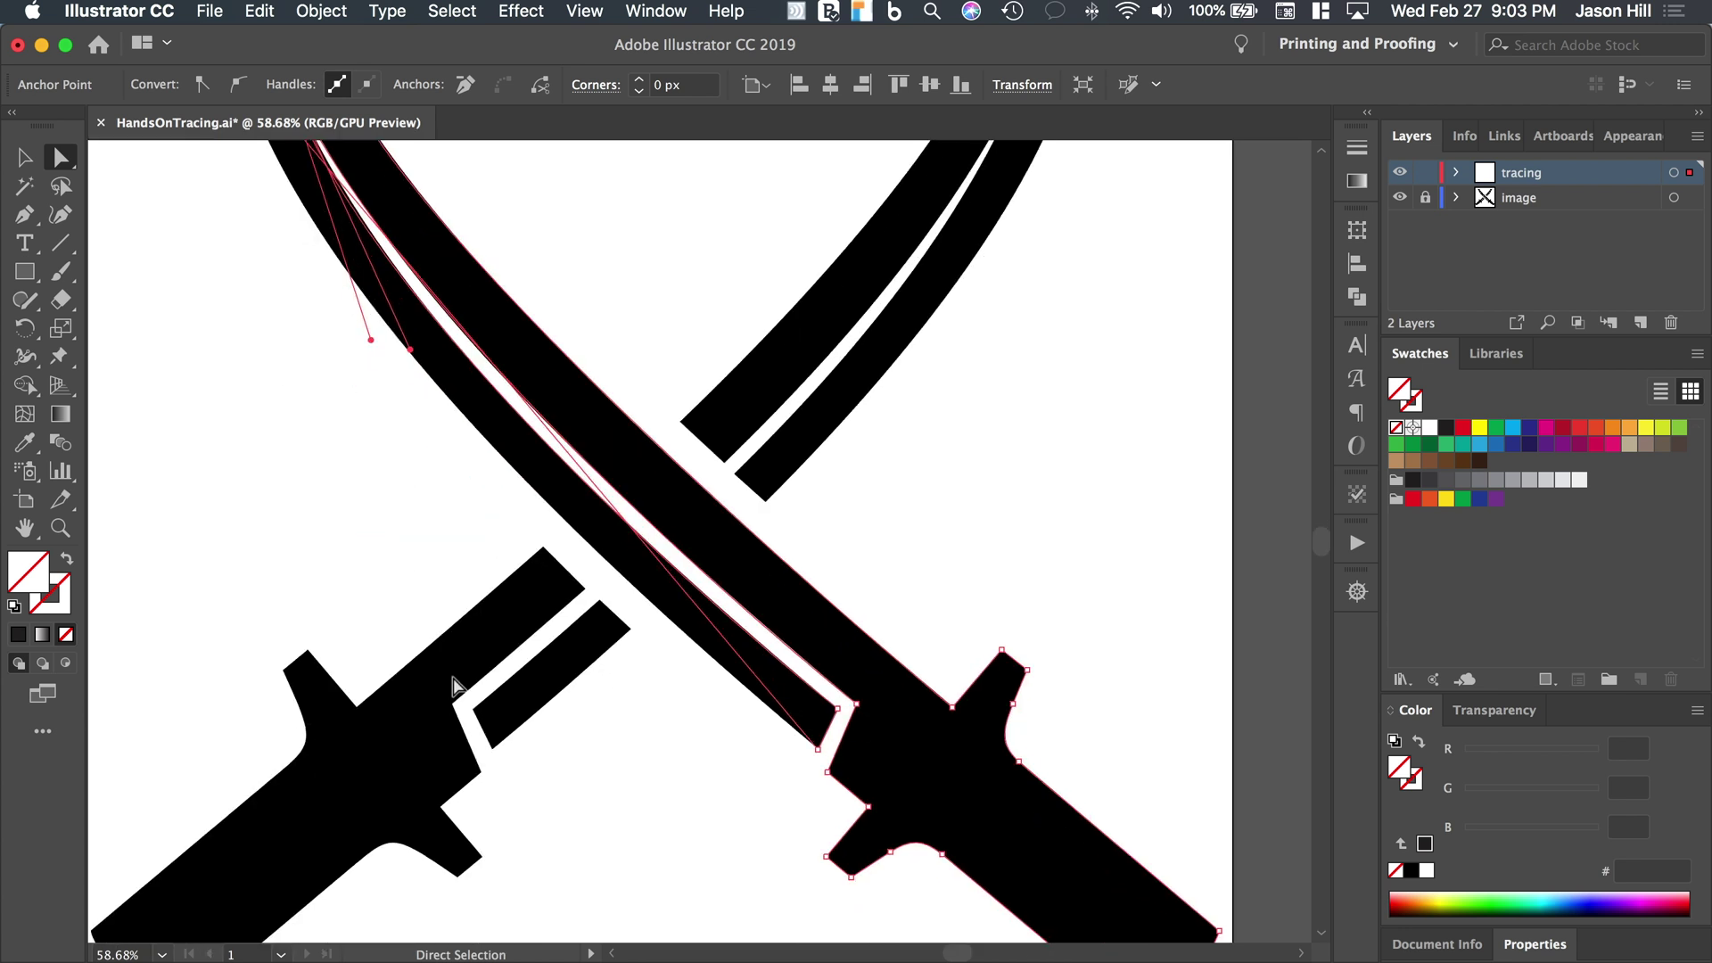
scroll(725, 598, "up", 2)
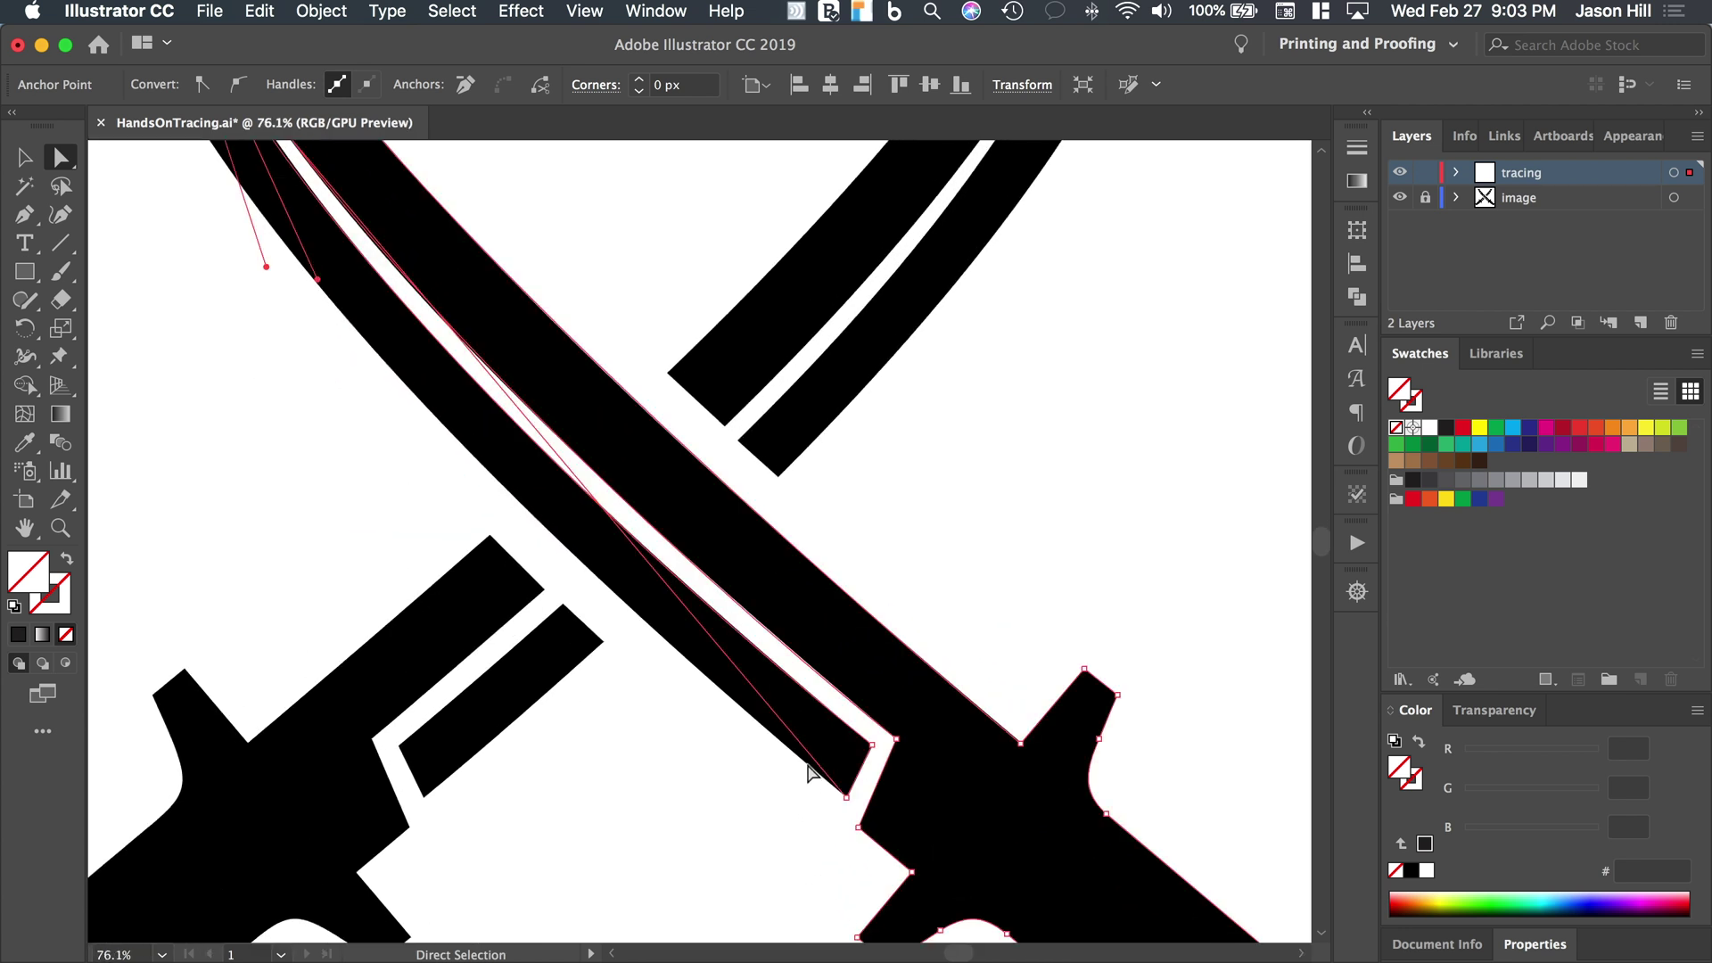
left_click(846, 798)
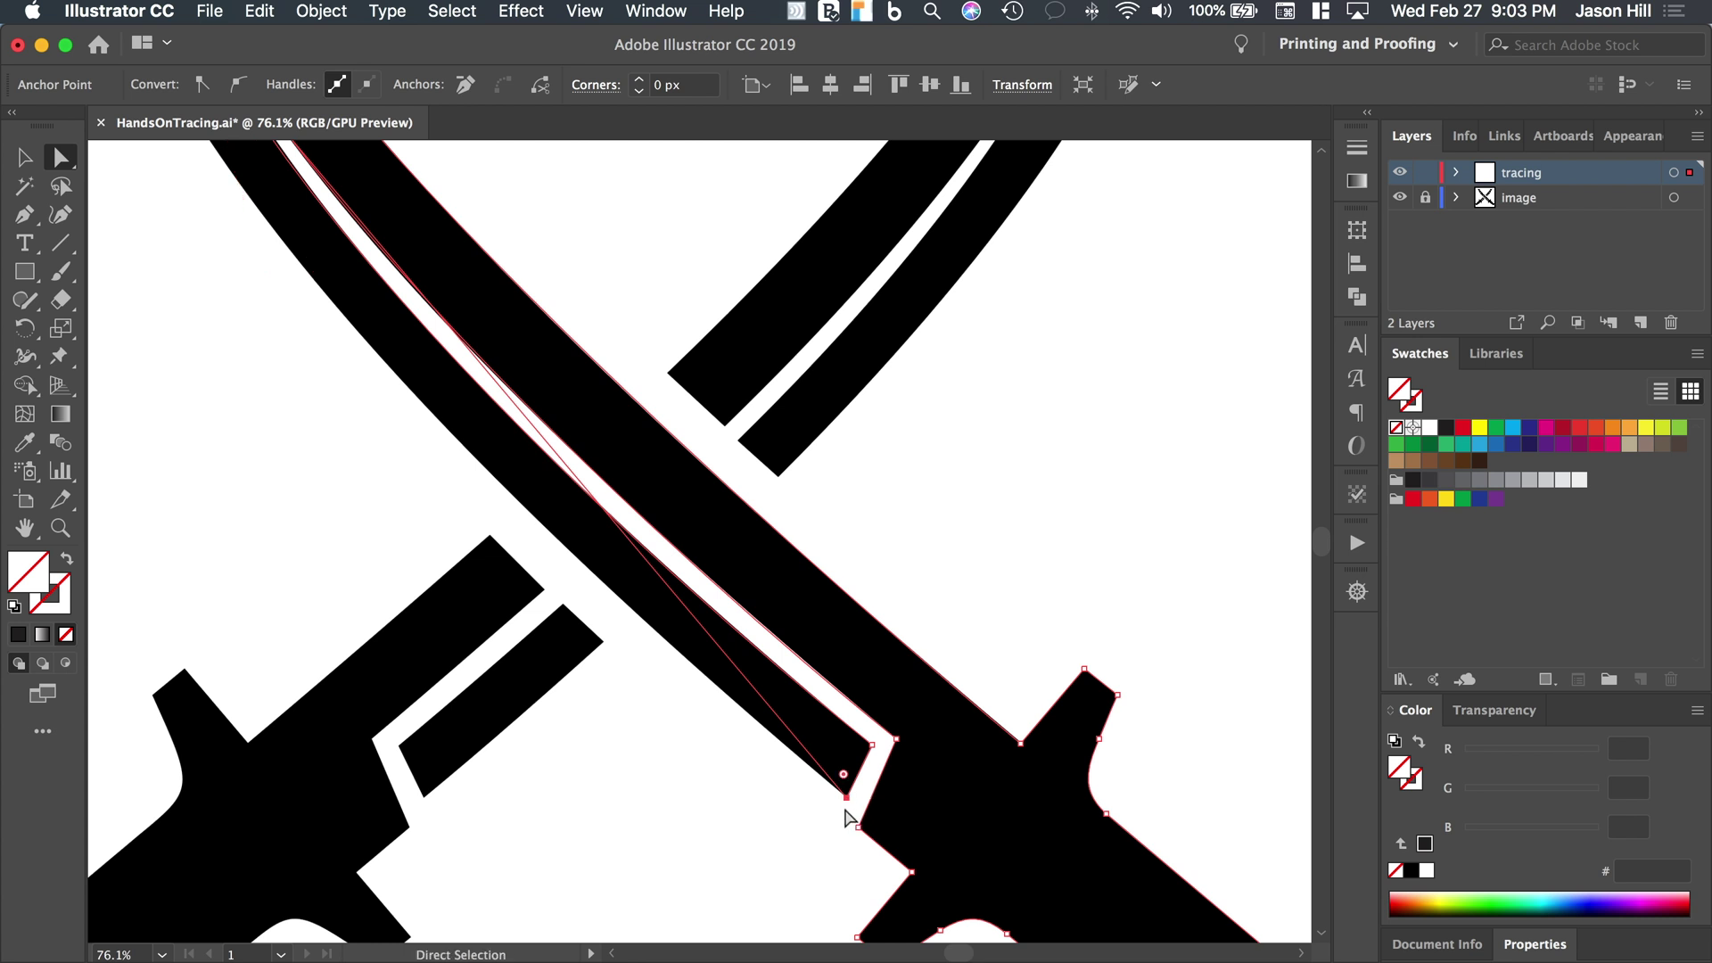
left_click(238, 84)
Alt-drag one handle so the inner blade edge curves smoothly from tip to guard corner
scroll(786, 809, "up", 5)
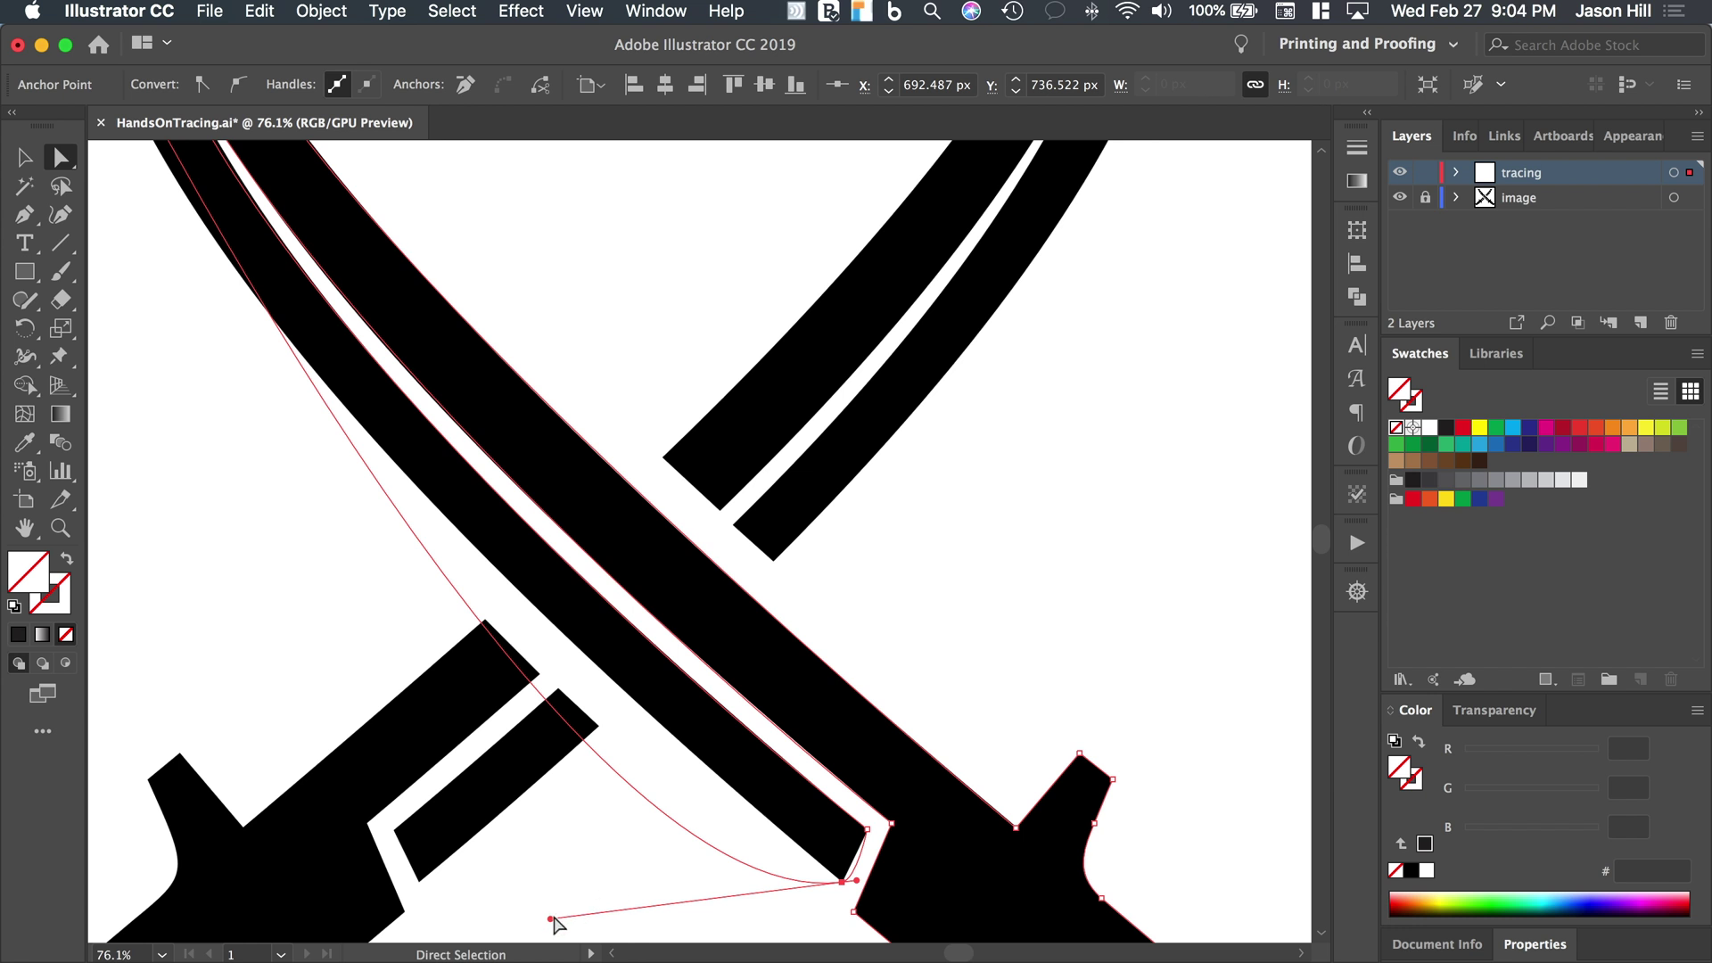
scroll(554, 815, "down", 8)
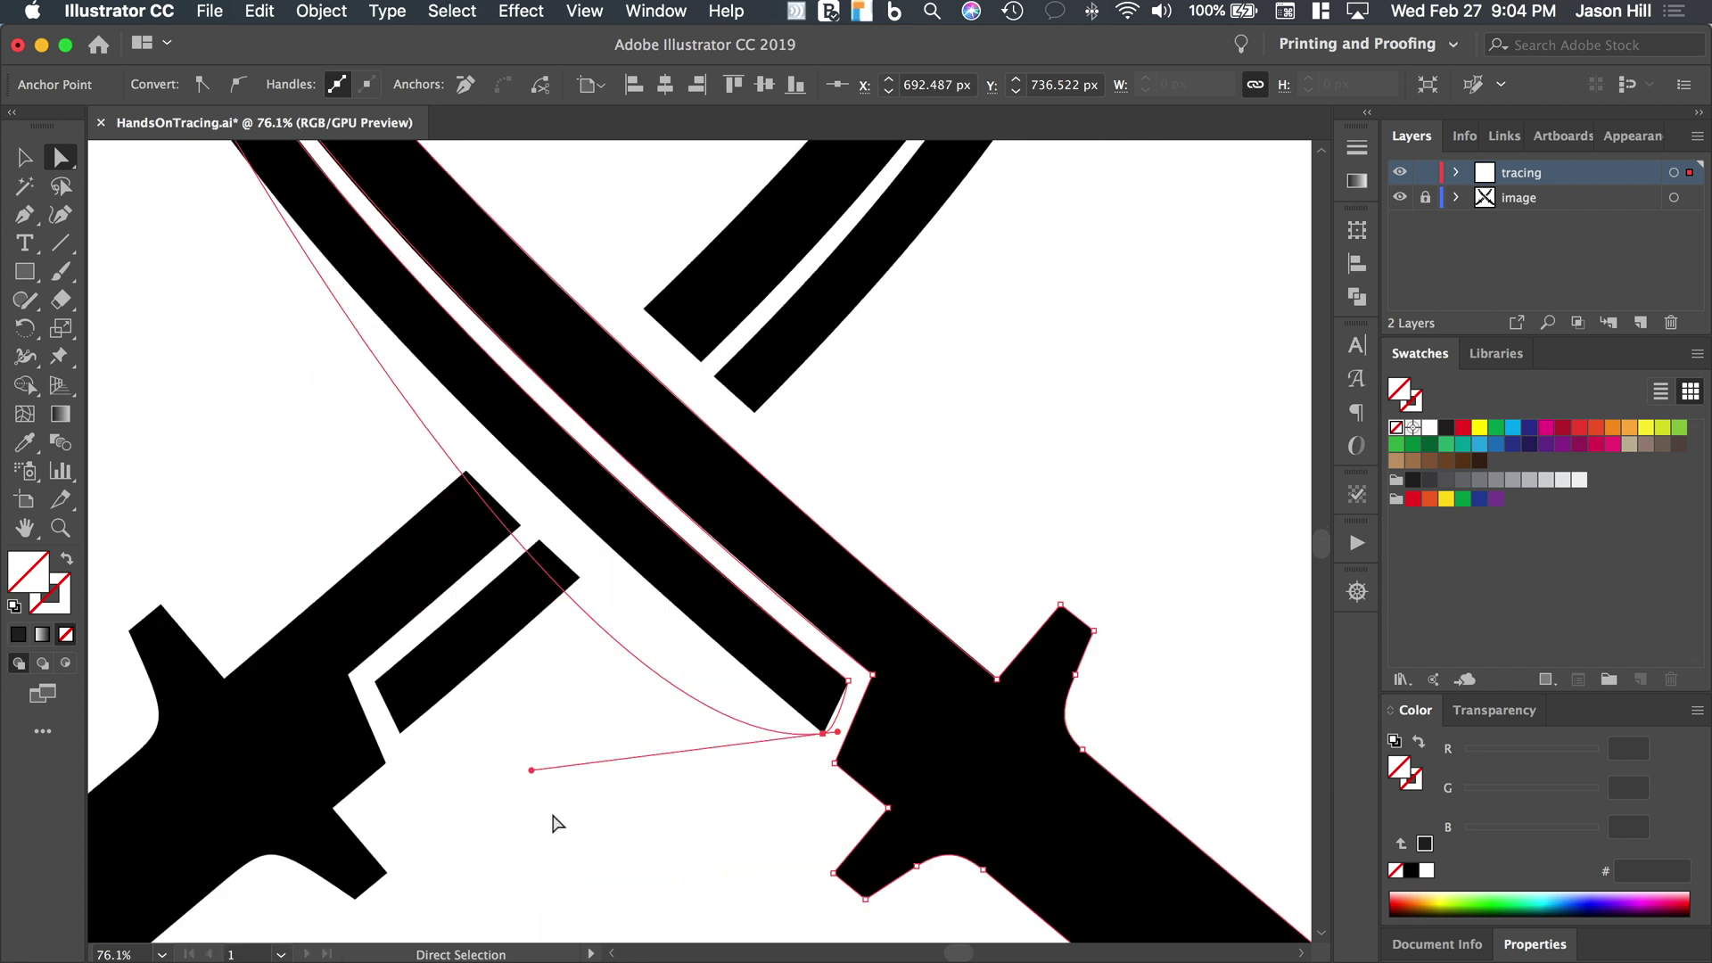
key("alt")
left_click_drag(531, 769, 593, 667)
key("alt")
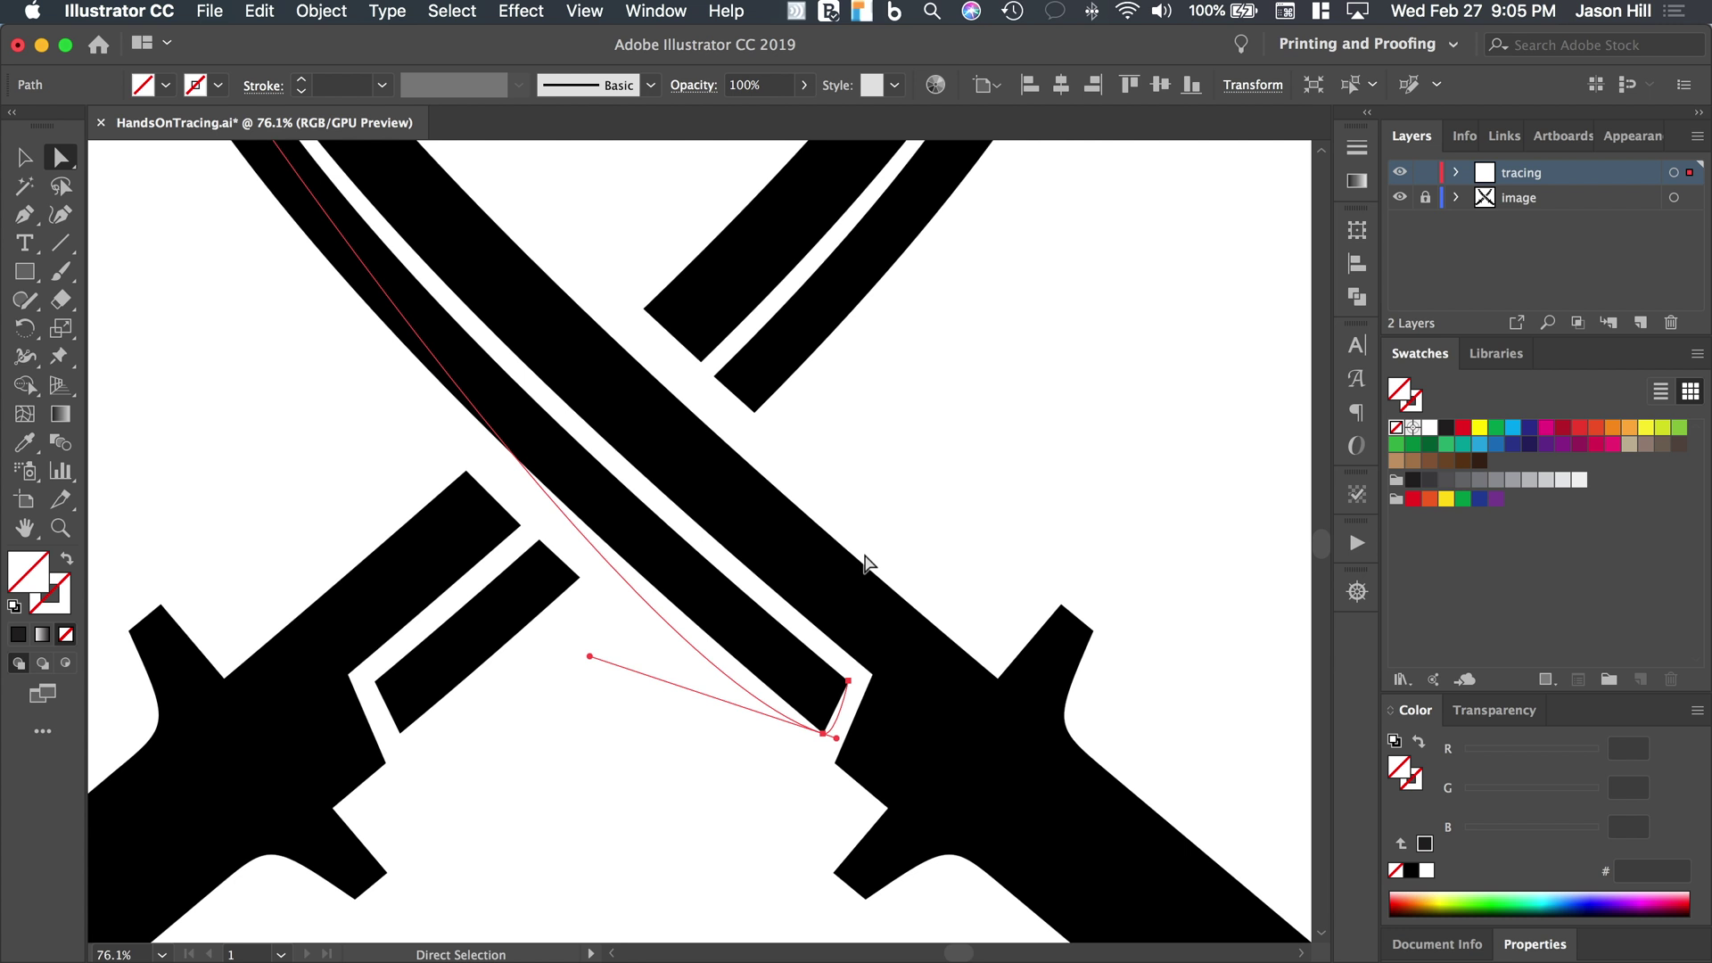
Marquee-select and delete the stray duplicate copy of the sword path
key("v")
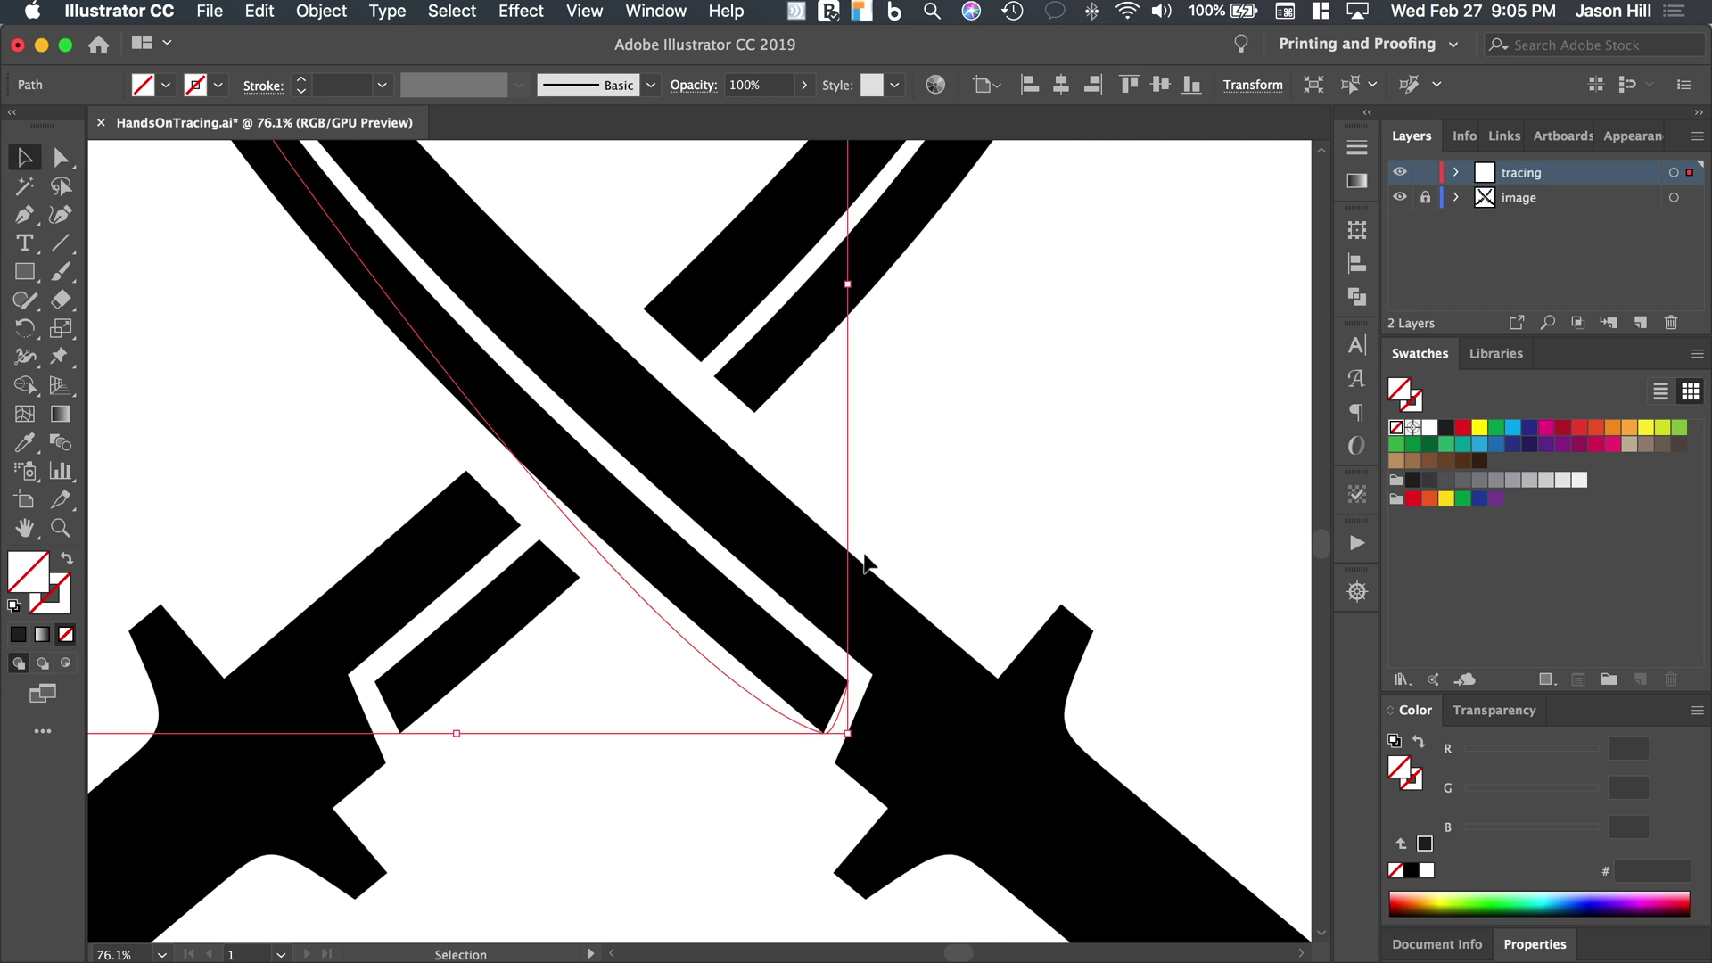
left_click_drag(1128, 453, 613, 812)
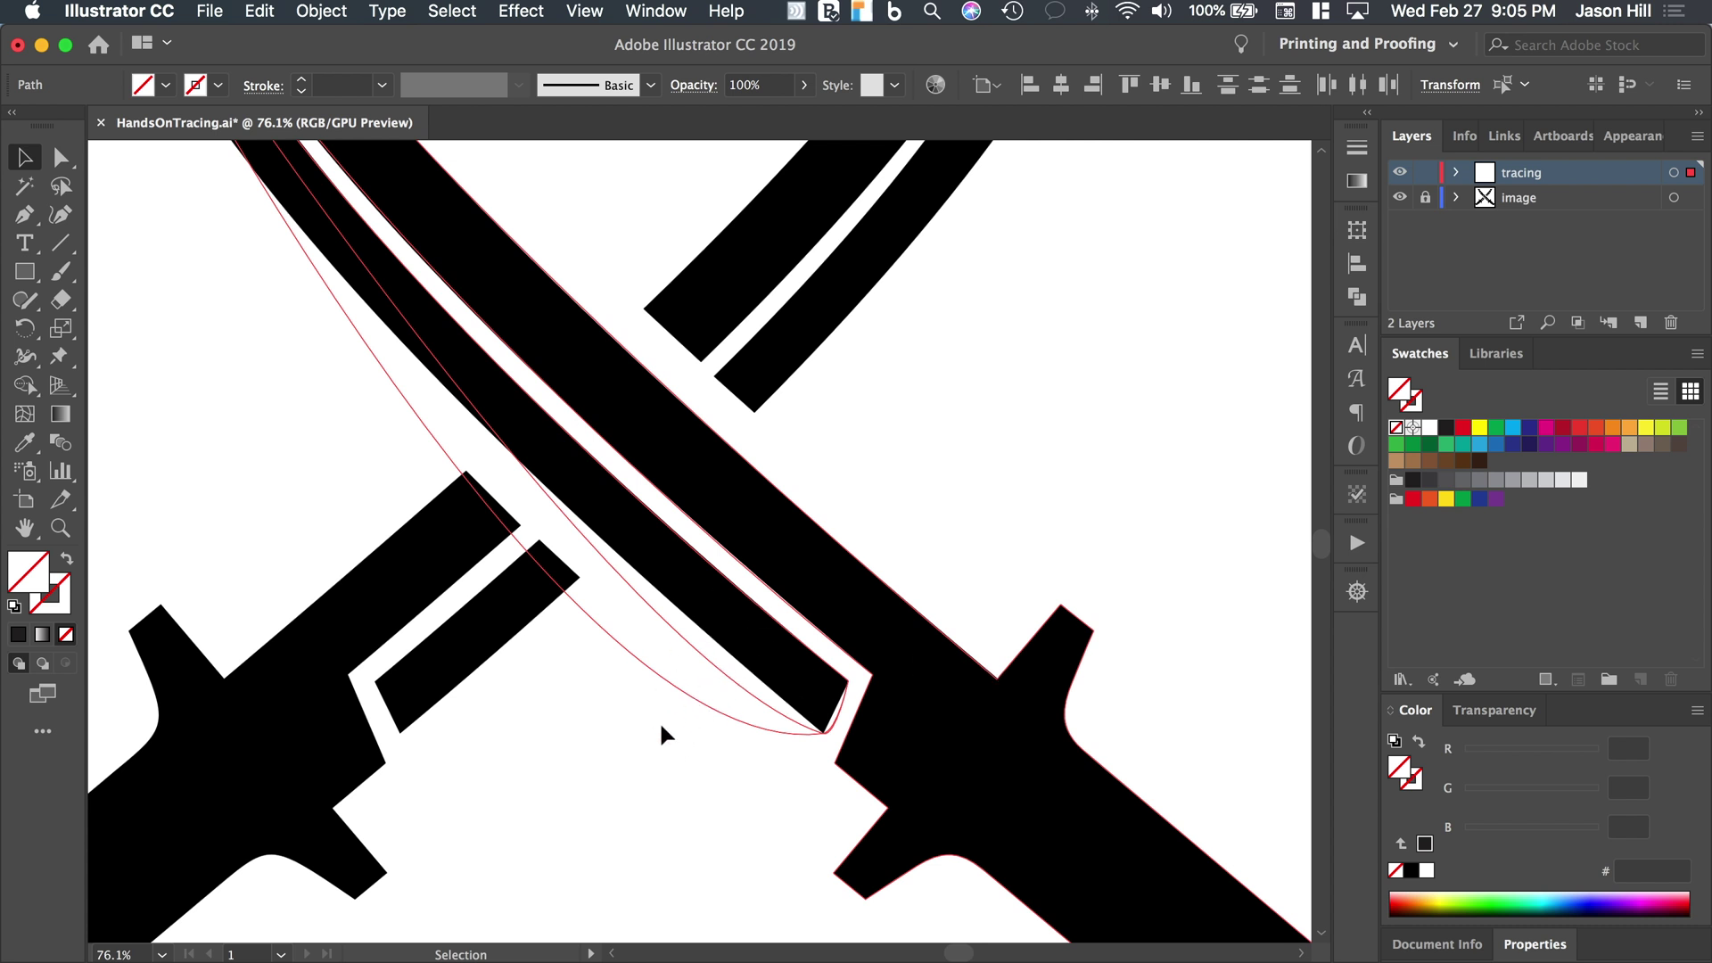
key("Delete")
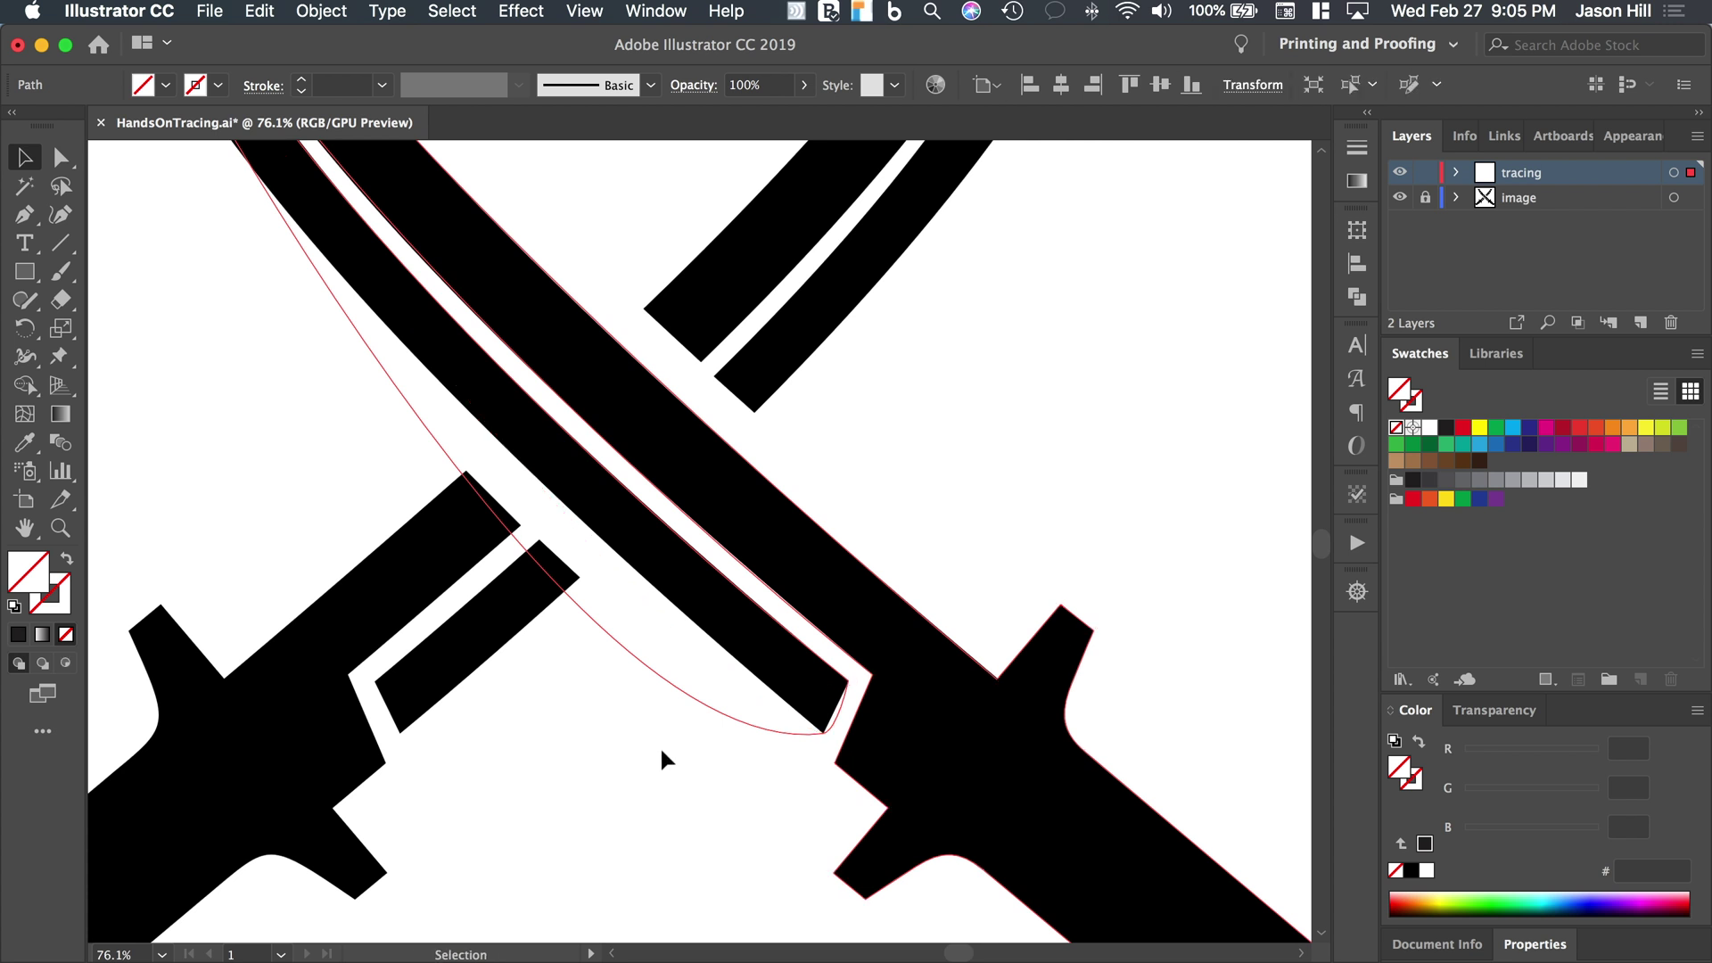
Alt-drag the blade-tip anchor's handles to bend the outer blade edge
key("a")
left_click(822, 734)
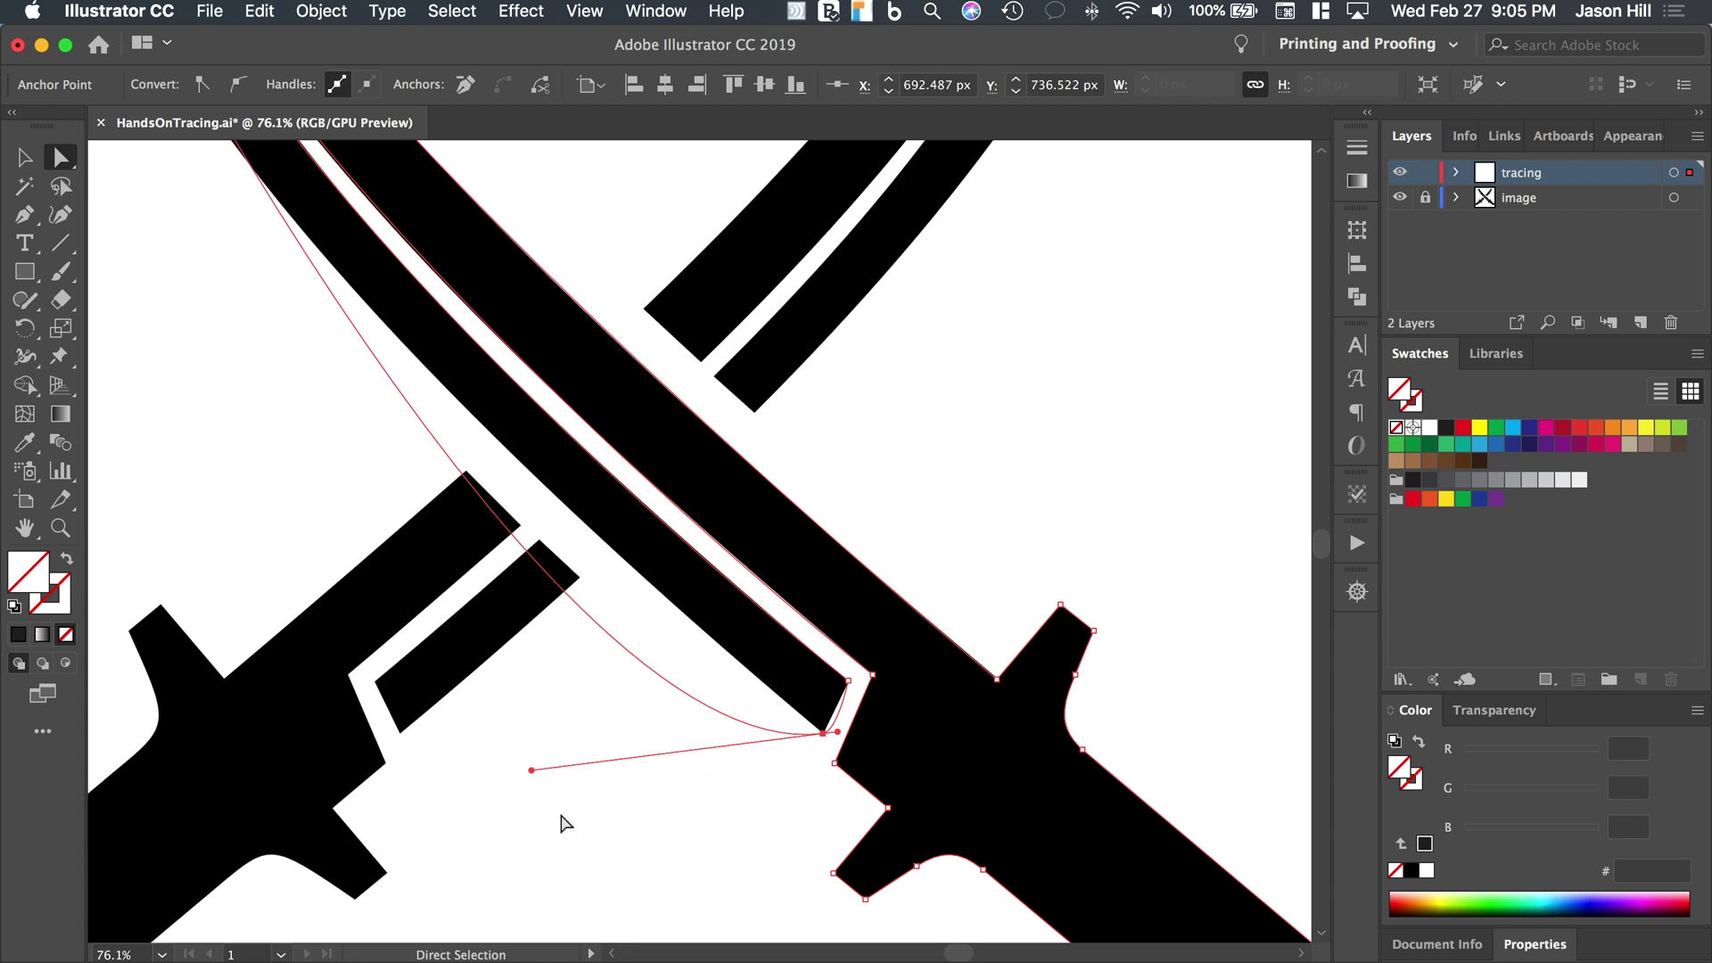
key("alt")
left_click_drag(531, 770, 179, 240)
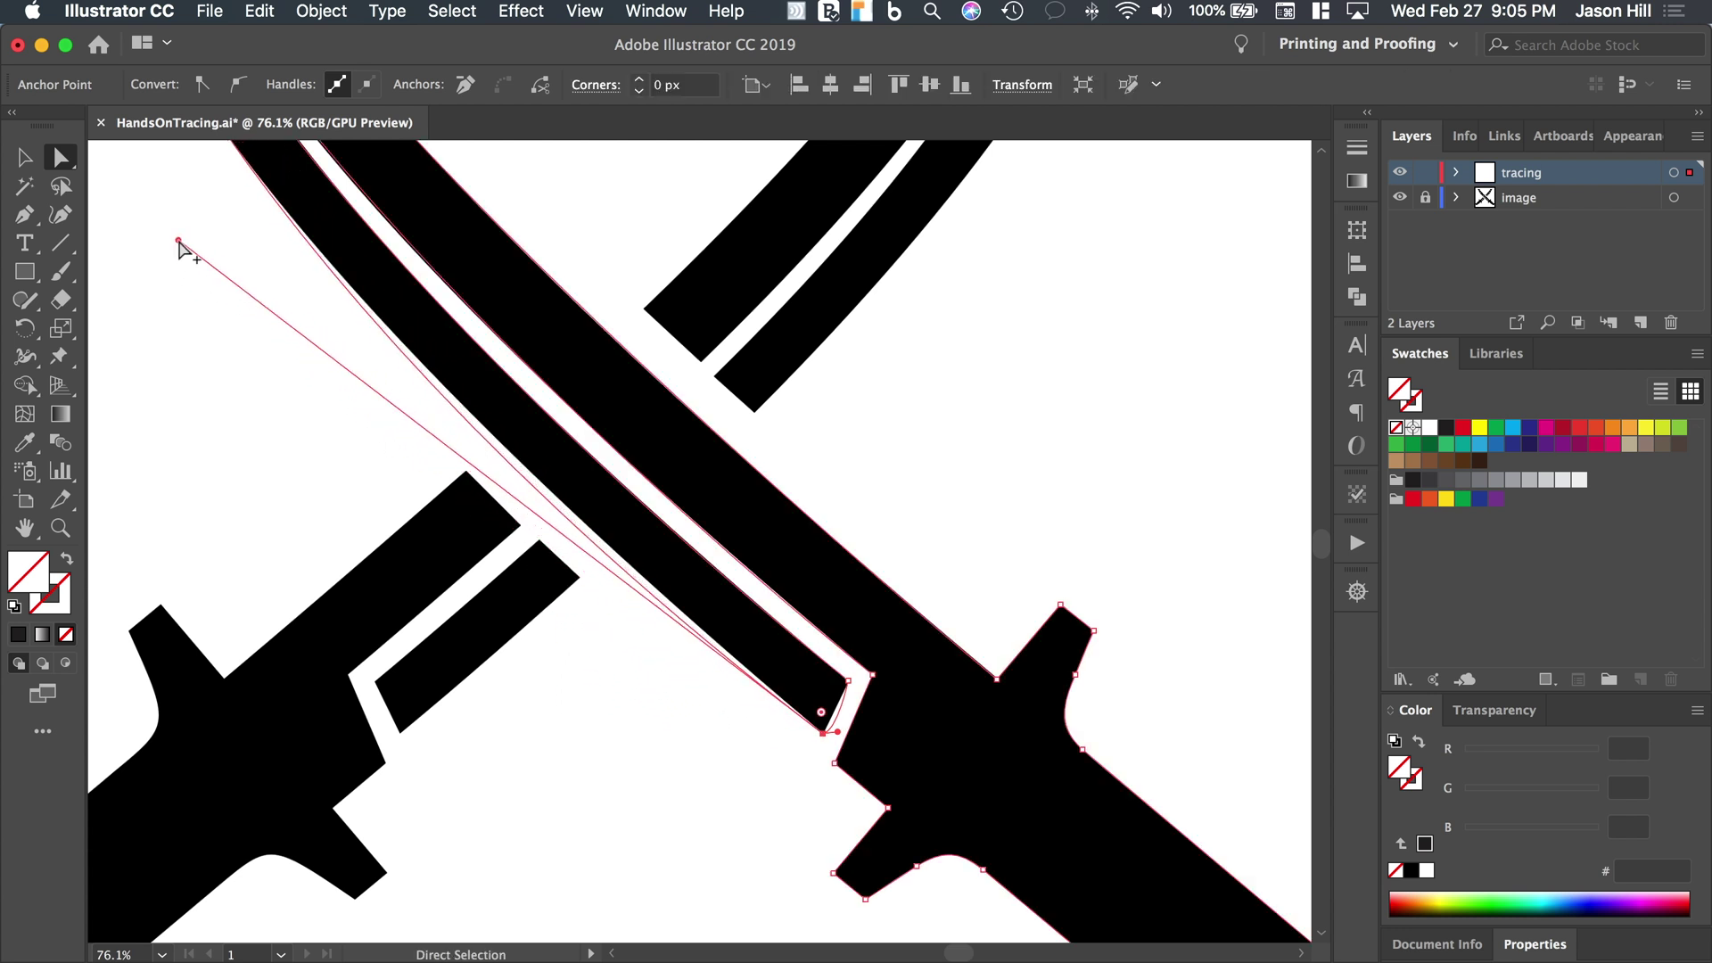
left_click_drag(838, 736, 843, 728)
Reposition the blade-tip anchor and pull its handle so the curve hugs the blade
left_click(845, 735, "super")
mouse_move(845, 736)
left_mouse_down()
mouse_move(847, 713)
mouse_move(825, 754)
left_mouse_up()
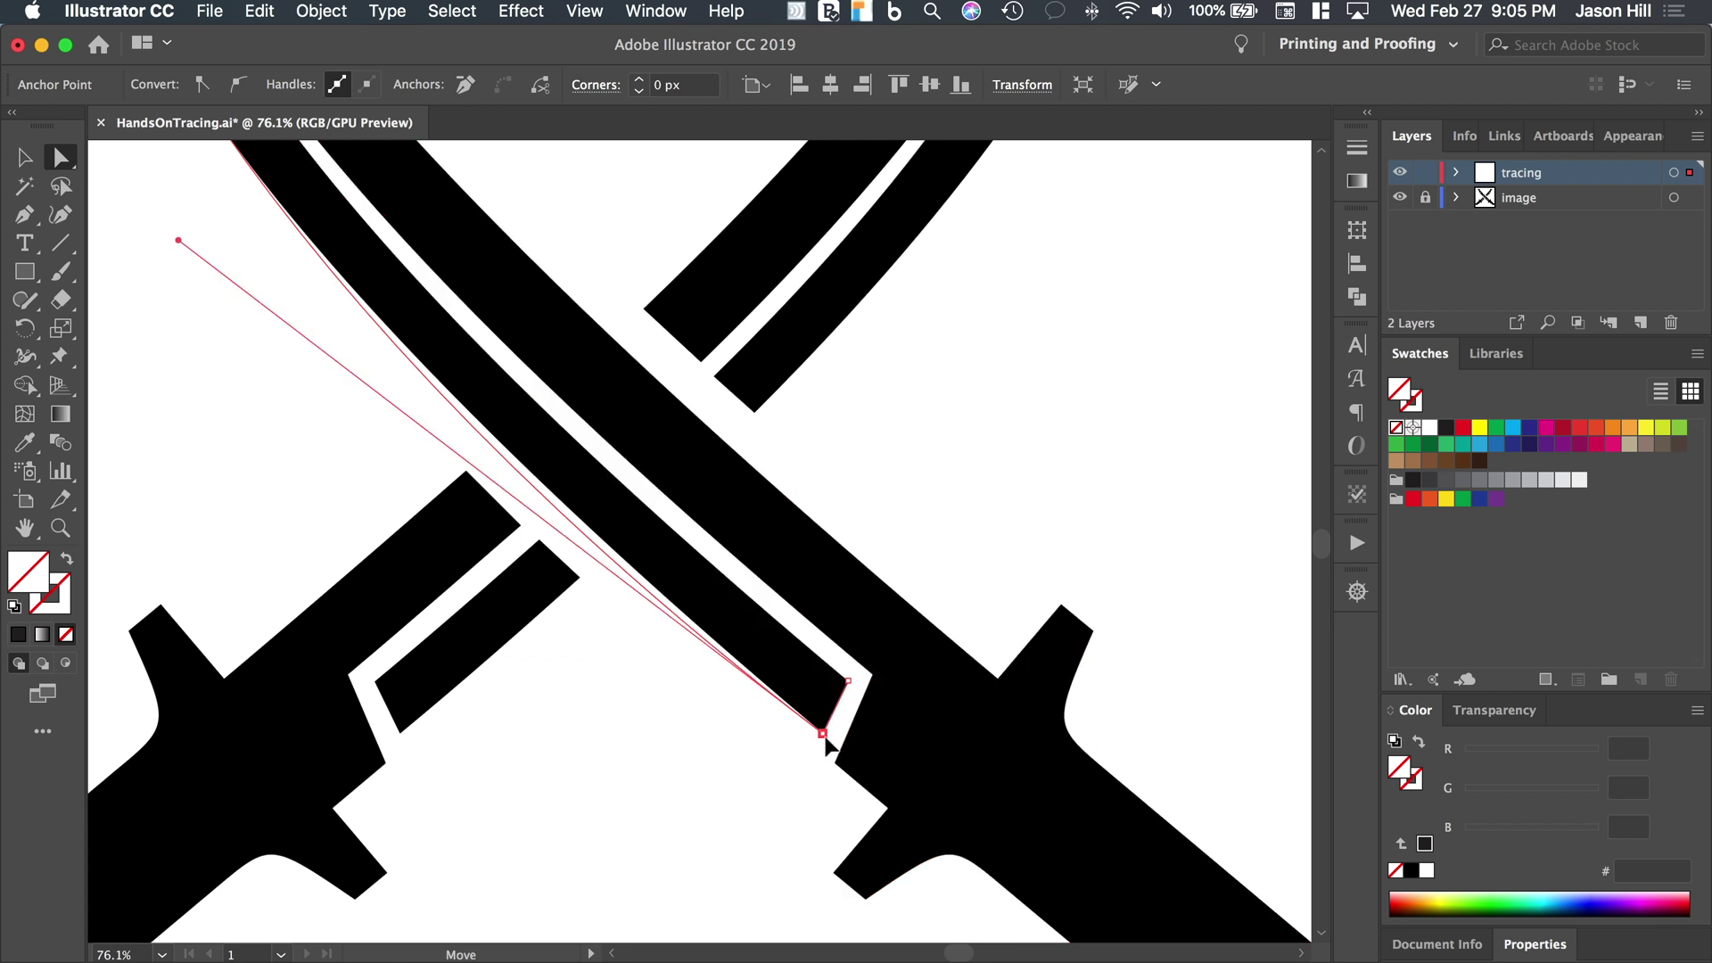
left_click(824, 737)
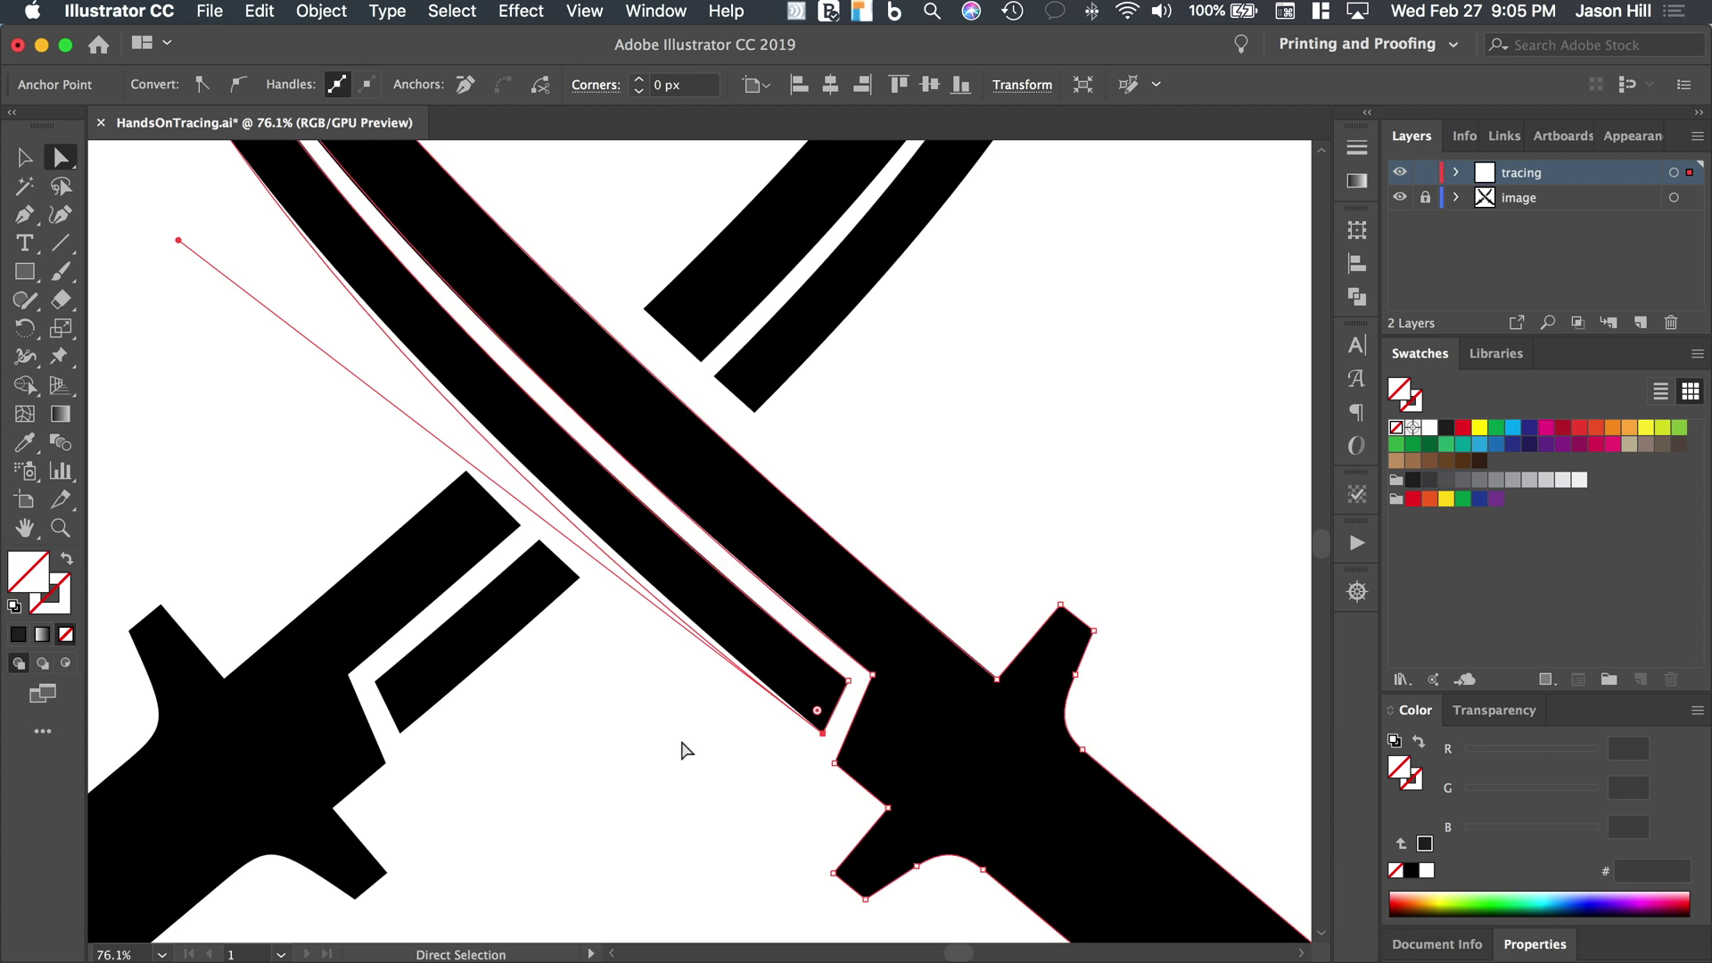
scroll(684, 749, "down", 3)
scroll(680, 747, "up", 2)
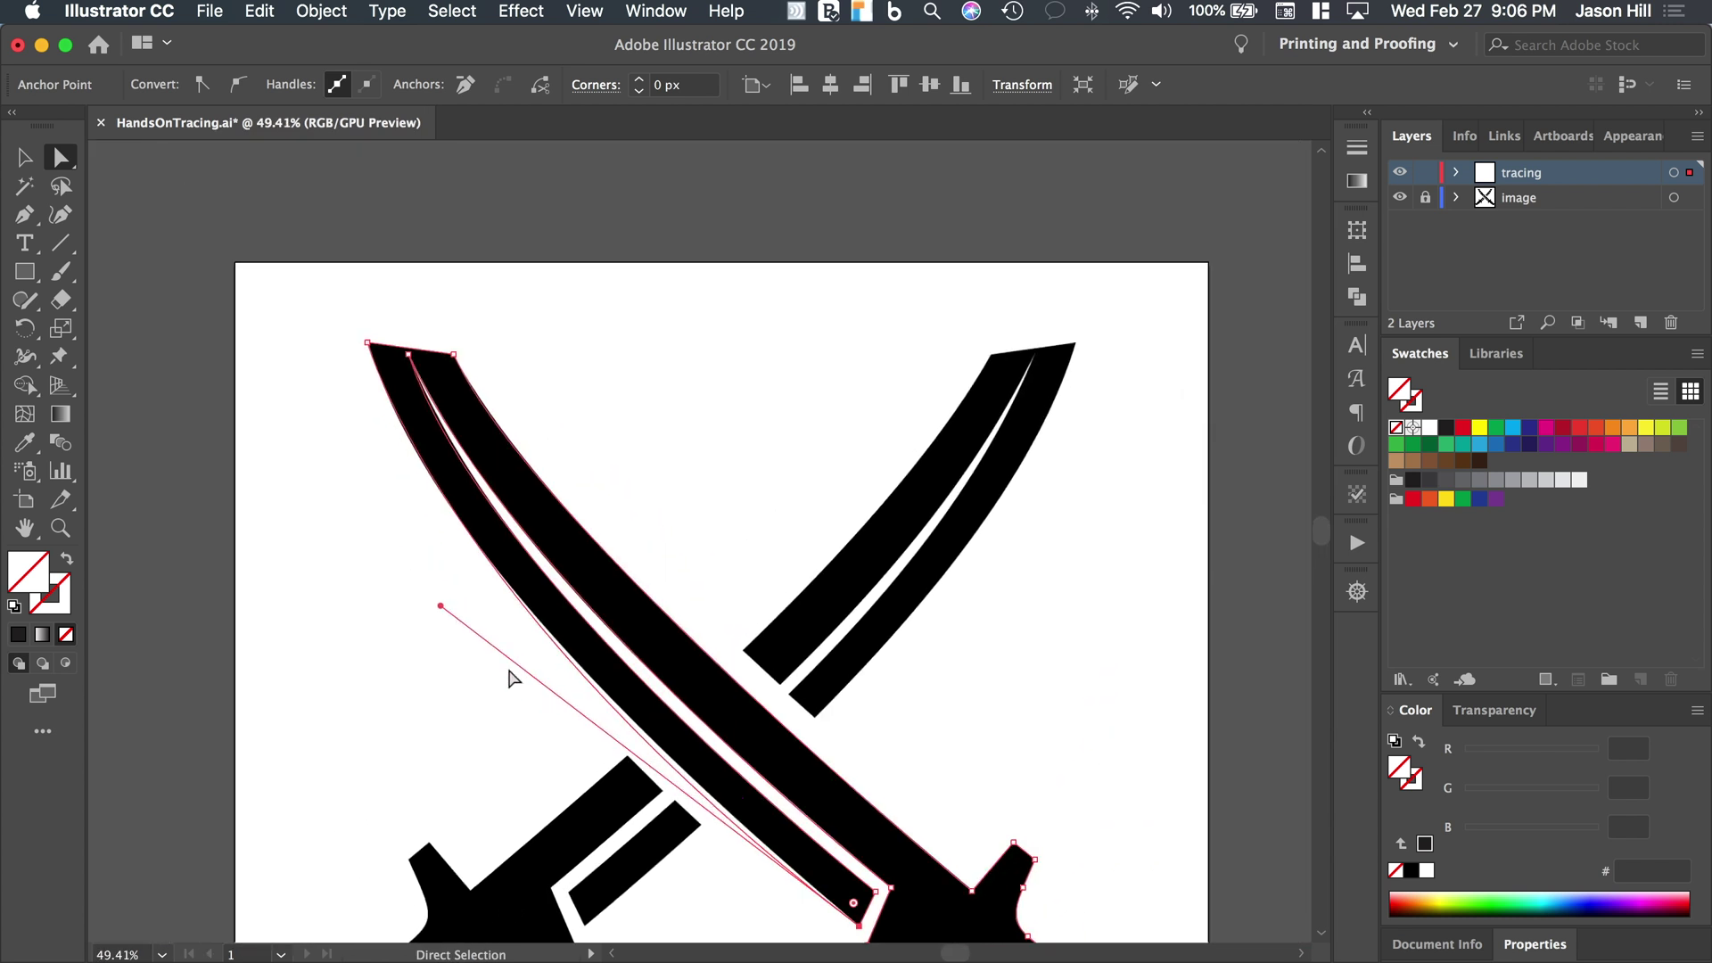
left_click_drag(439, 607, 410, 564)
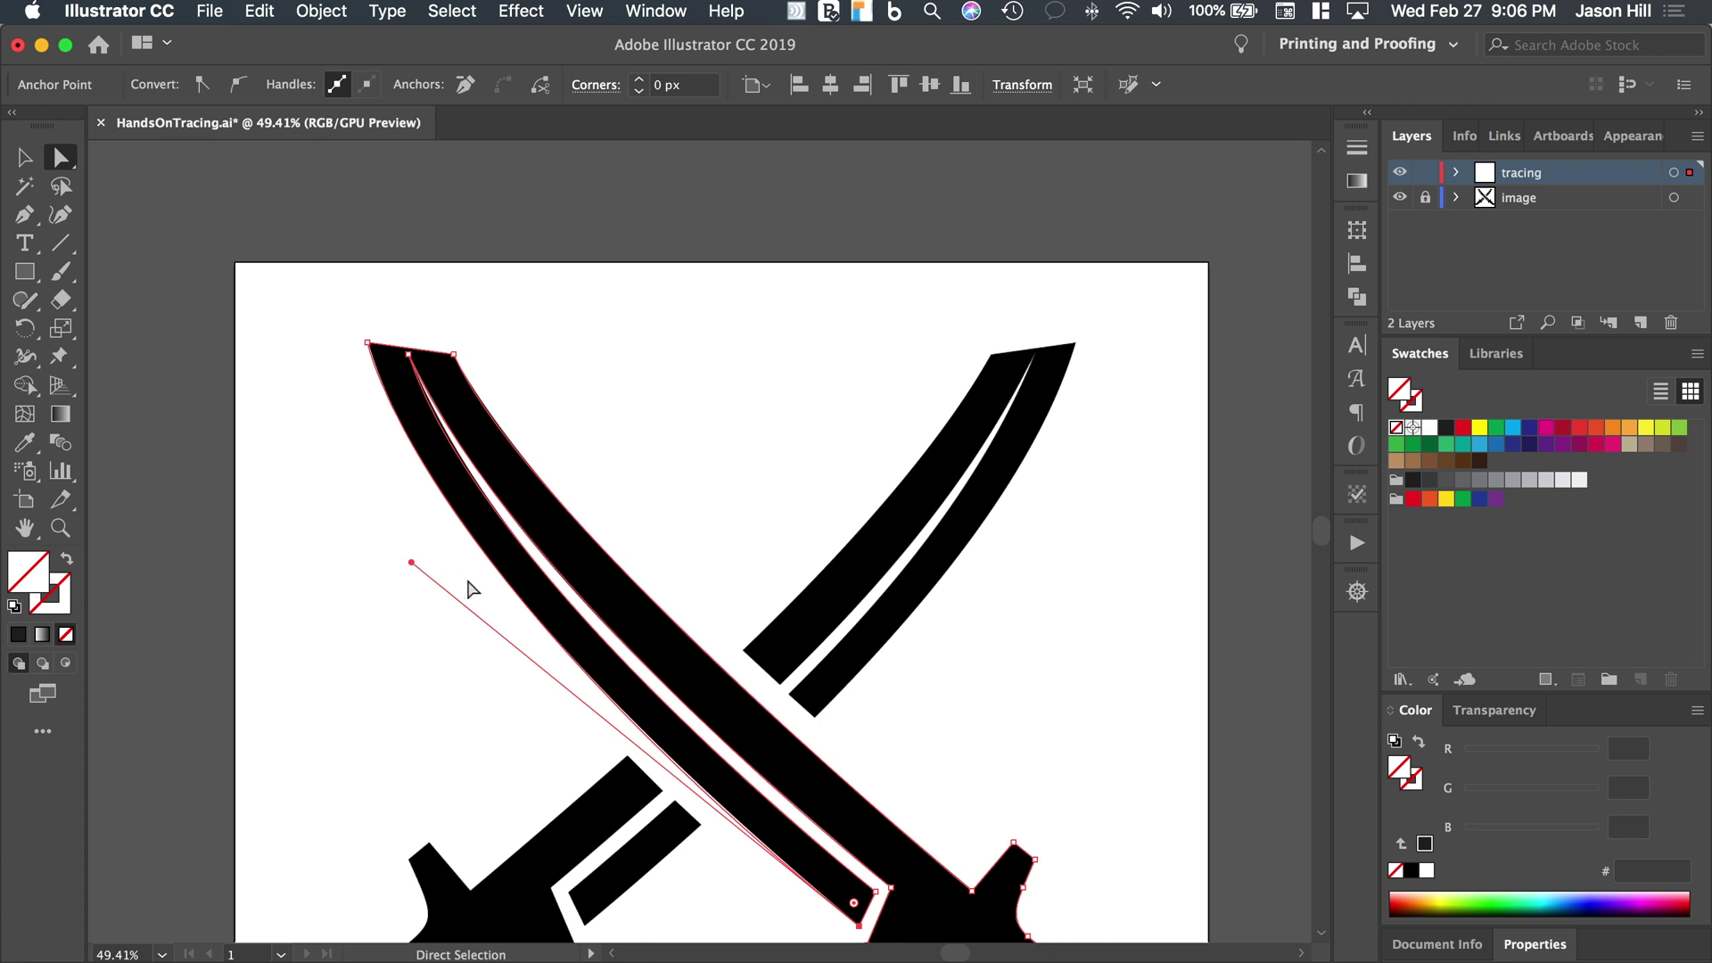
scroll(673, 686, "down", 3)
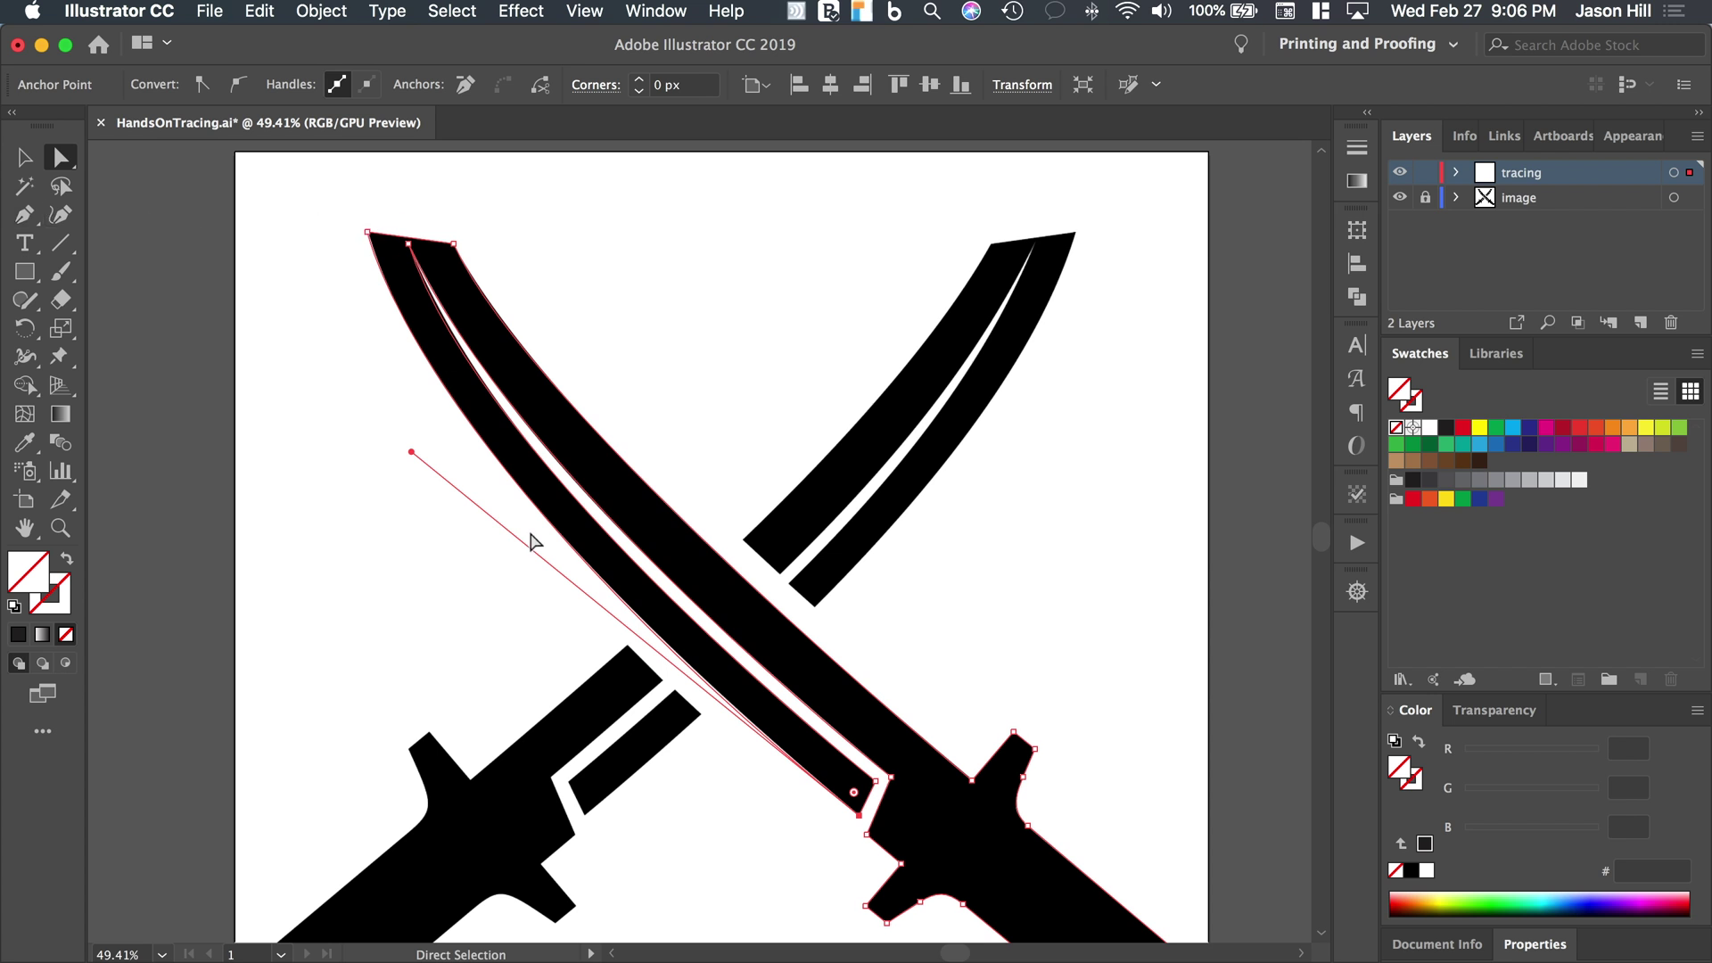
scroll(532, 541, "down", 4)
scroll(532, 542, "right", 2)
scroll(533, 541, "up", 1)
scroll(532, 541, "left", 1)
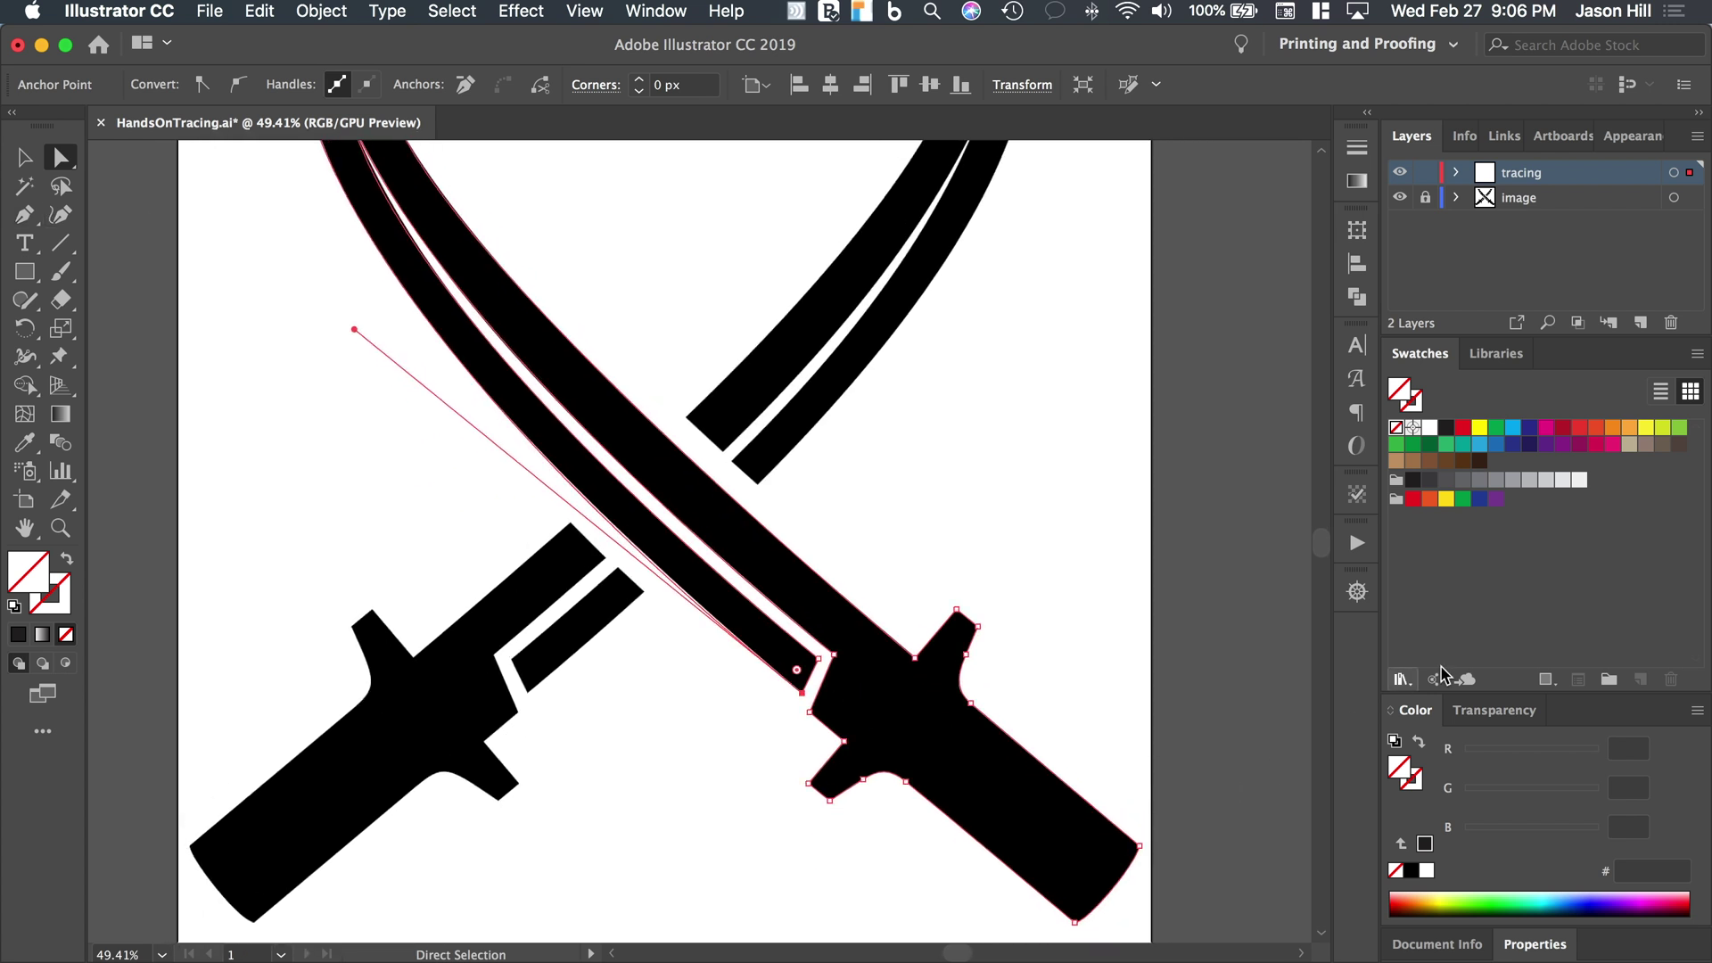
left_click(1413, 498)
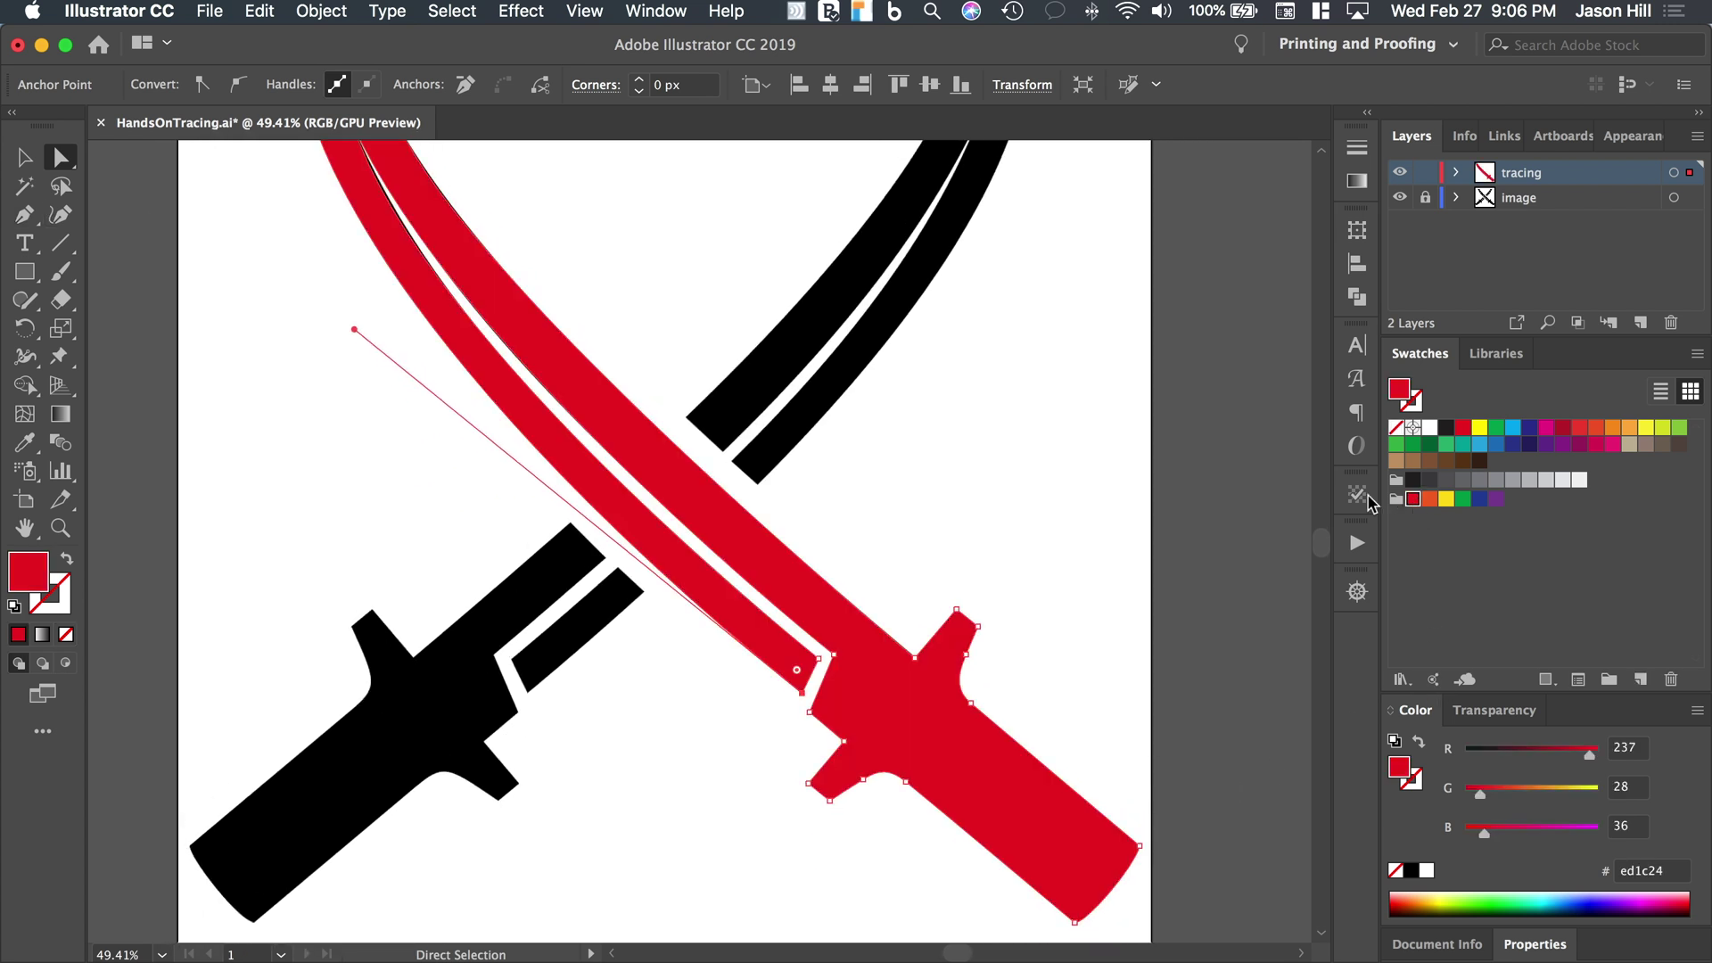
scroll(784, 489, "up", 3)
scroll(784, 489, "left", 1)
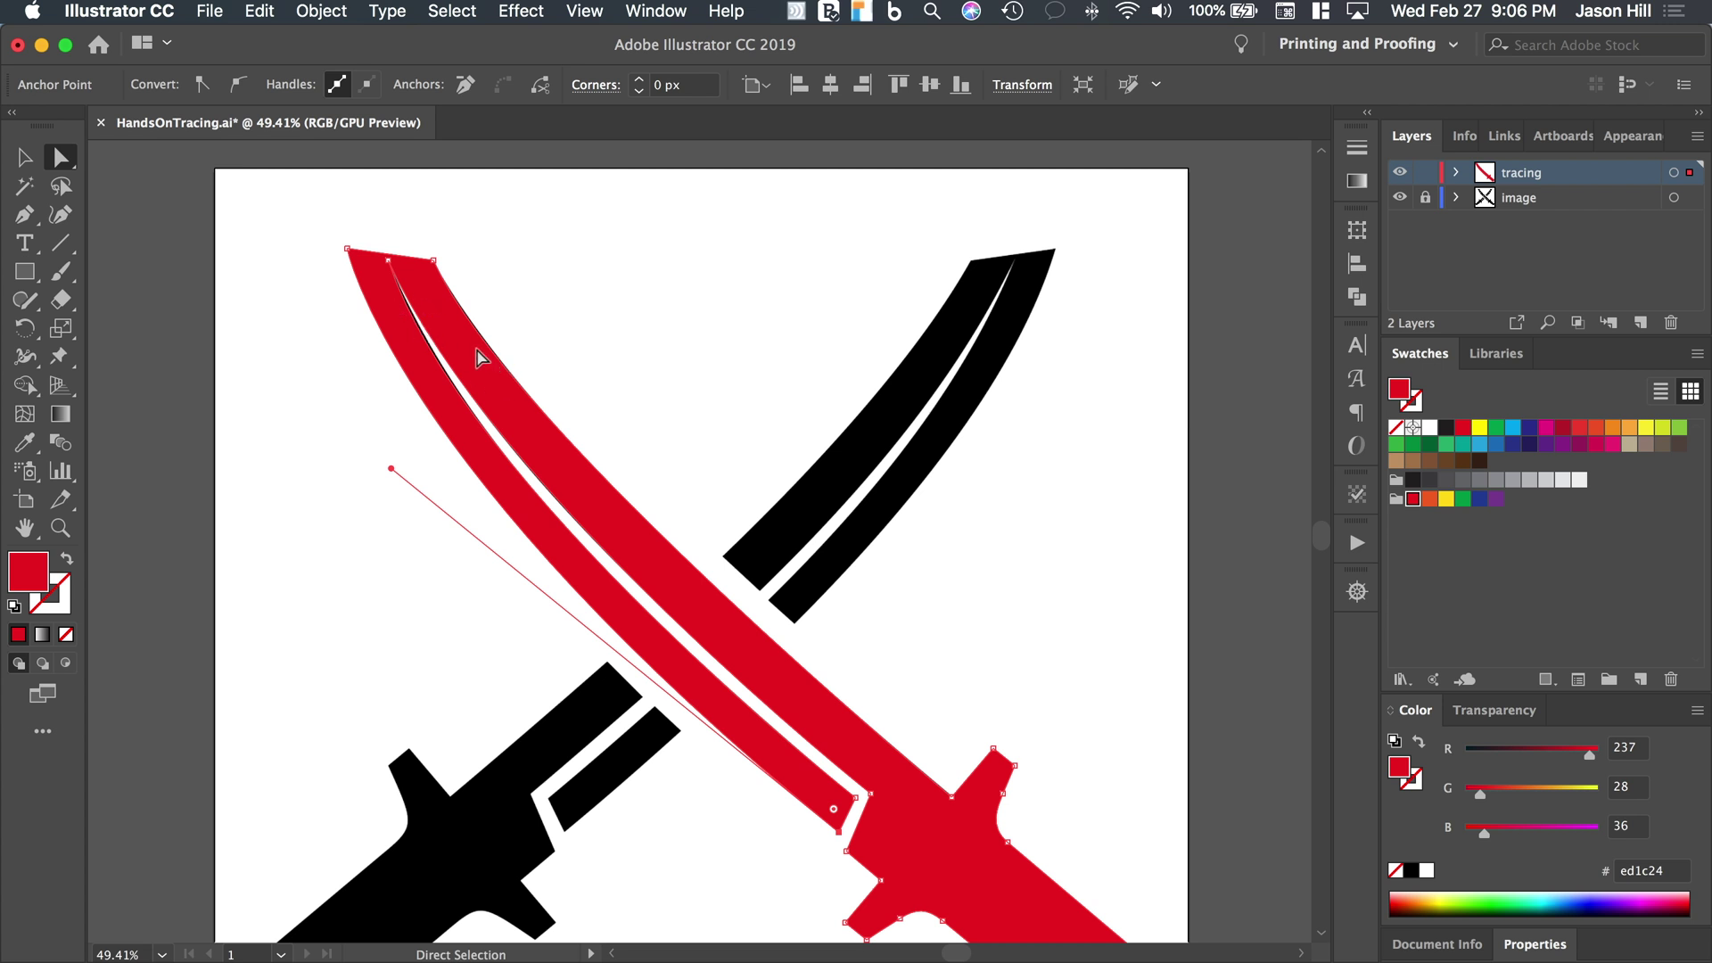
scroll(892, 459, "down", 2)
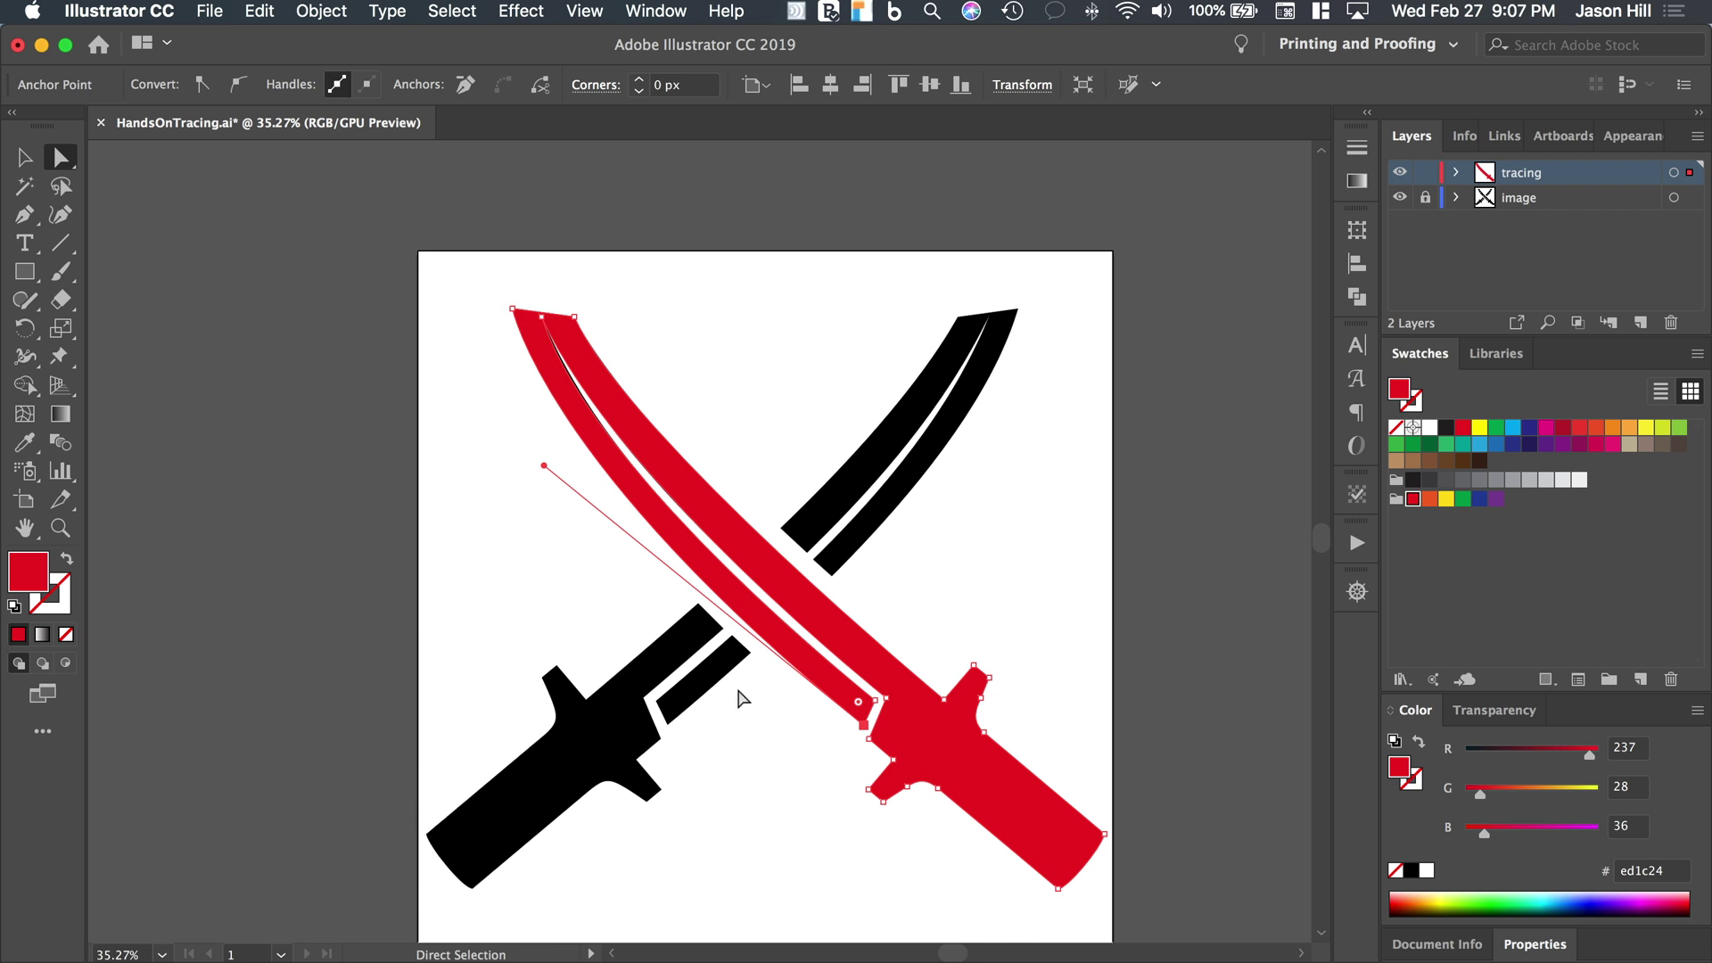
Select the whole red sword and paste a copy beside the artboard
left_click(27, 161)
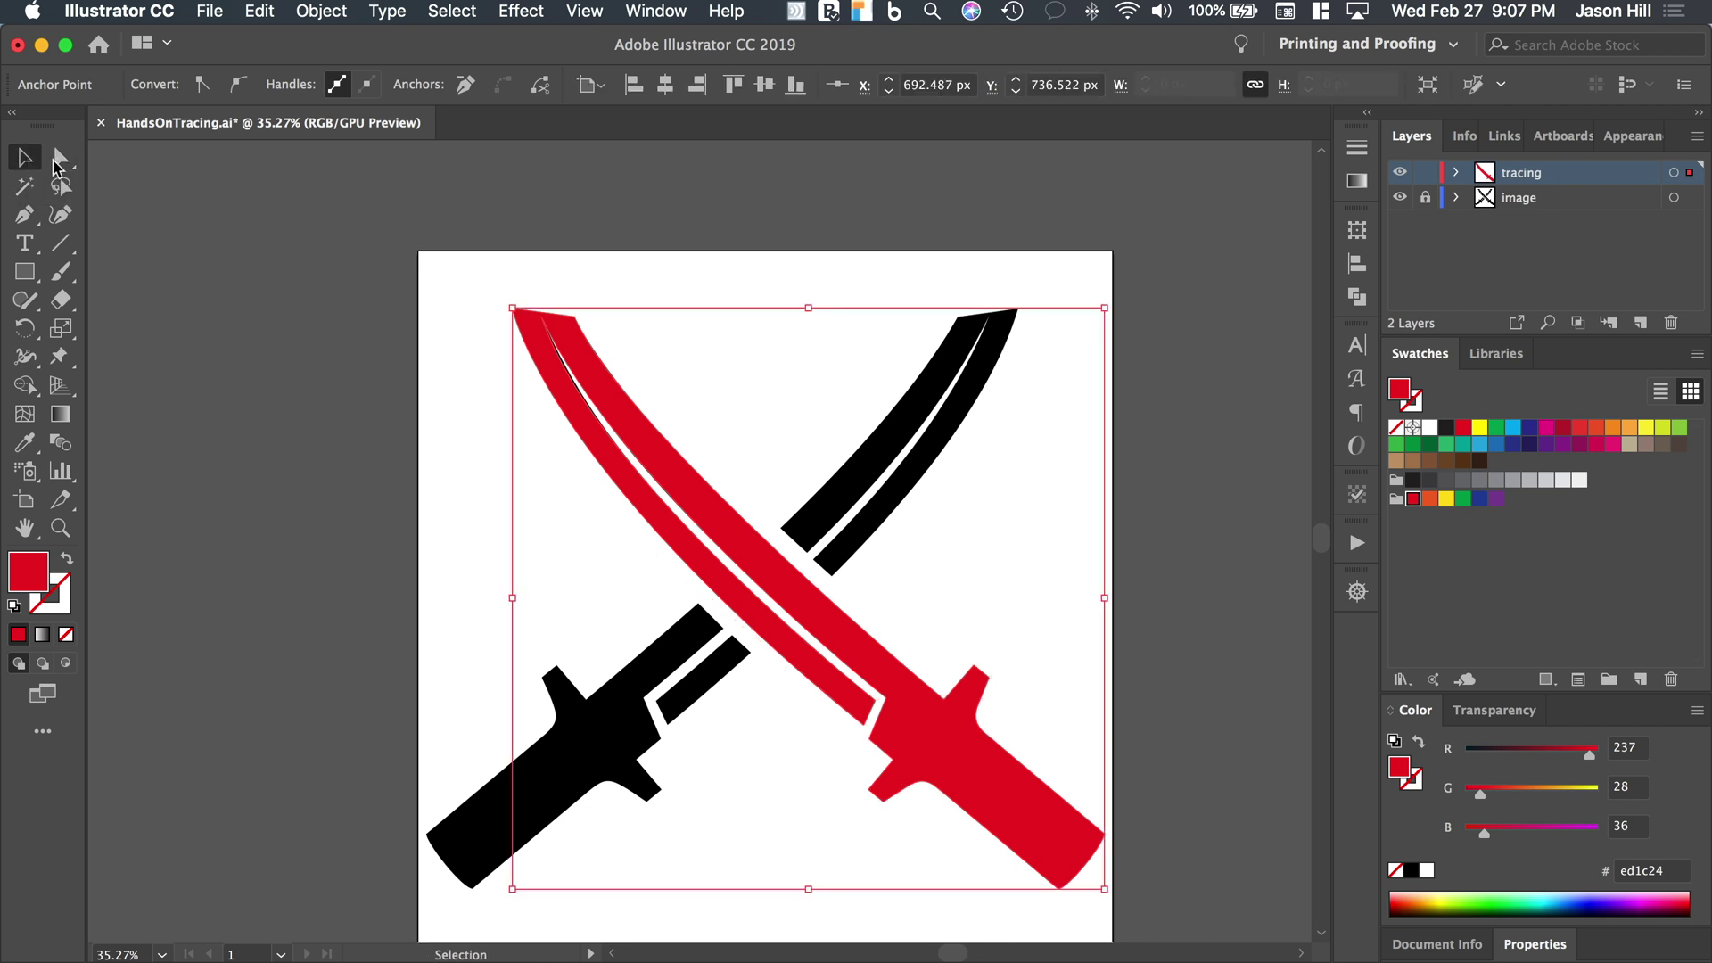
left_click(499, 377)
left_click(634, 432)
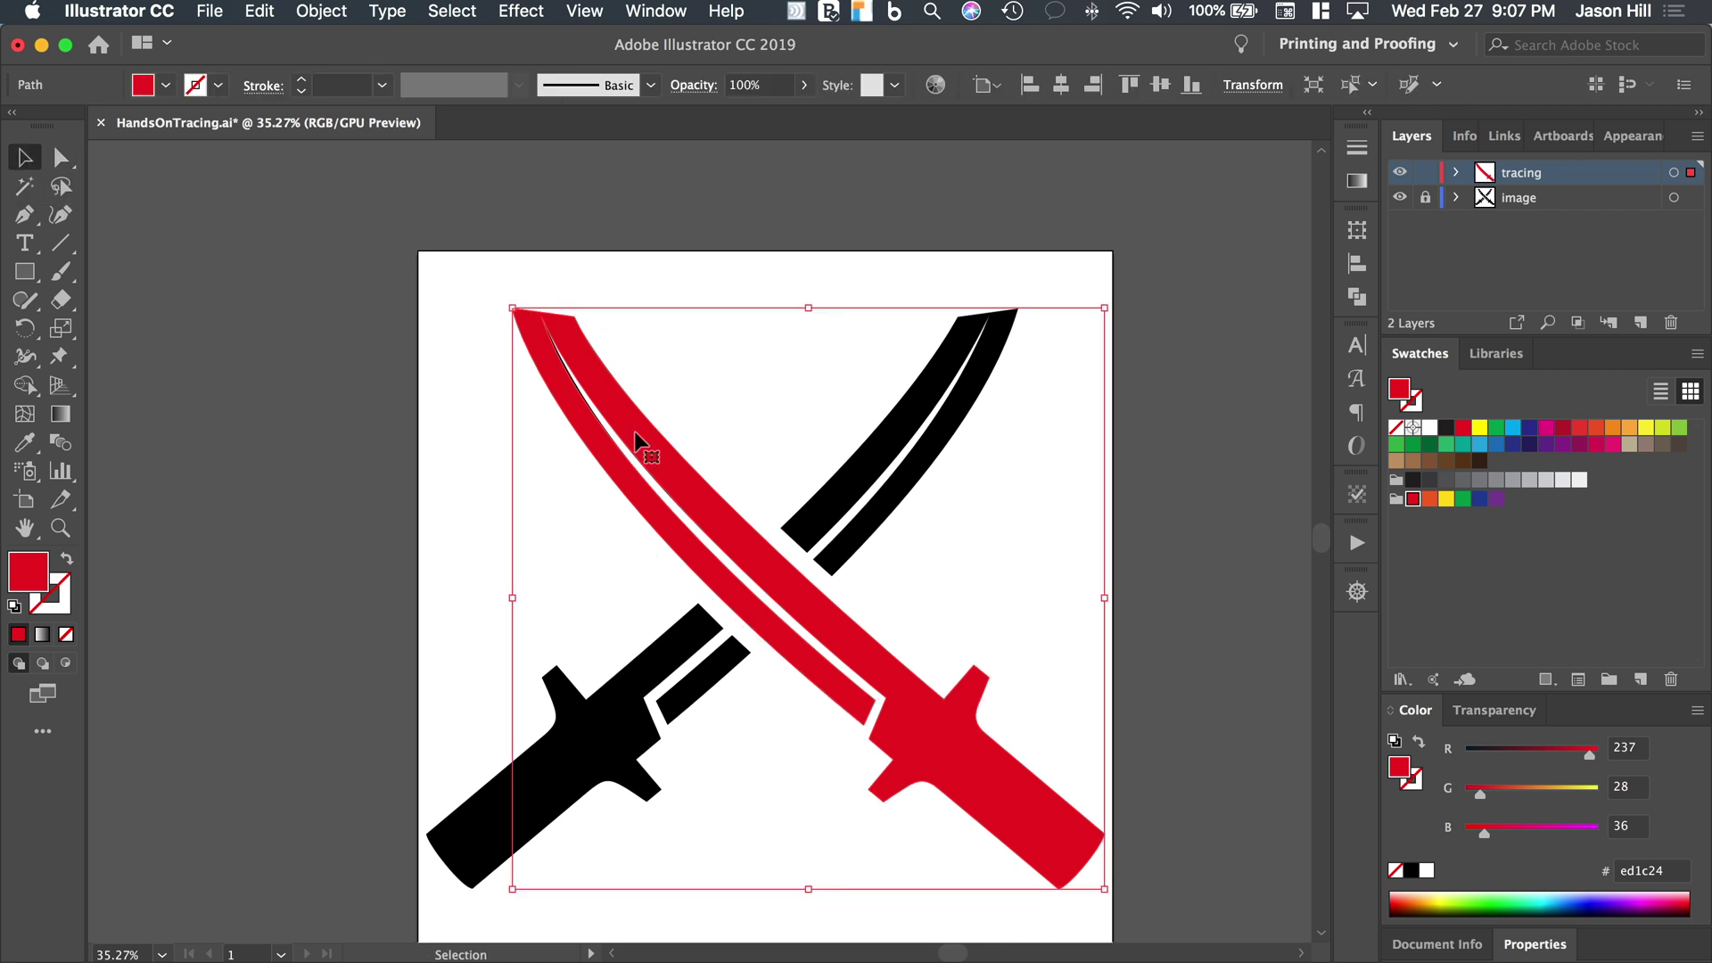
key("a")
key("v")
scroll(635, 437, "left", 10)
scroll(635, 437, "down", 2)
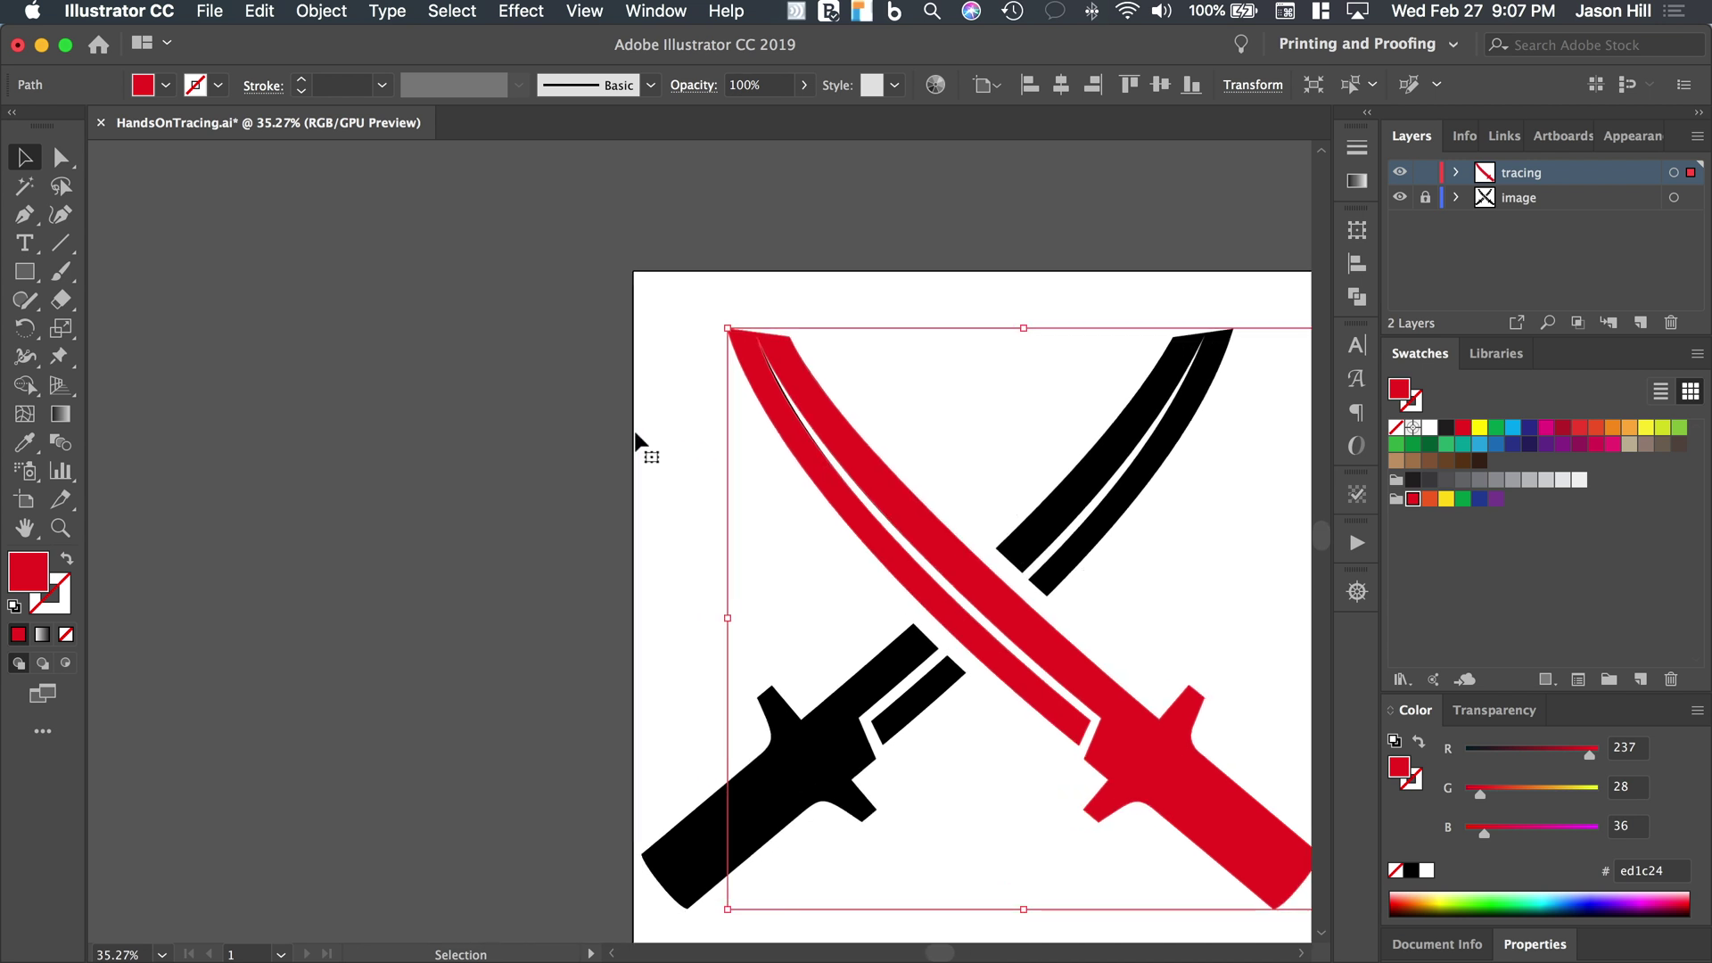
key("ctrl+x")
key("ctrl+v")
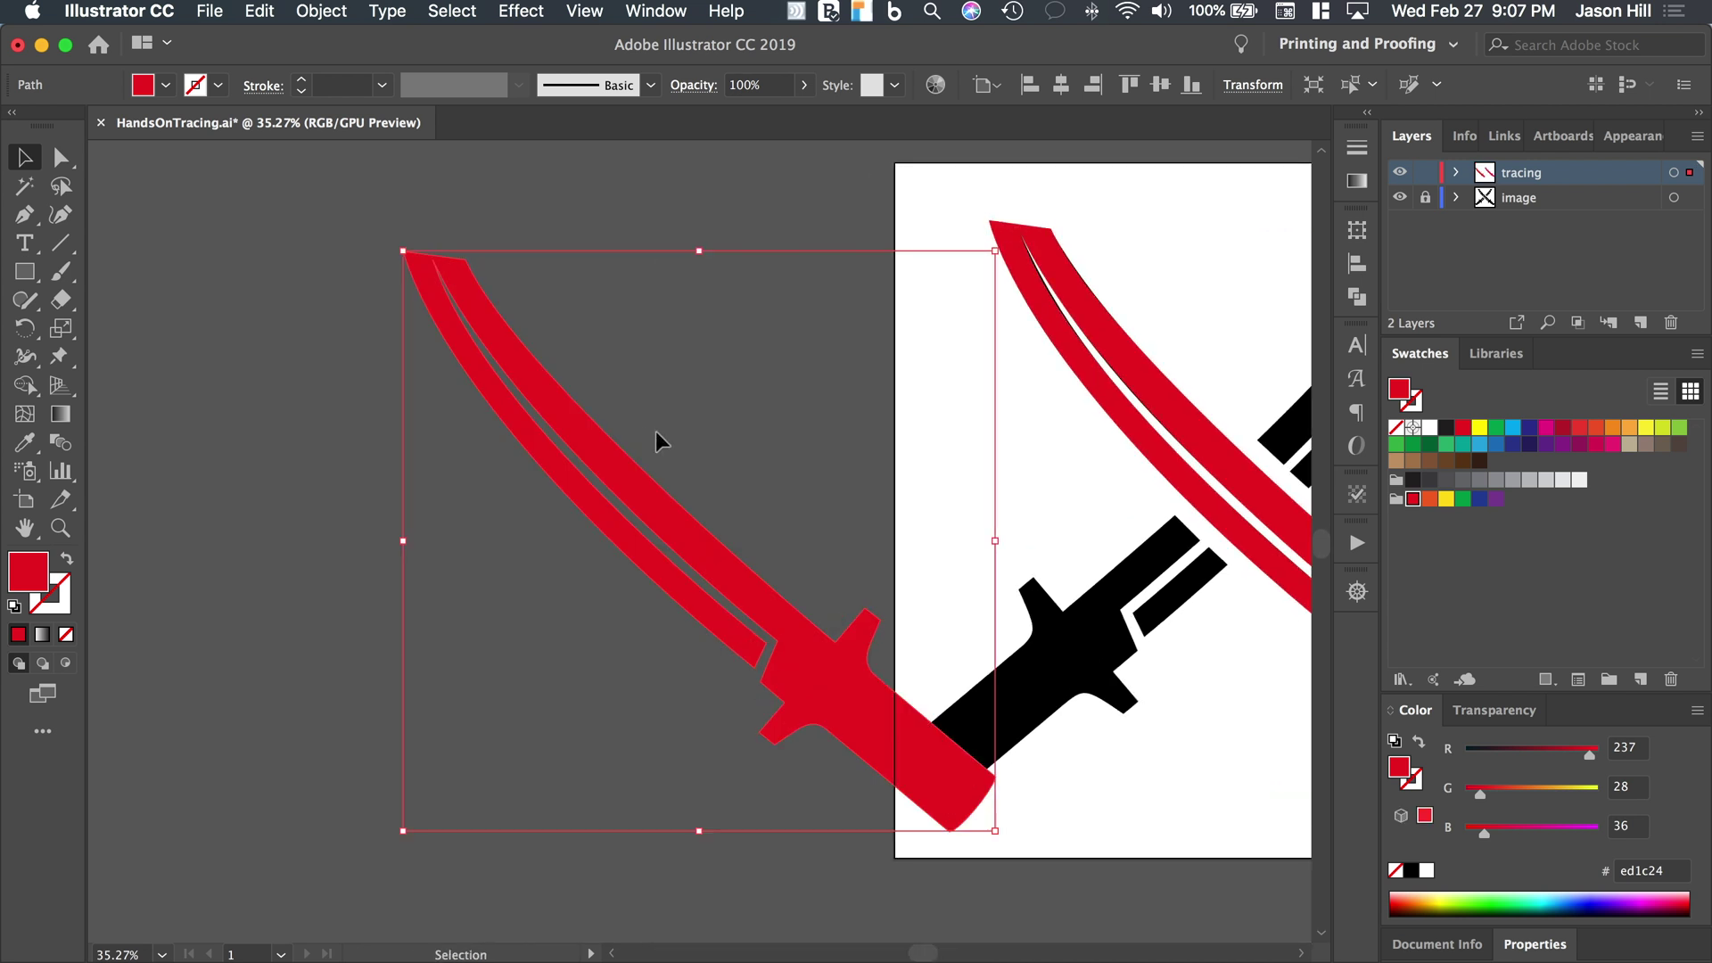
scroll(667, 431, "right", 6)
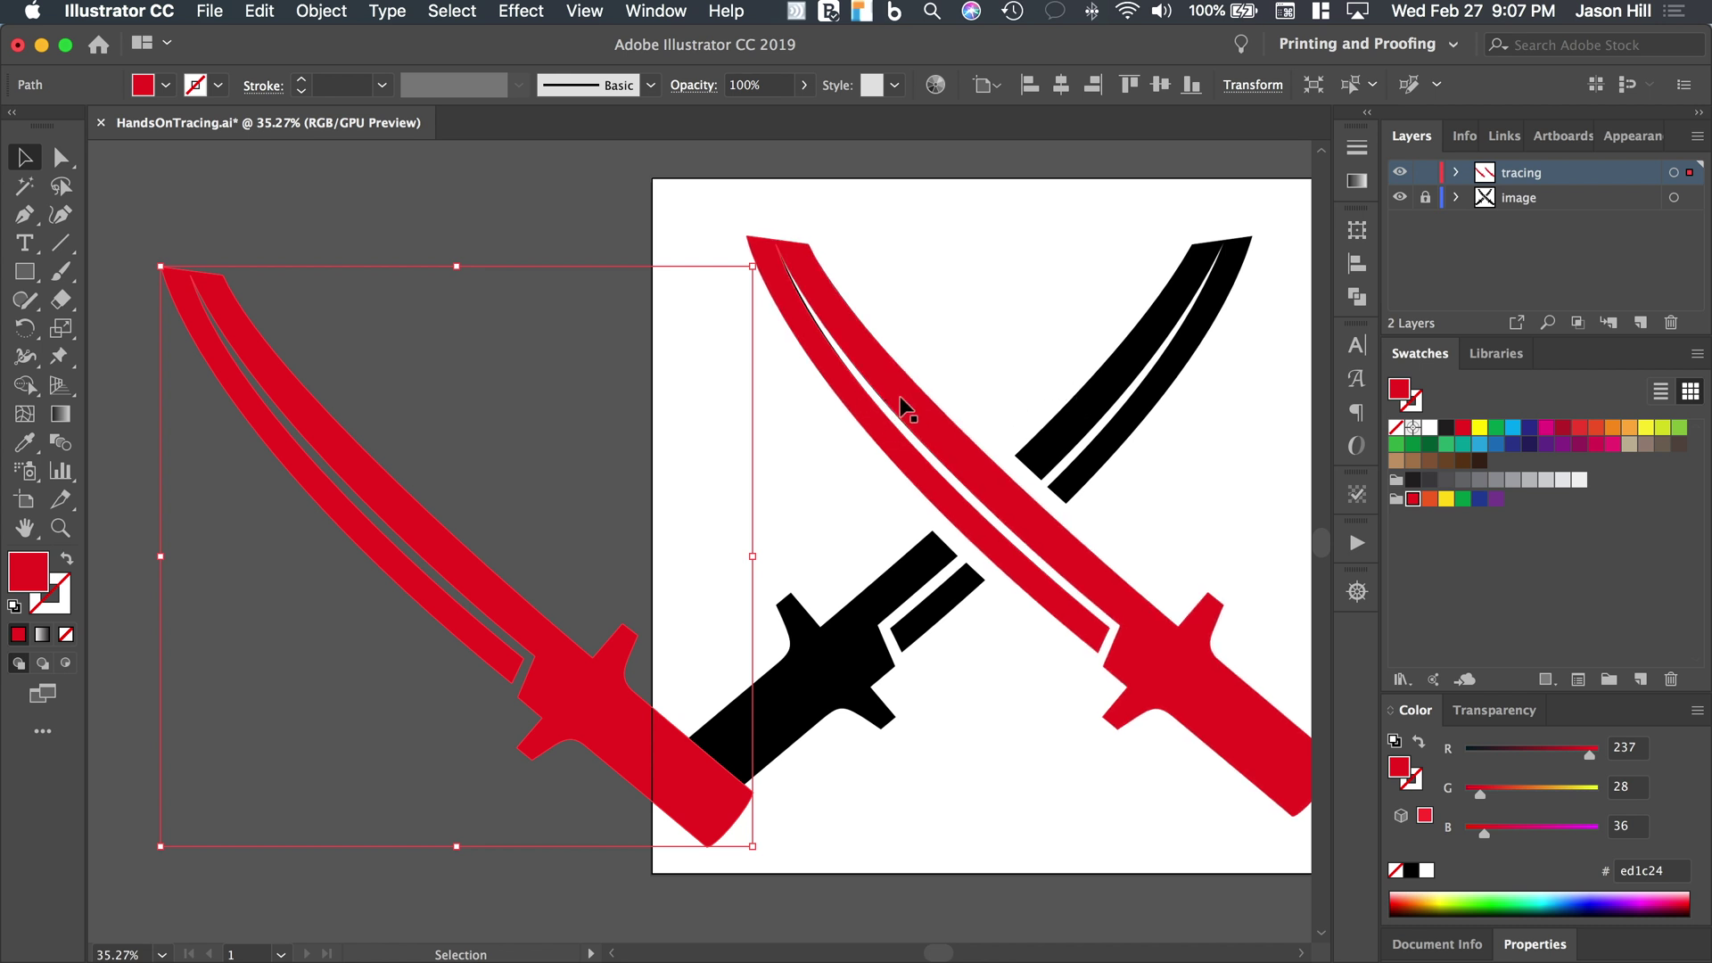
scroll(900, 396, "left", 5)
scroll(900, 396, "up", 1)
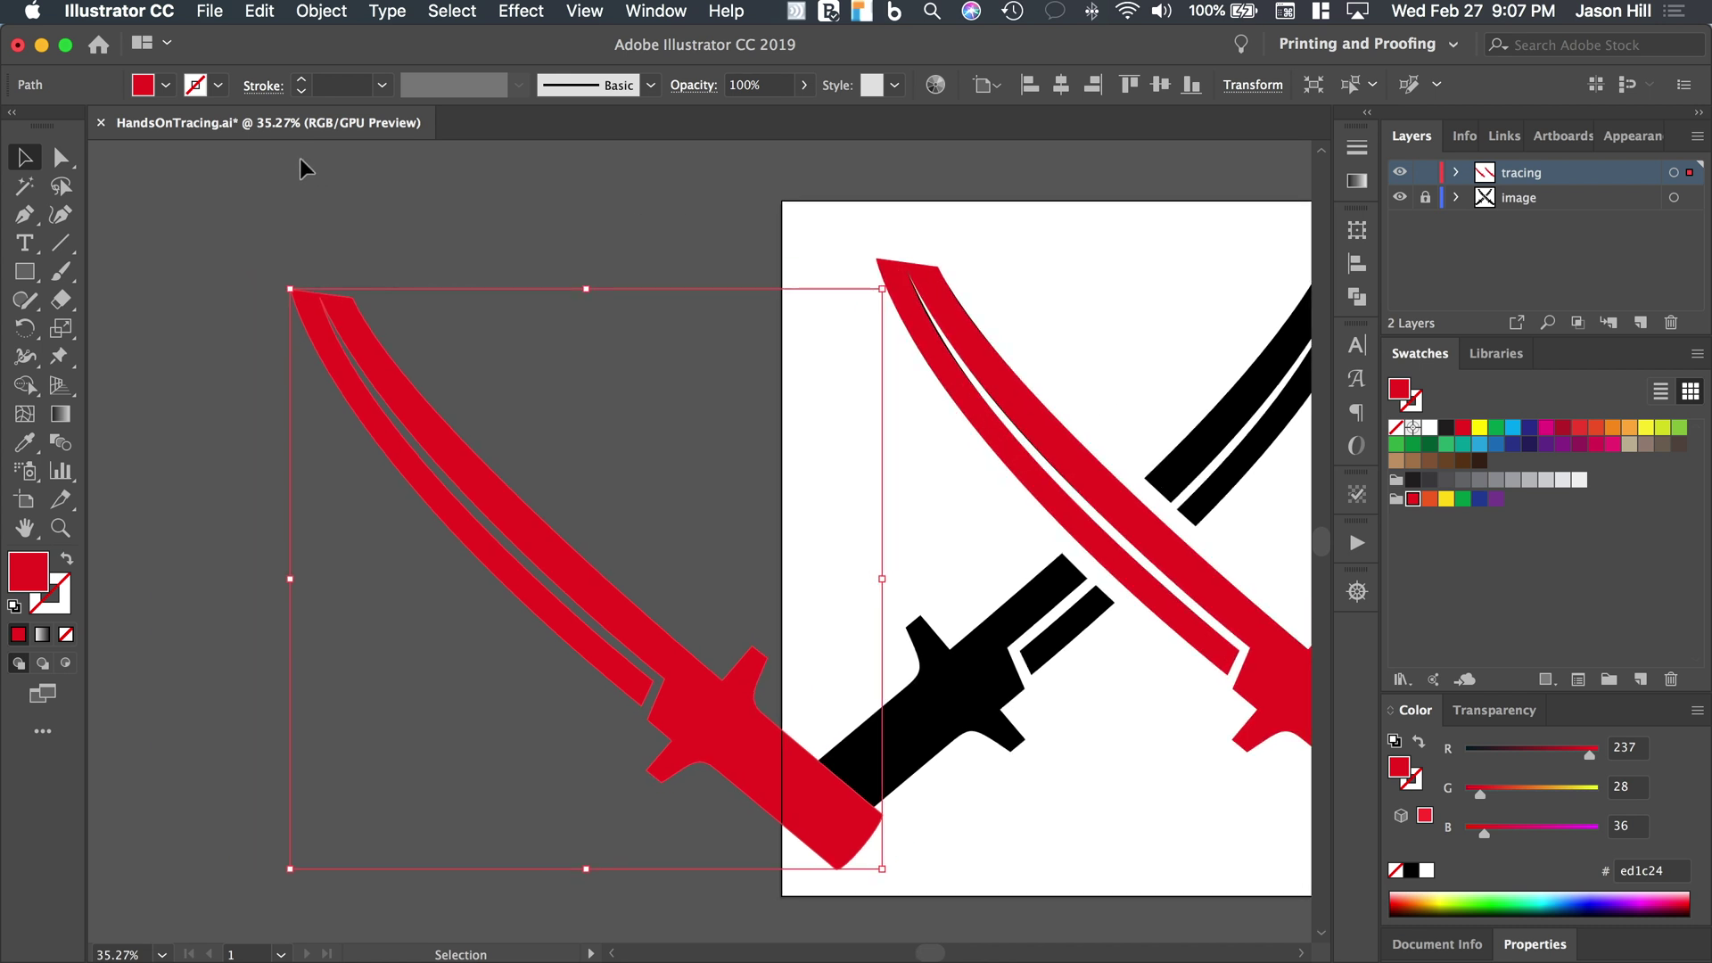
Top-align the copy to the original sword, using the original as key object
left_click(1025, 489, "shift")
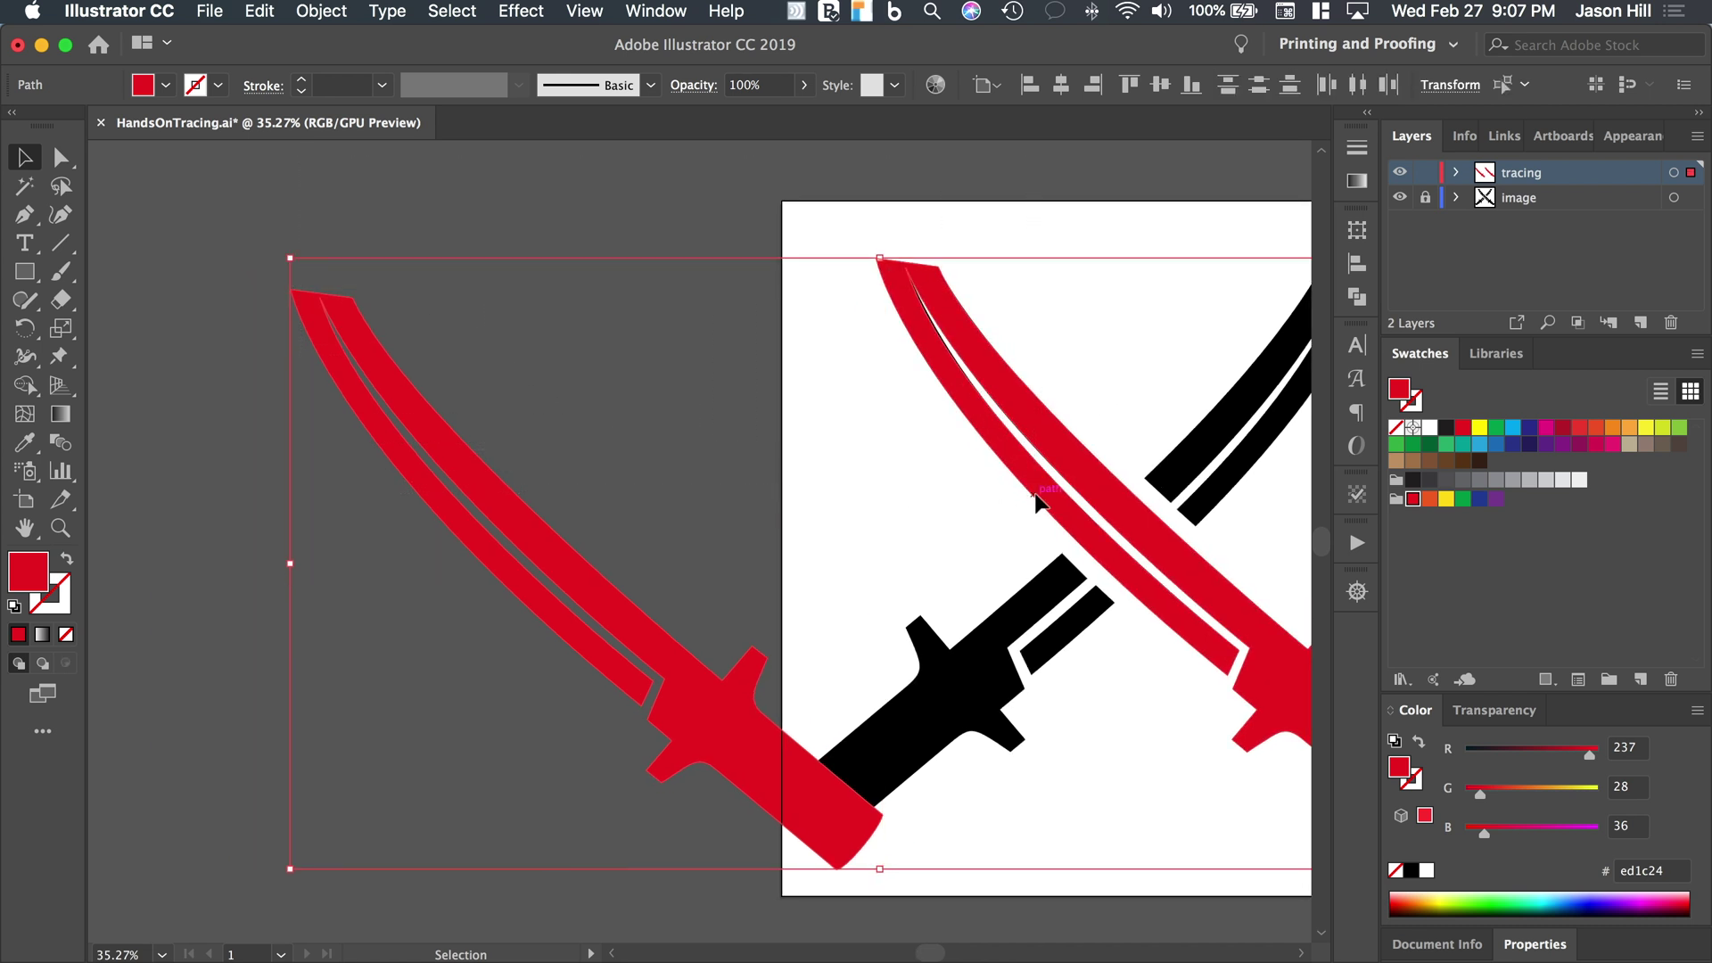
scroll(570, 287, "right", 1)
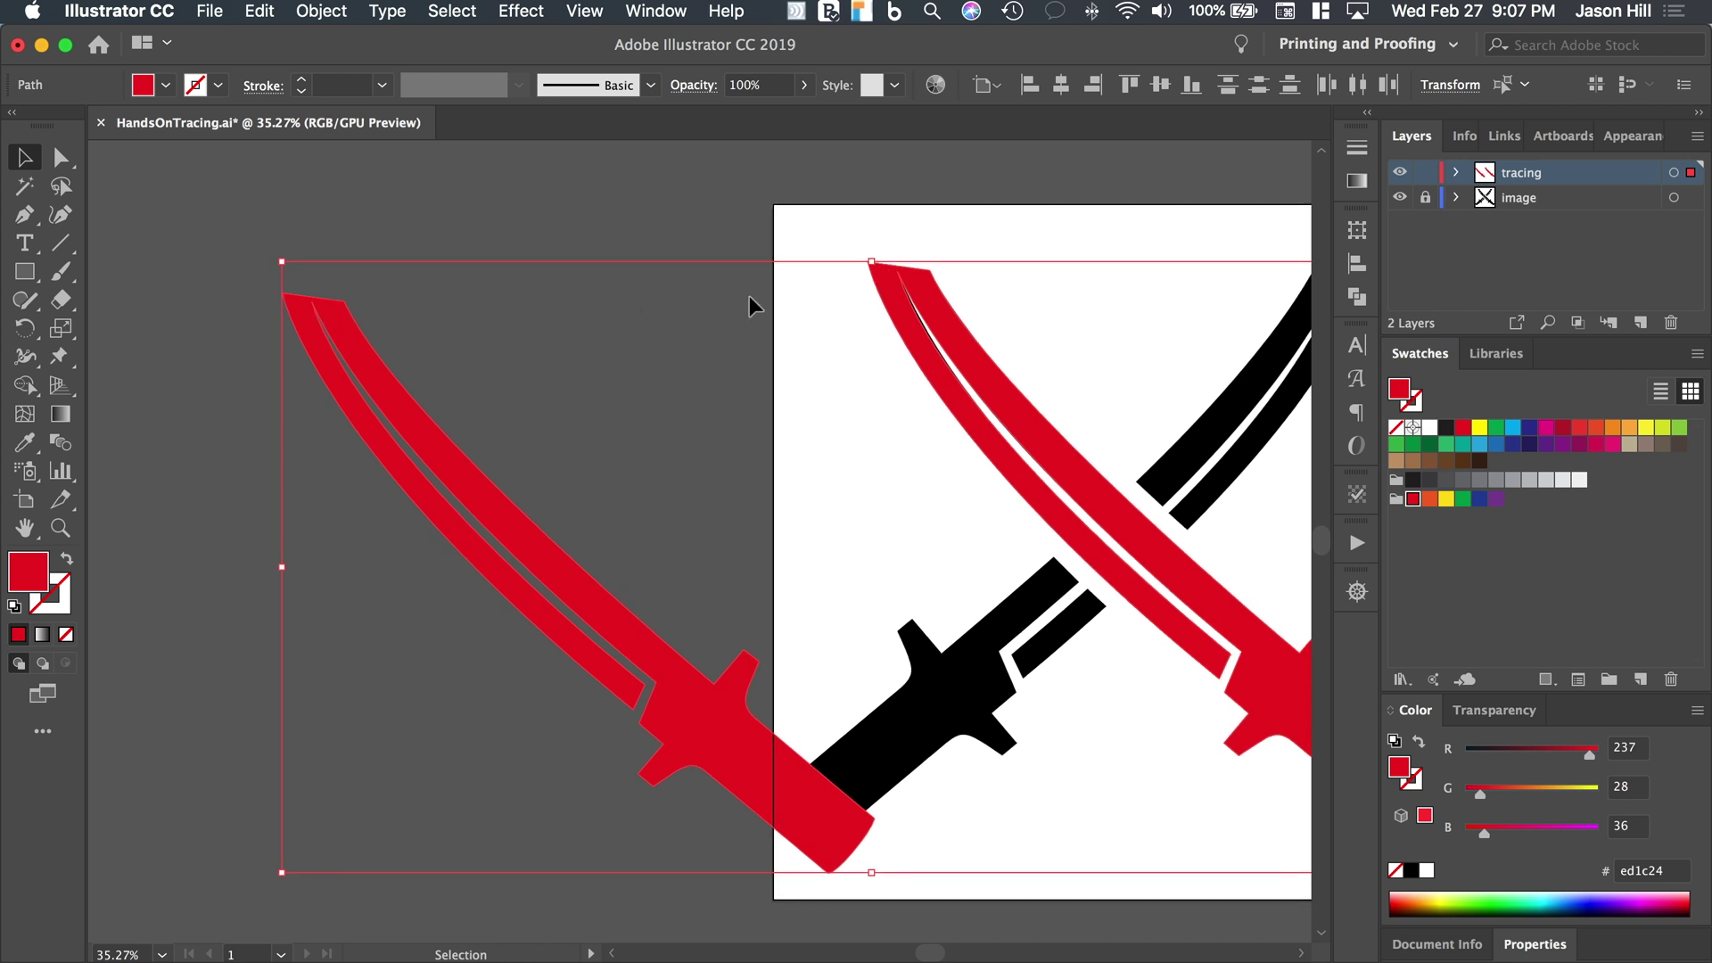
left_click(893, 281)
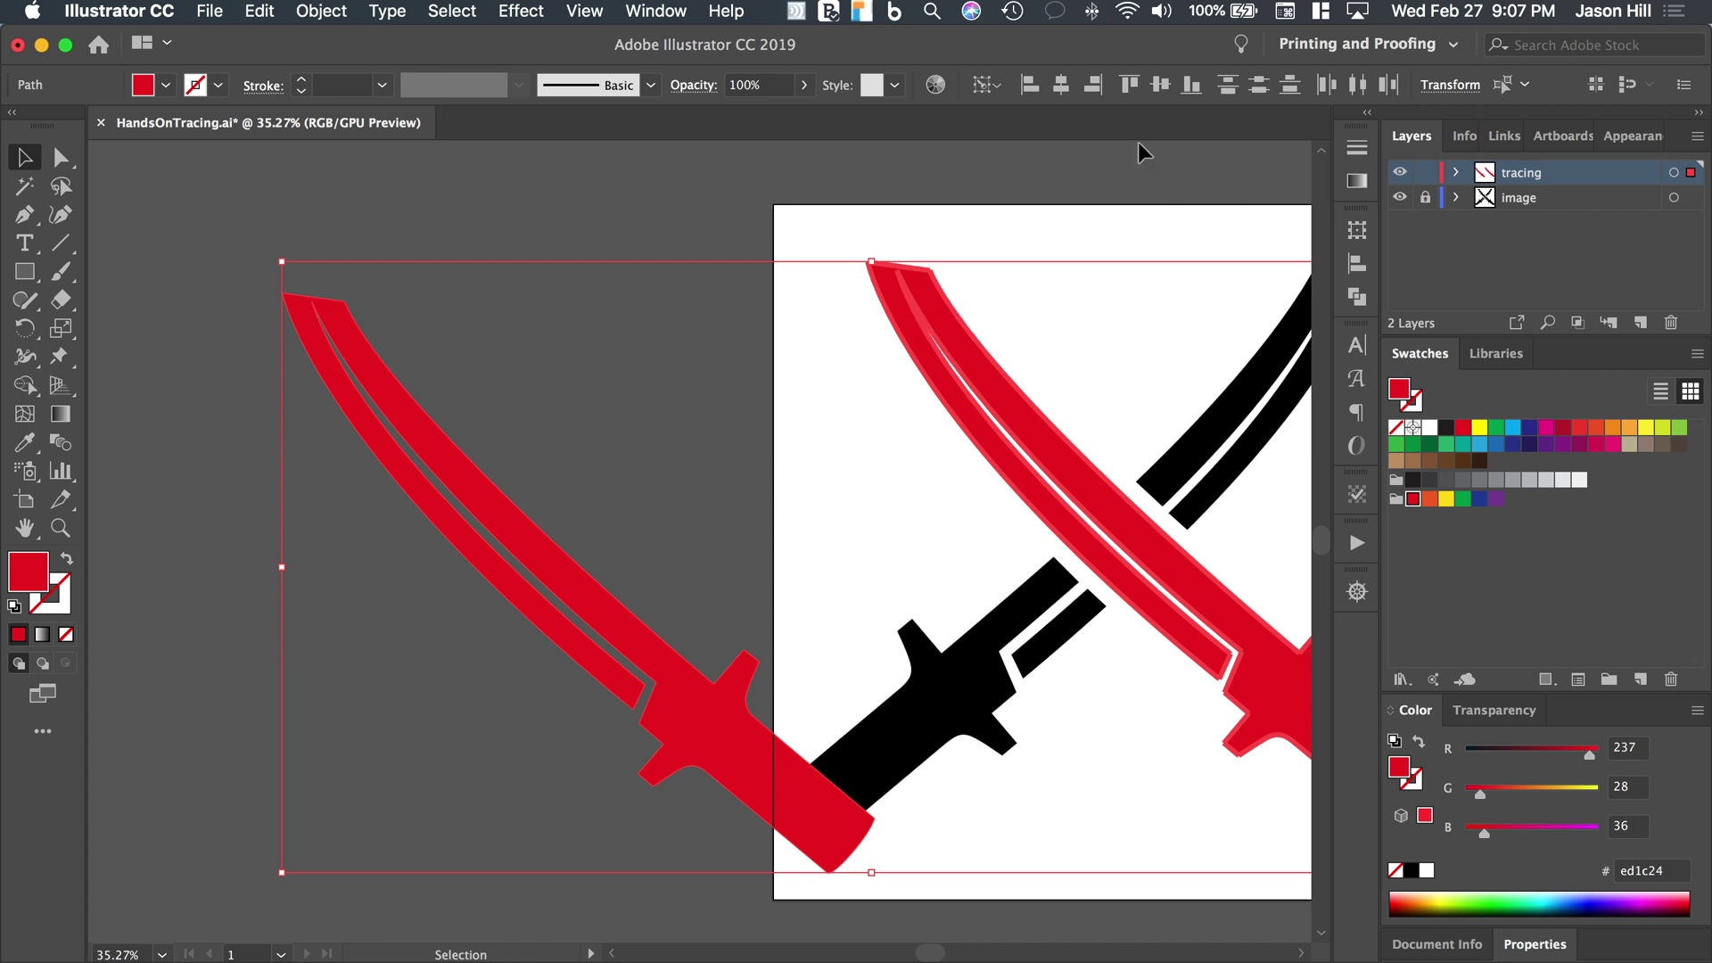
left_click(1130, 84)
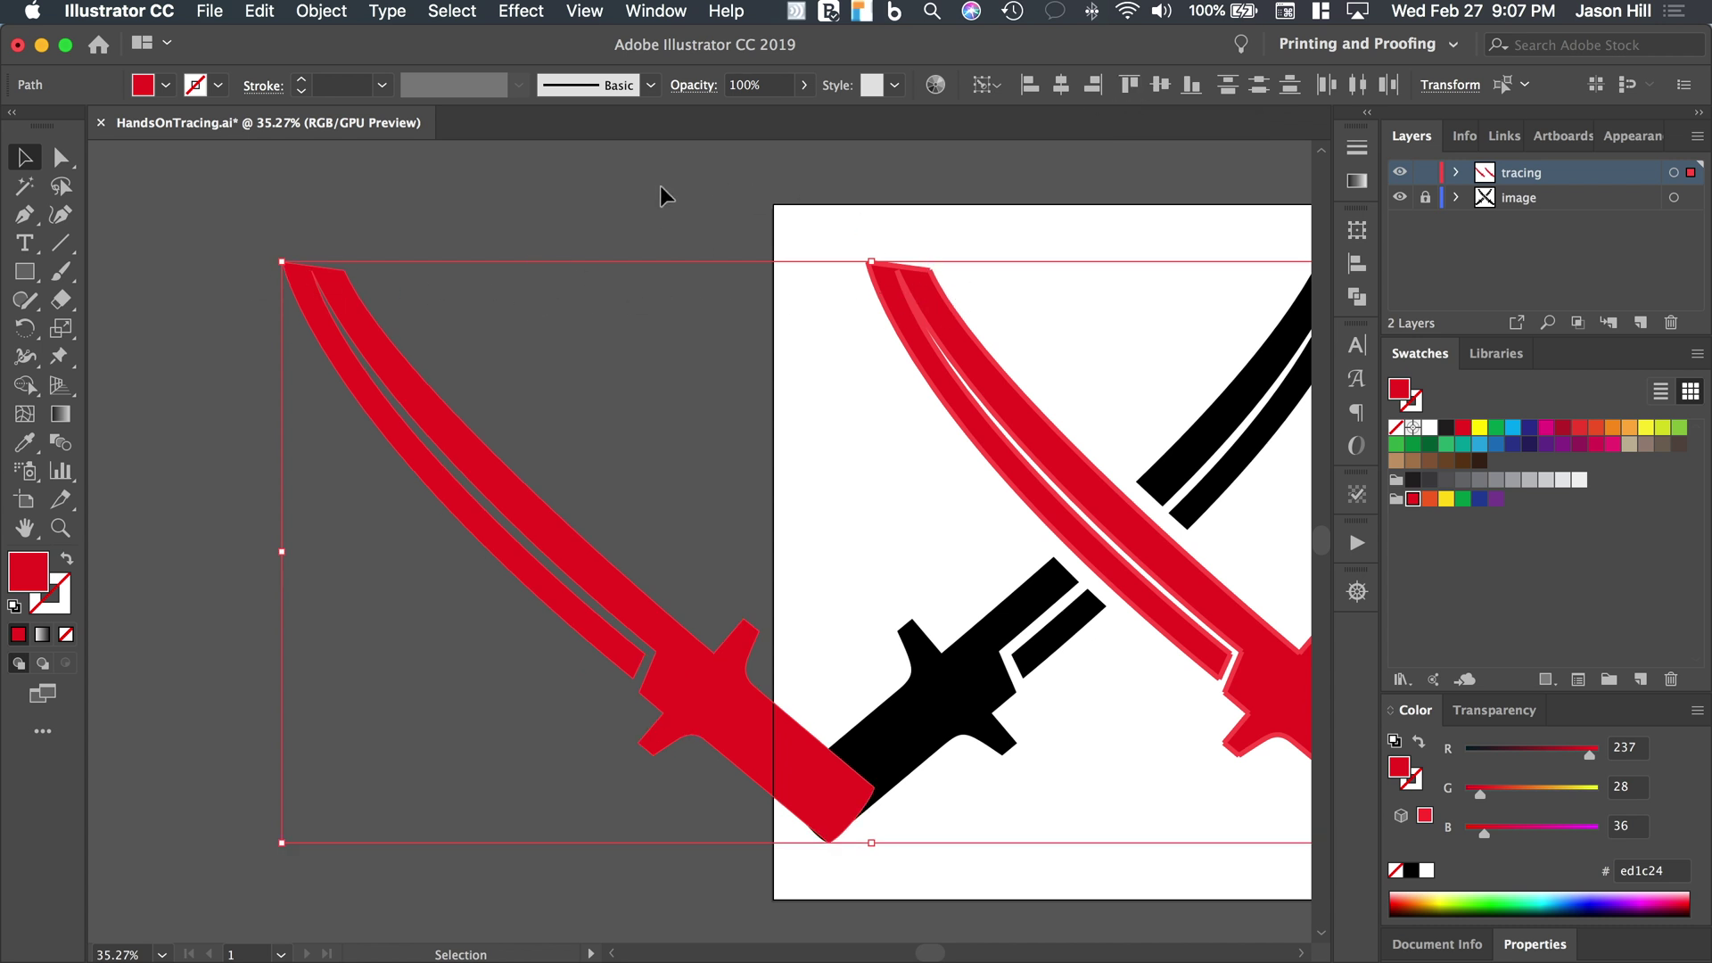
left_click(542, 421)
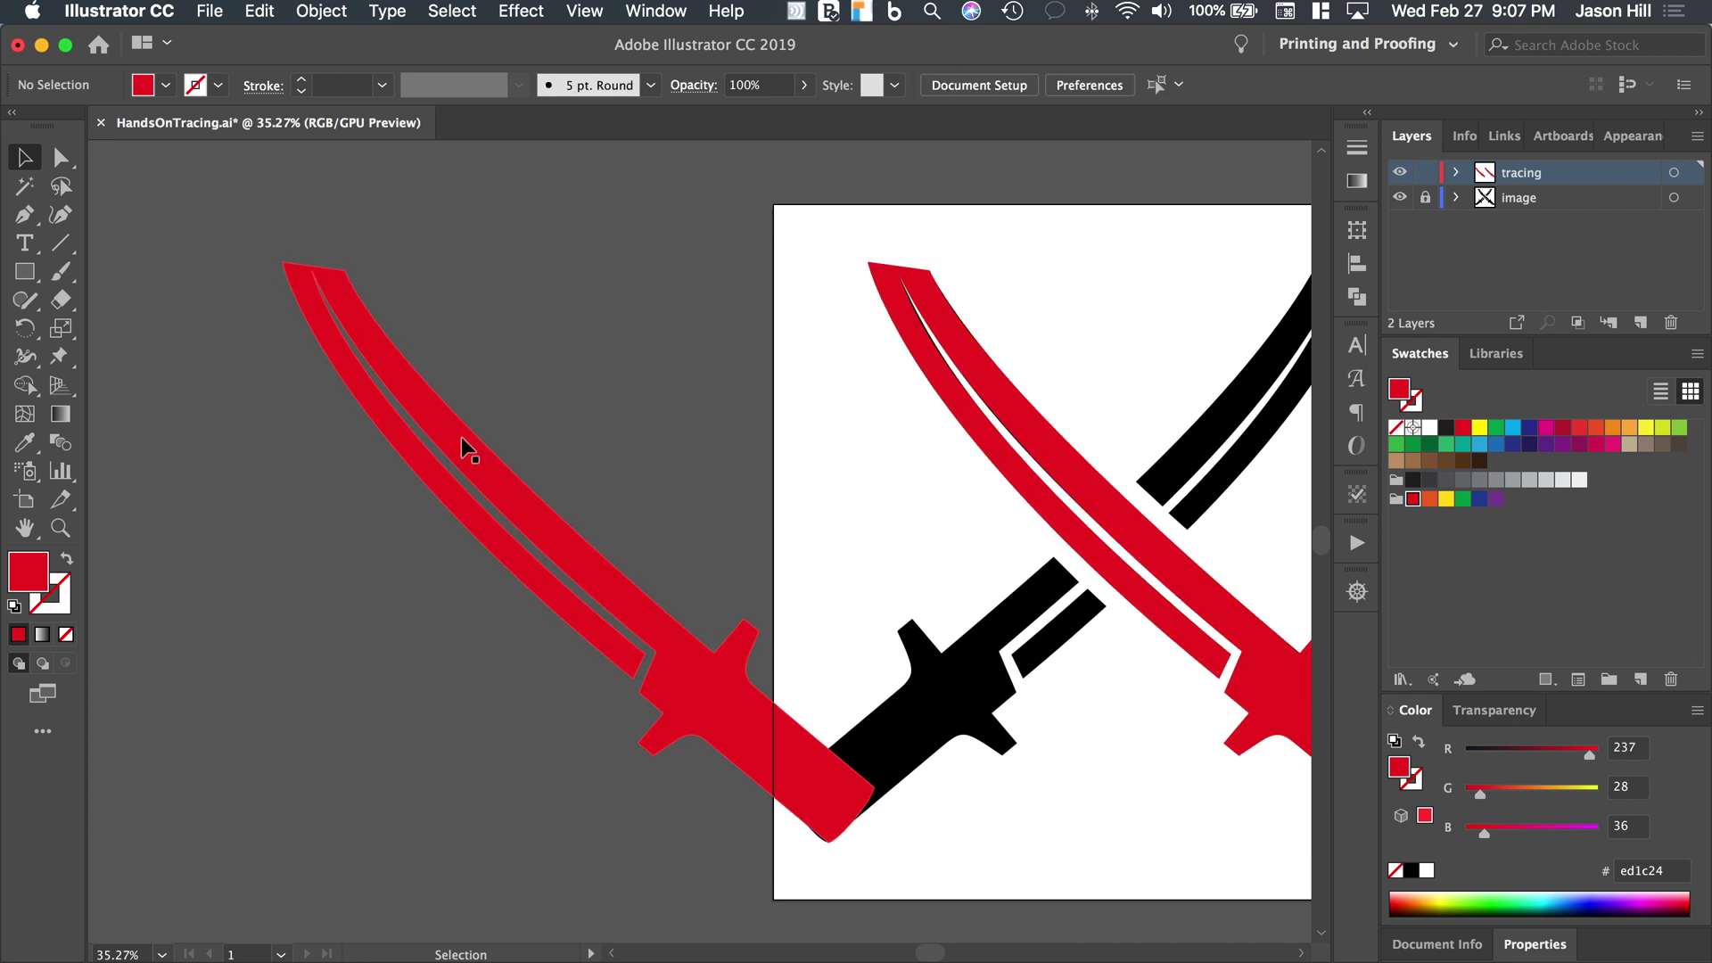
Reflect the left red sword across the vertical axis via Transform > Reflect
left_click(461, 437)
right_click(462, 437)
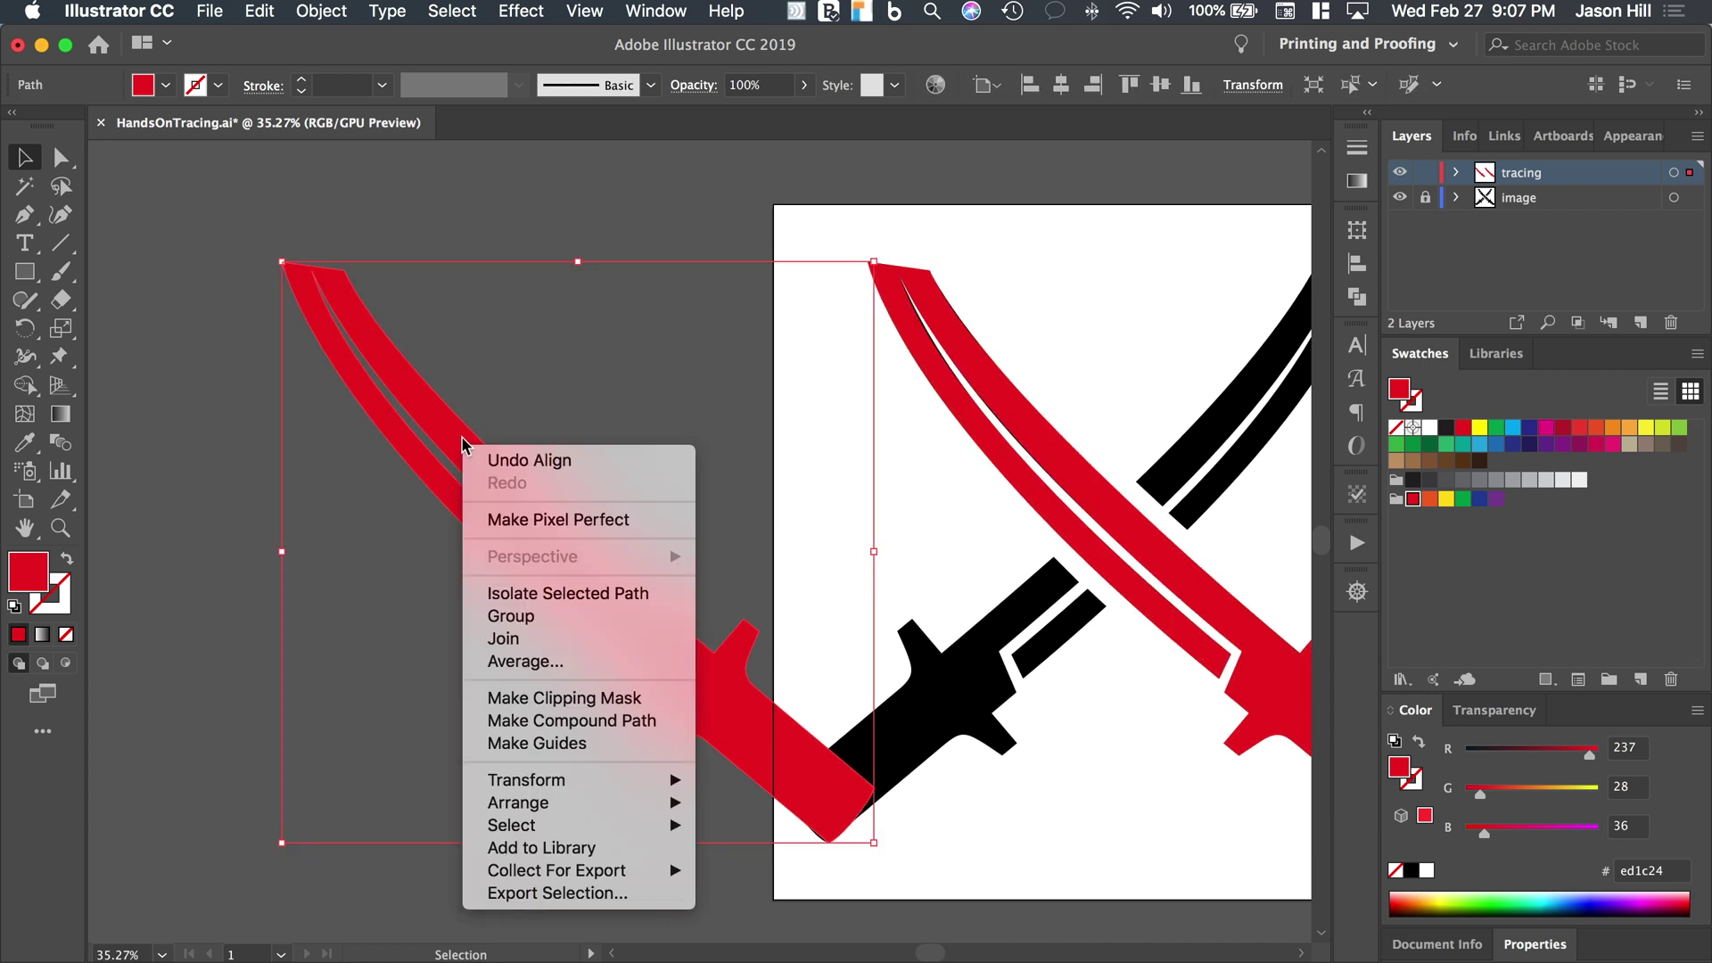
mouse_move(553, 781)
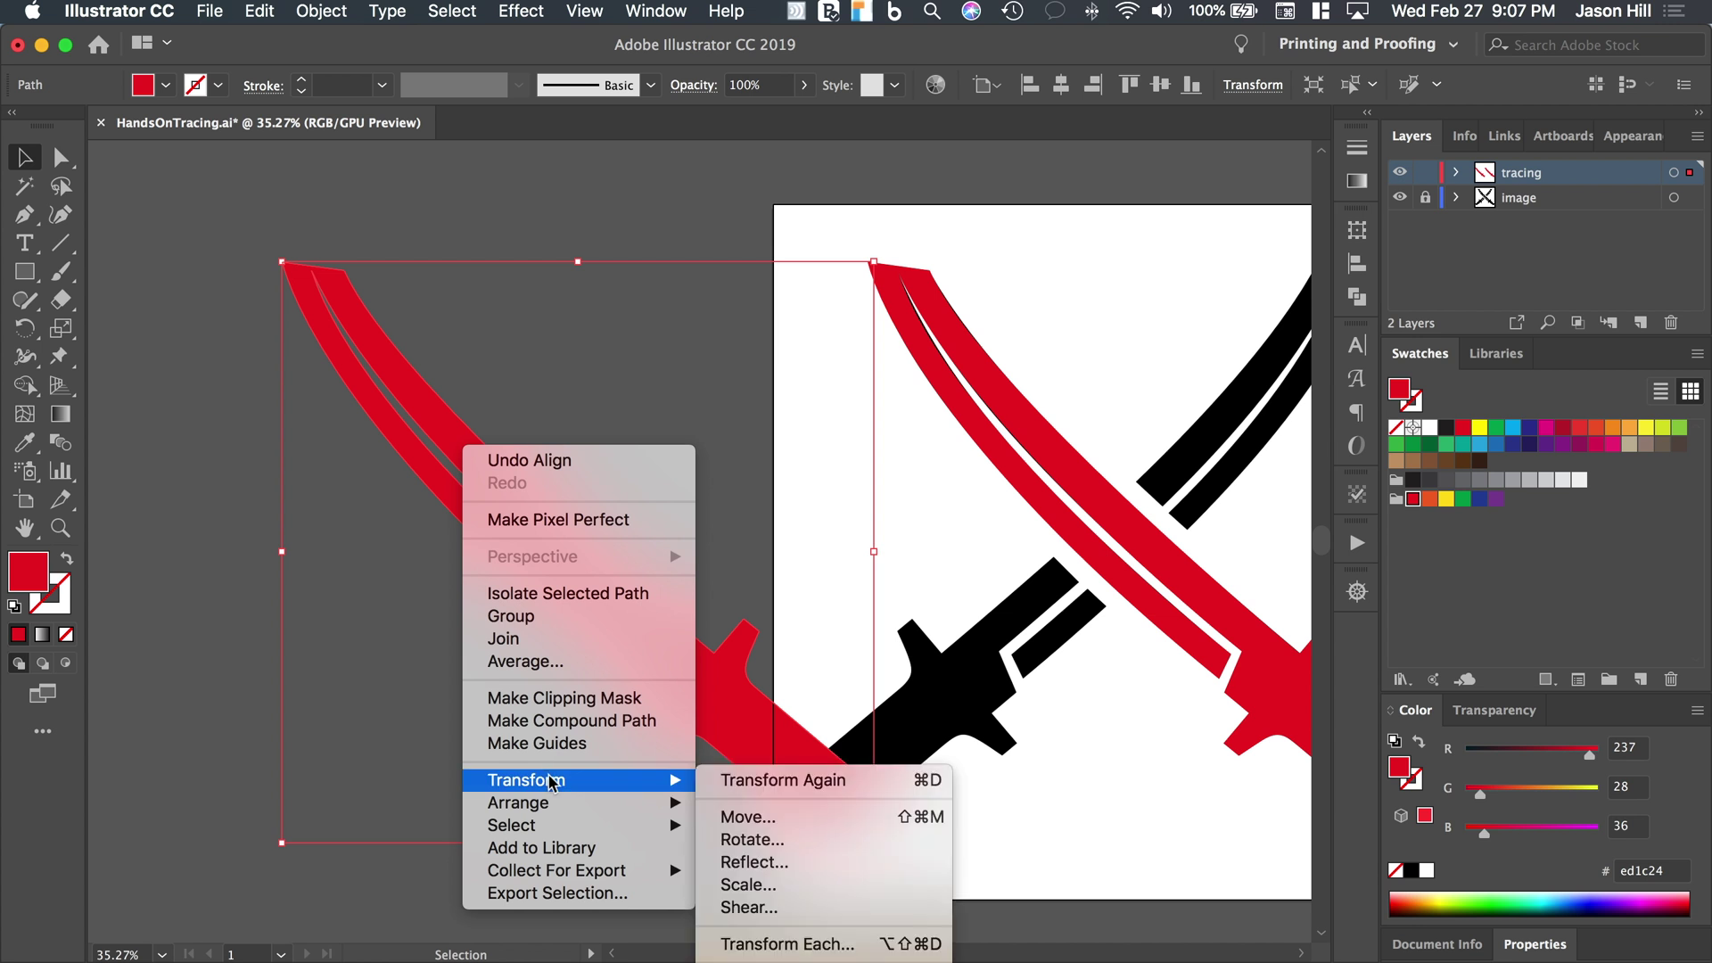
left_click(749, 862)
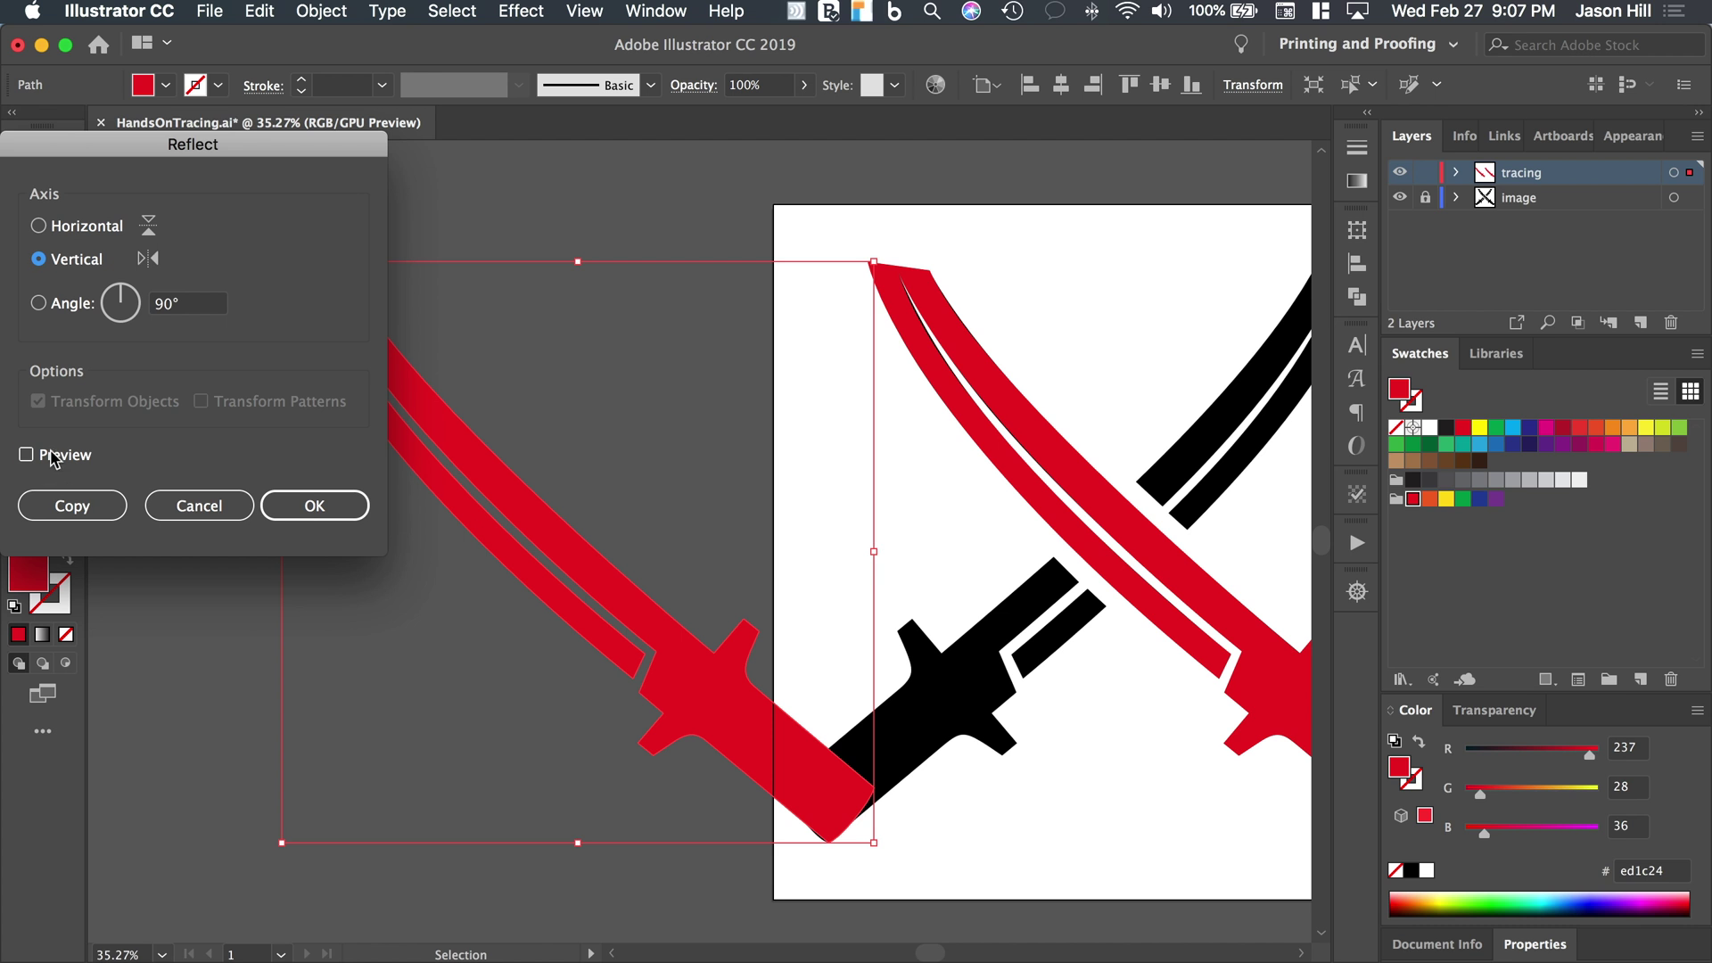
left_click(52, 455)
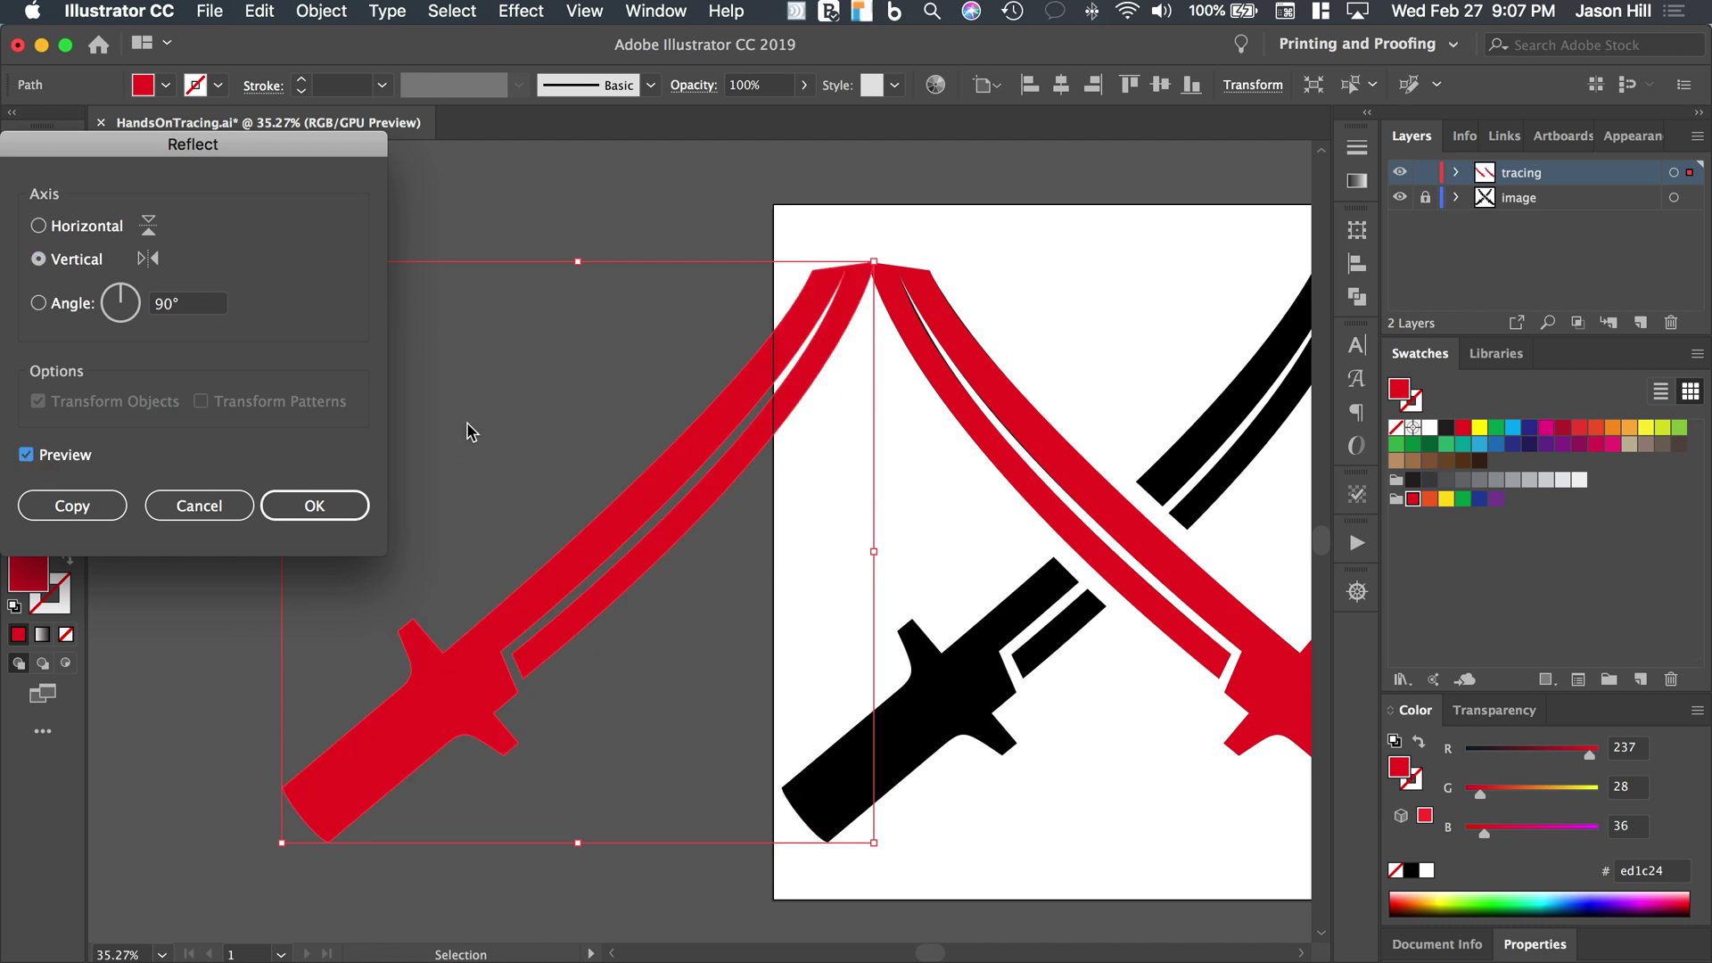
left_click(313, 506)
scroll(303, 535, "right", 5)
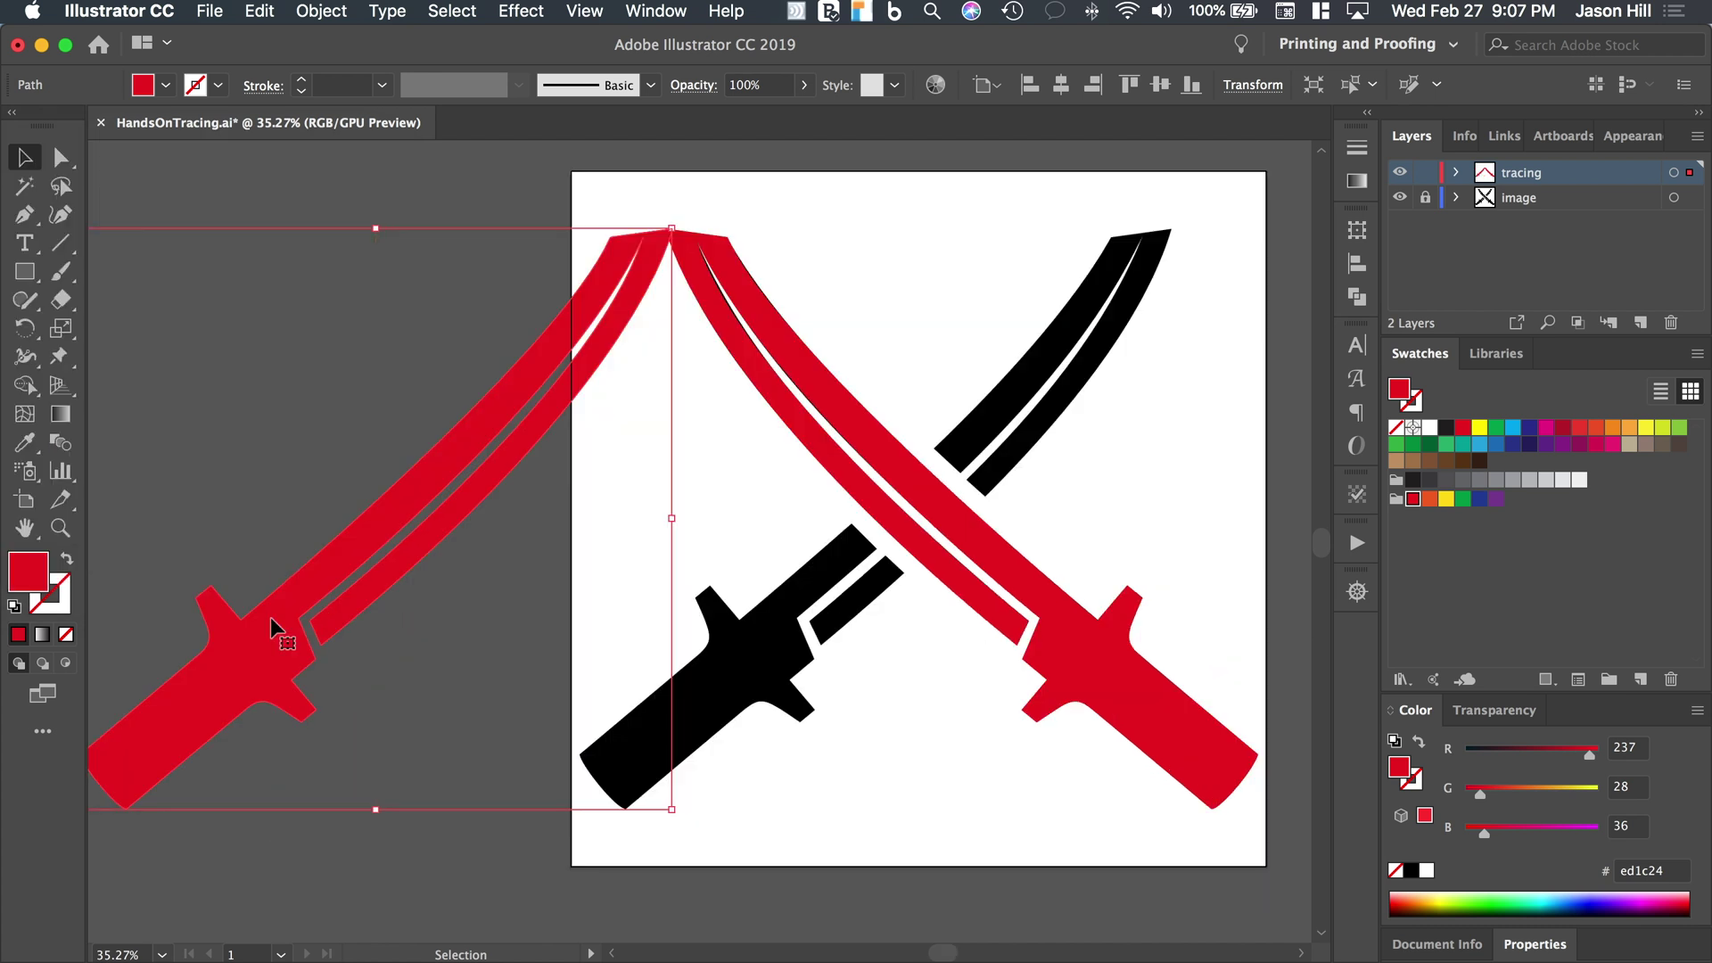
Slide the mirrored red sword horizontally onto the black sword, then deselect
left_click_drag(270, 617, 771, 649)
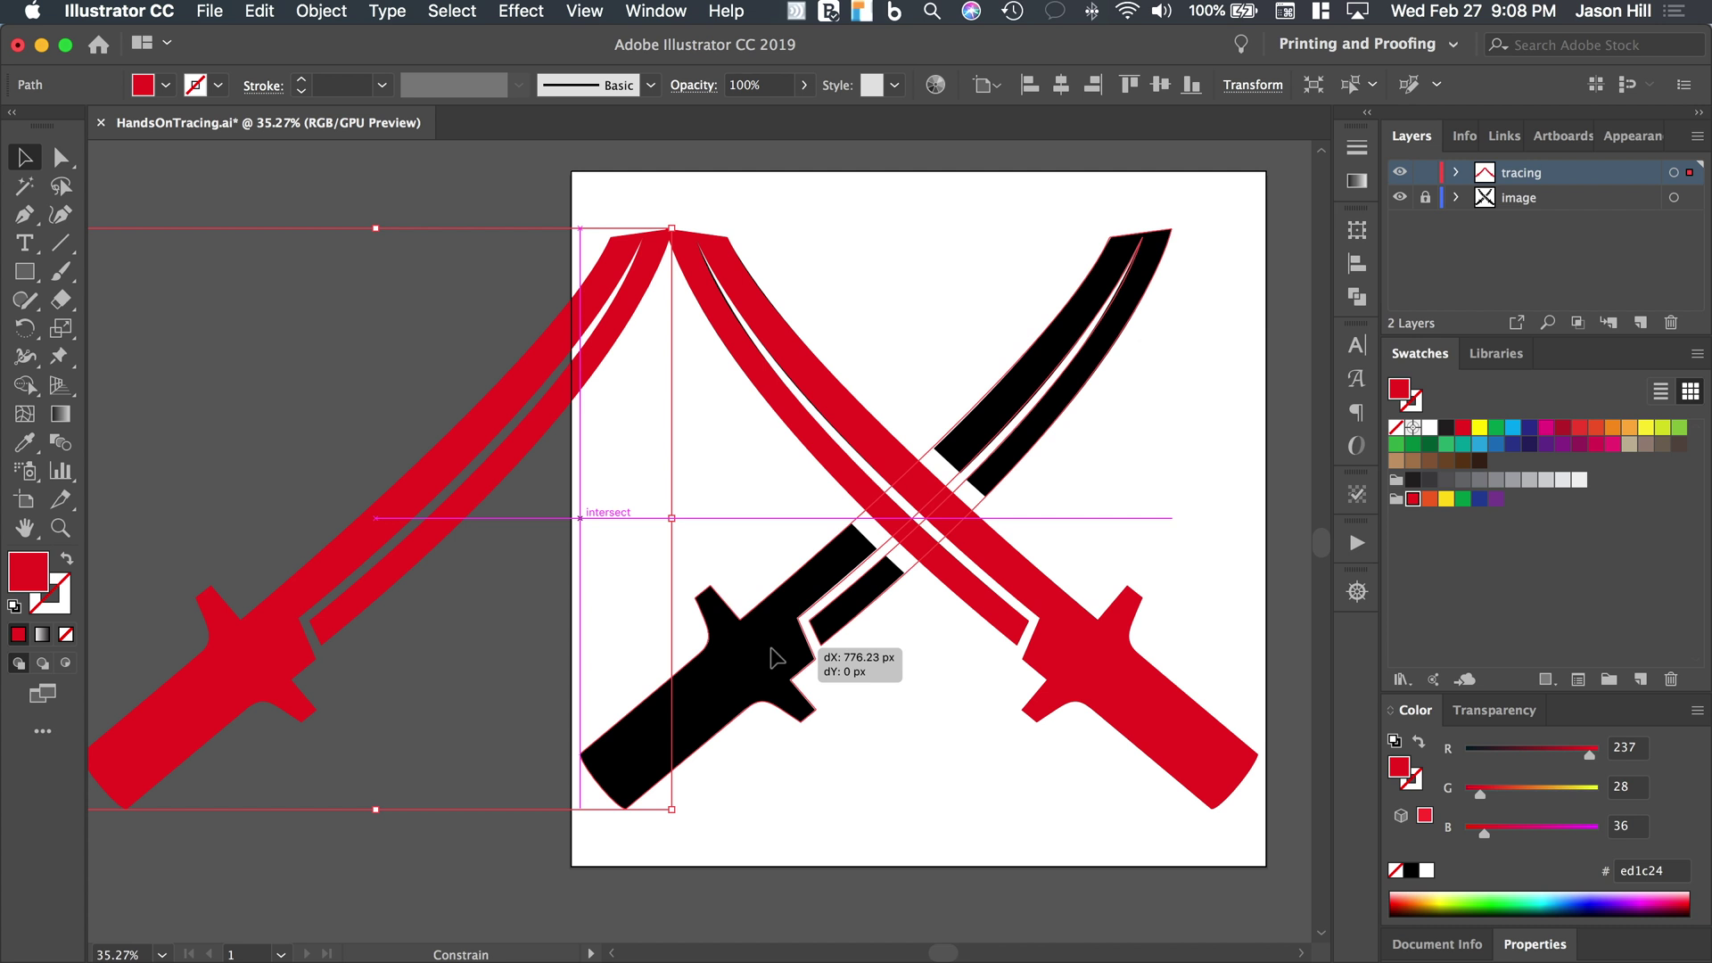
left_click_drag(772, 649, 771, 648)
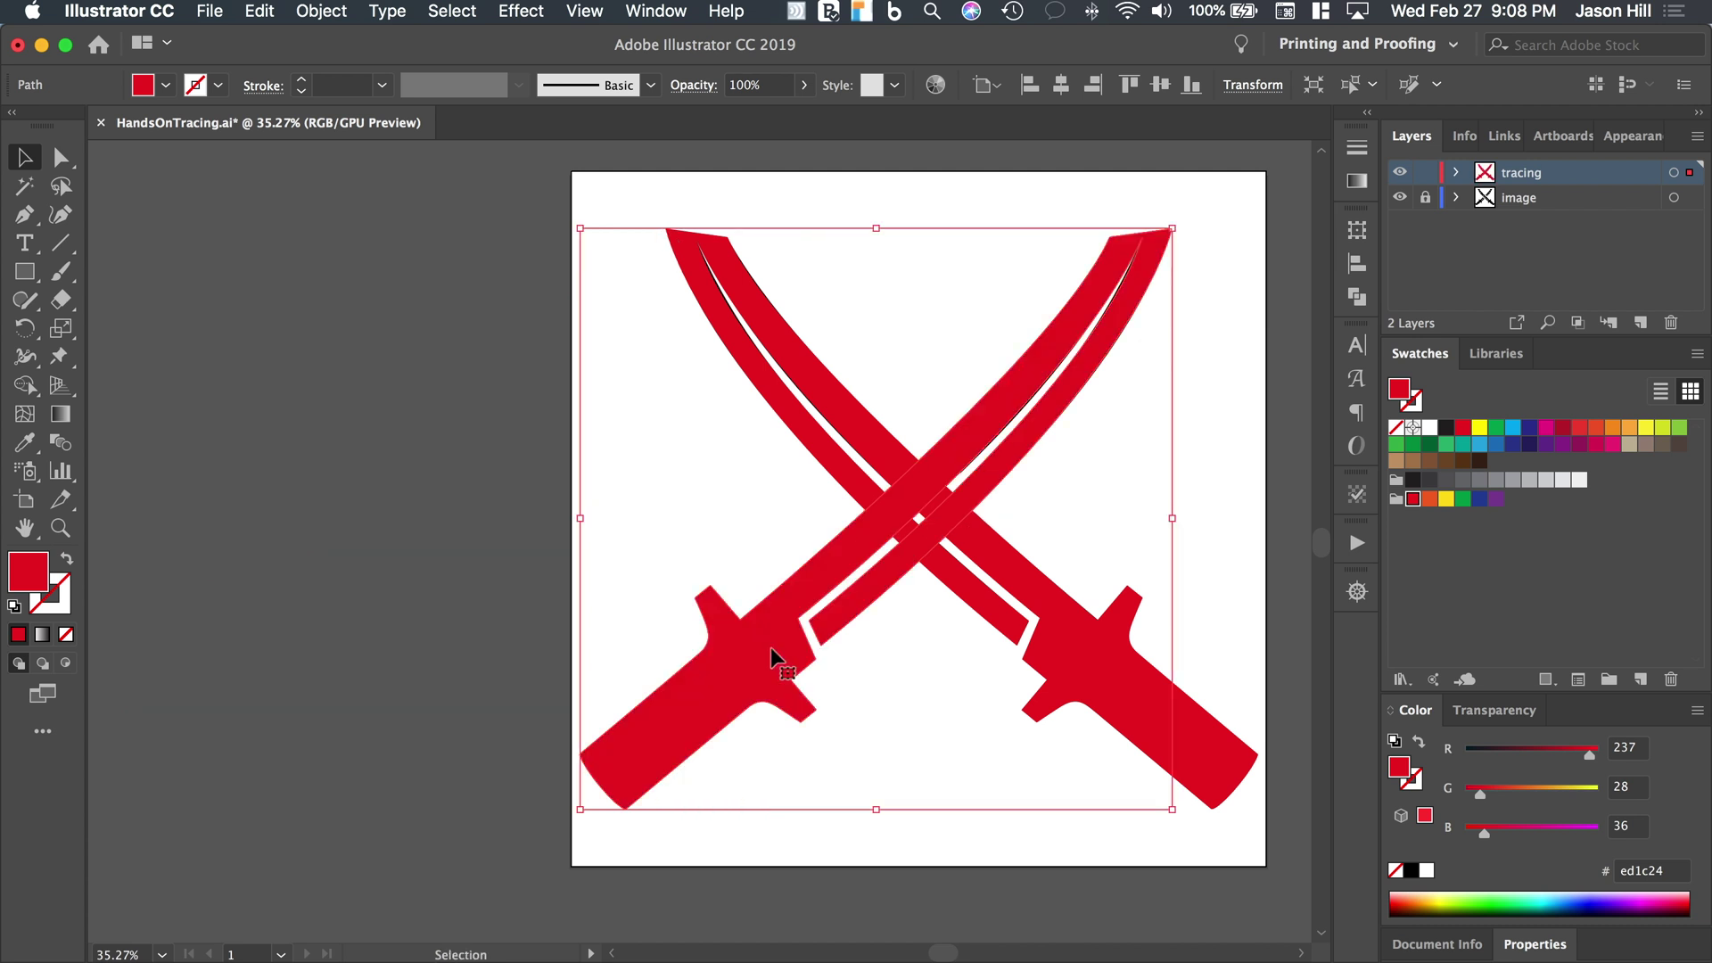
scroll(372, 505, "right", 3)
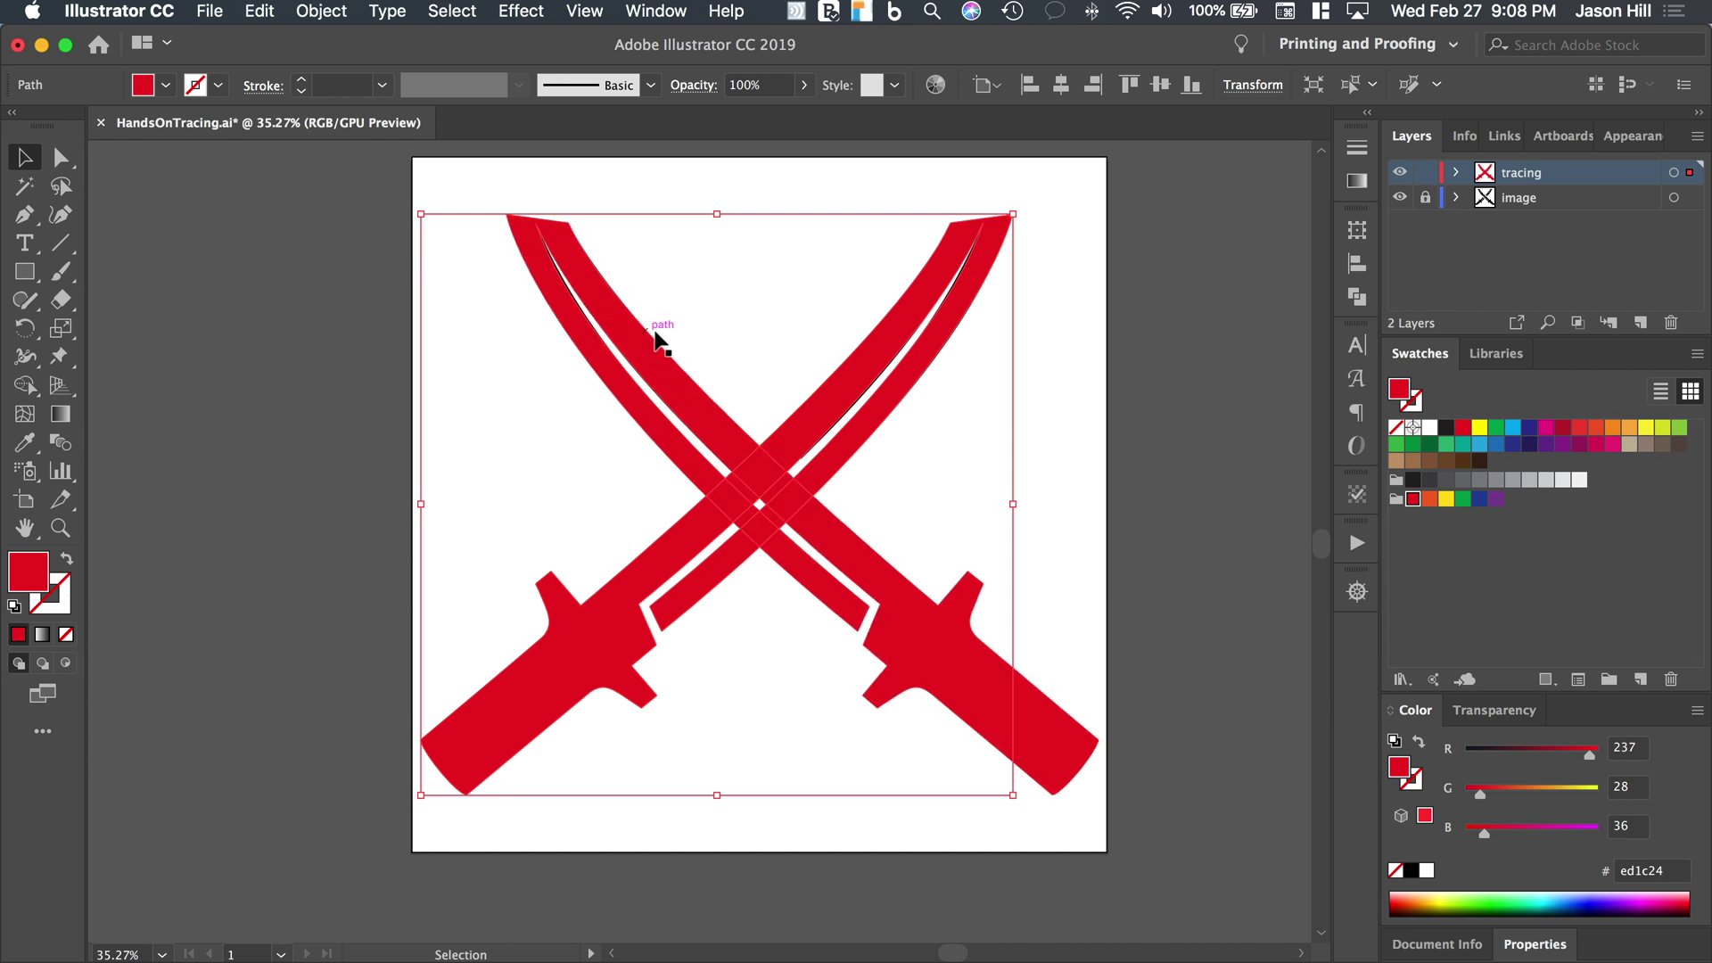
left_click(1248, 339)
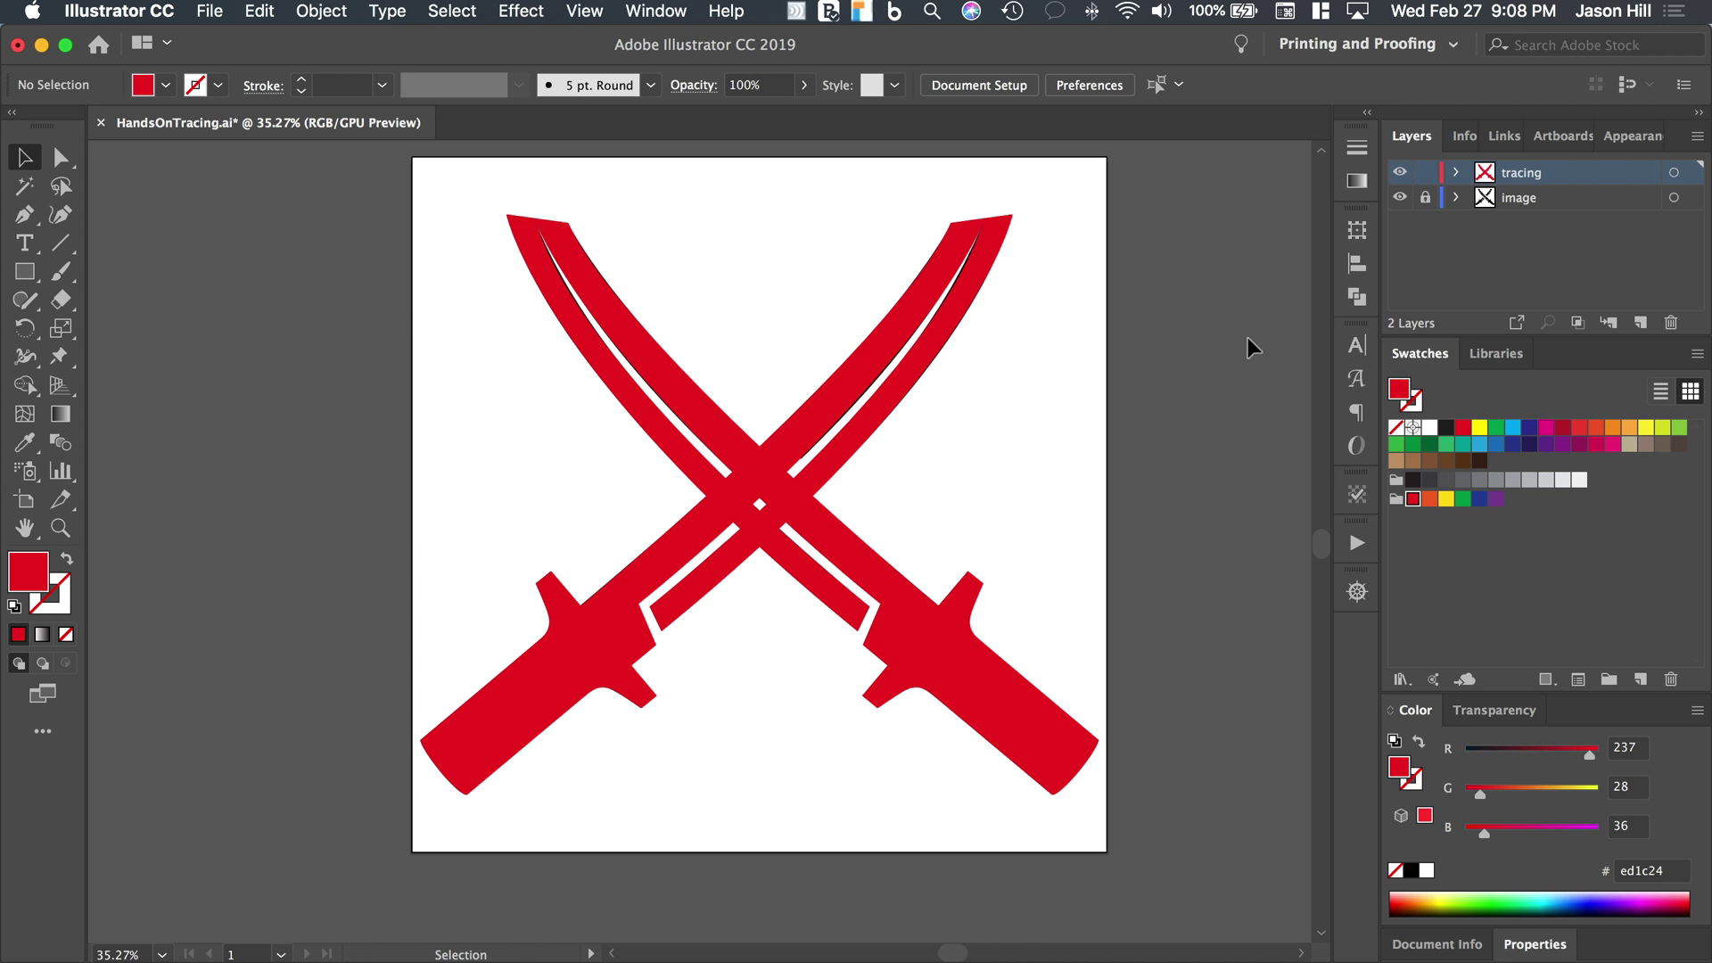
Expand the tracing layer, hide the second <Path>, and select the remaining red sword
left_click(1458, 173)
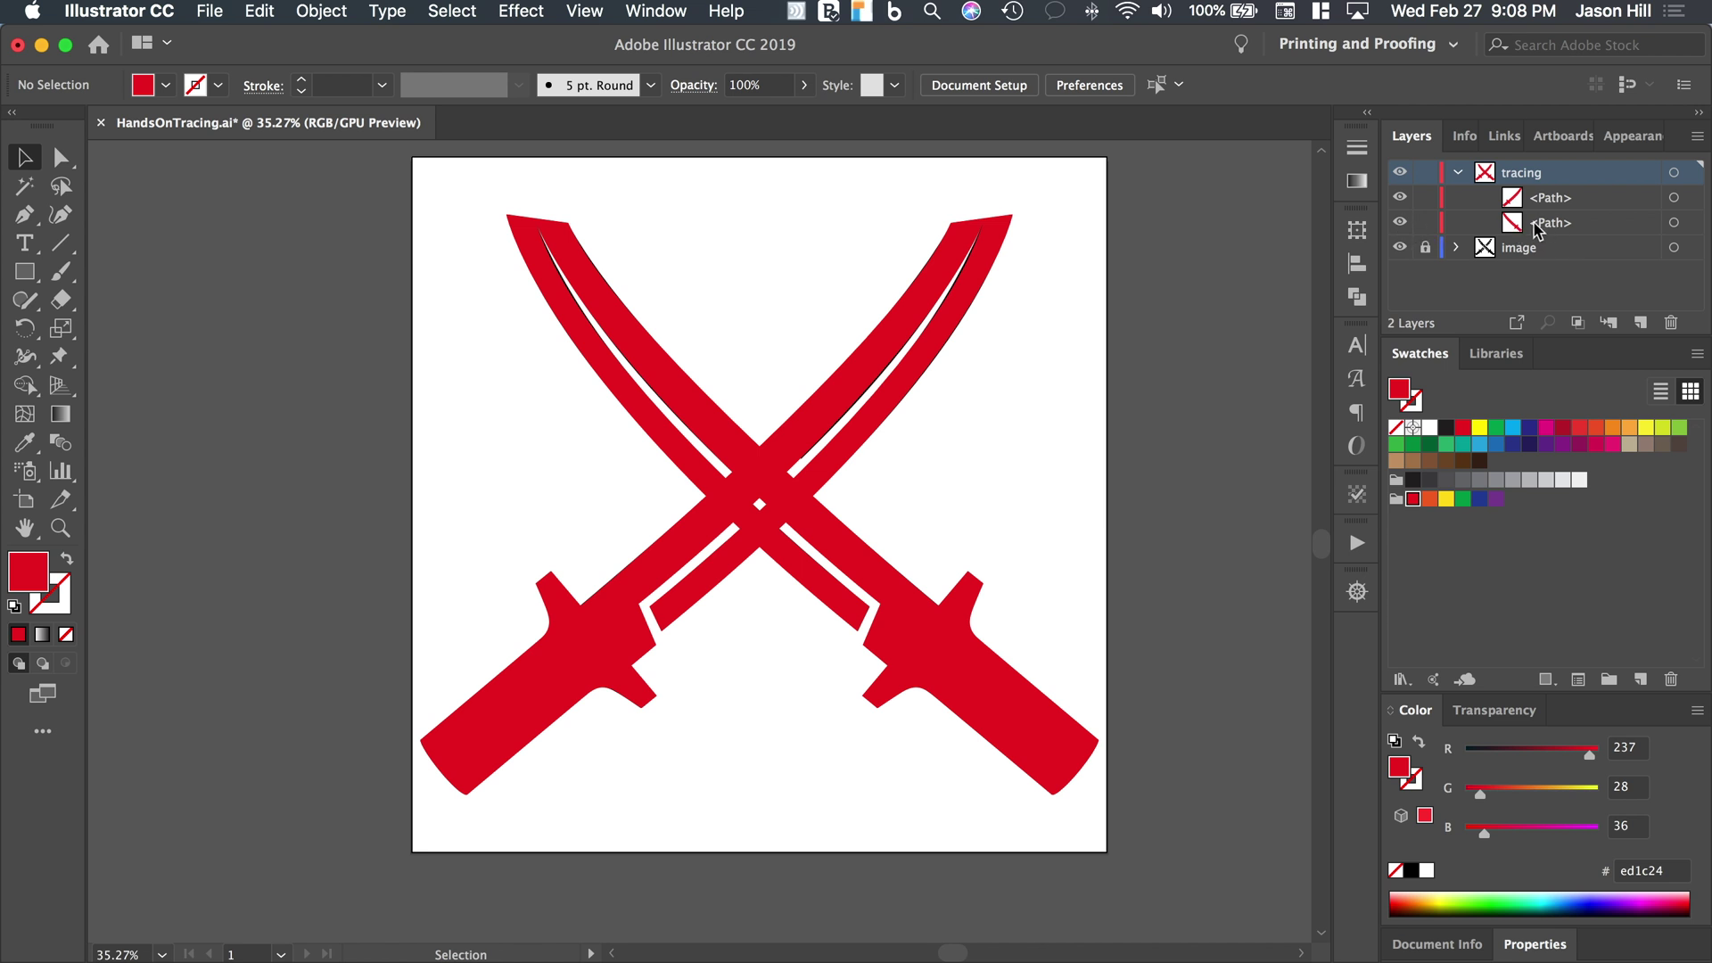
left_click(1400, 222)
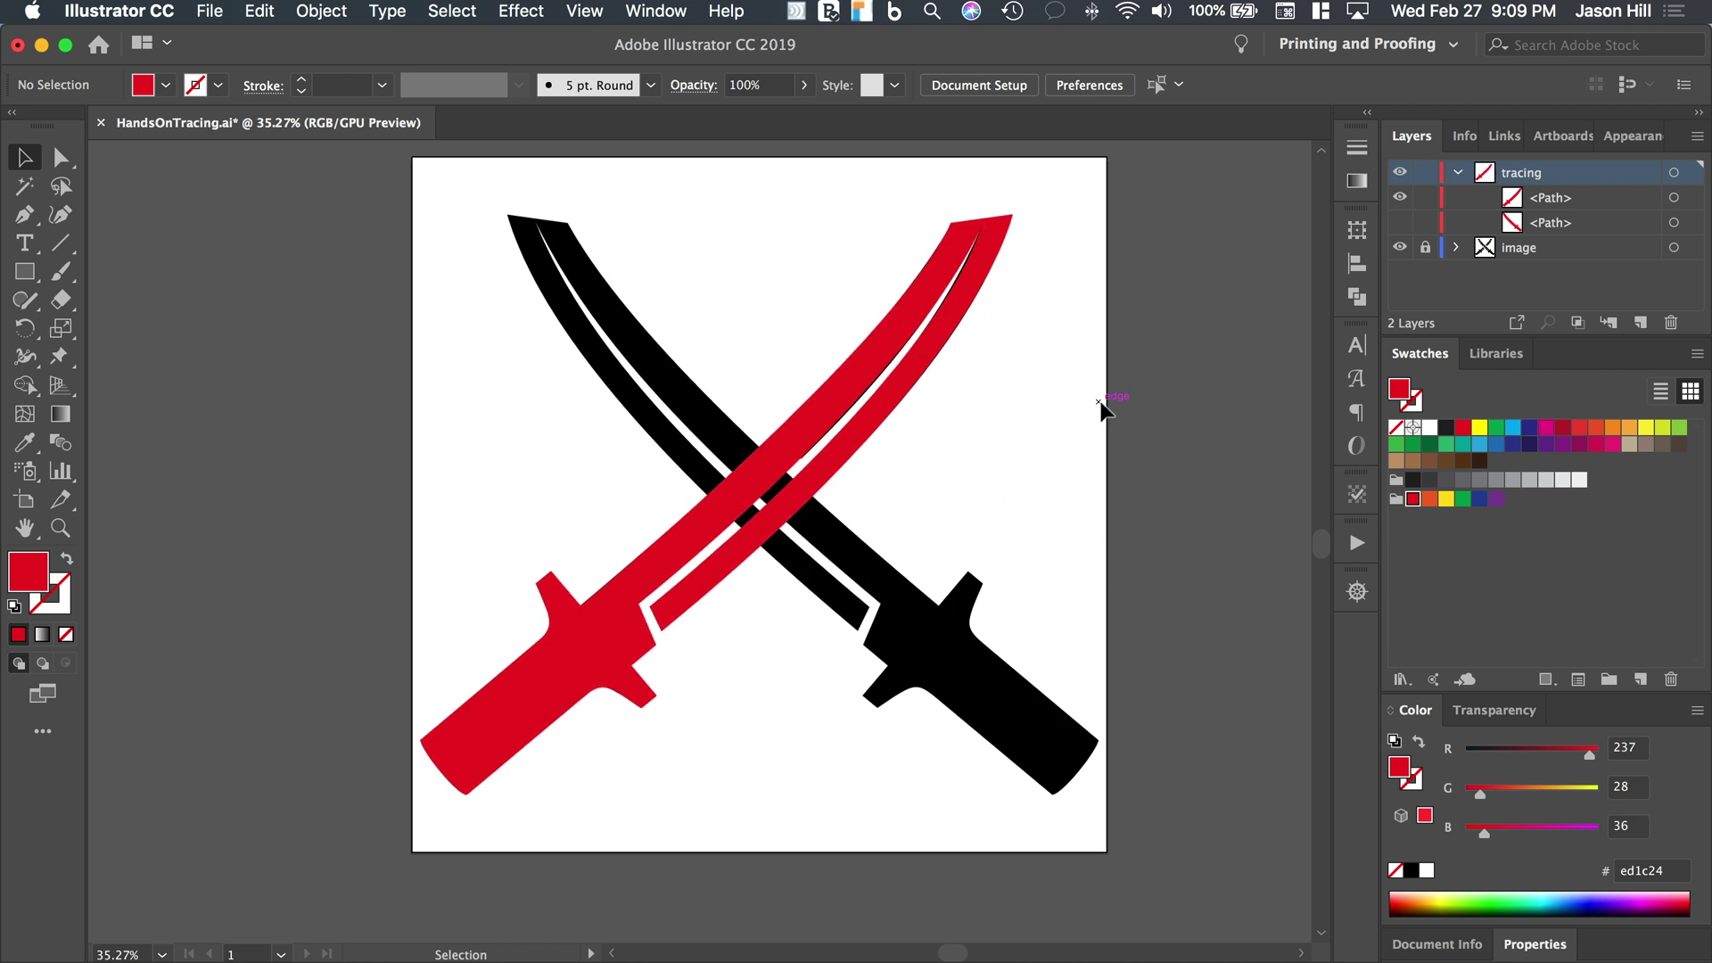
left_click(856, 382)
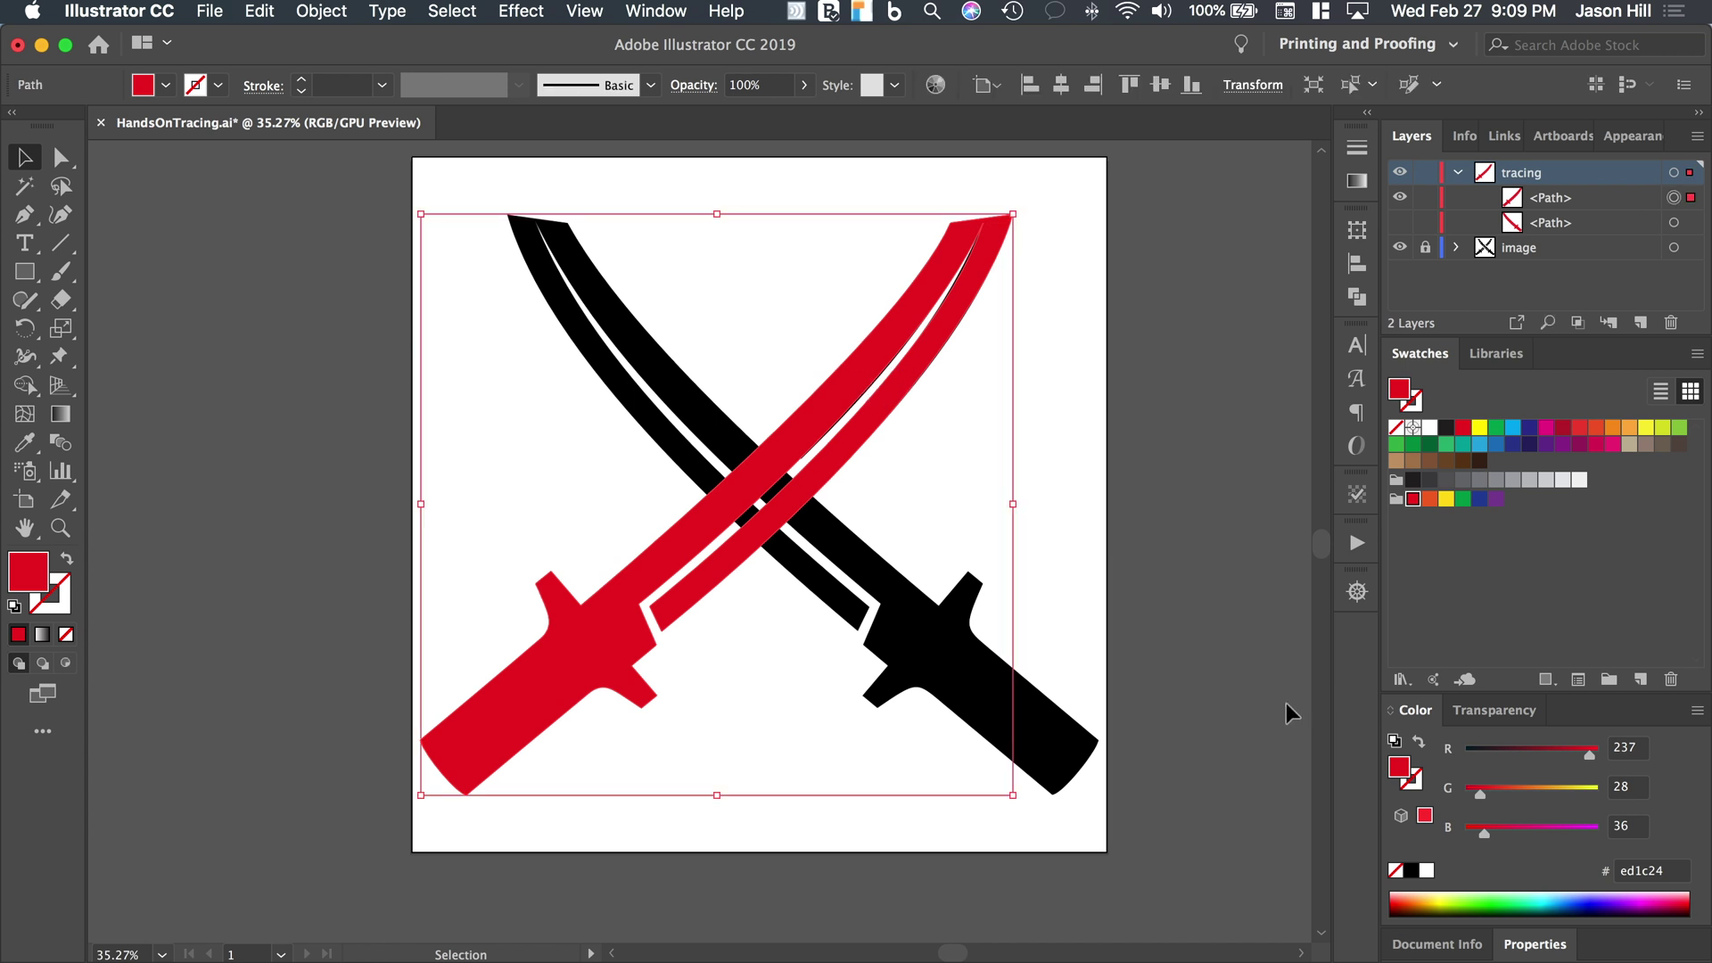
Set the remaining red sword's fill to None, leaving only its outline
left_click(1396, 871)
scroll(975, 455, "up", 2)
scroll(974, 450, "up", 2)
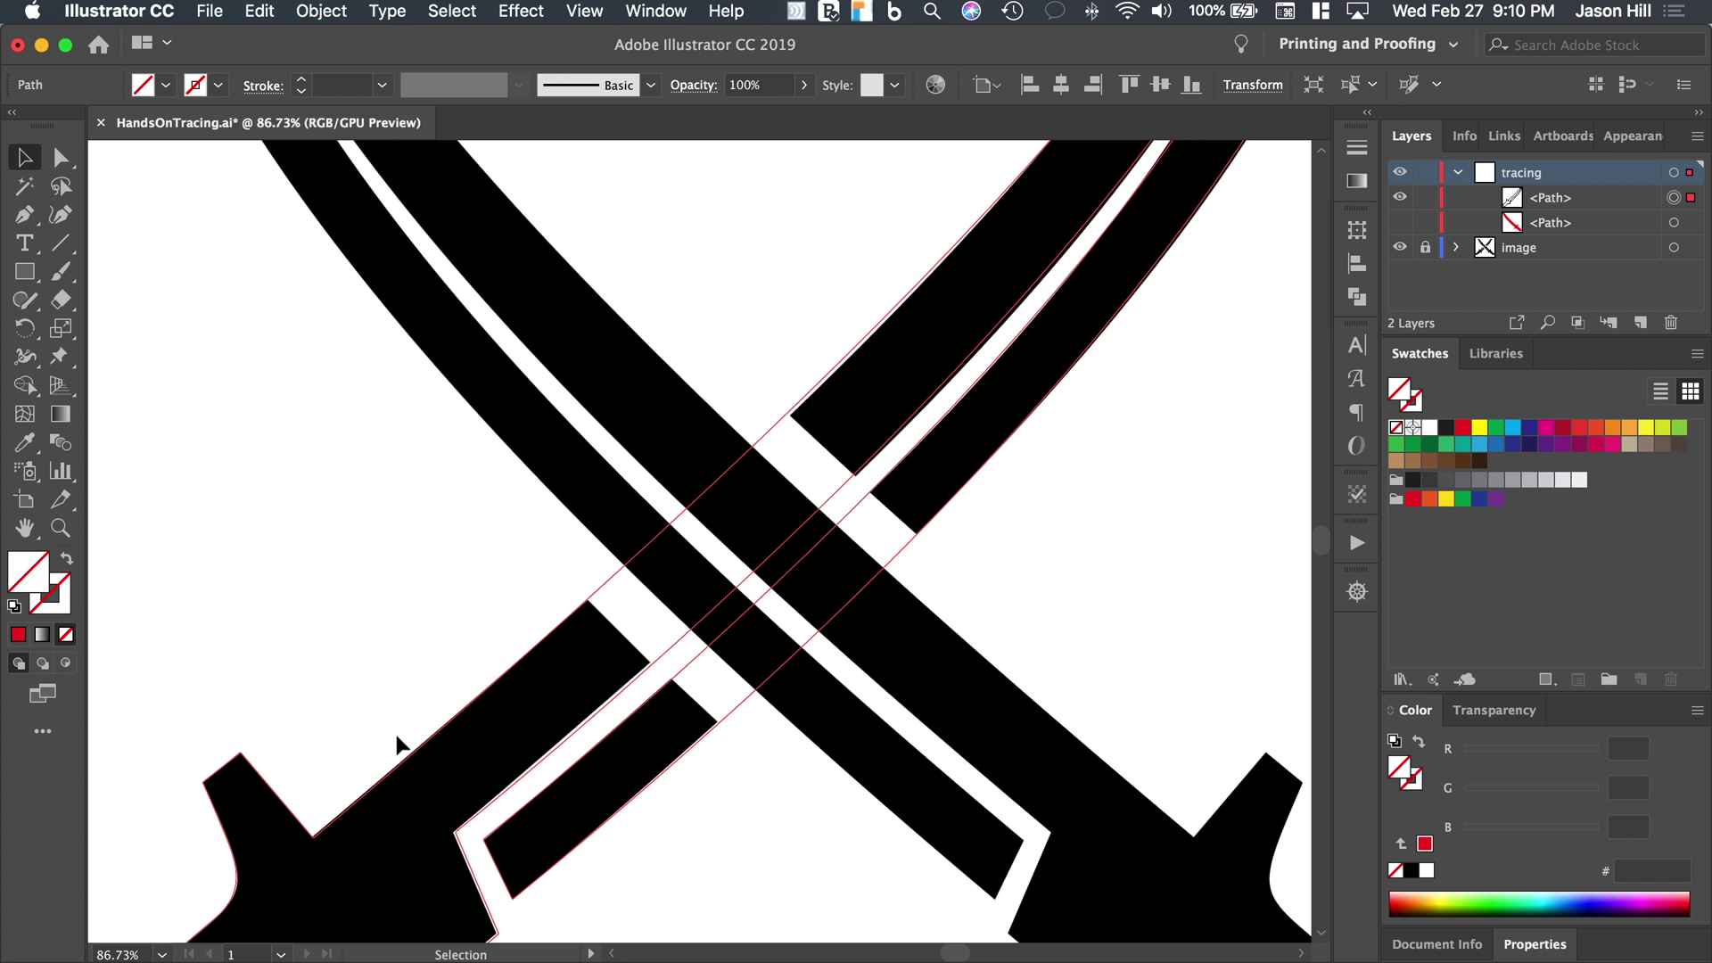
scroll(398, 743, "down", 5)
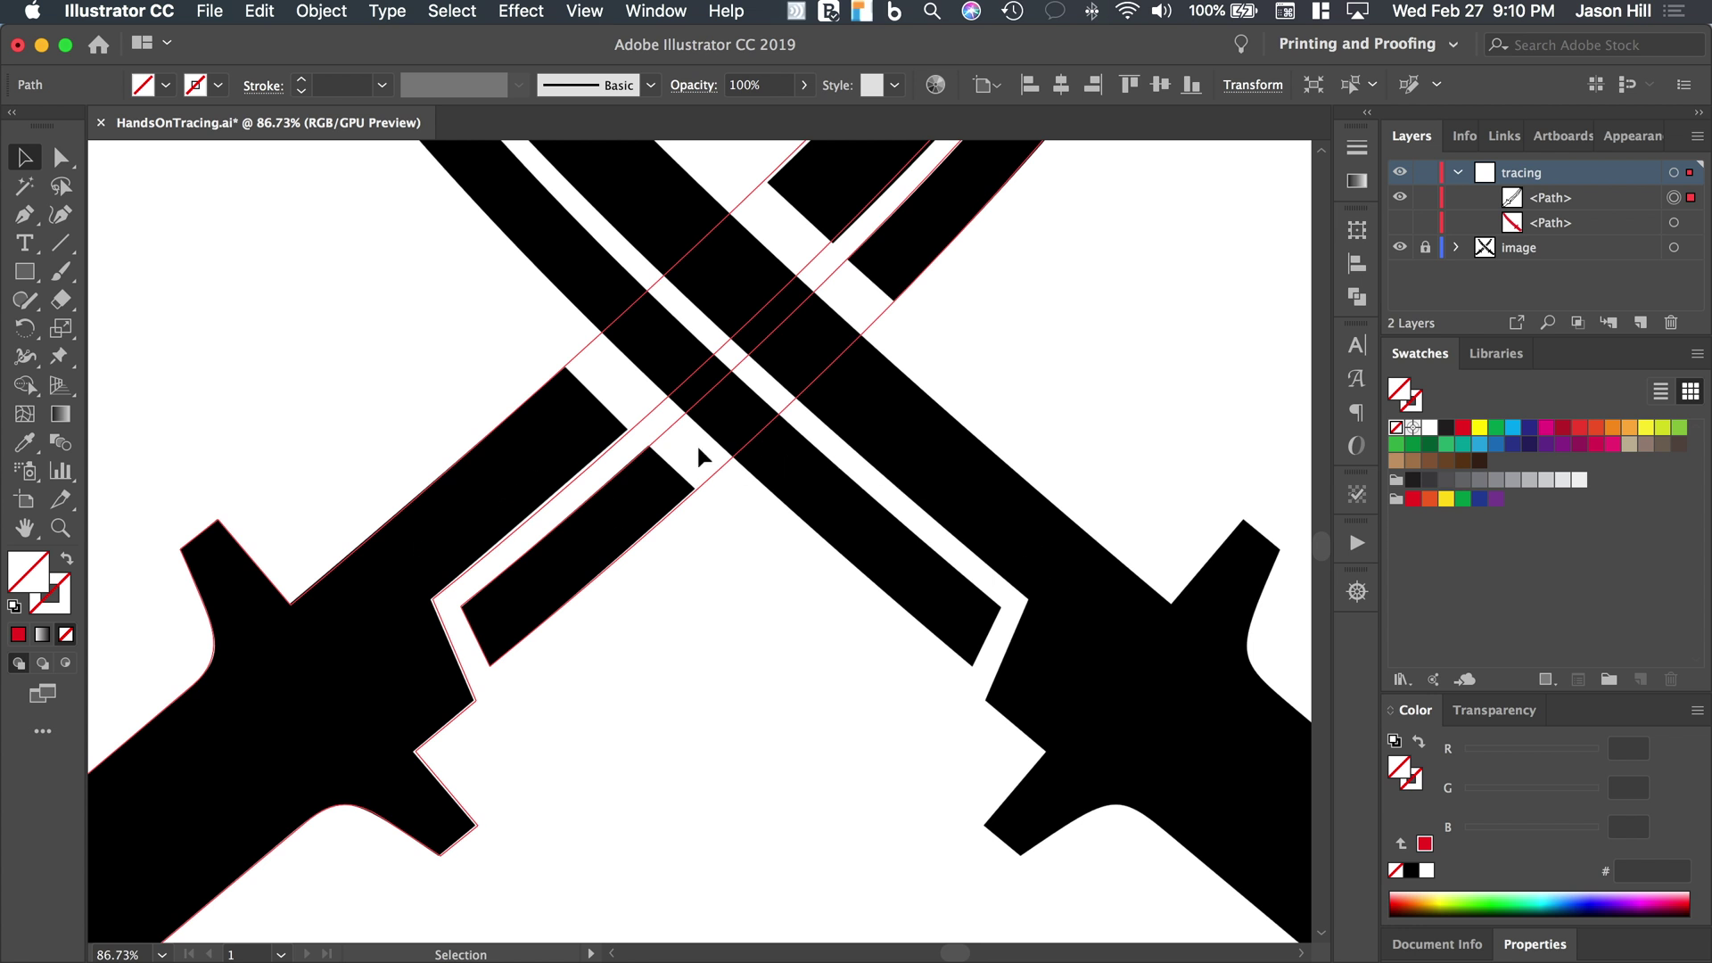
scroll(698, 451, "up", 5)
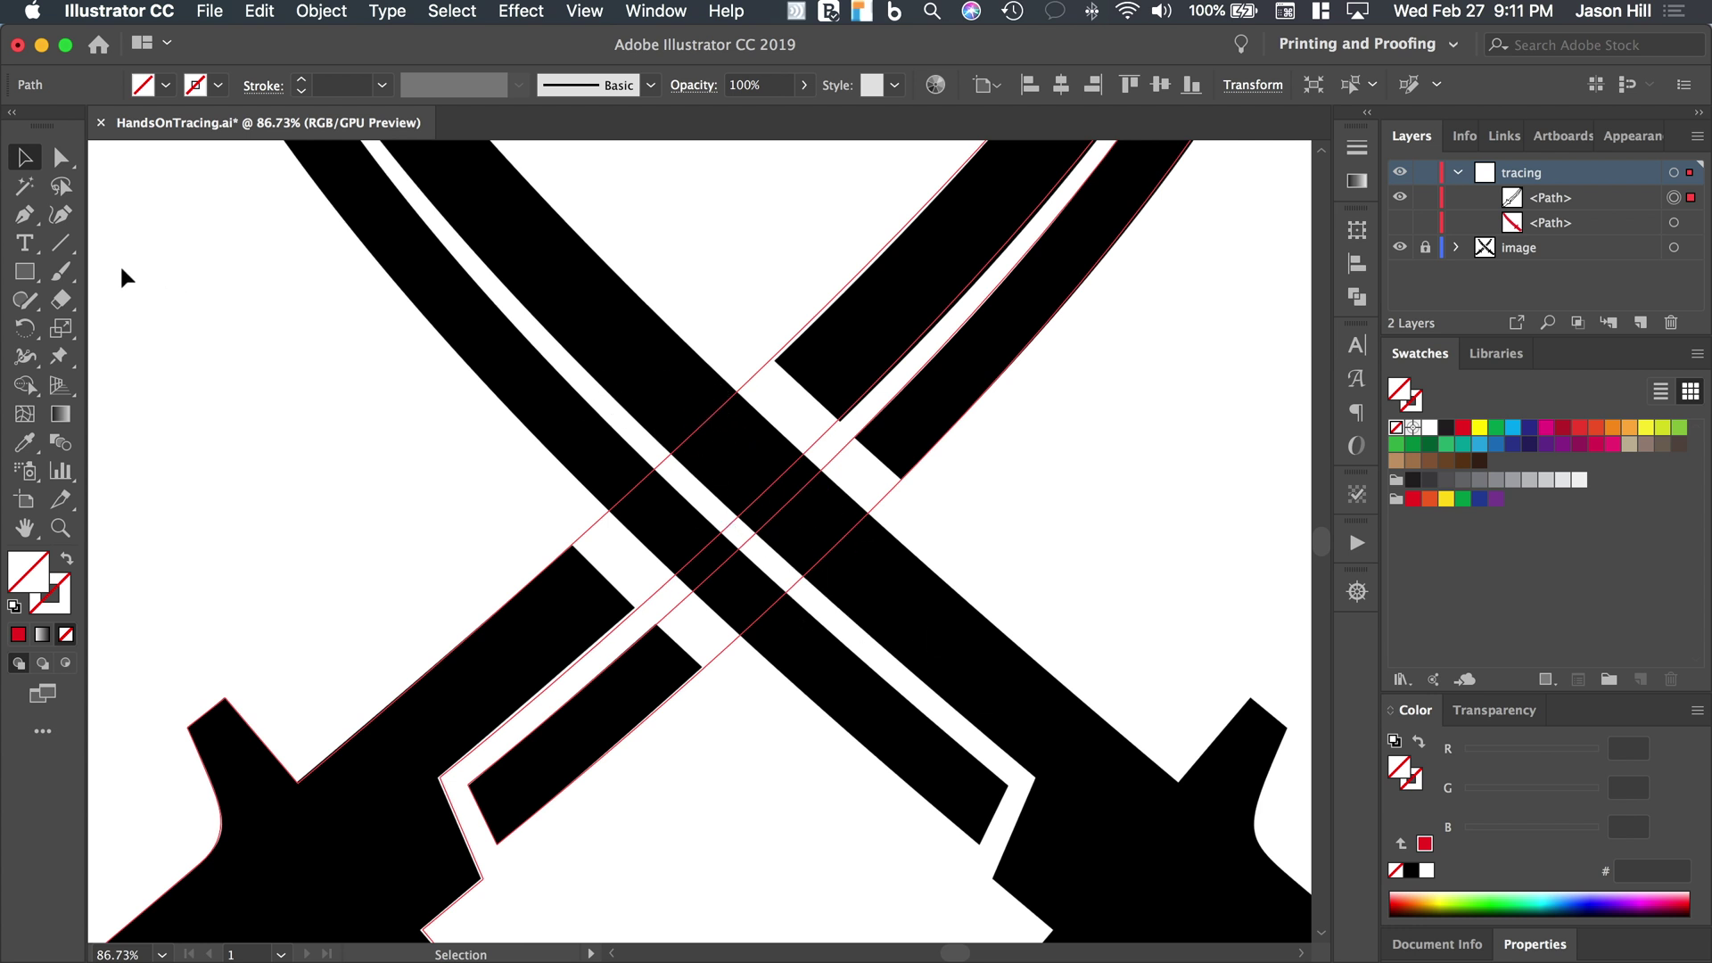
Pick the Add Anchor Point Tool from the Pen tool flyout
left_click(25, 219)
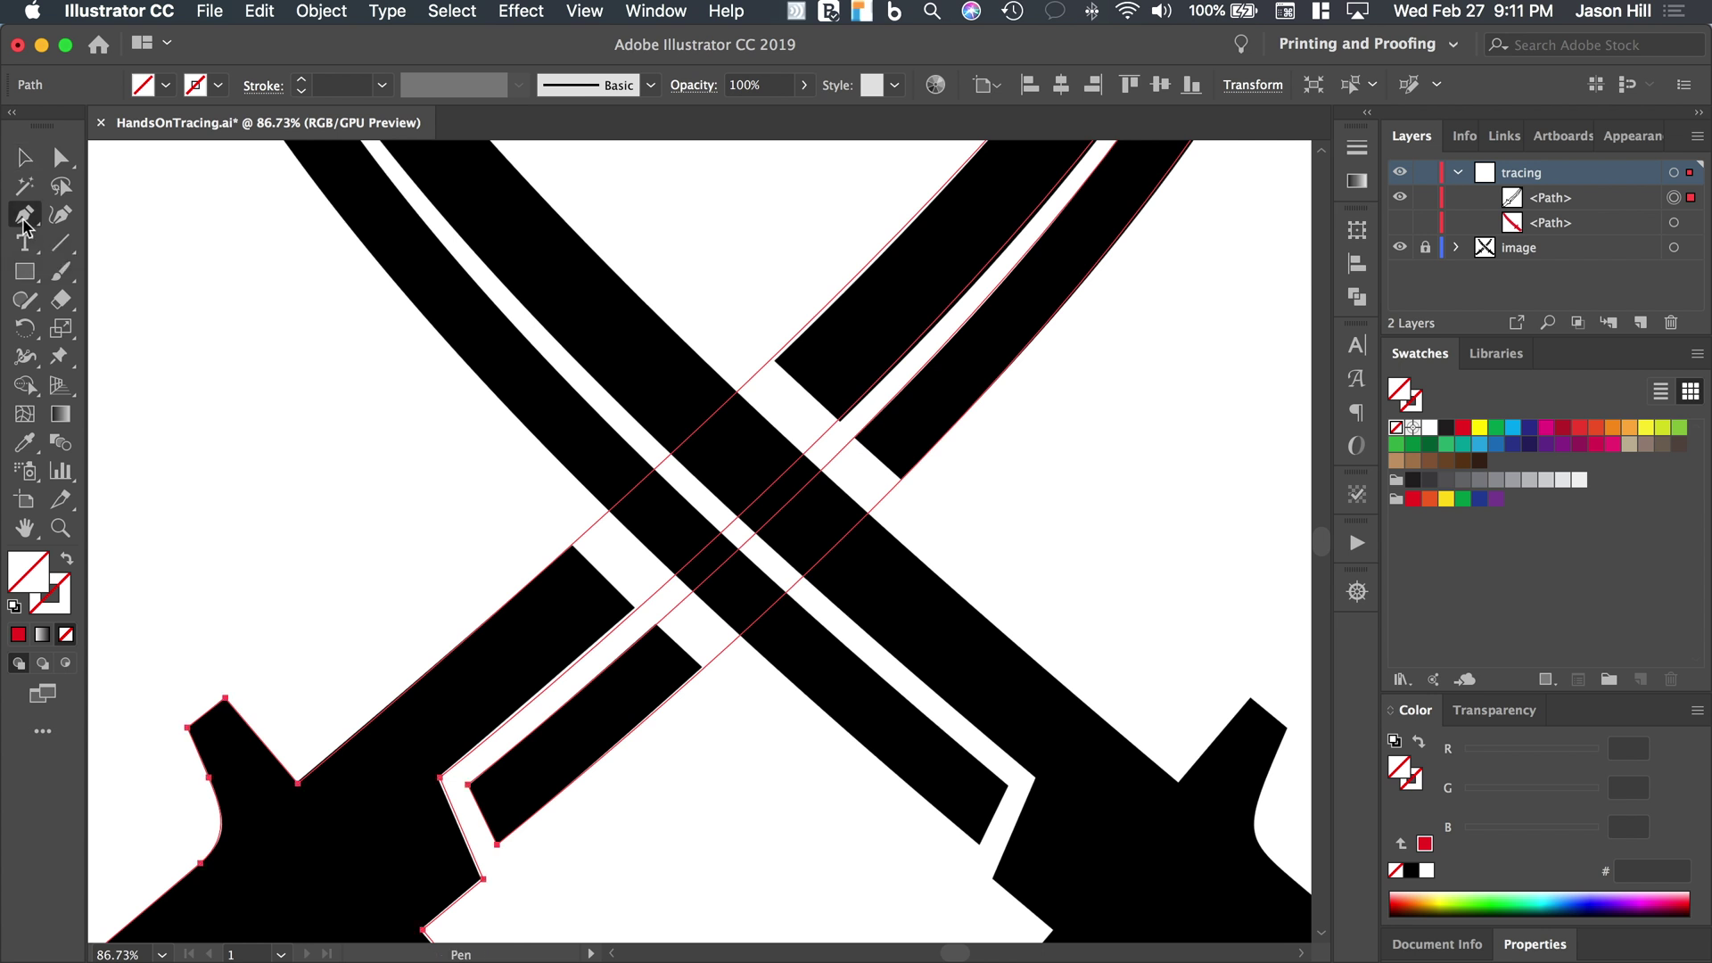
left_click(107, 246)
scroll(490, 414, "up", 3)
scroll(490, 415, "down", 2)
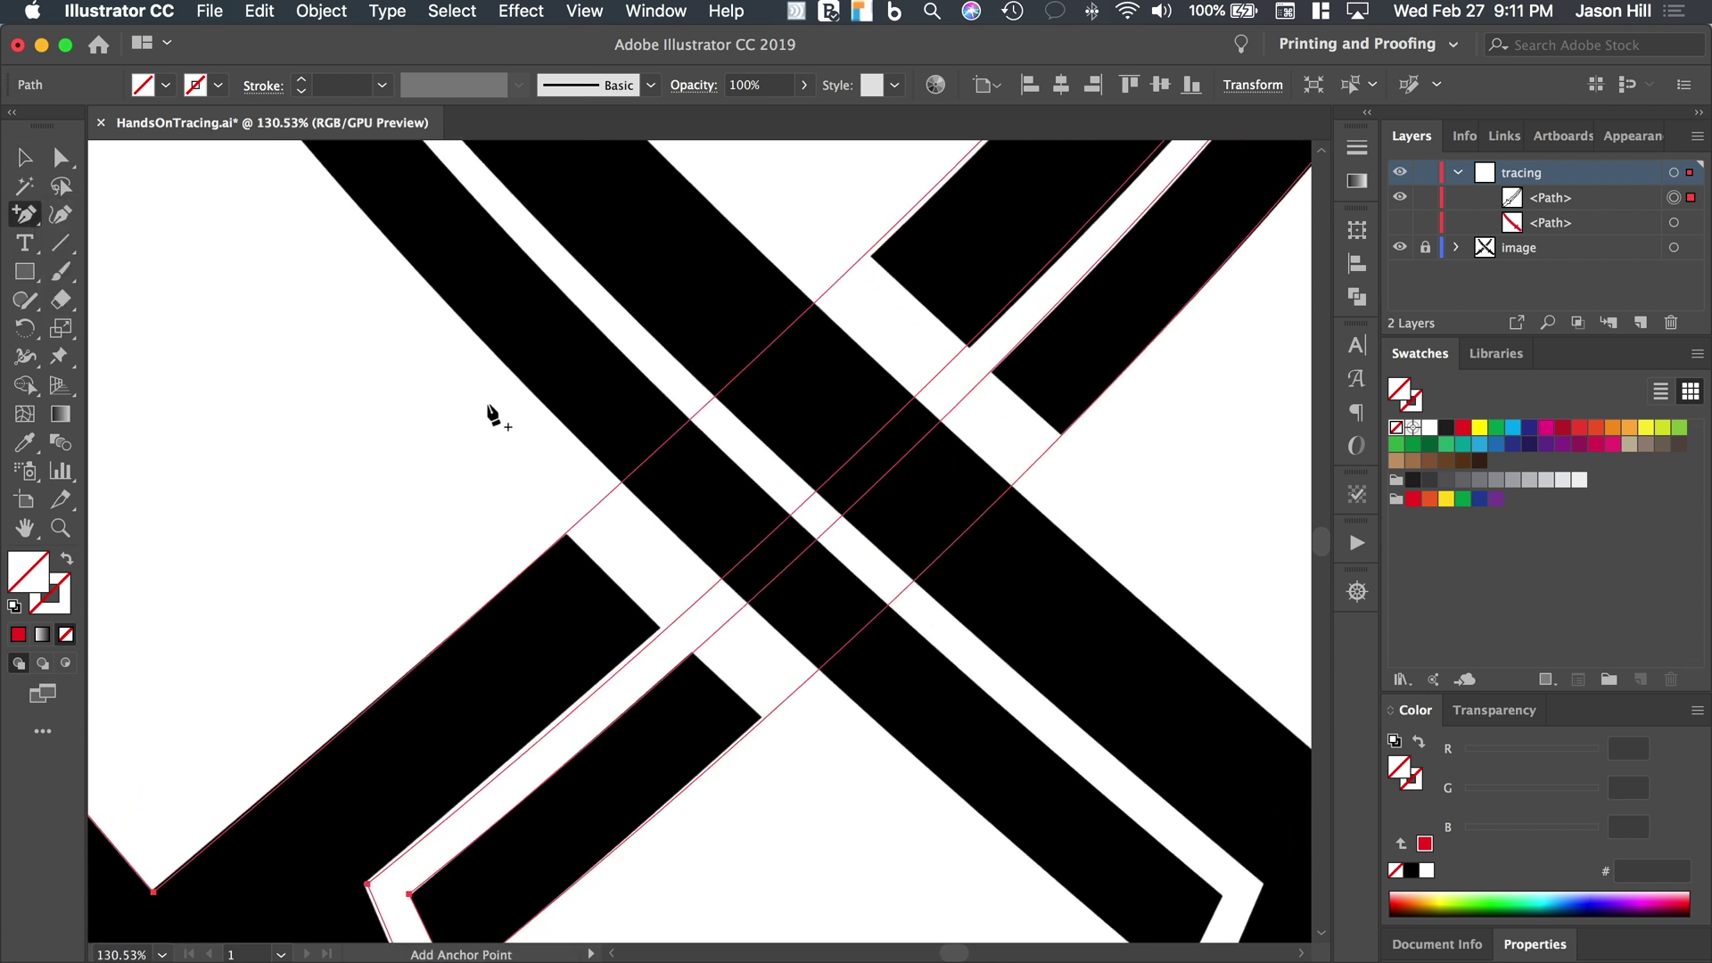
Add anchor points on the blade edges and bar corners where the swords overlap
left_click(565, 533)
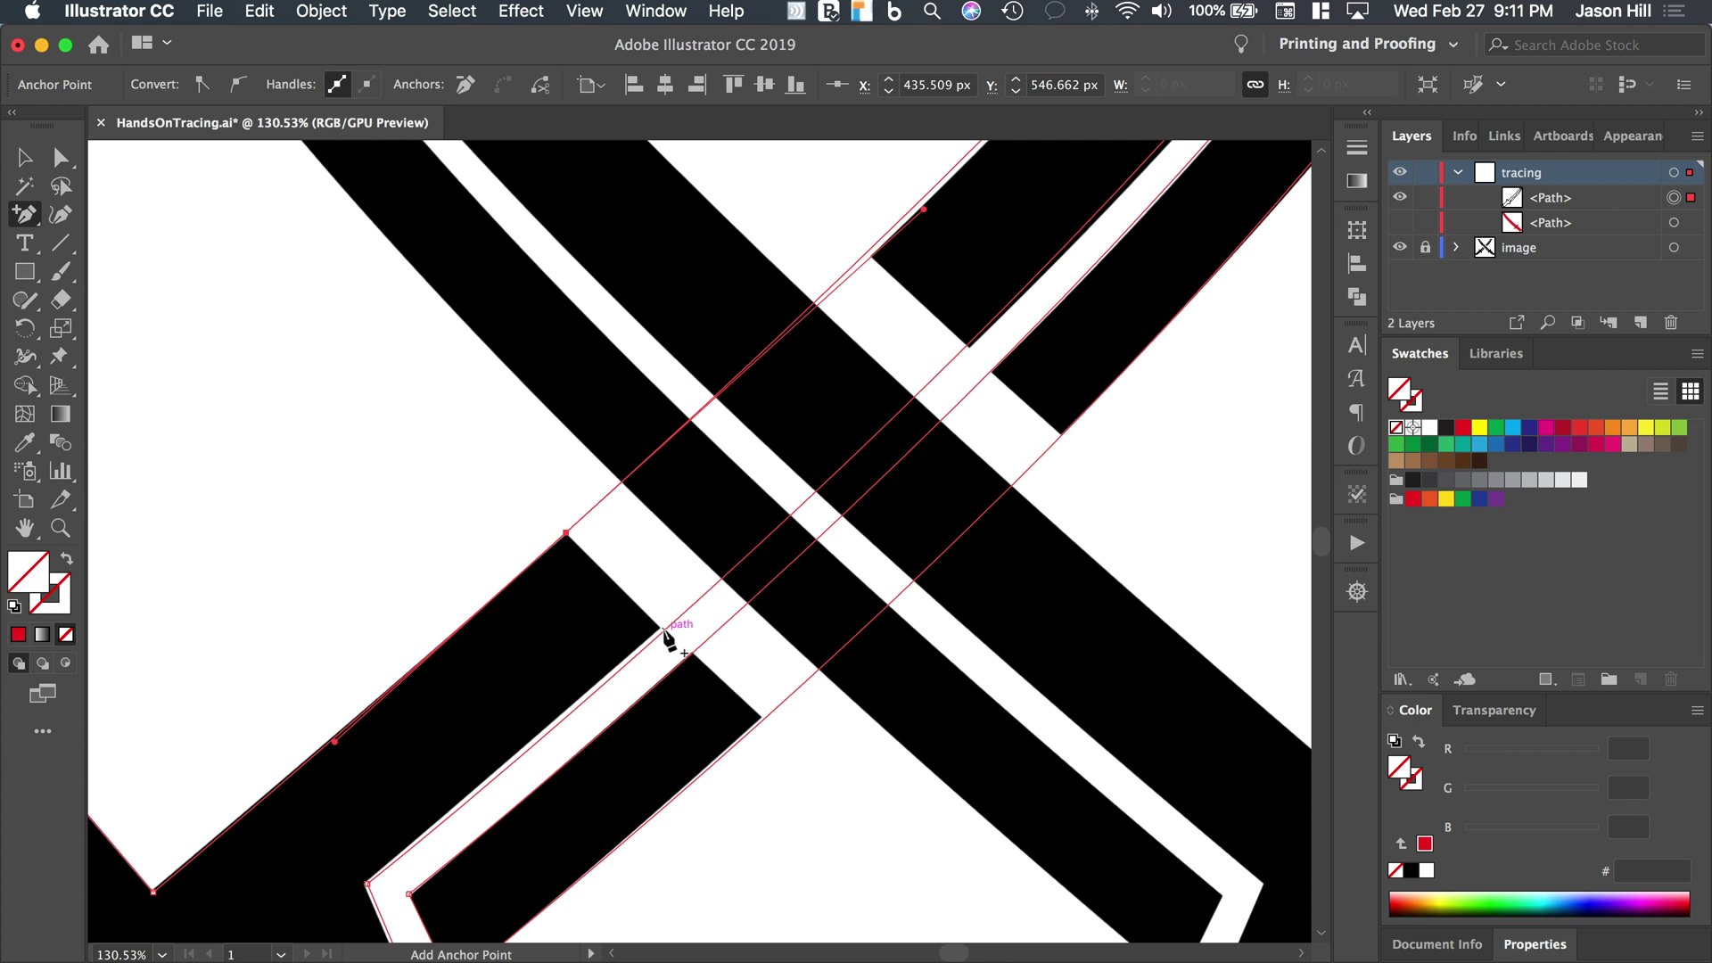
left_click(664, 631)
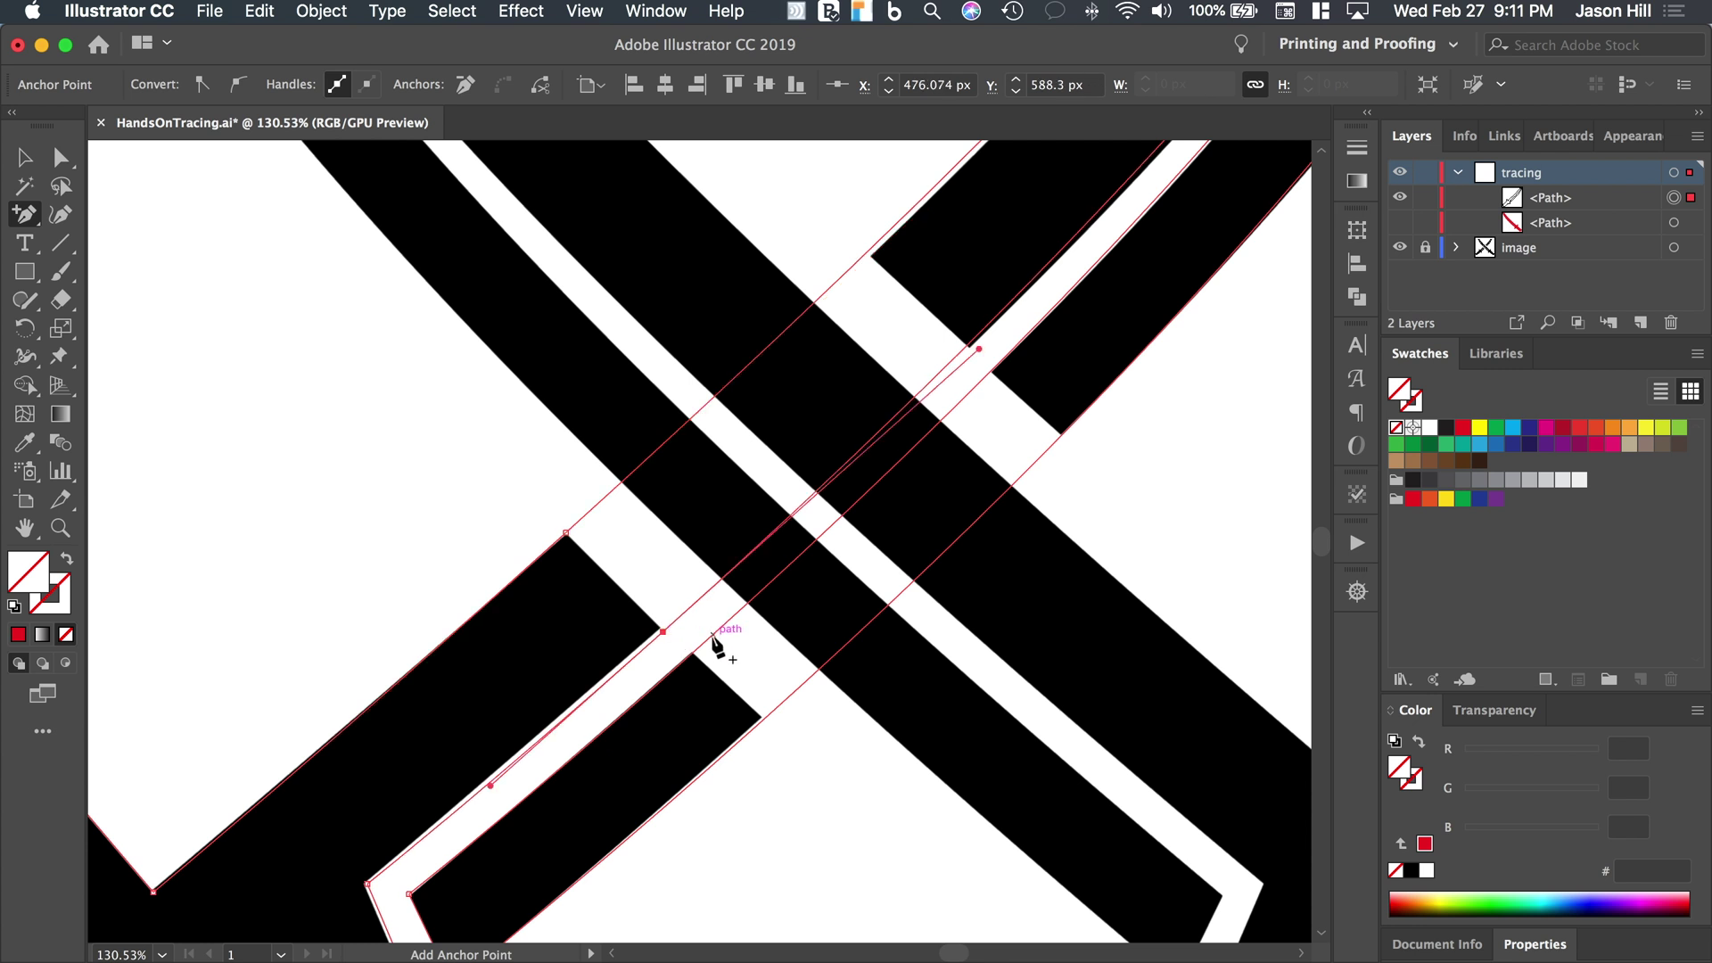
left_click(693, 652)
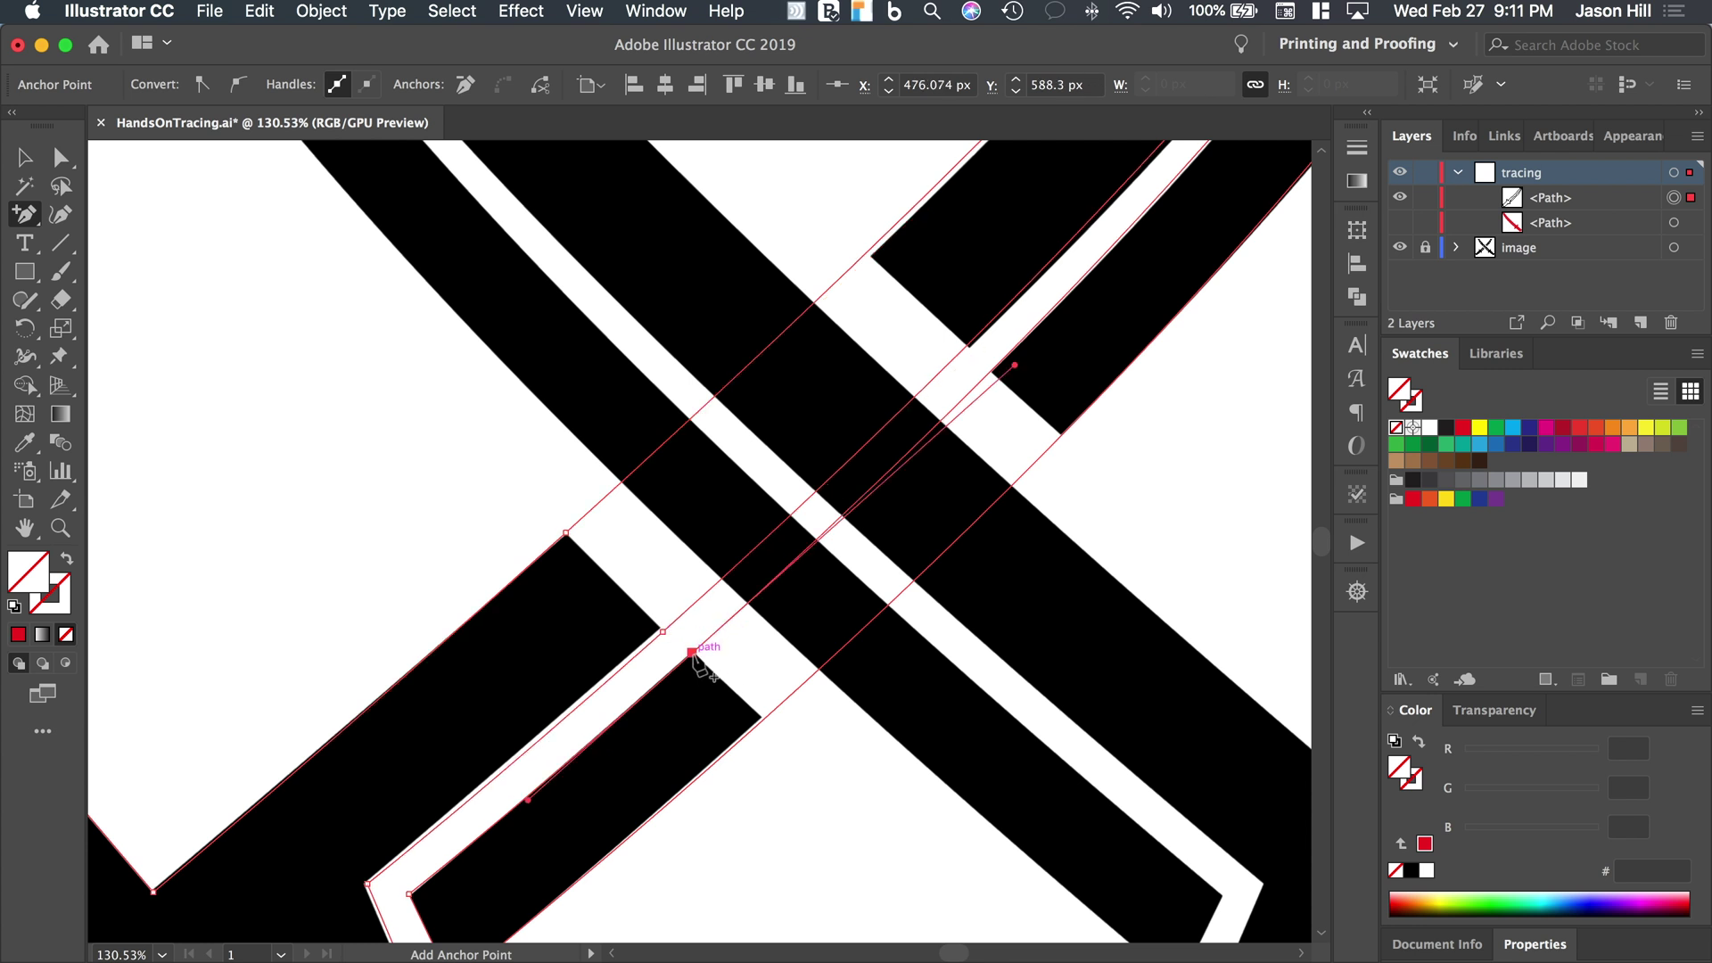
left_click(763, 719)
scroll(890, 606, "right", 1)
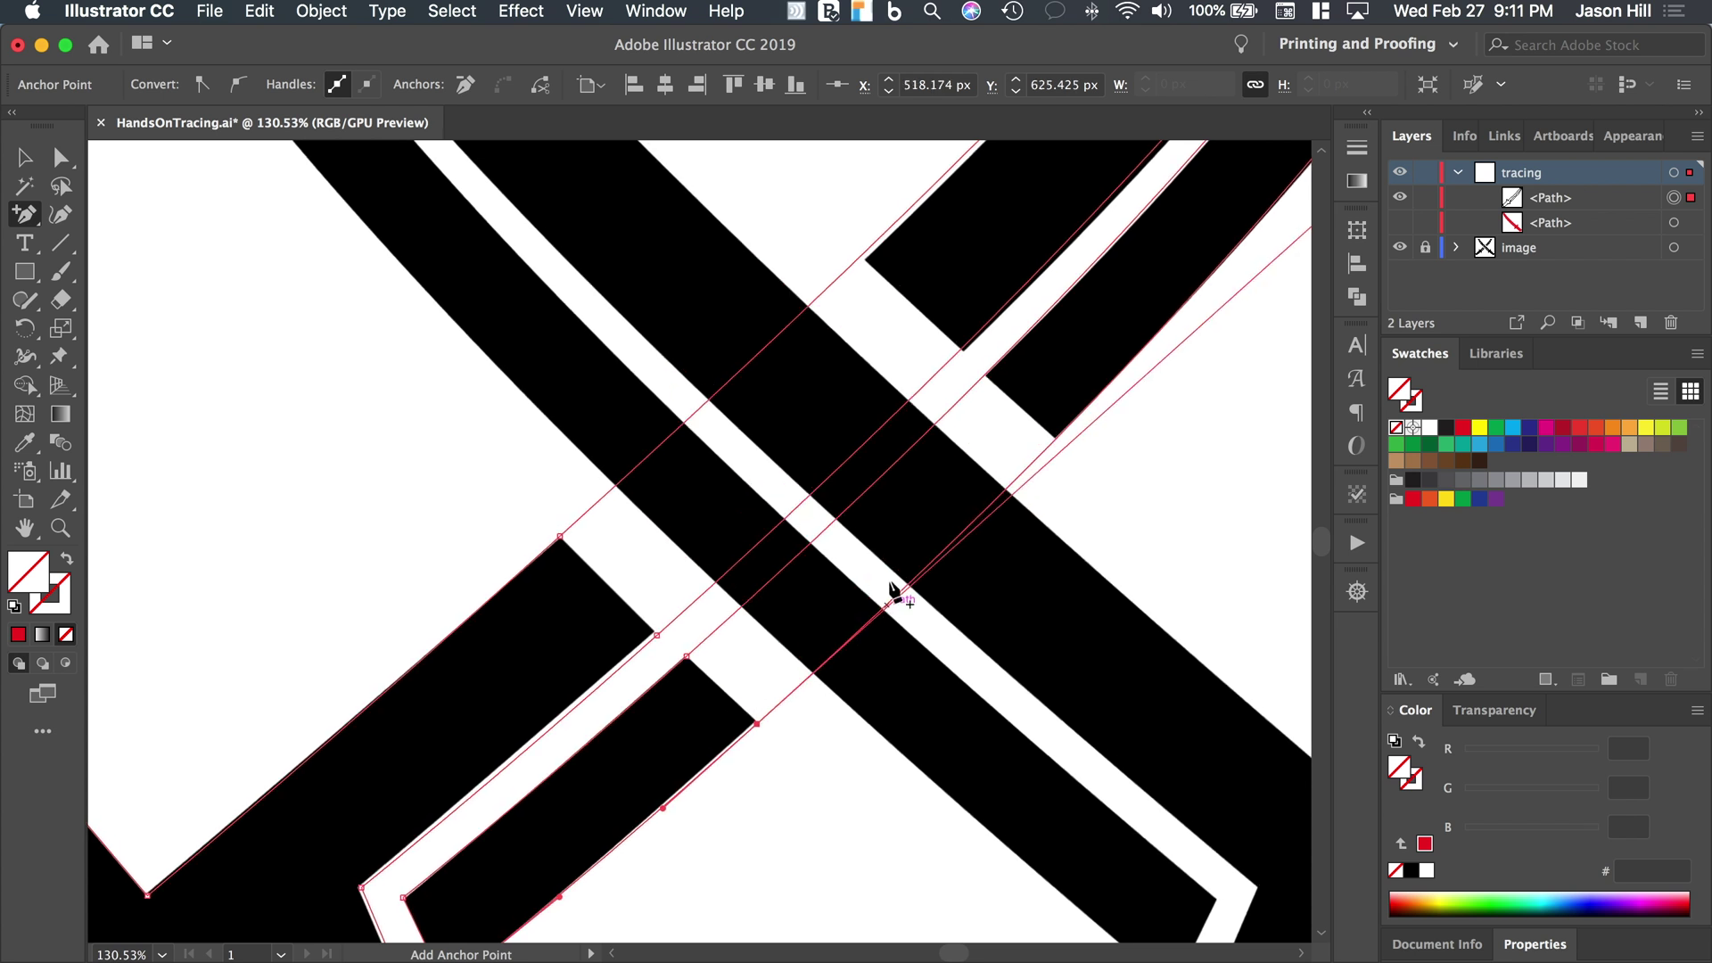
left_click(1056, 438)
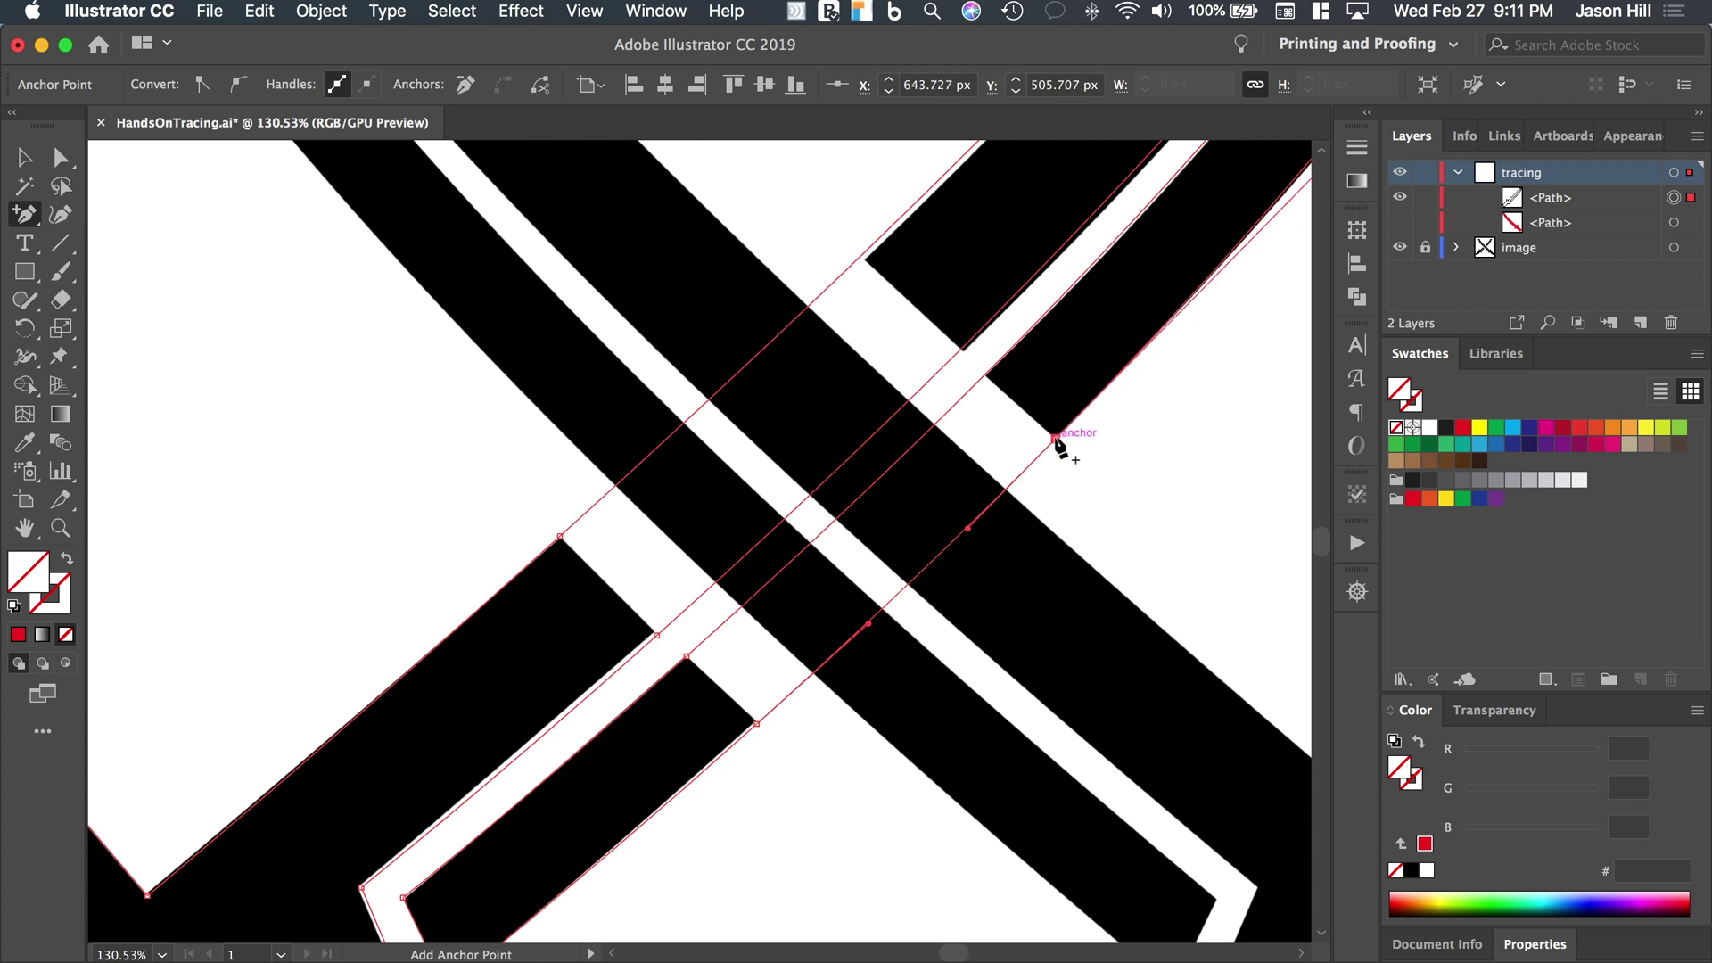
left_click(985, 375)
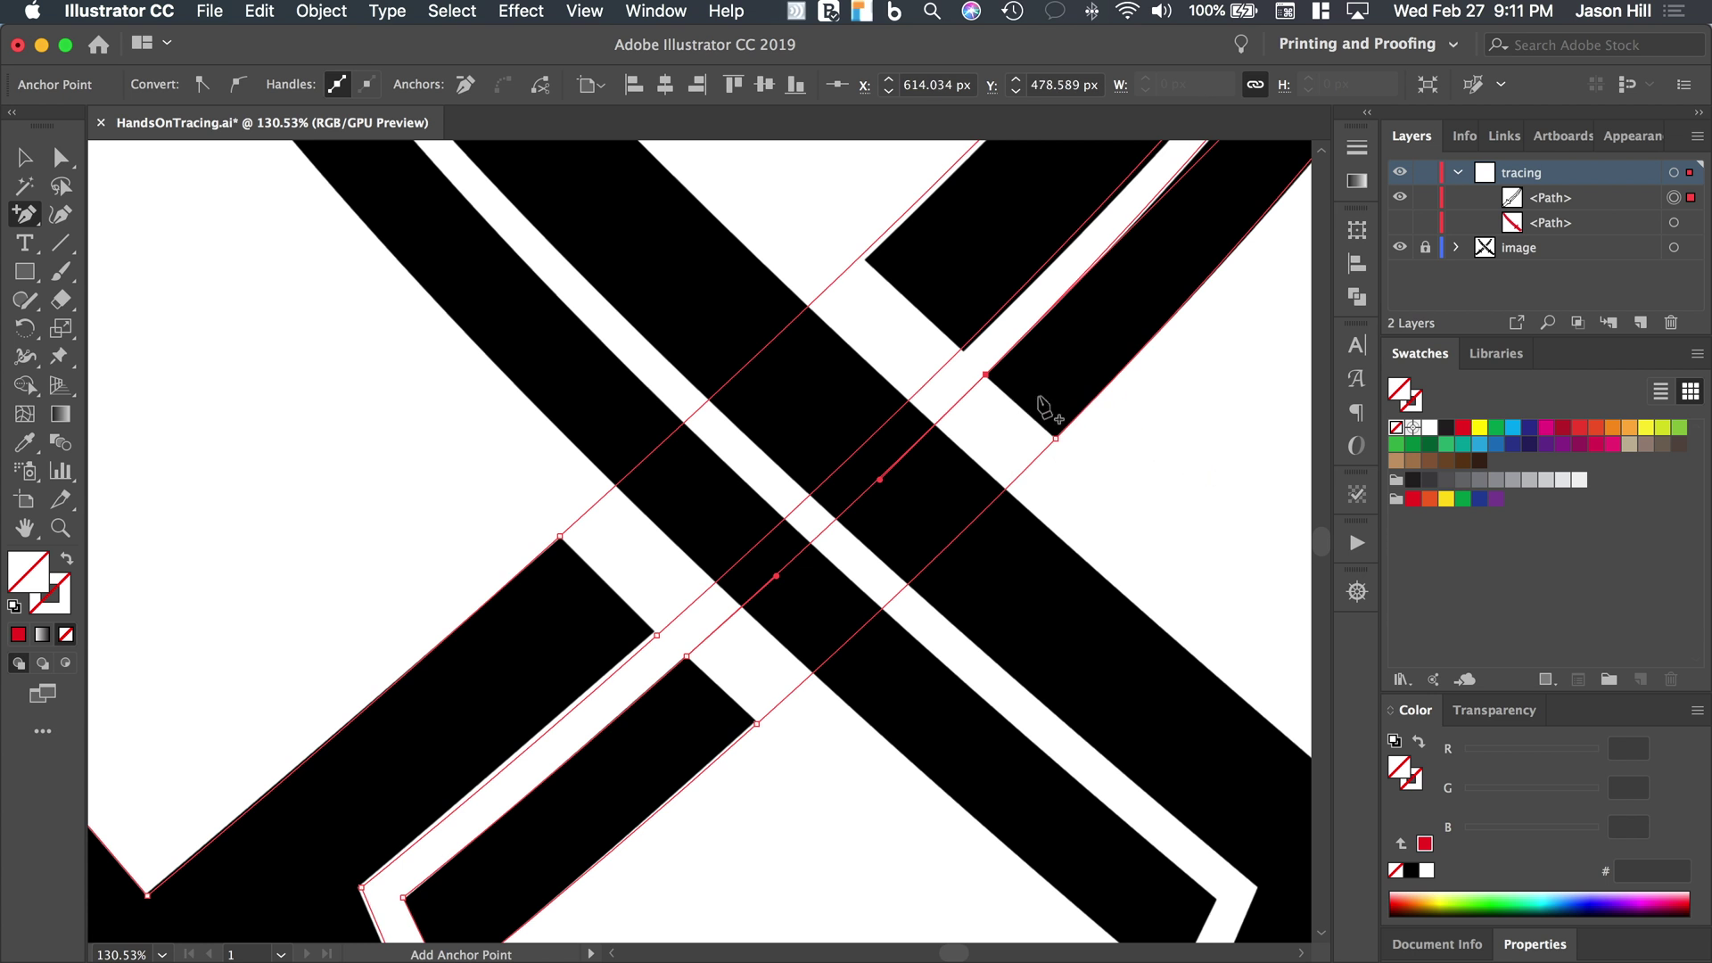
left_click(961, 347)
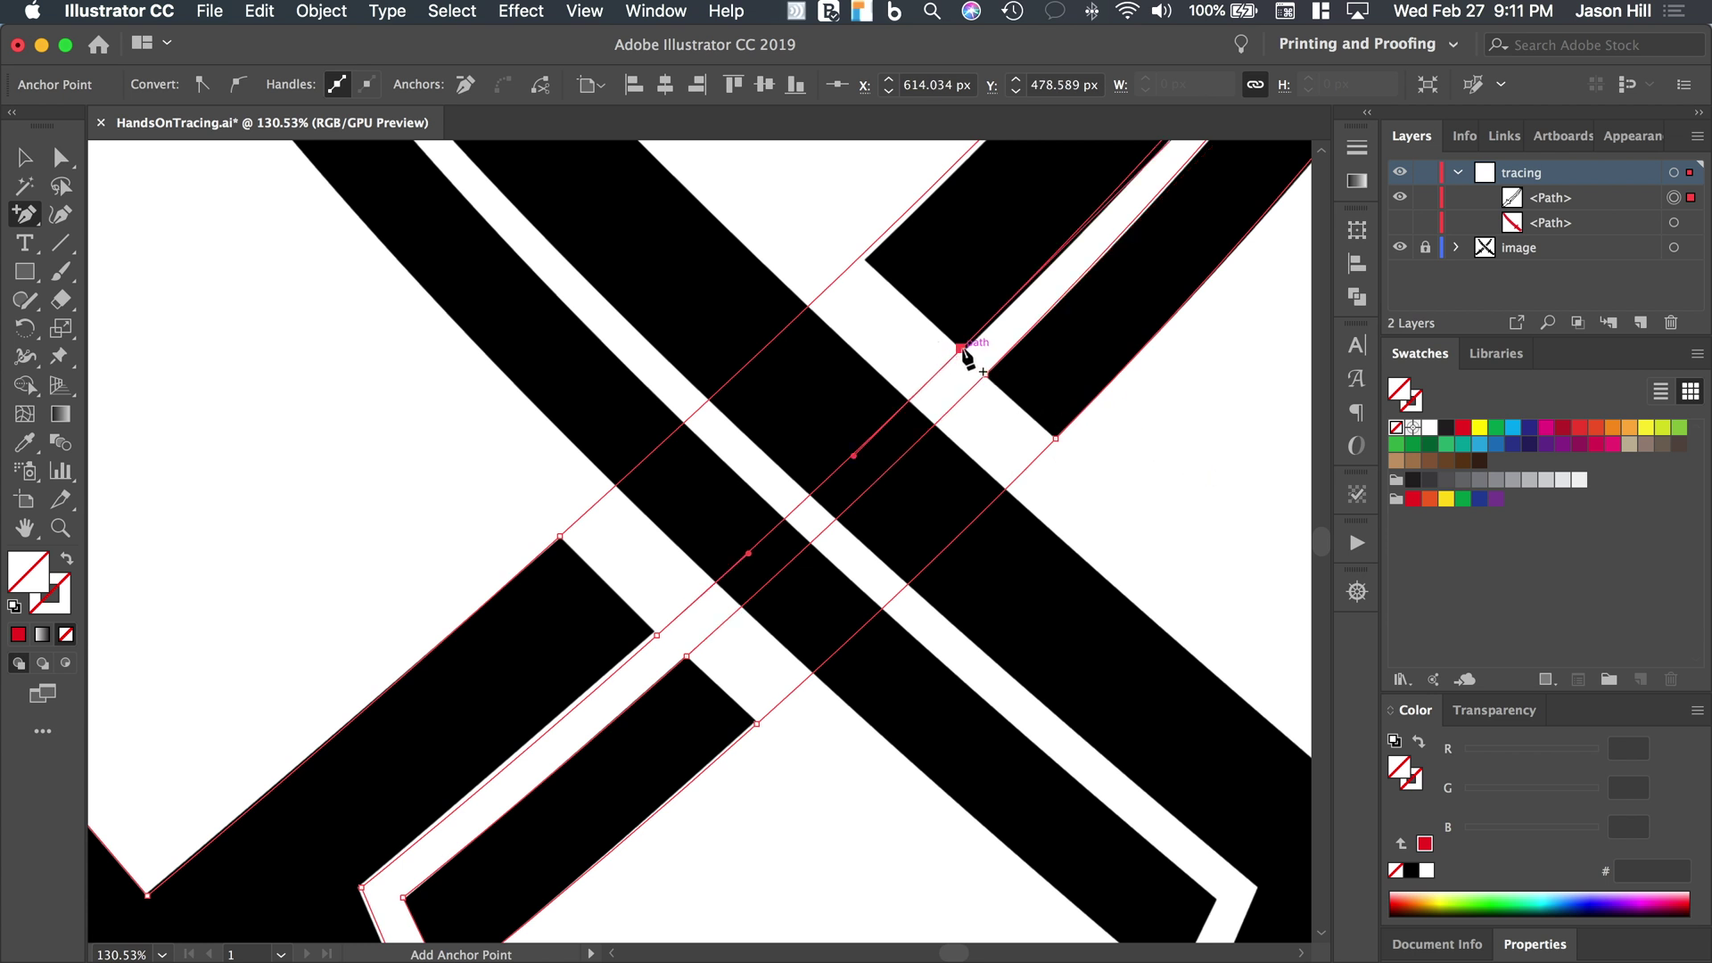
left_click(862, 256)
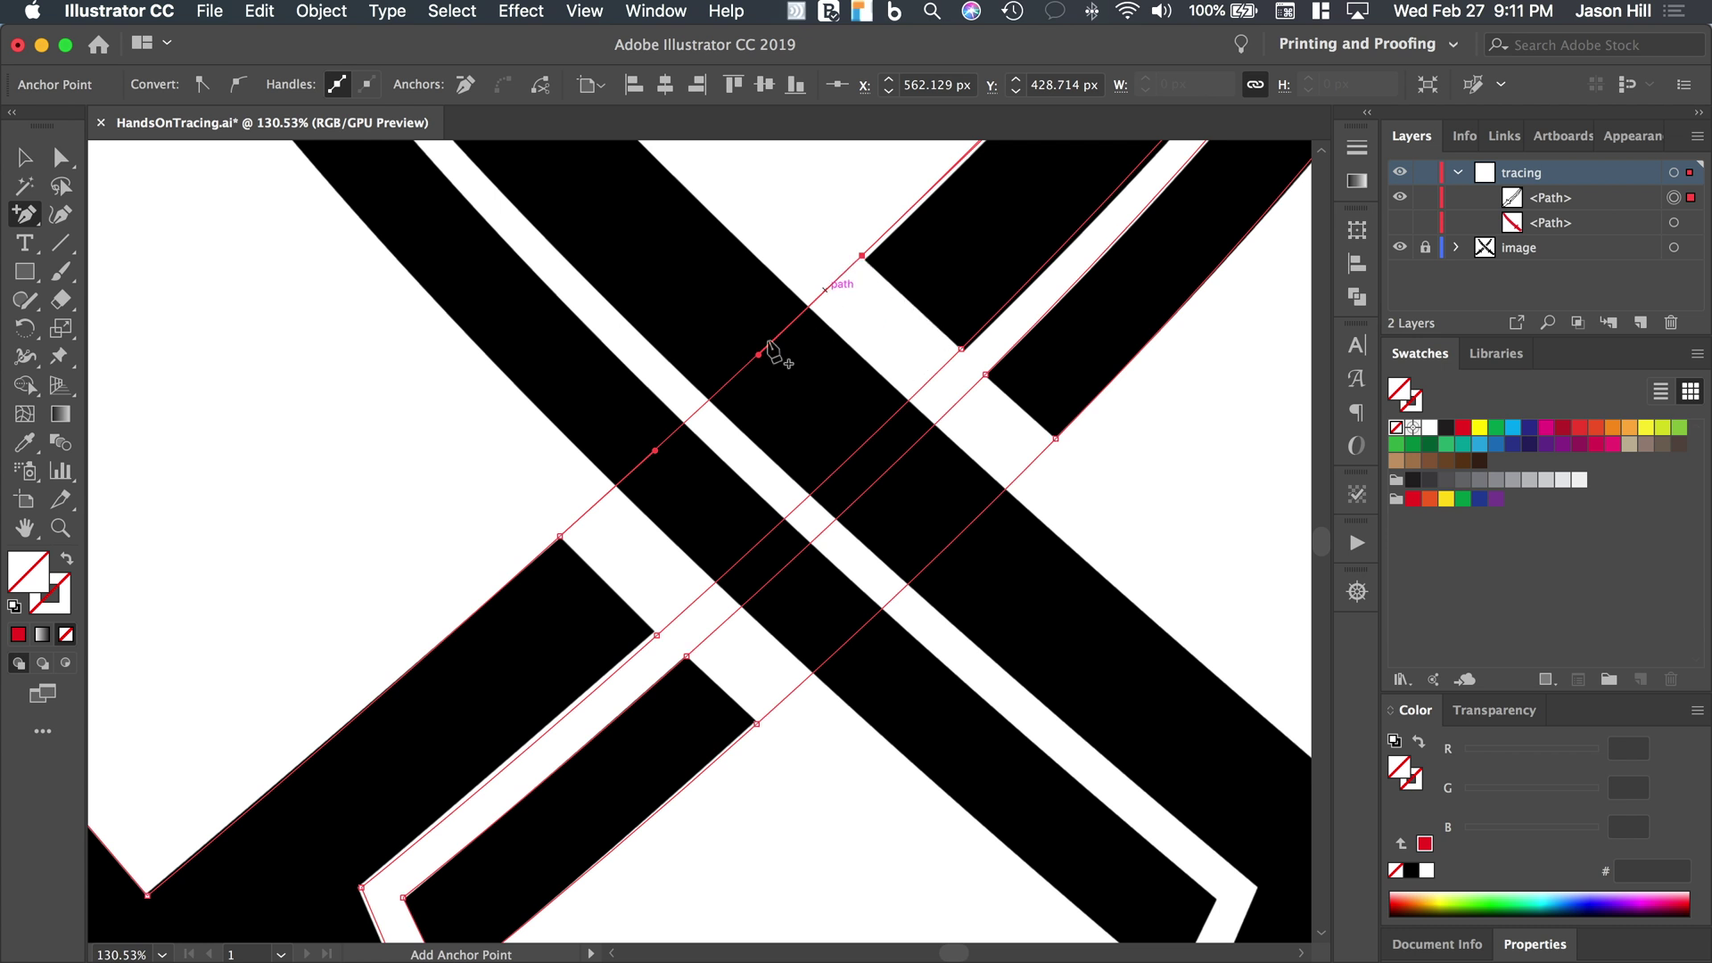
Add anchor points where the other blade's edges cross the sword path
left_click(699, 408)
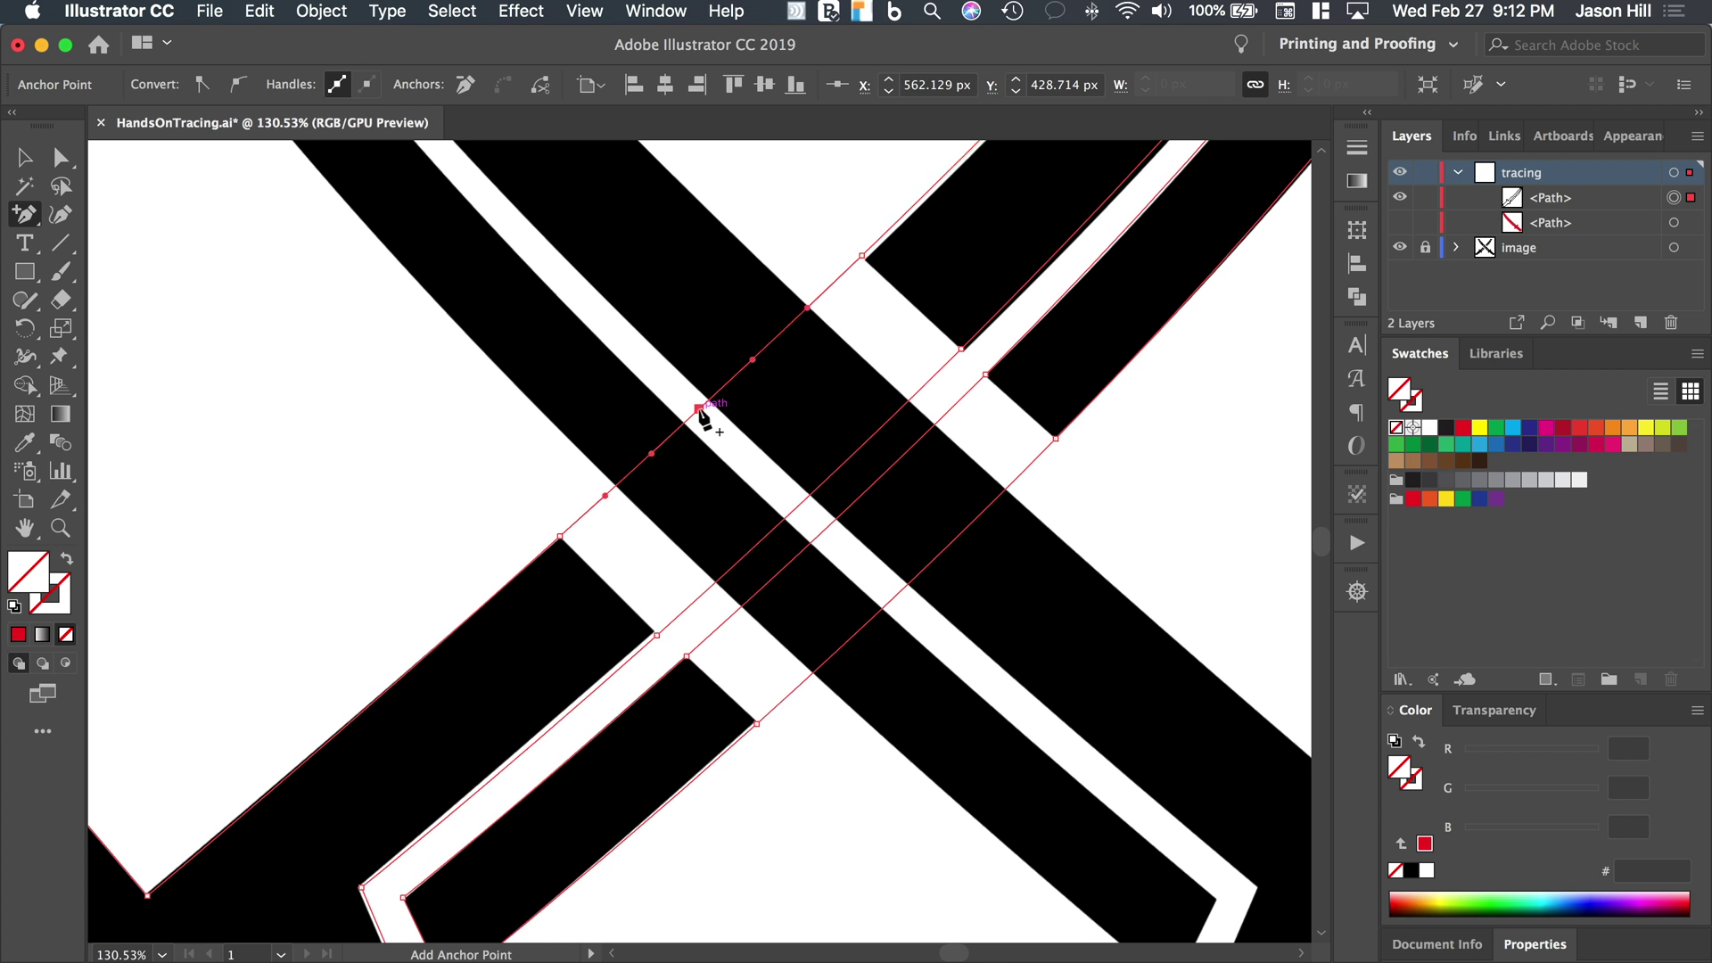
left_click(797, 506)
left_click(824, 530)
left_click(895, 596)
Delete the anchor at the blade crossing, opening the outline, and move the next inner-edge anchor along the gap
key("a")
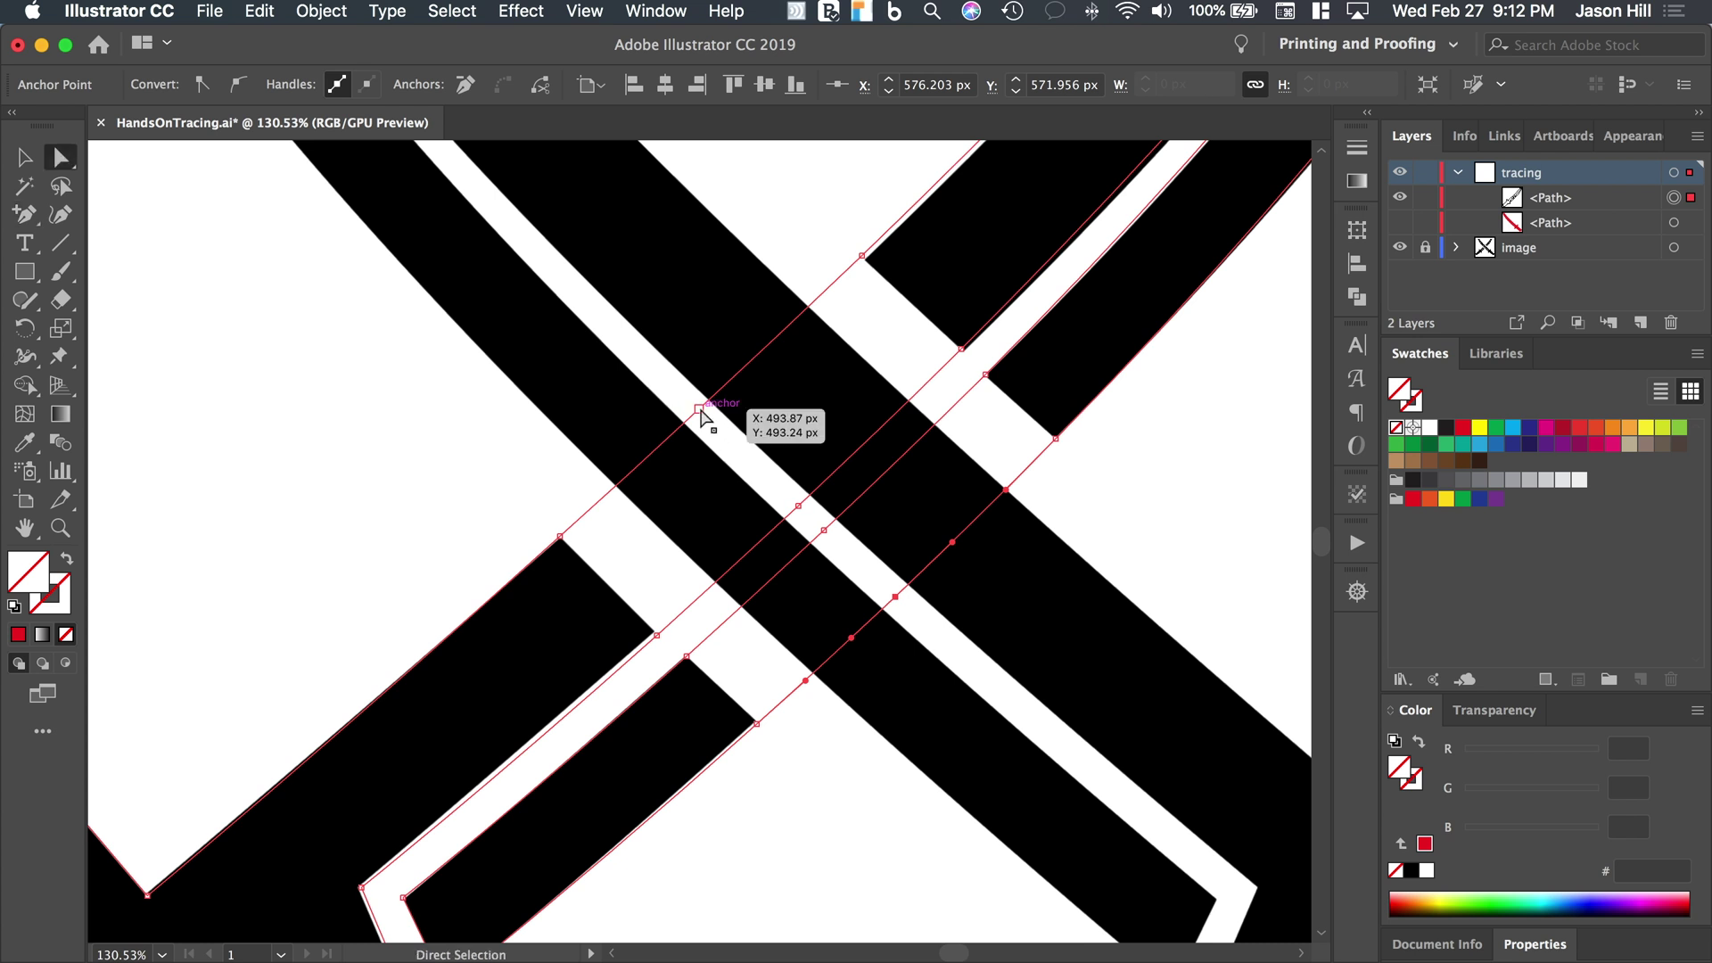
left_click(699, 410)
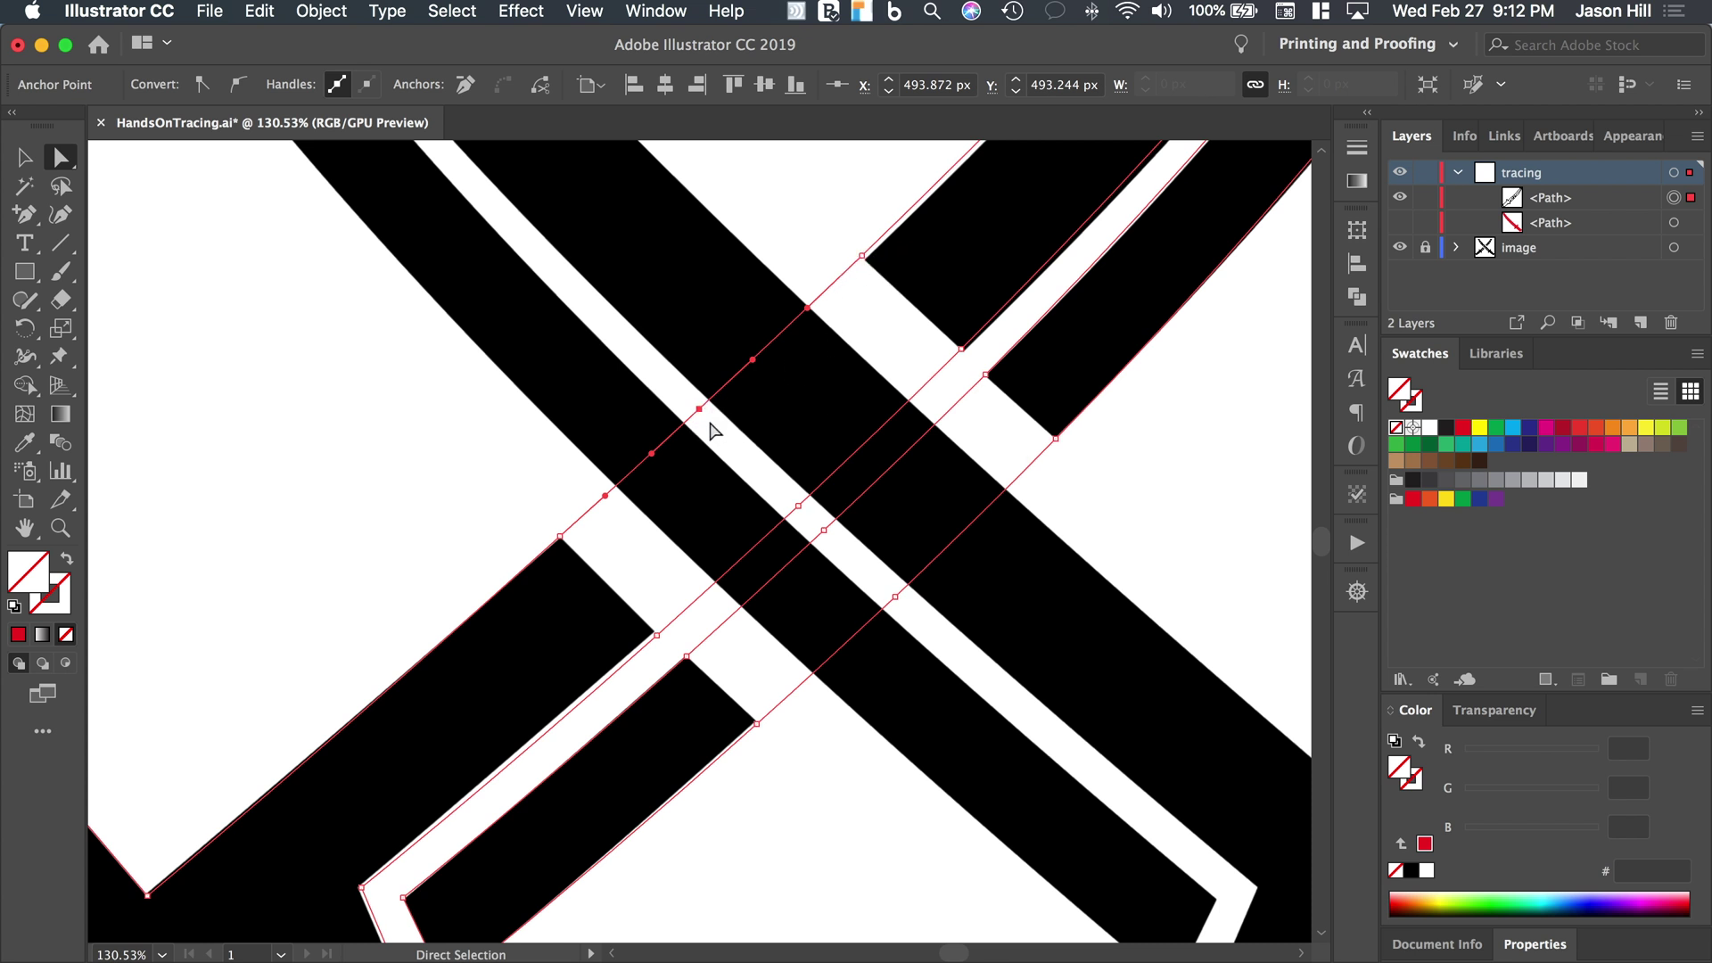
key("Delete")
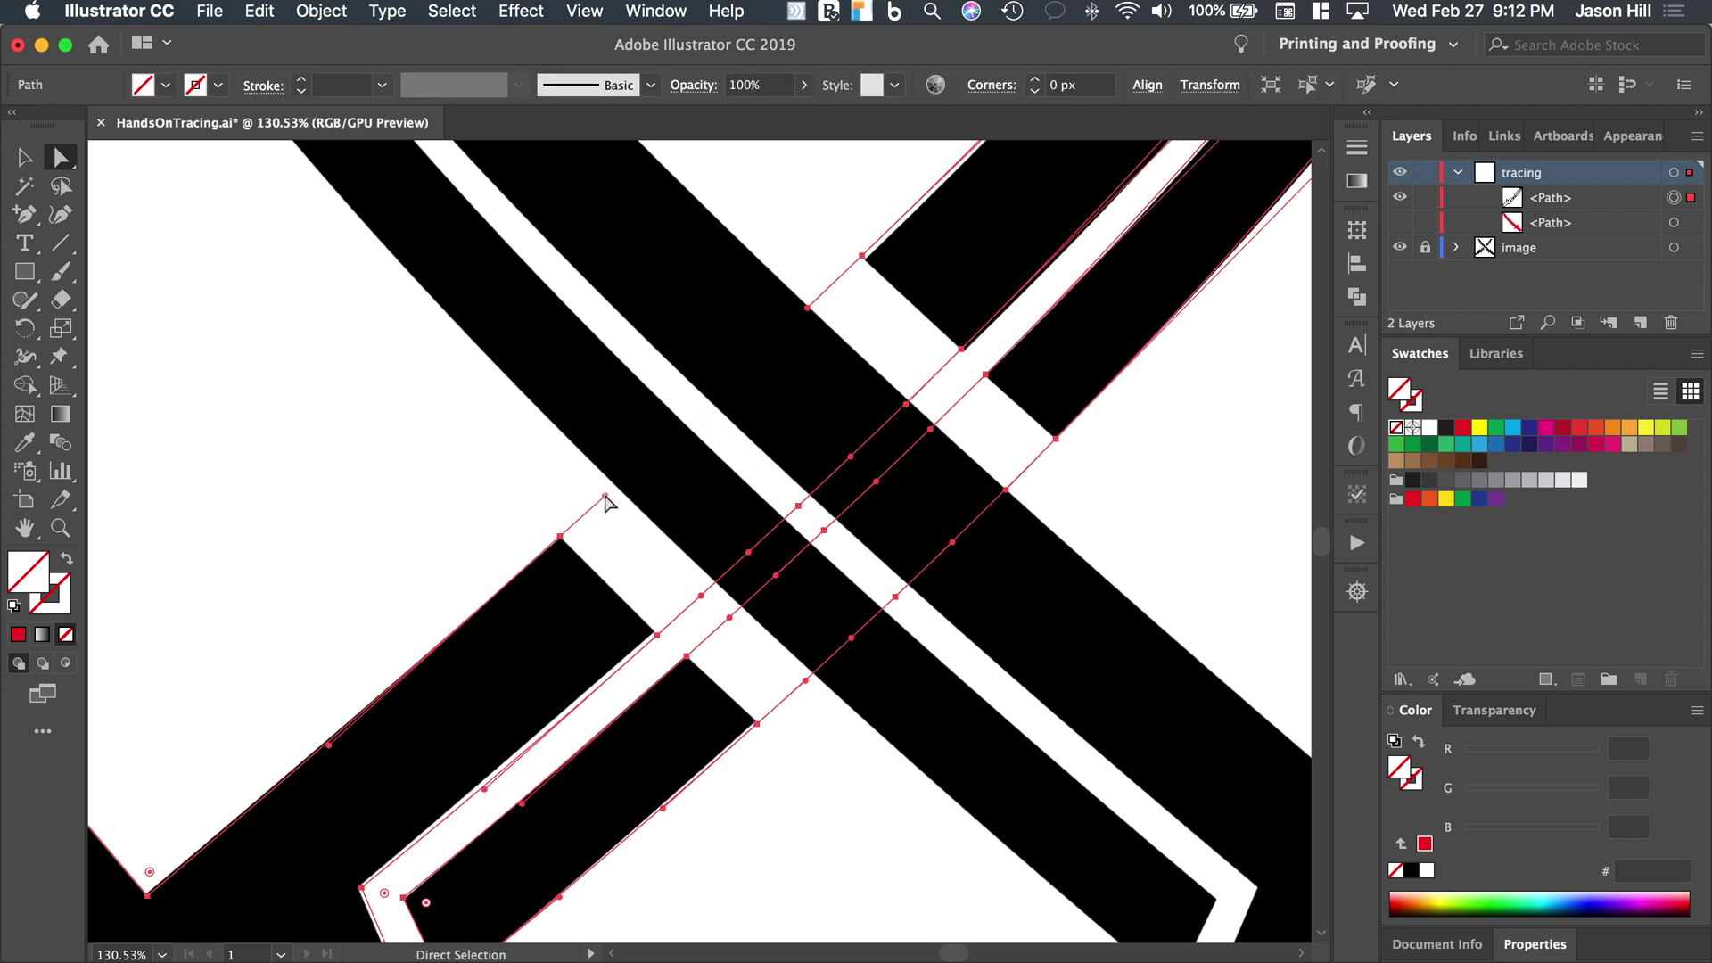
left_click(798, 506)
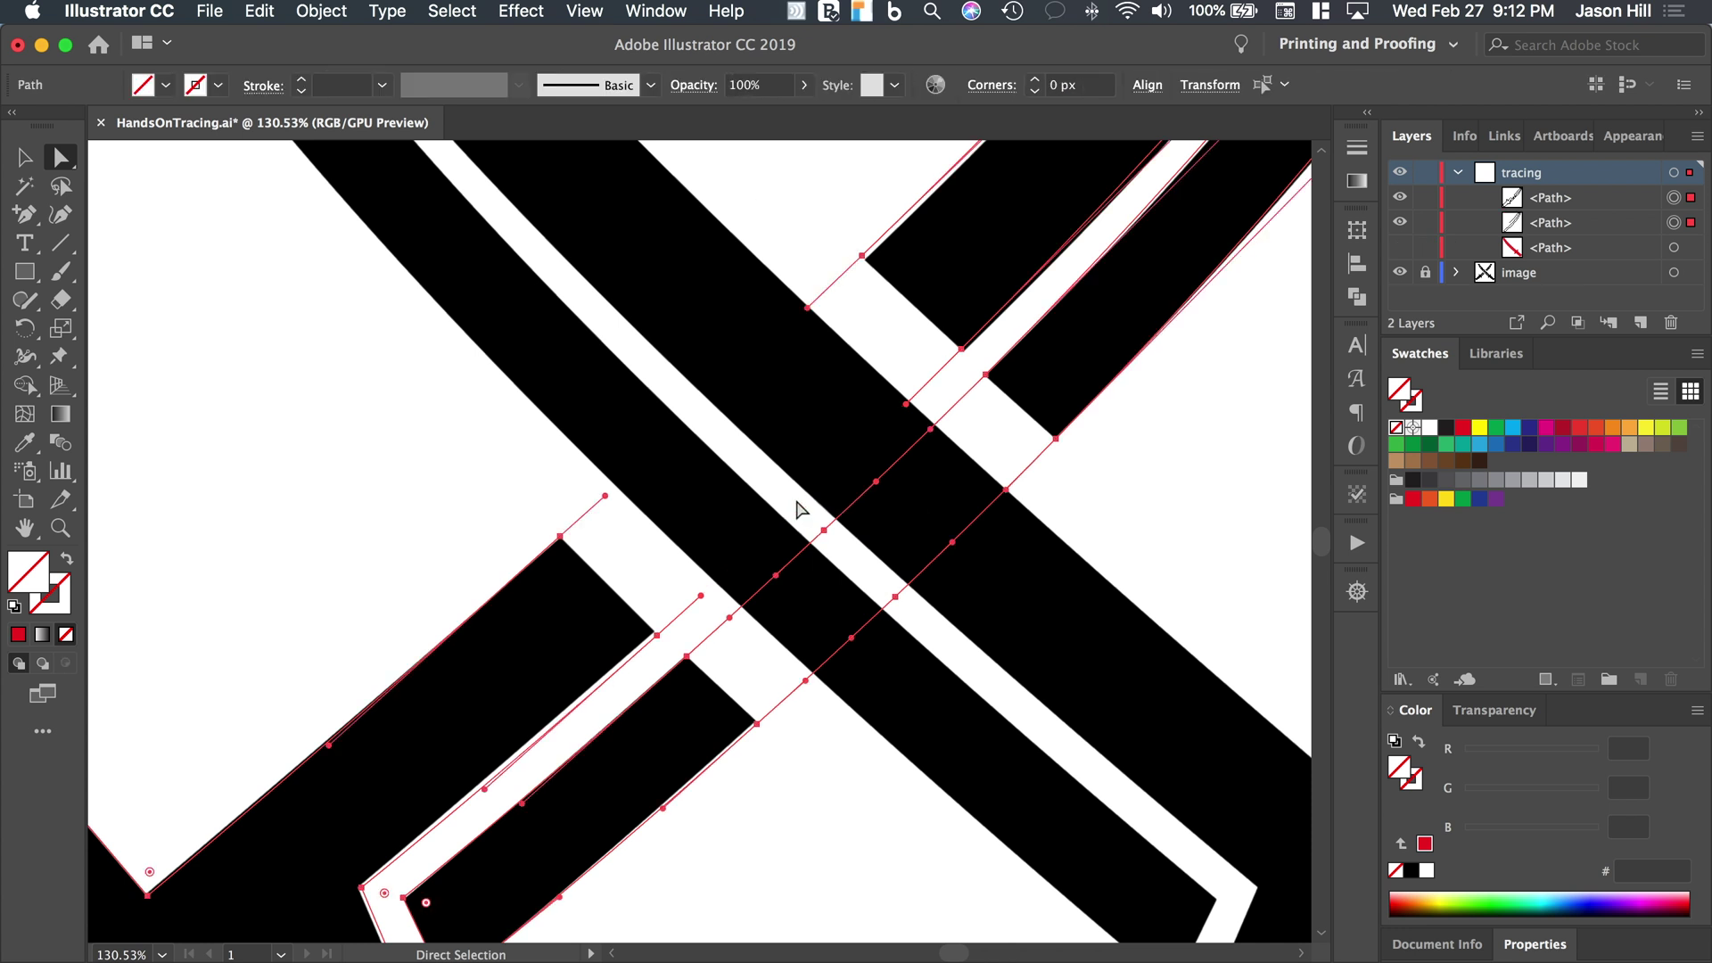
left_click_drag(798, 505, 901, 604)
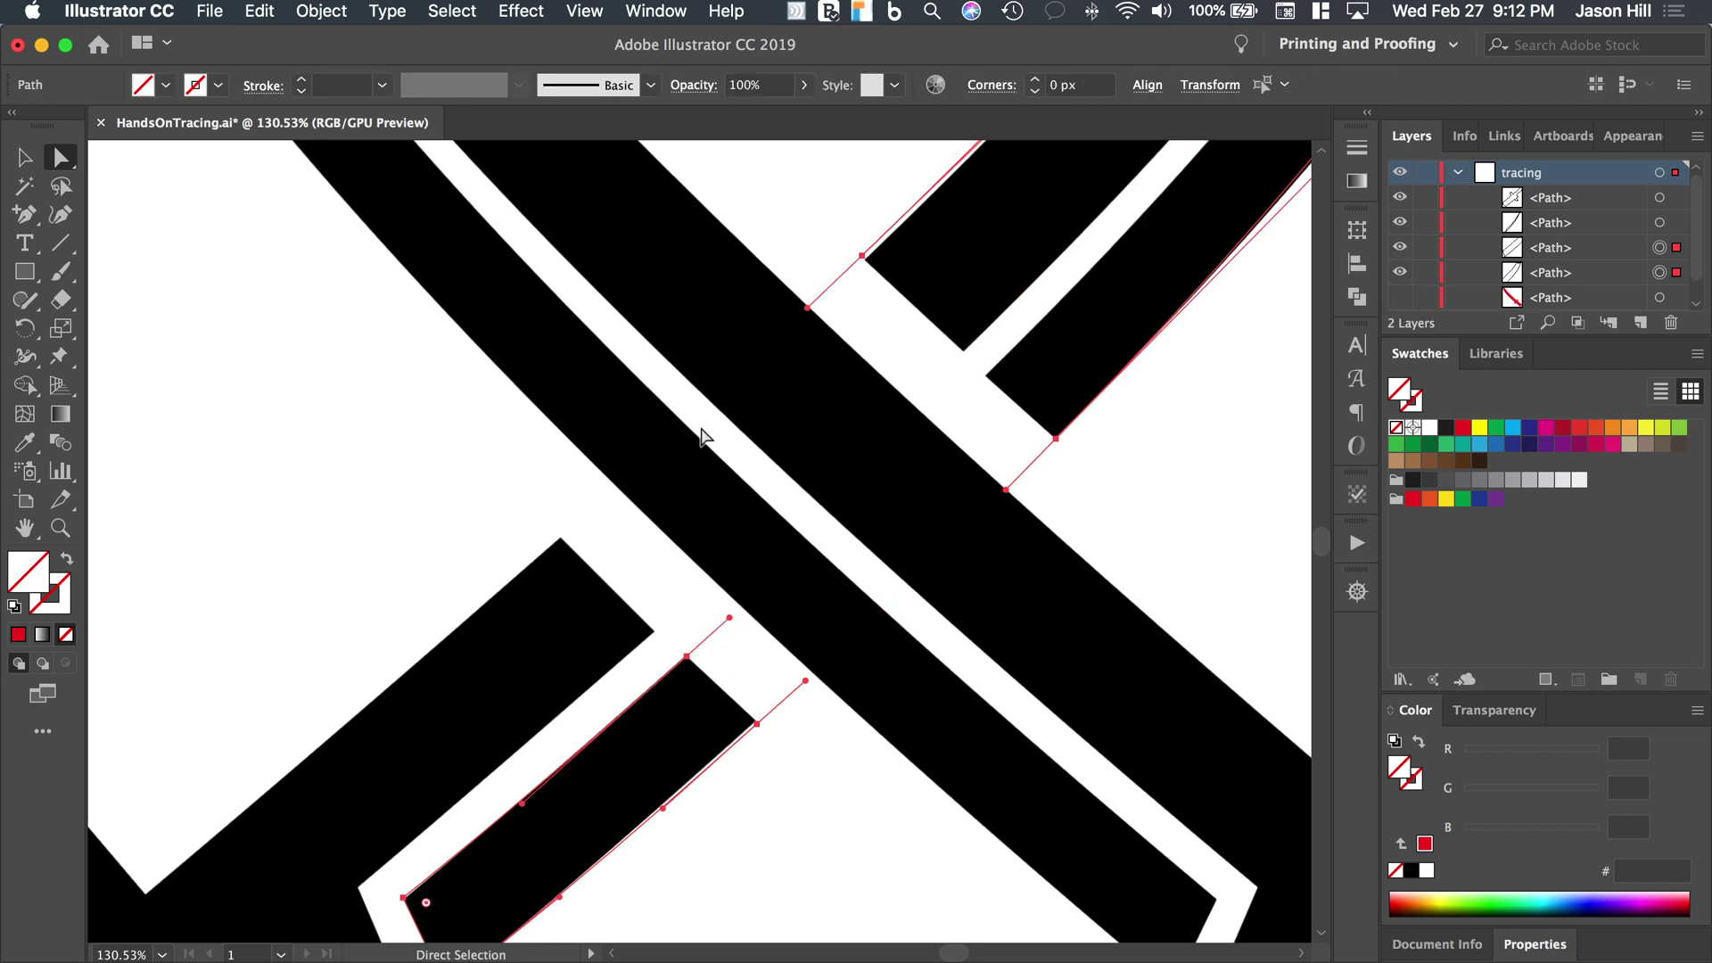
Snap the left bar's end point onto its corner and straighten the lower bar's segments
left_click(560, 536)
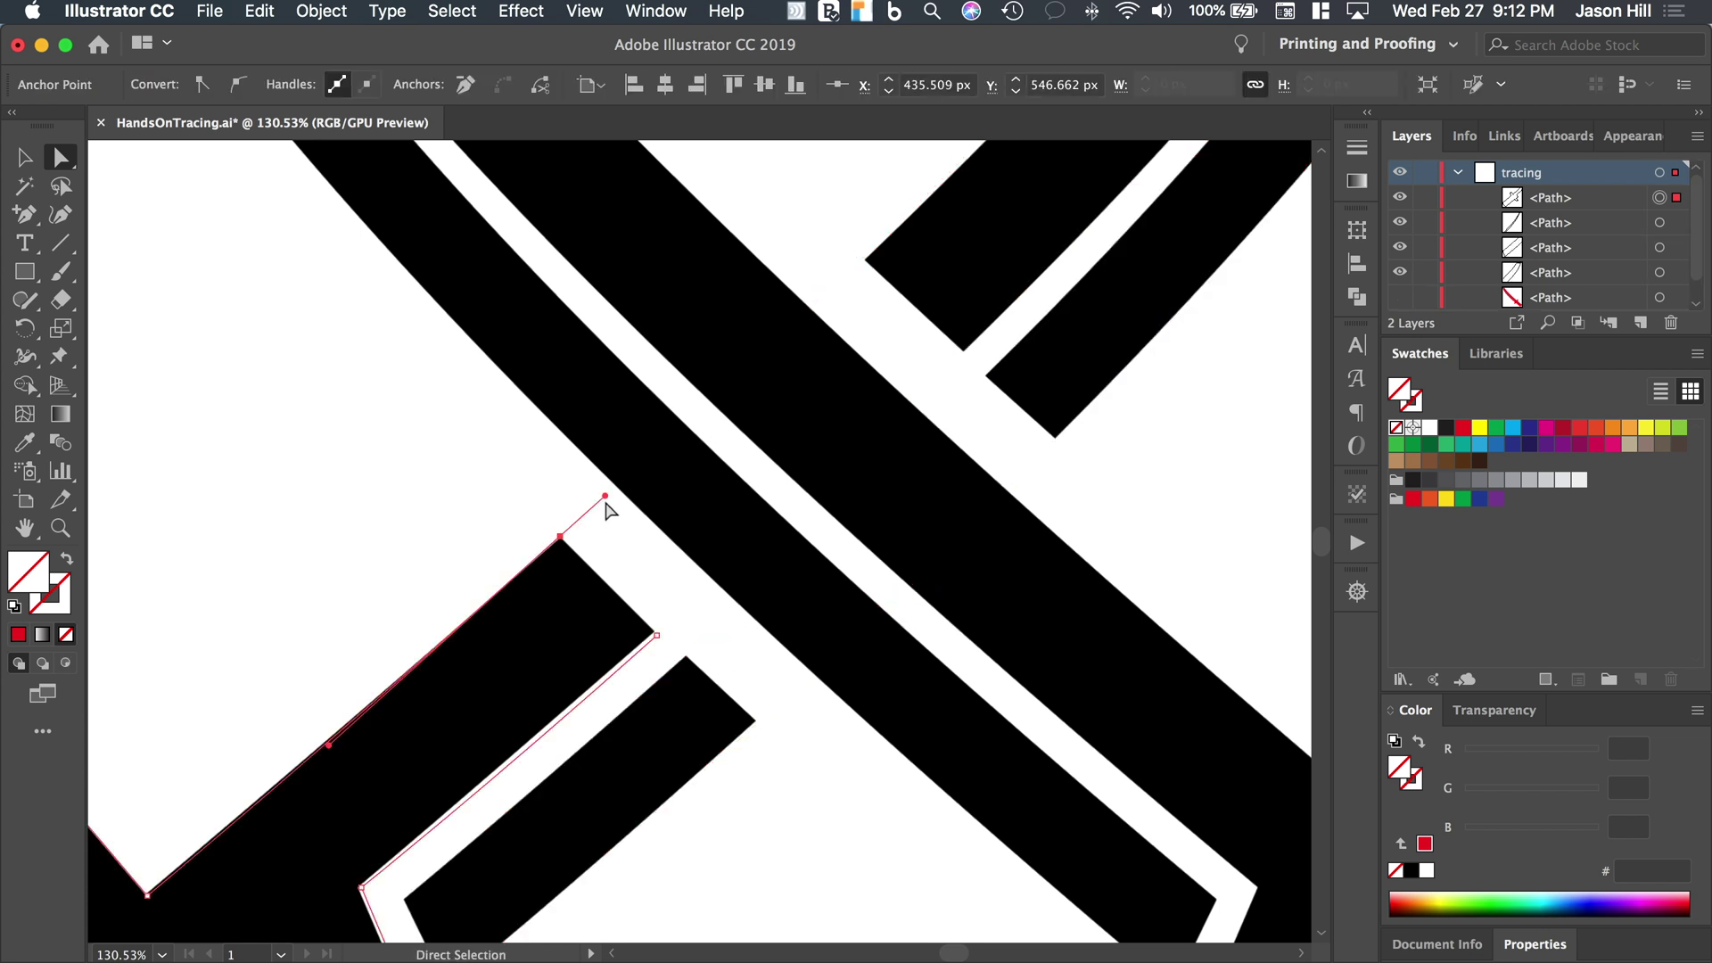
left_click_drag(611, 493, 565, 540)
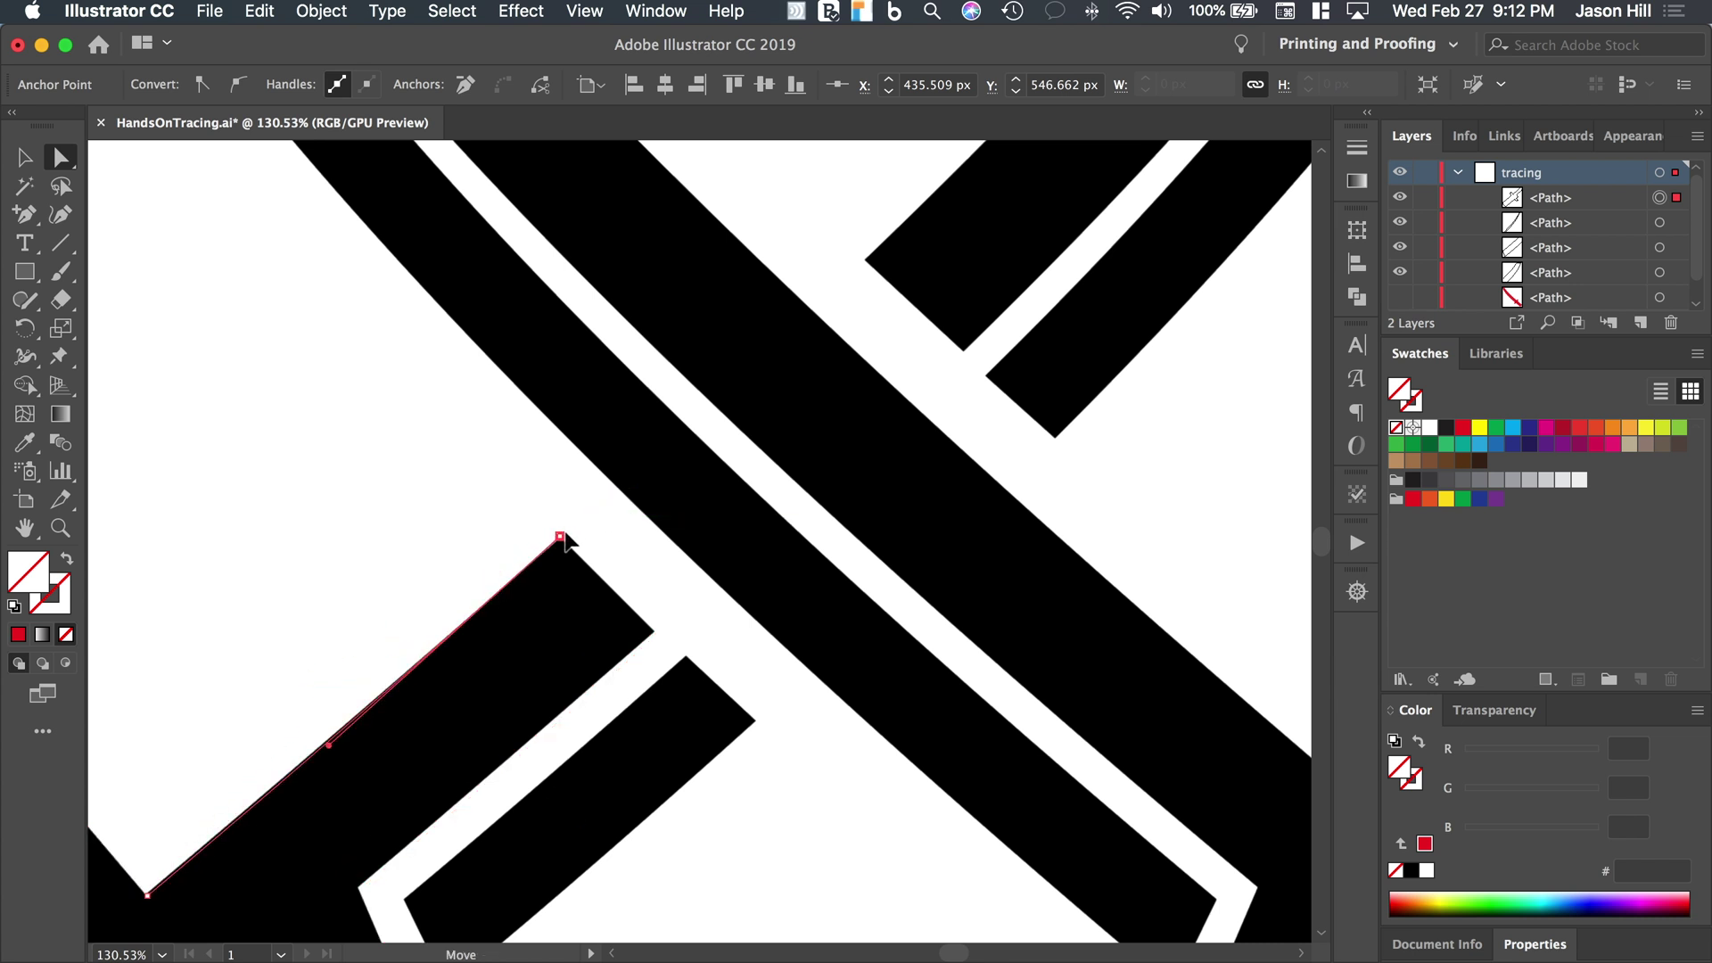
left_click(656, 636)
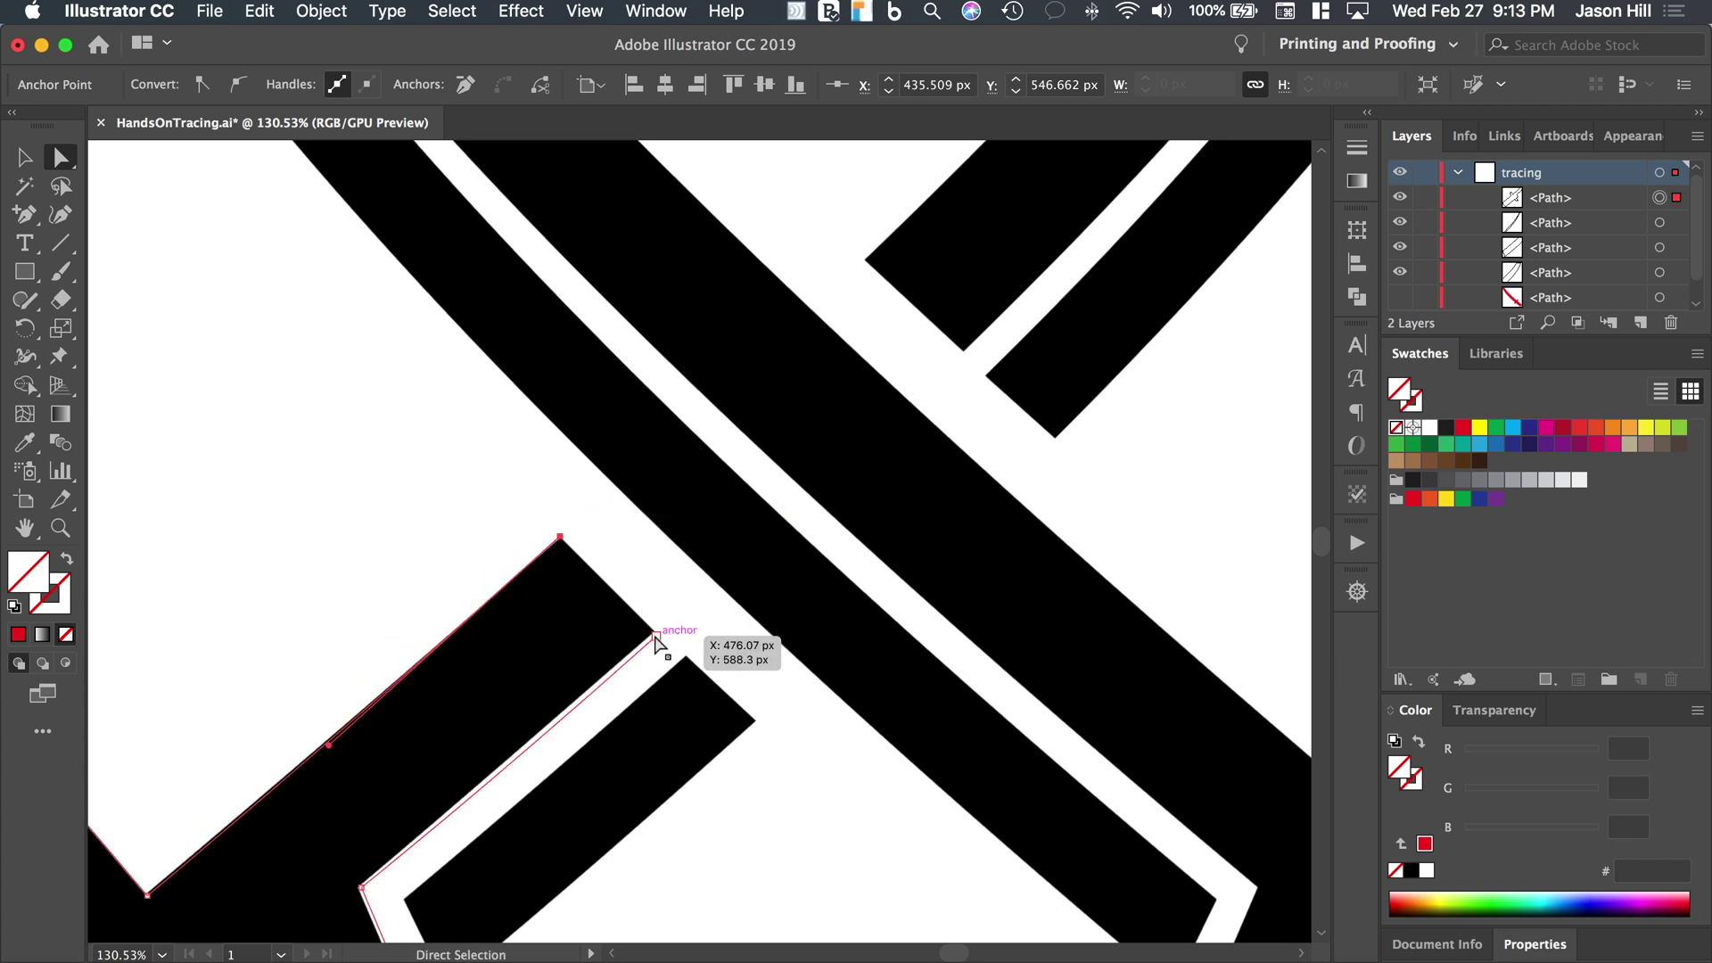
left_click_drag(700, 594, 687, 656)
mouse_move(757, 723)
left_mouse_down()
mouse_move(805, 679)
mouse_move(758, 723)
left_mouse_up()
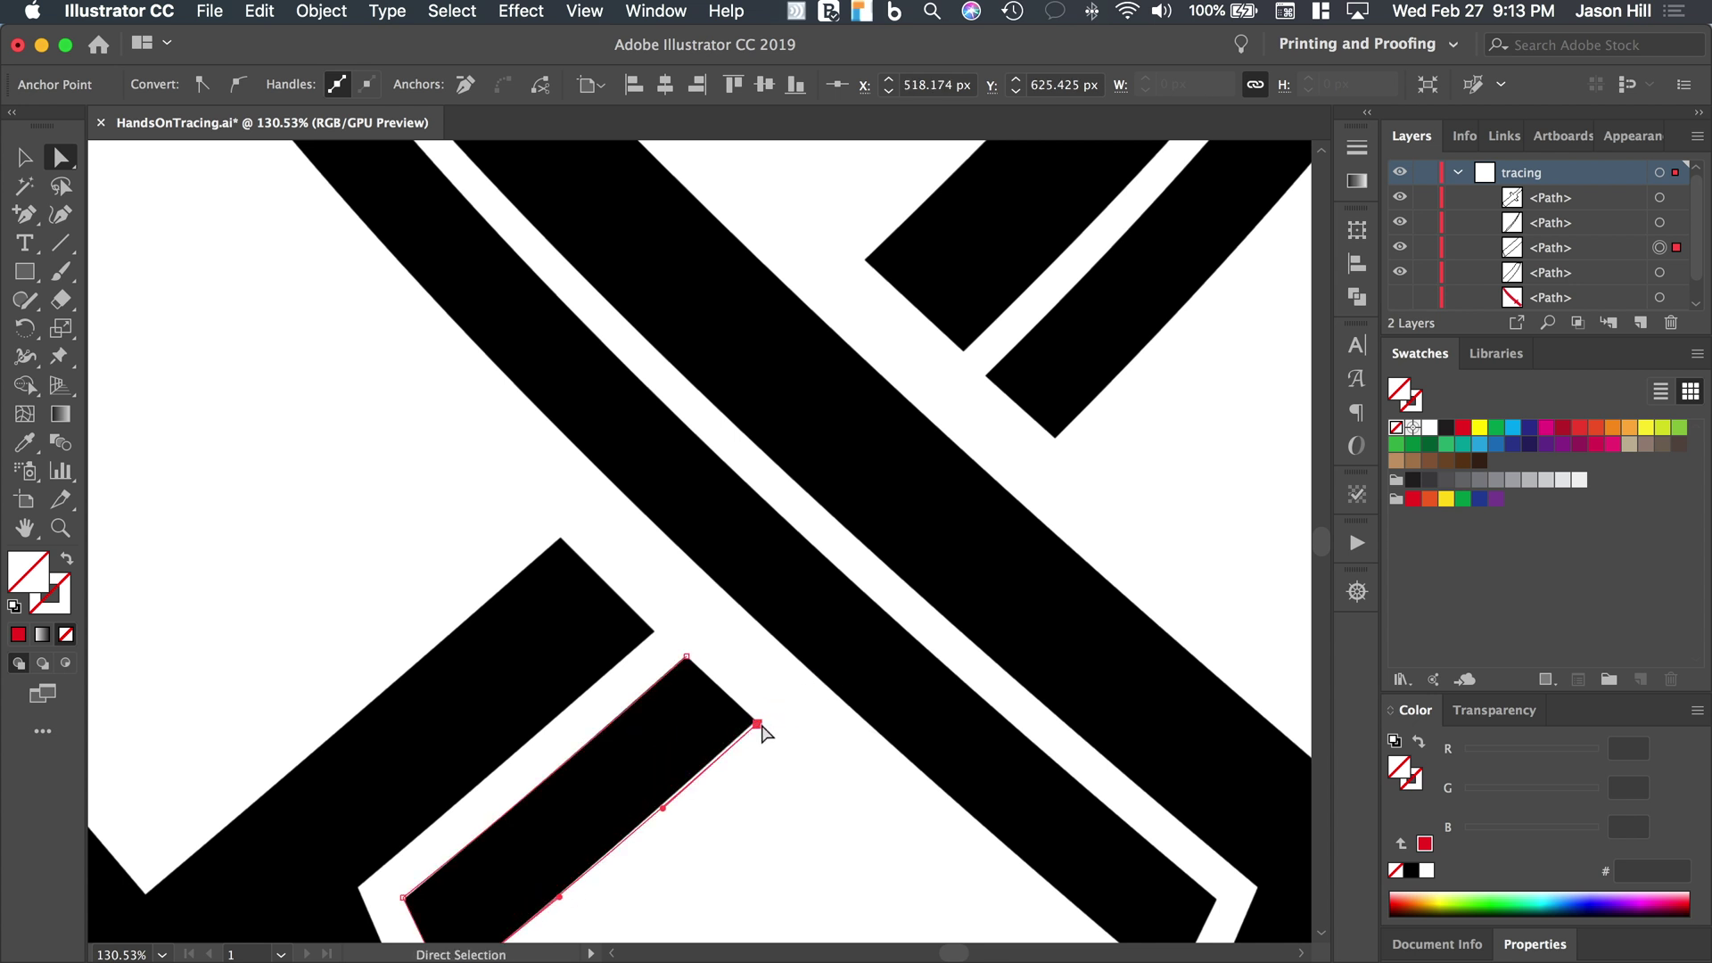
Move the upper-right outline's anchor onto the blade corner and straighten its upper segment along the gap
mouse_move(1056, 437)
left_mouse_down()
mouse_move(1020, 497)
mouse_move(1053, 469)
mouse_move(1054, 437)
left_mouse_up()
left_click(985, 375)
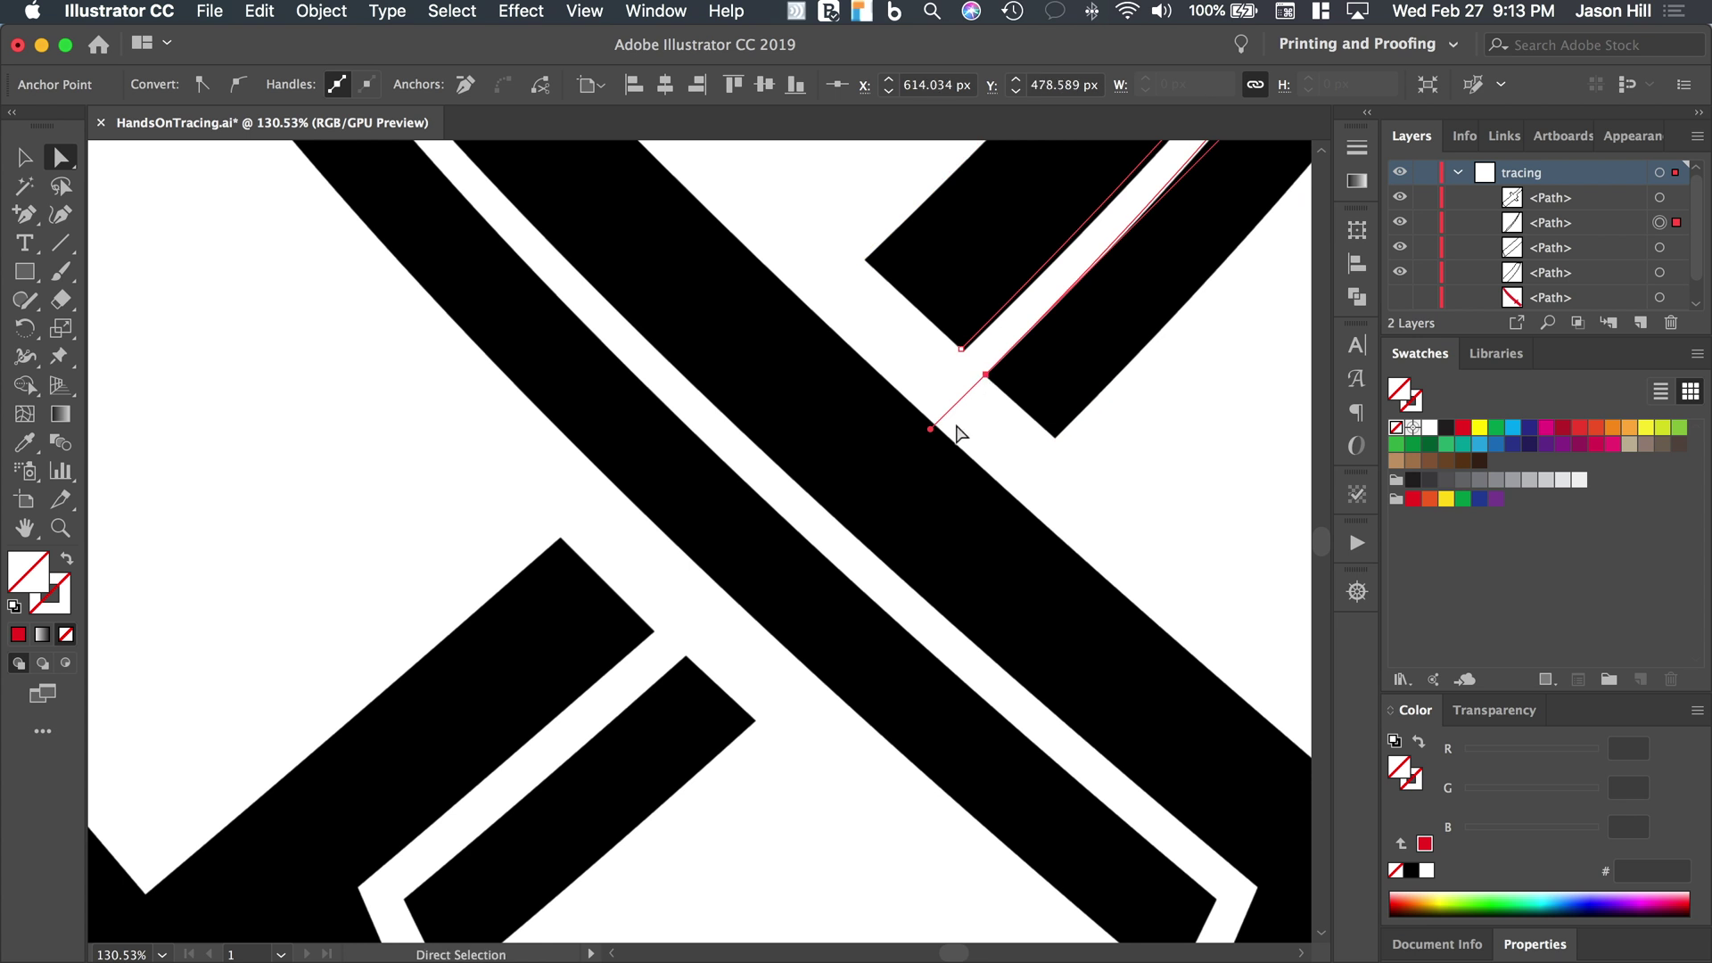
left_click_drag(985, 375, 861, 257)
left_click_drag(807, 309, 860, 258)
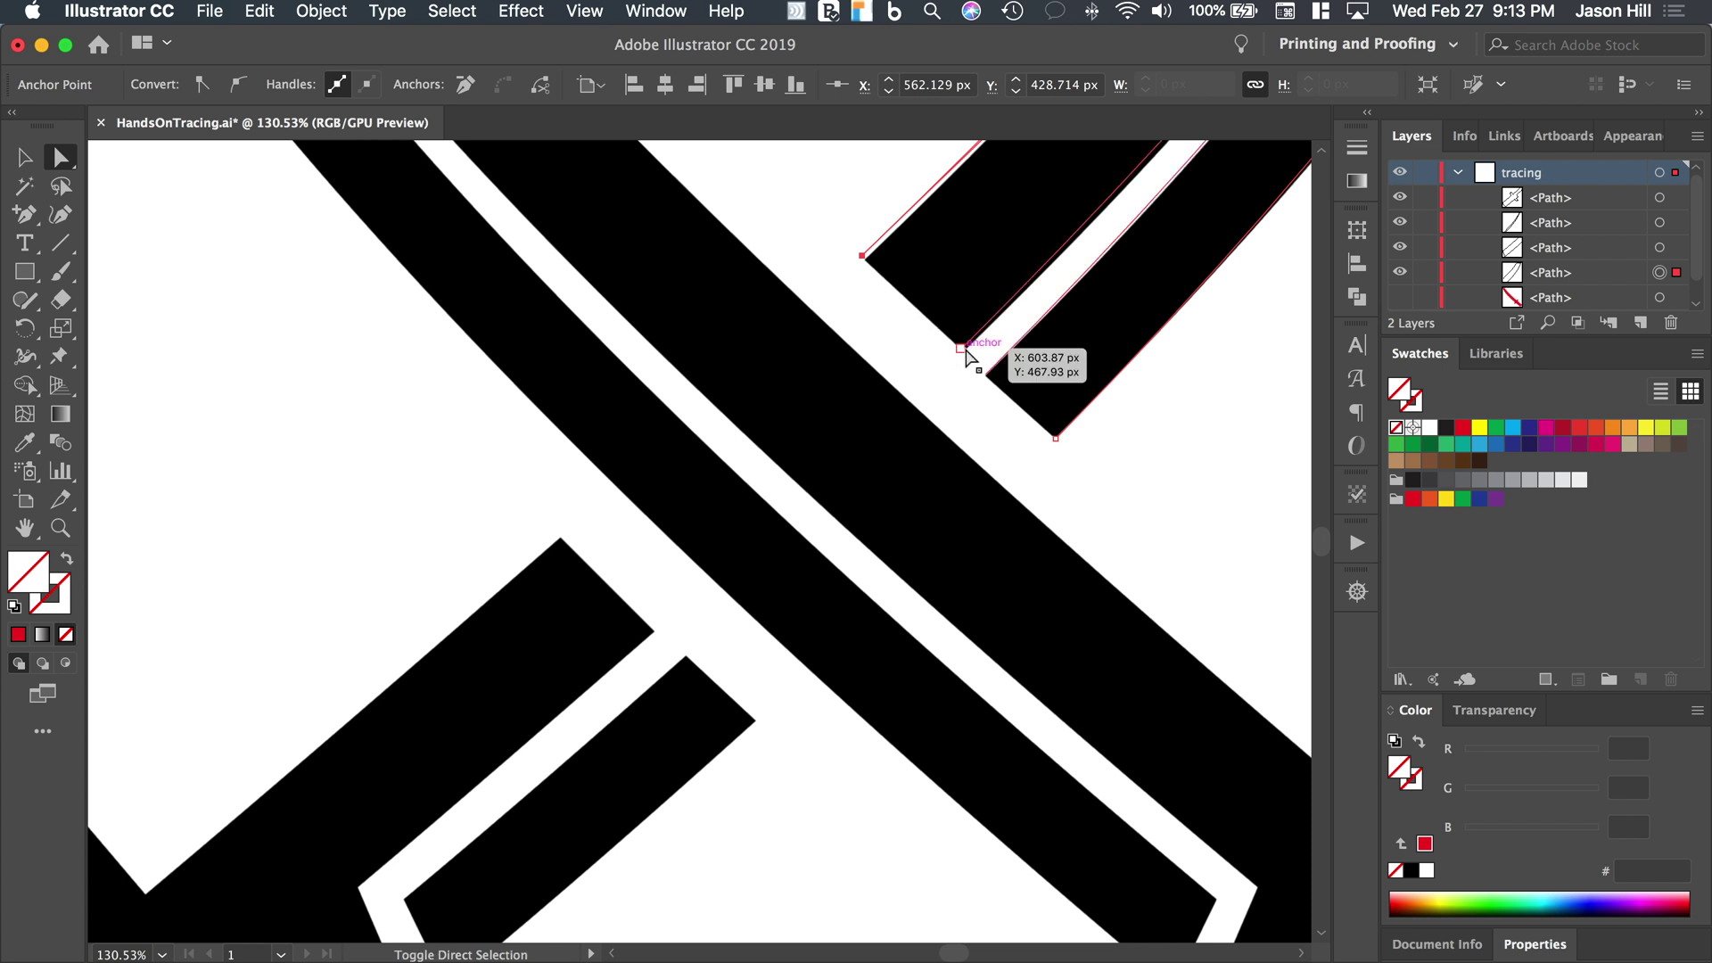
left_click(962, 349, "shift")
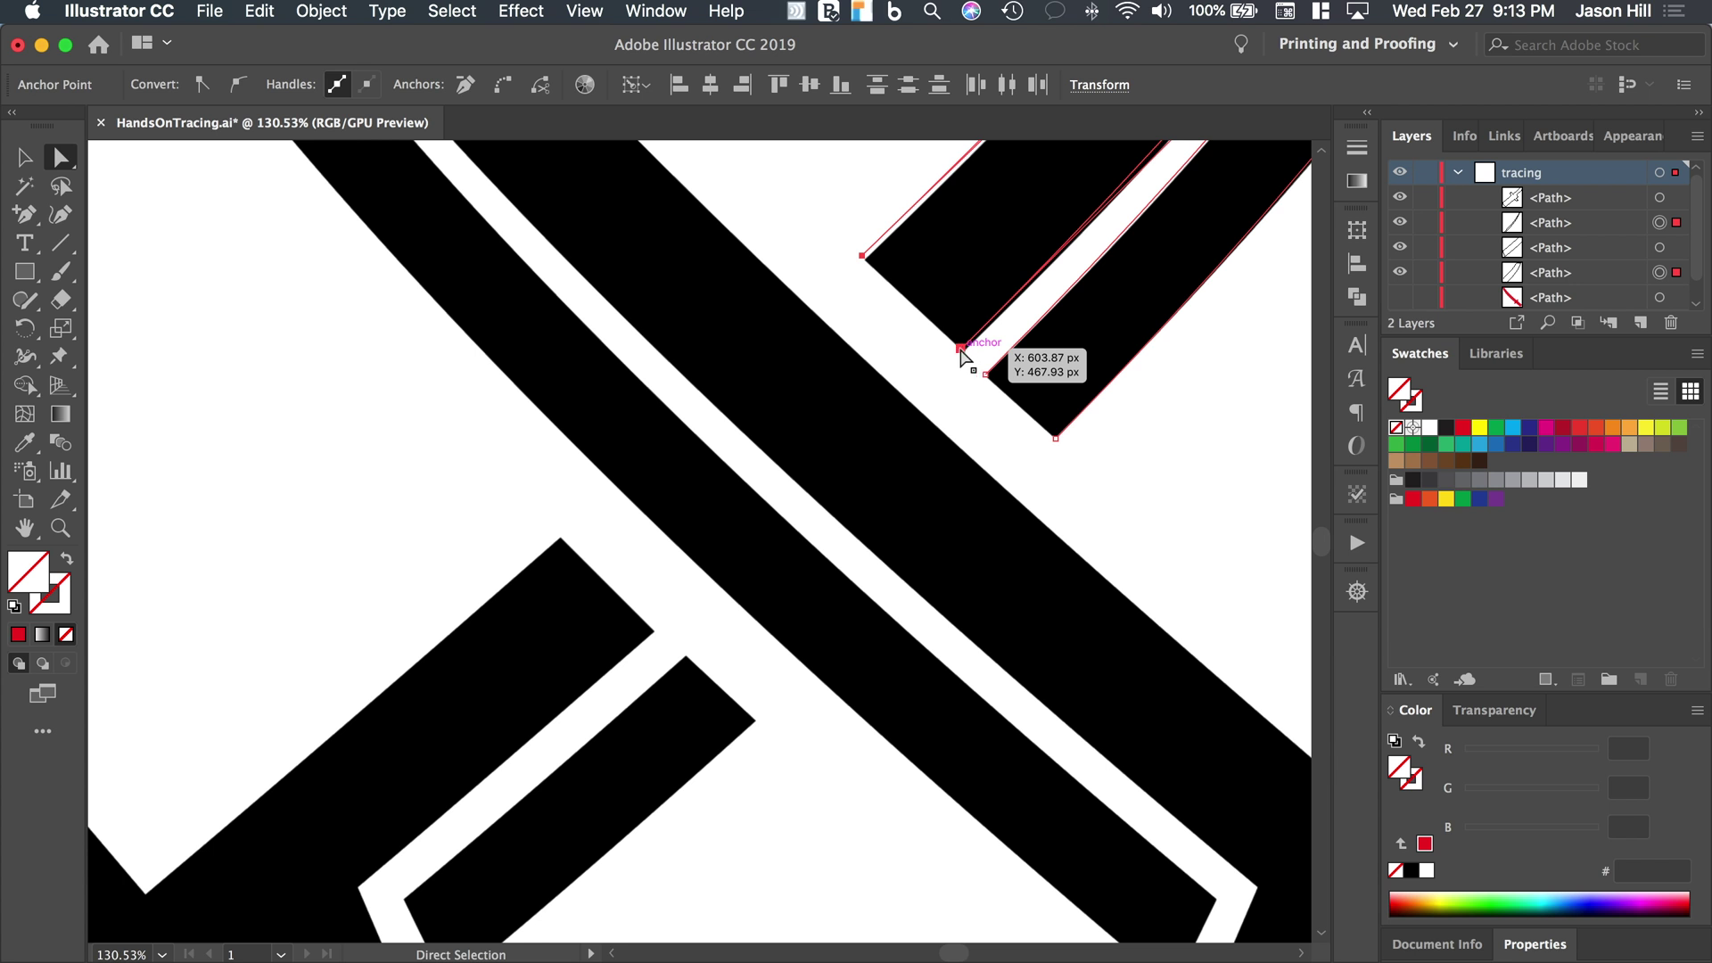
Join the upper-right outline's open end anchors to close that shape
right_click(962, 351)
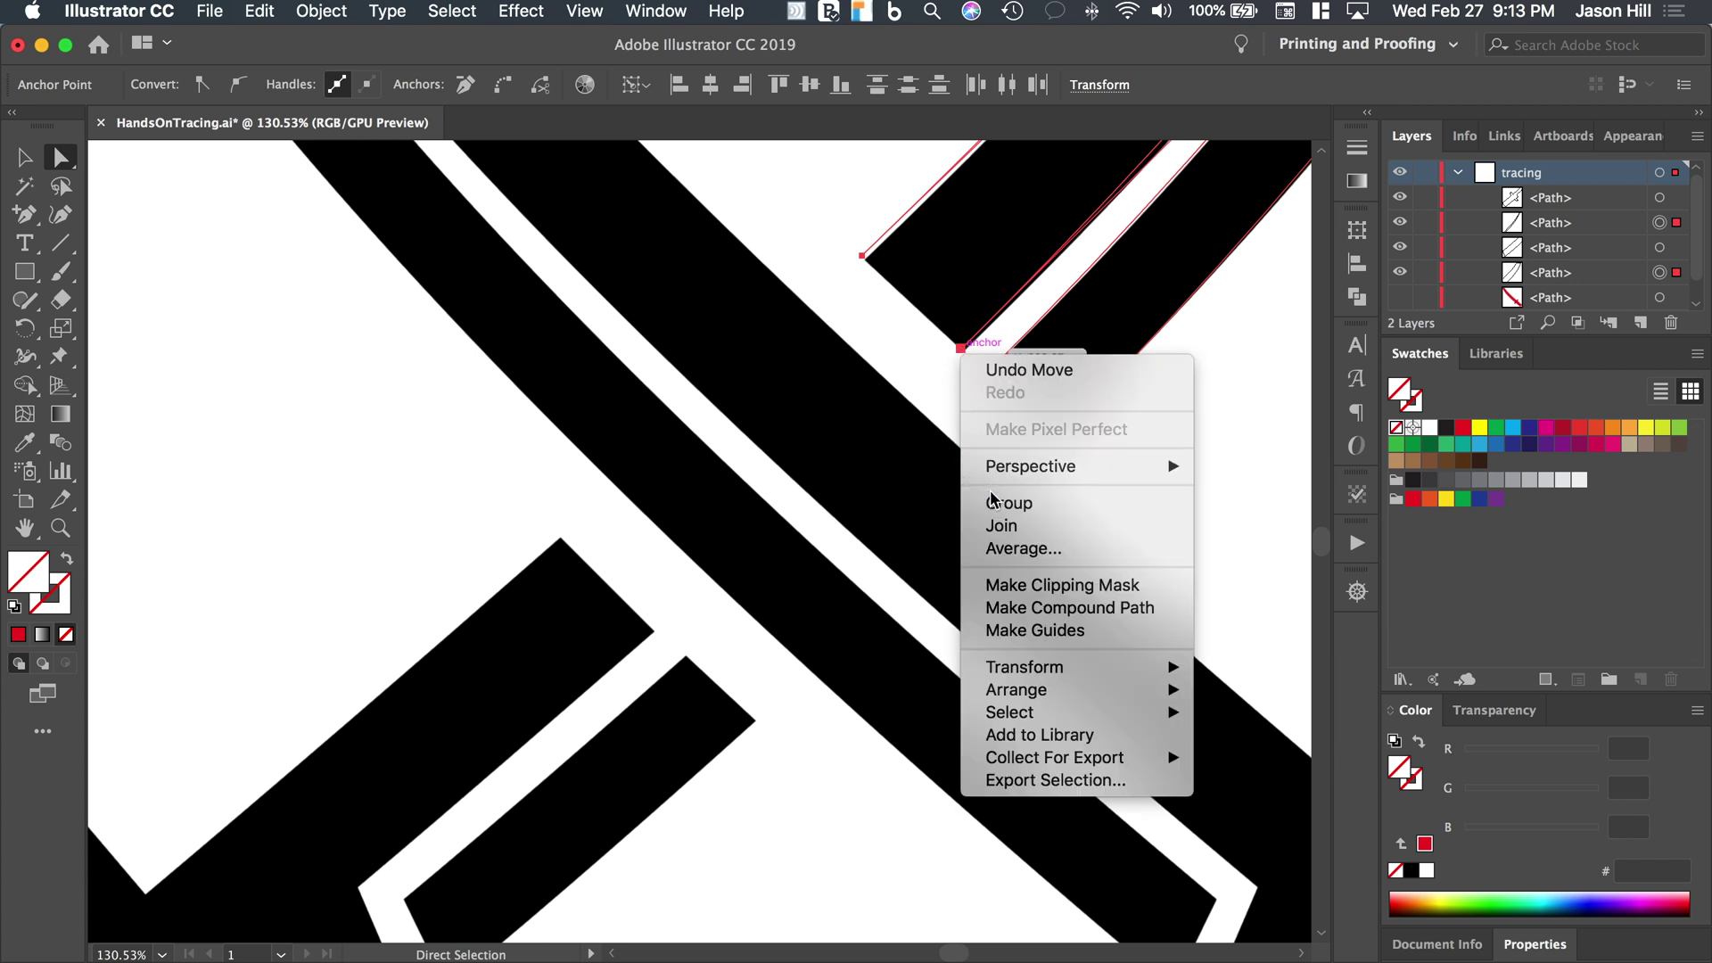
left_click(996, 526)
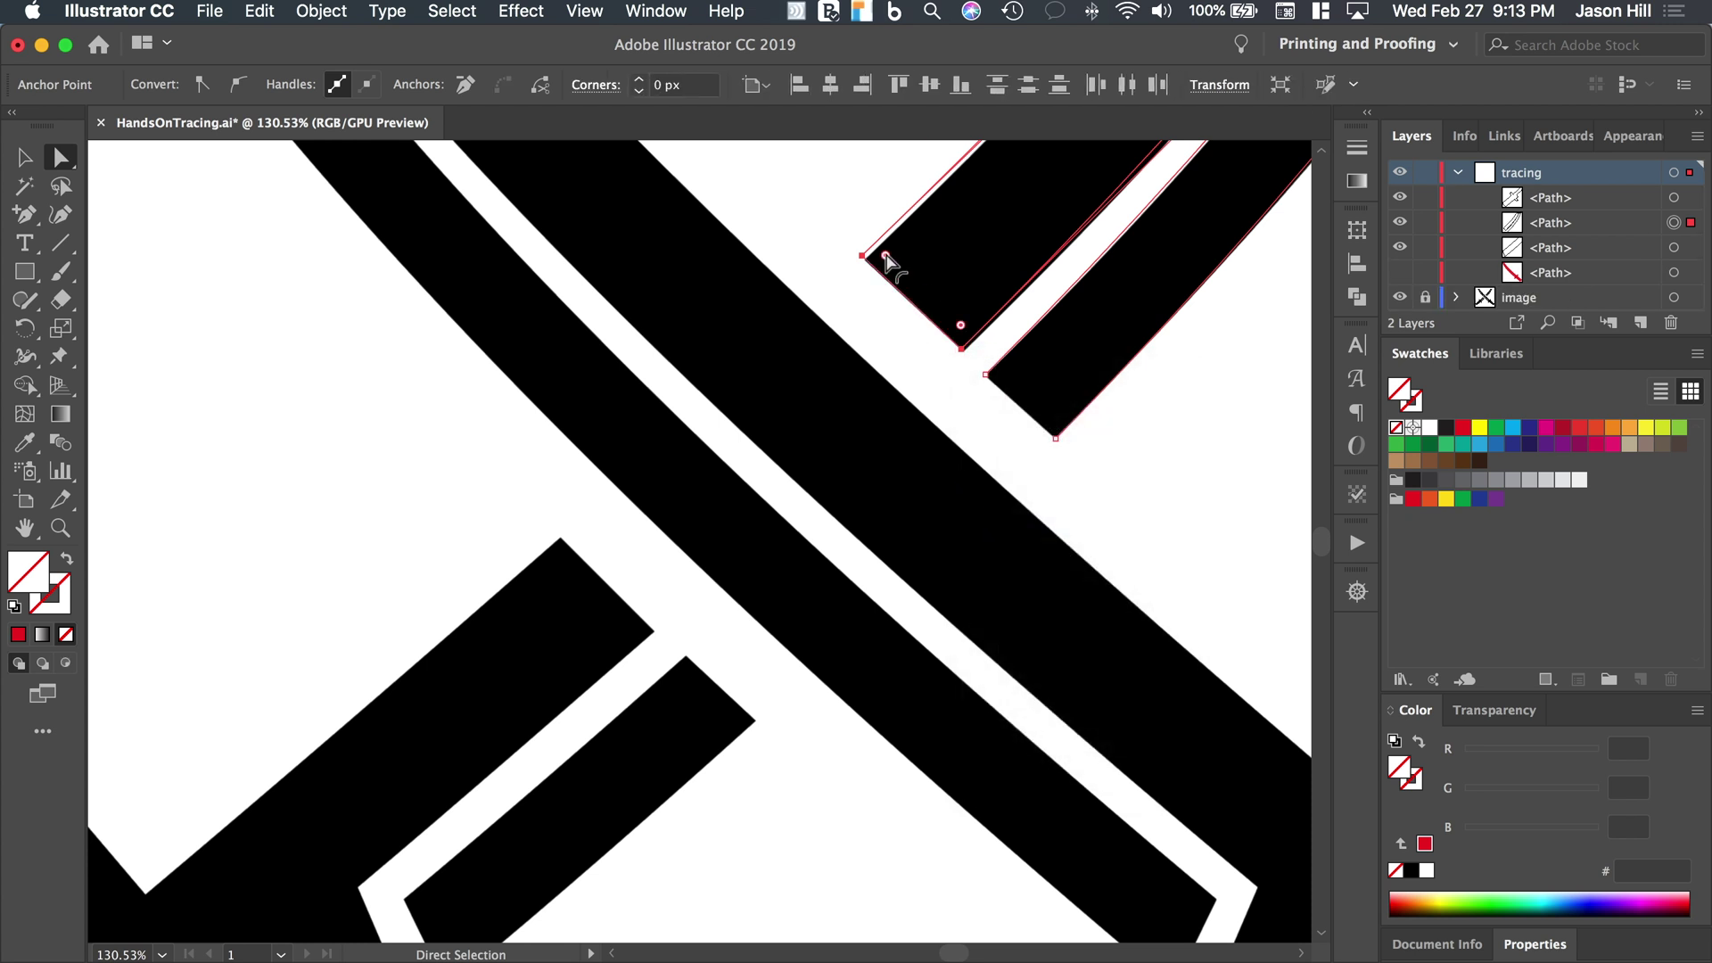
left_click(986, 375)
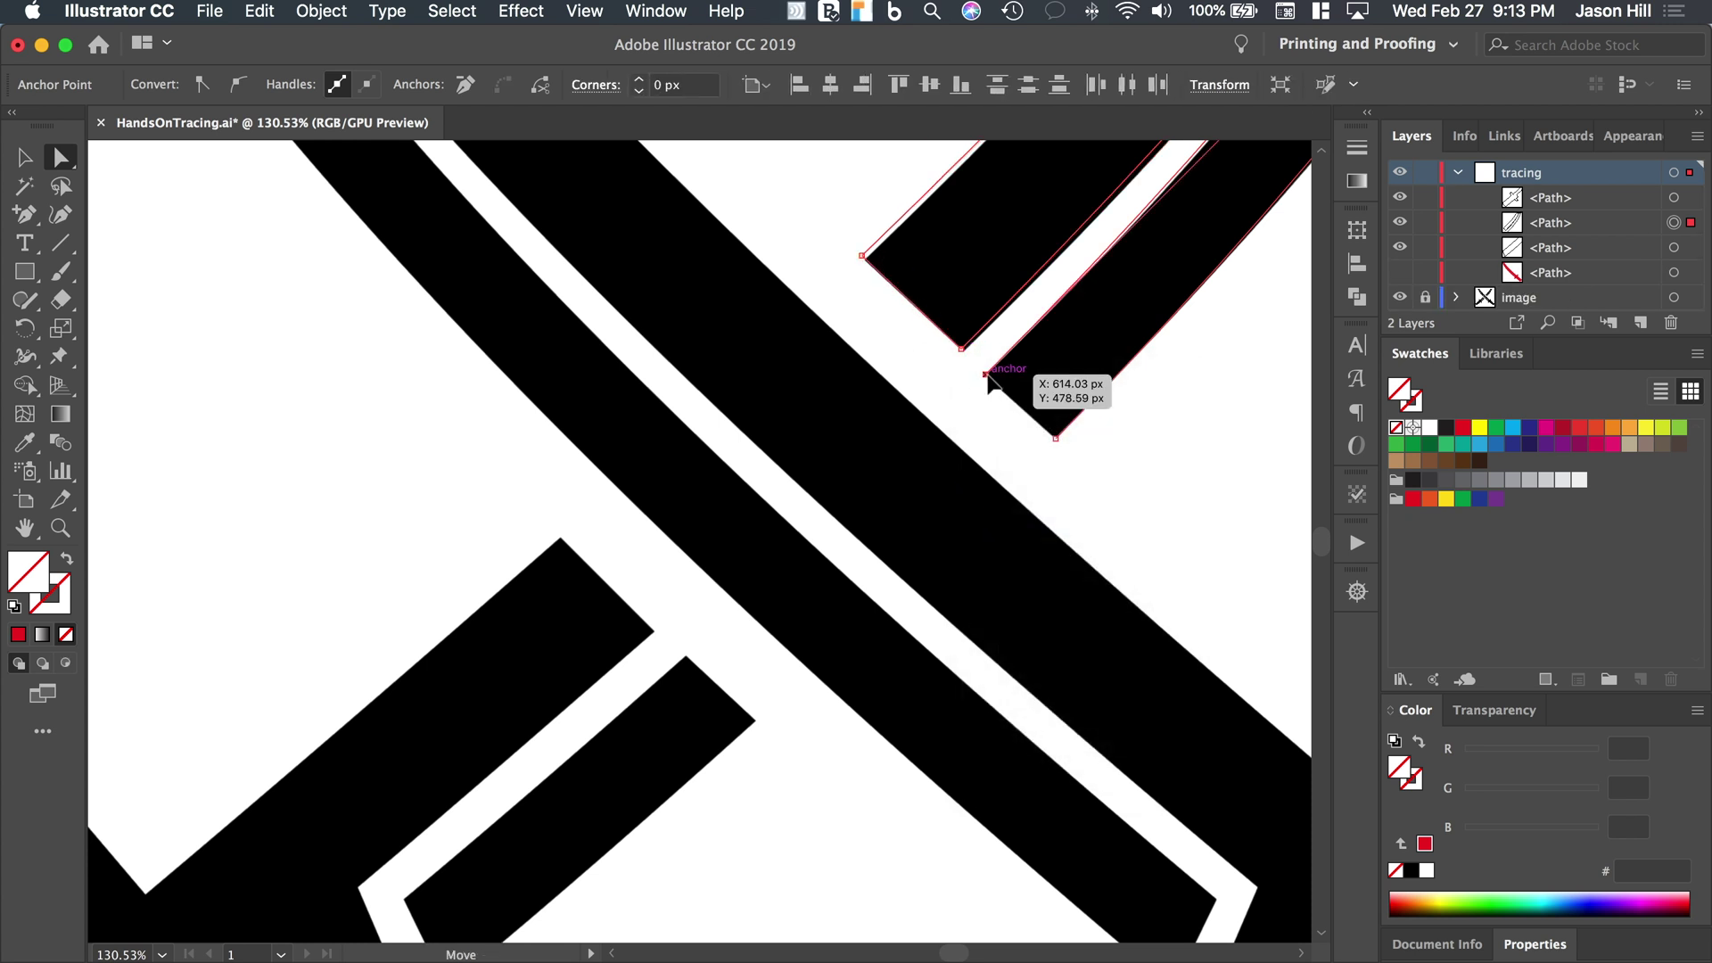
left_click(1056, 439, "shift")
right_click(1056, 438)
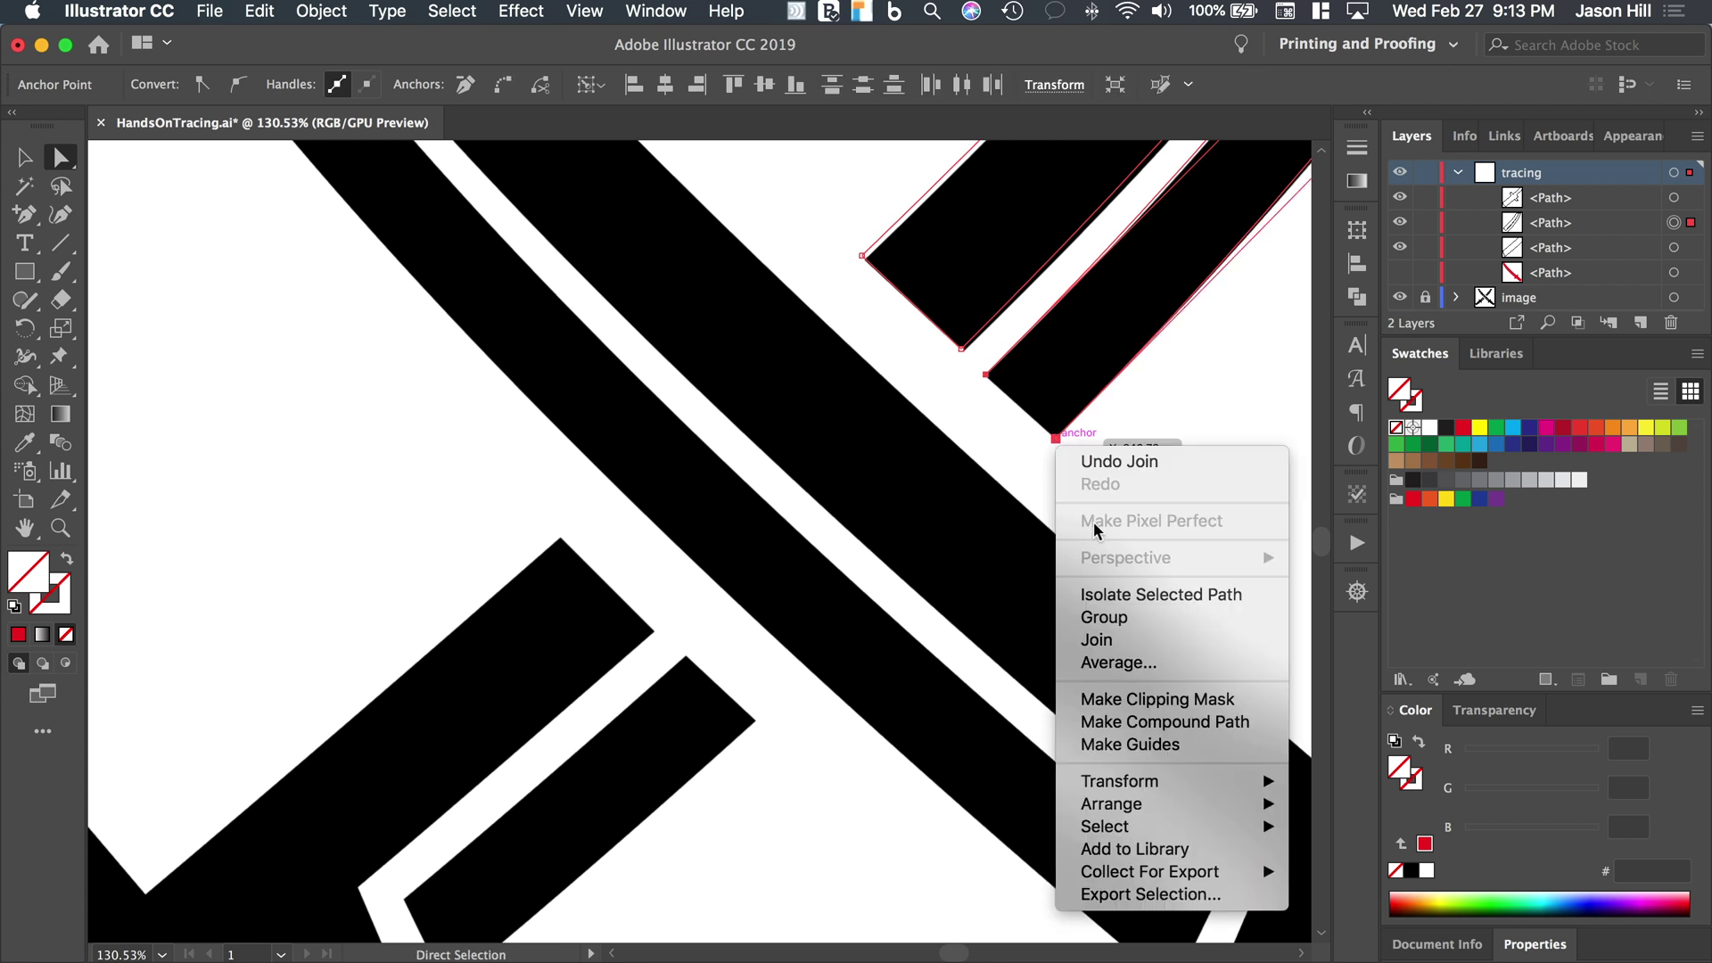
left_click(1098, 642)
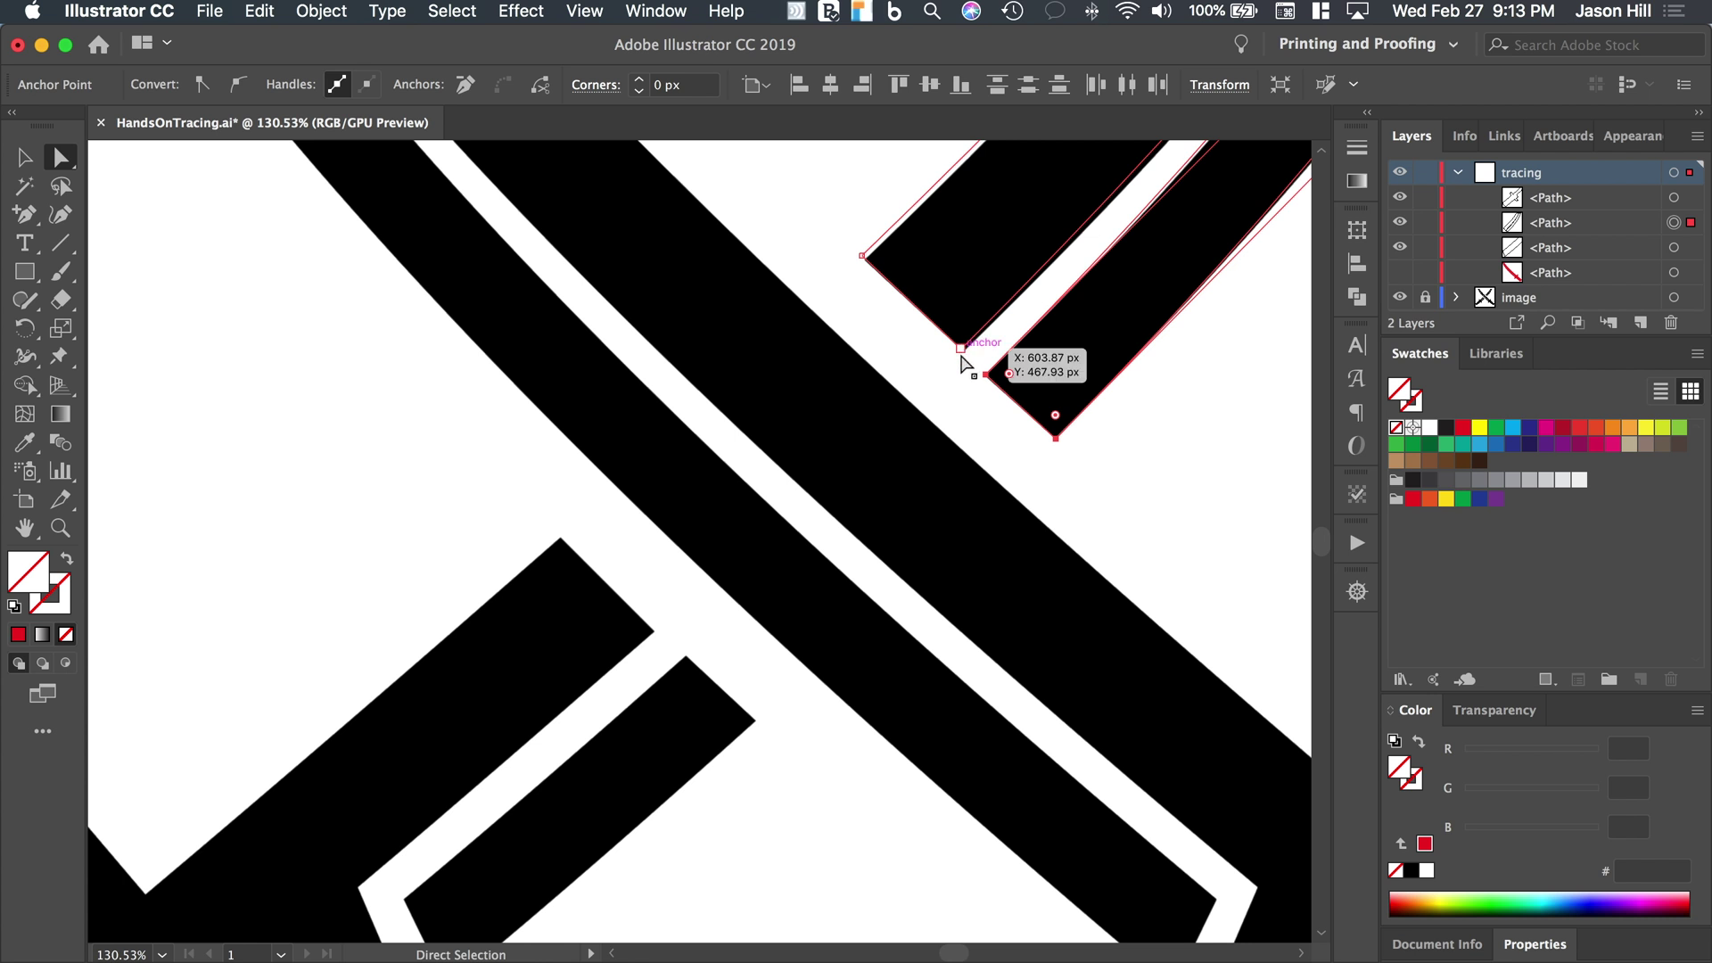
Join the lower bar's open ends into a closed shape
left_click(756, 724)
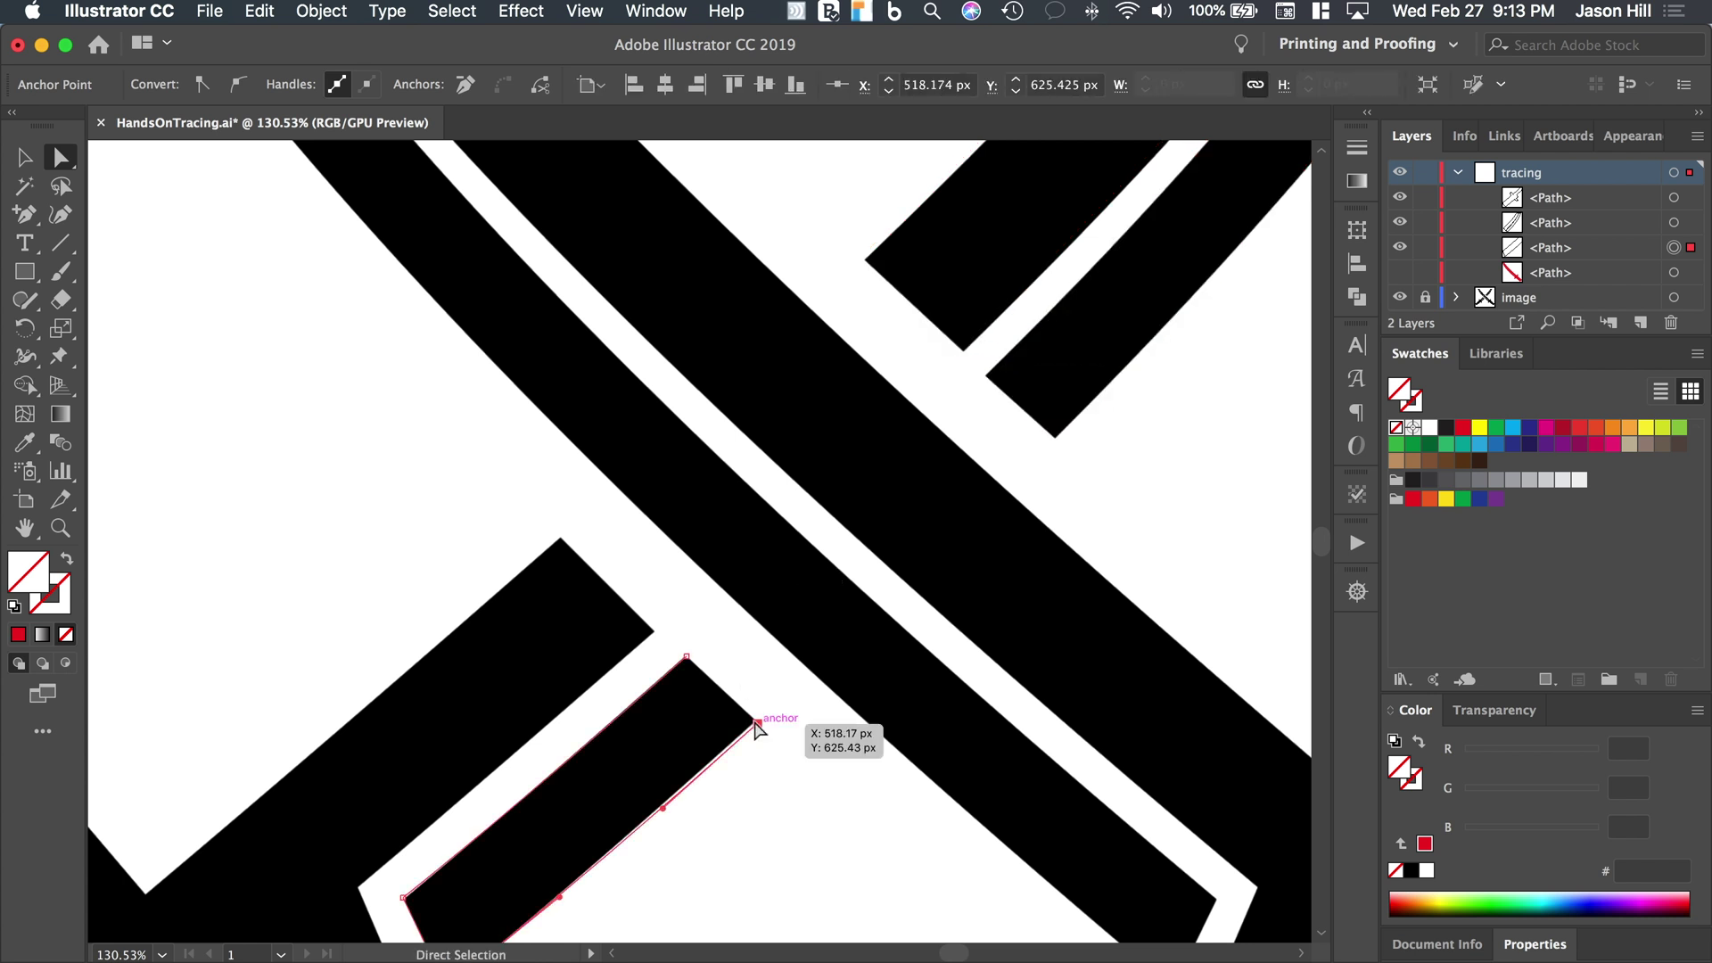
left_click(686, 657)
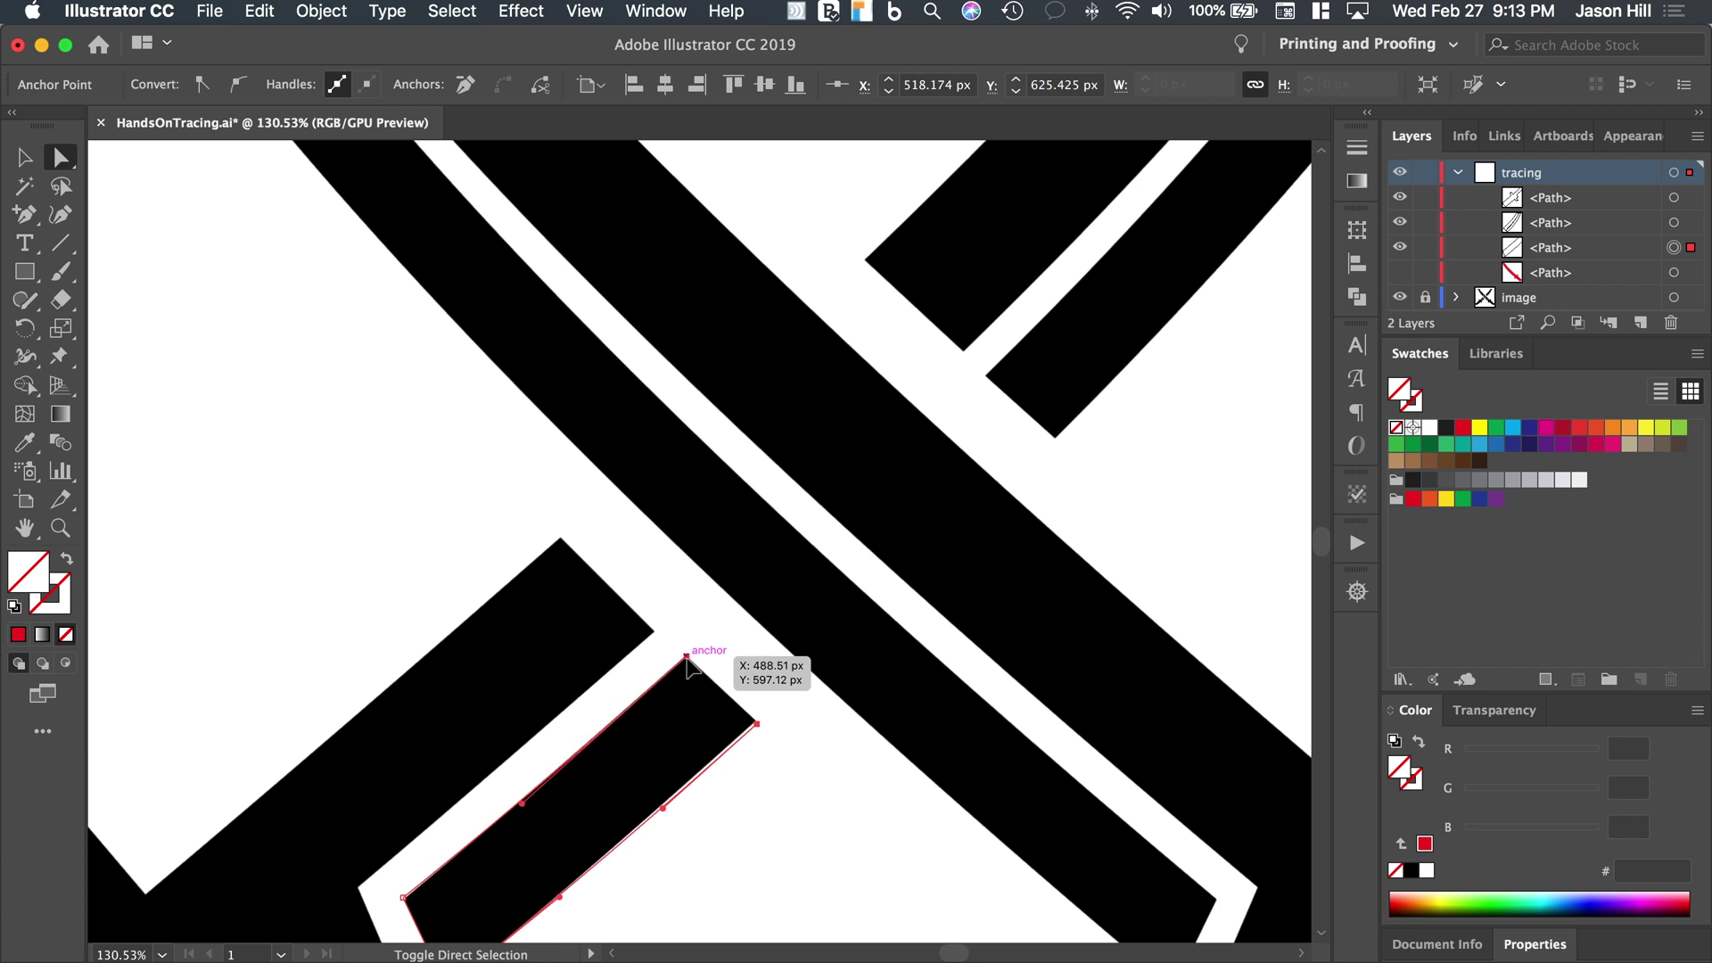
right_click(686, 663)
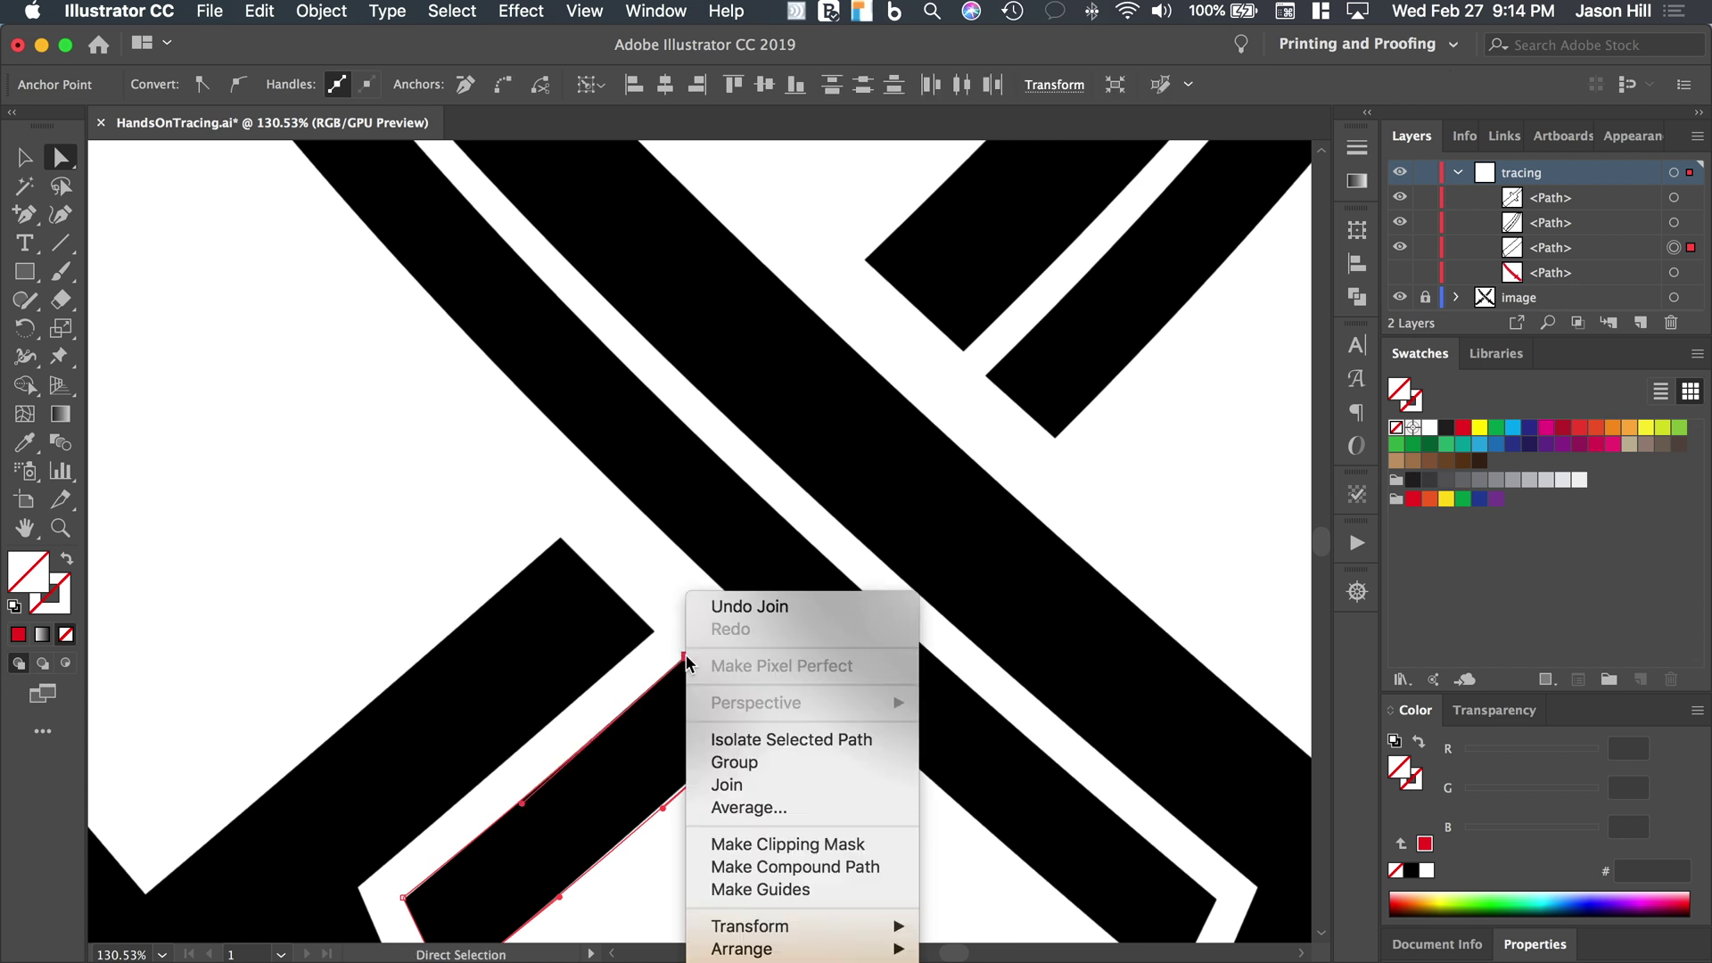
left_click(726, 785)
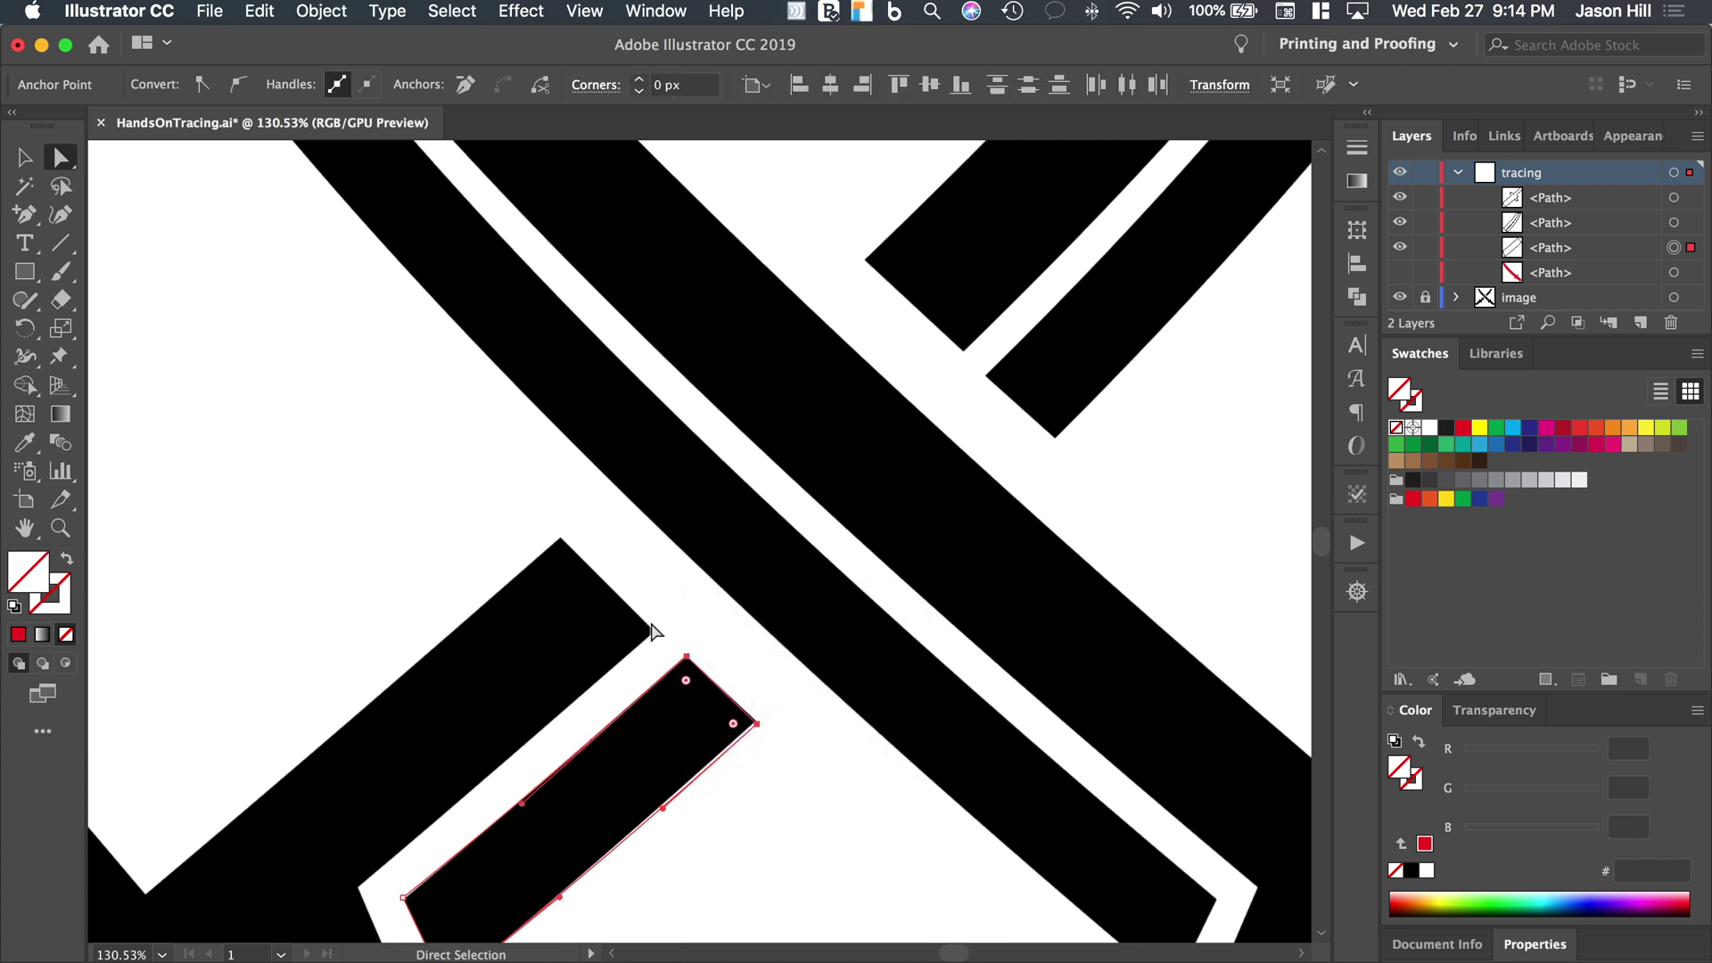
Join the left bar's end points to close its outline, then zoom out to see both swords
left_click(656, 635)
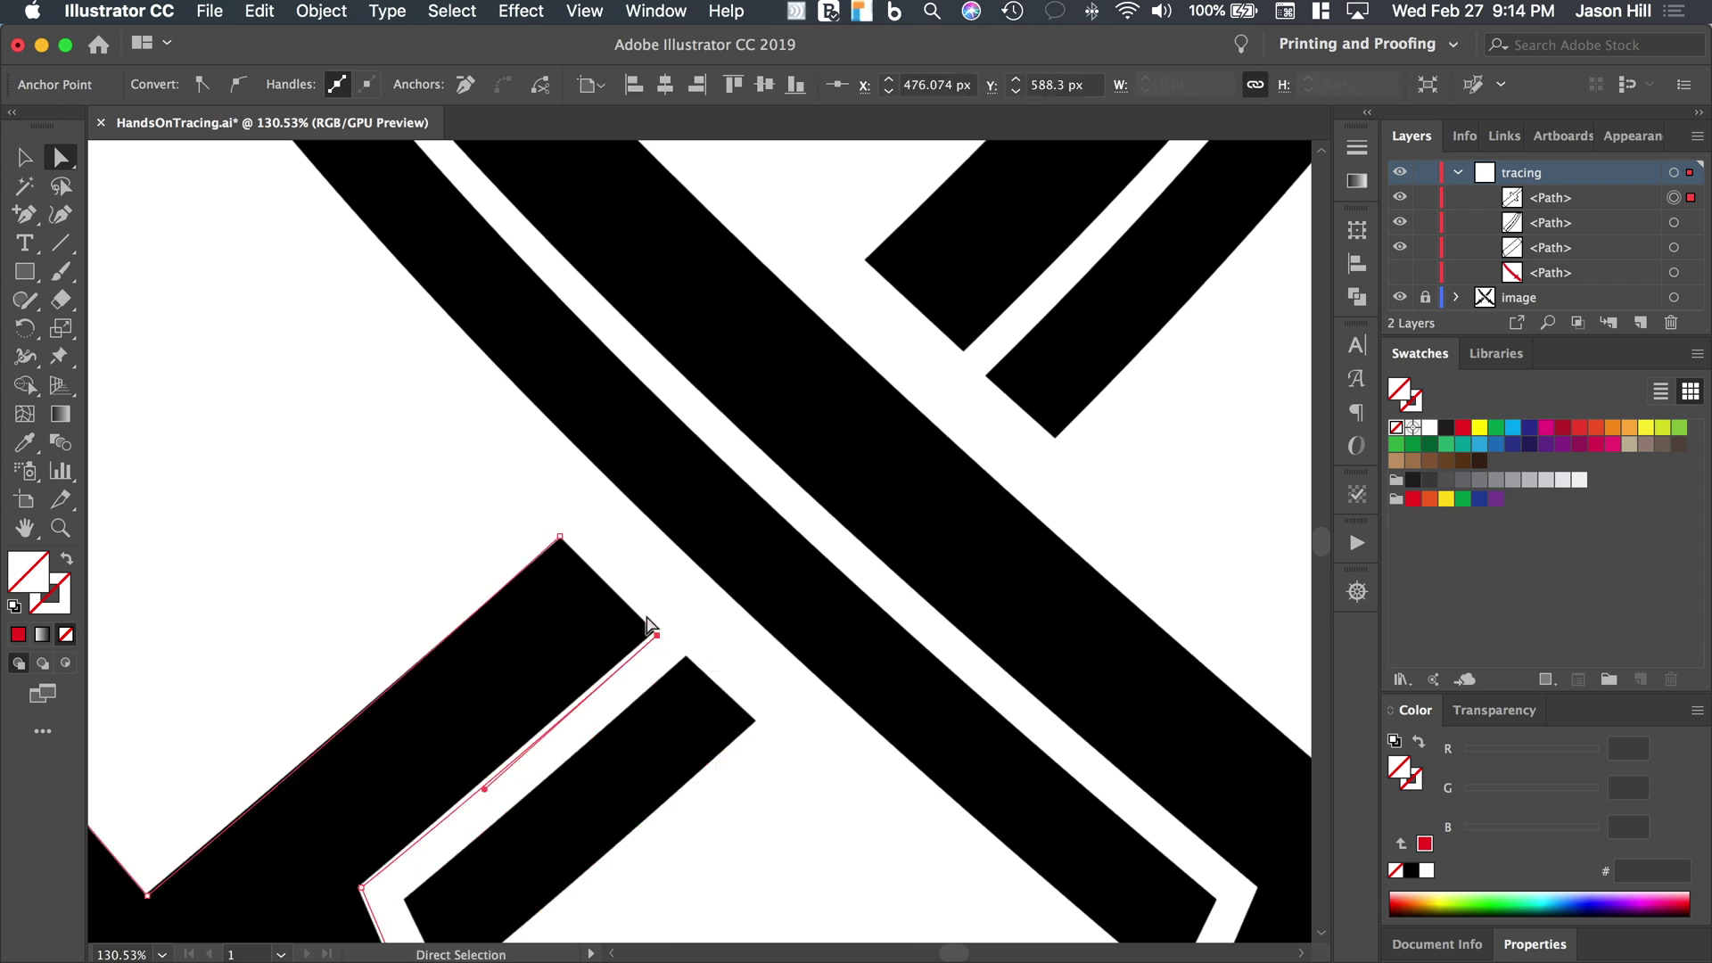
left_click(560, 537, "shift")
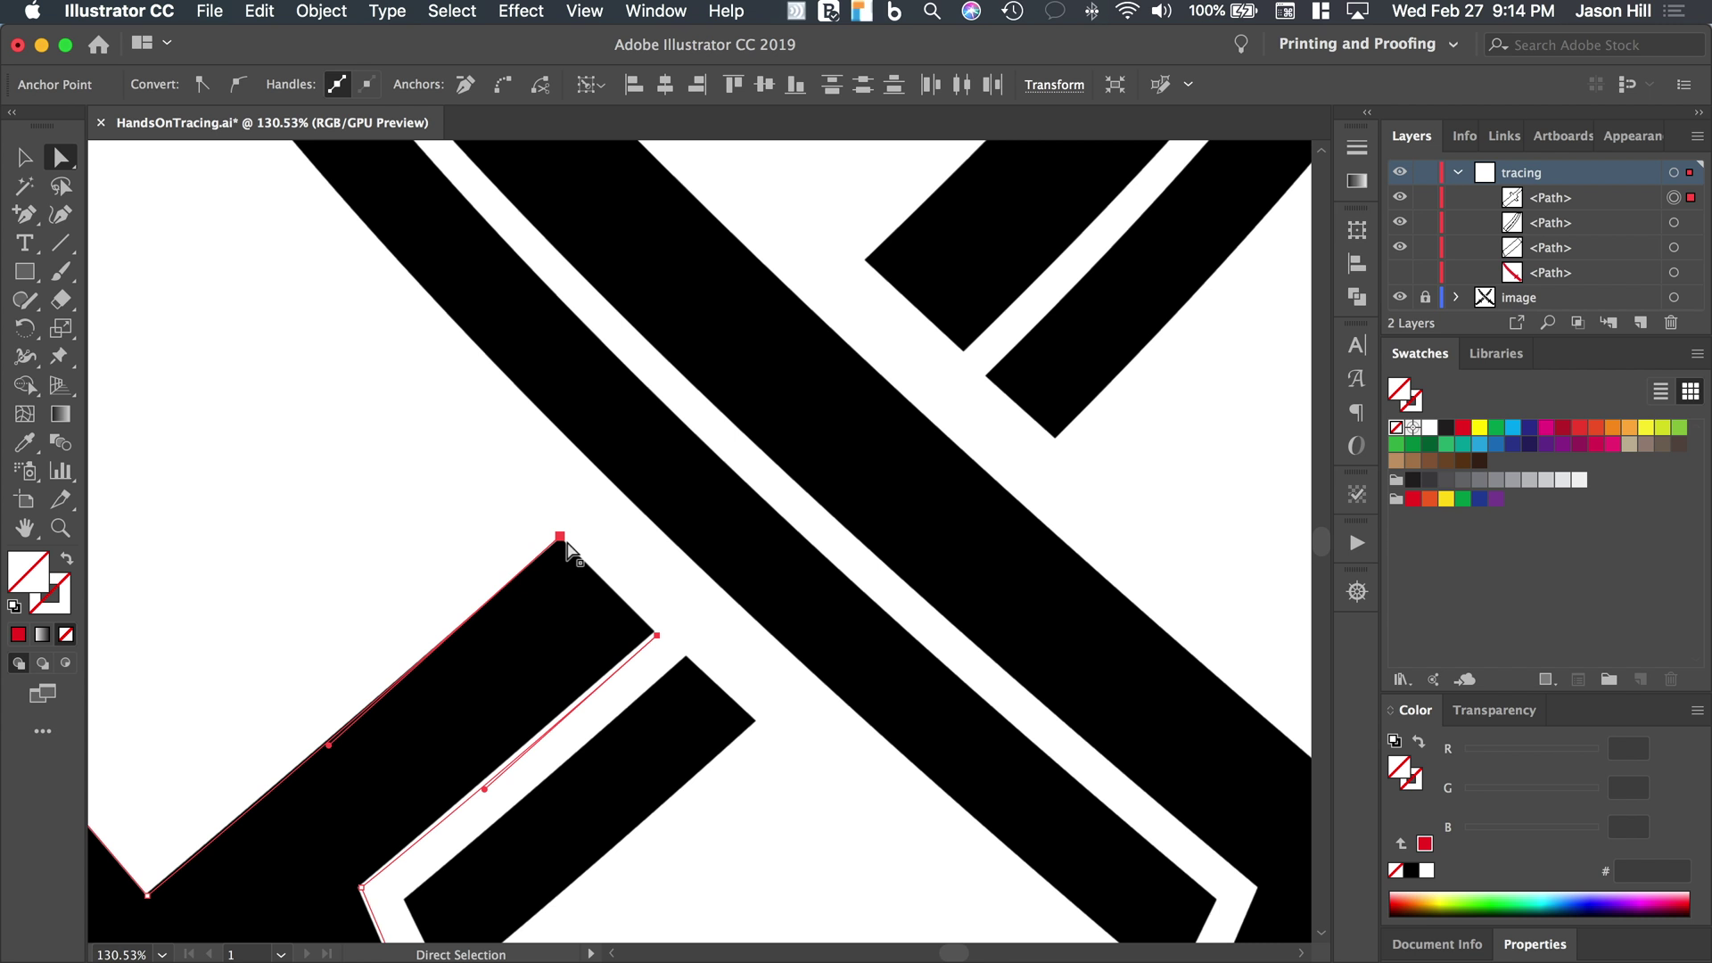
right_click(568, 544)
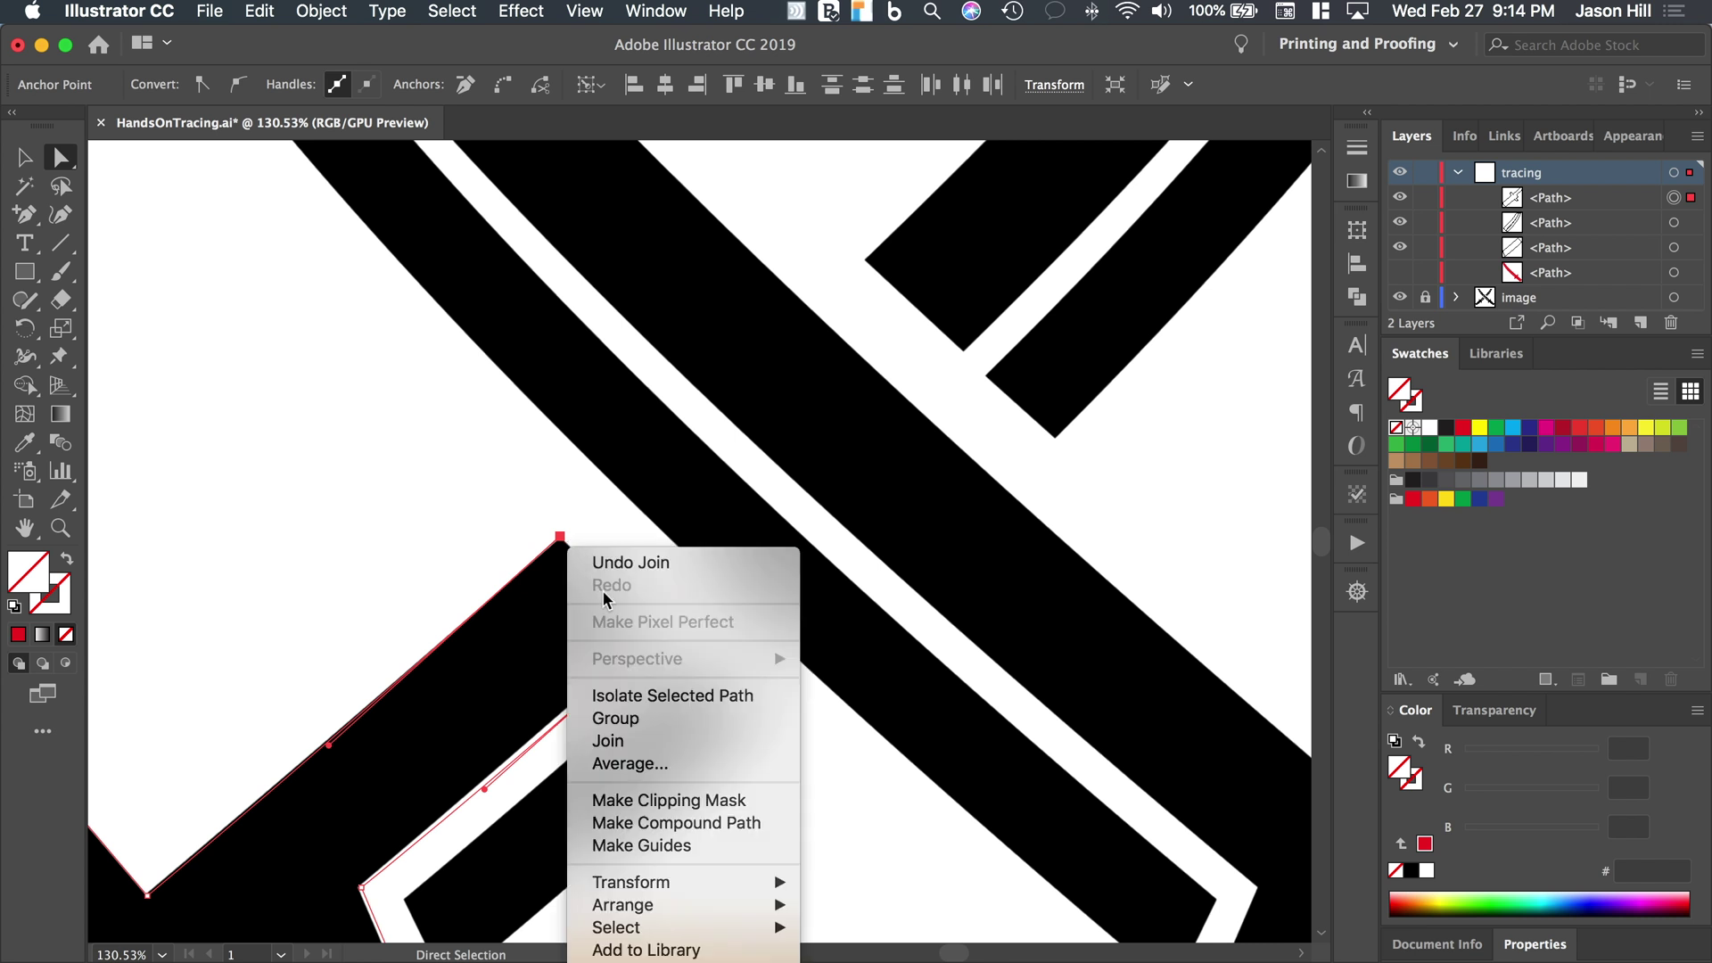
left_click(620, 743)
key("super+0")
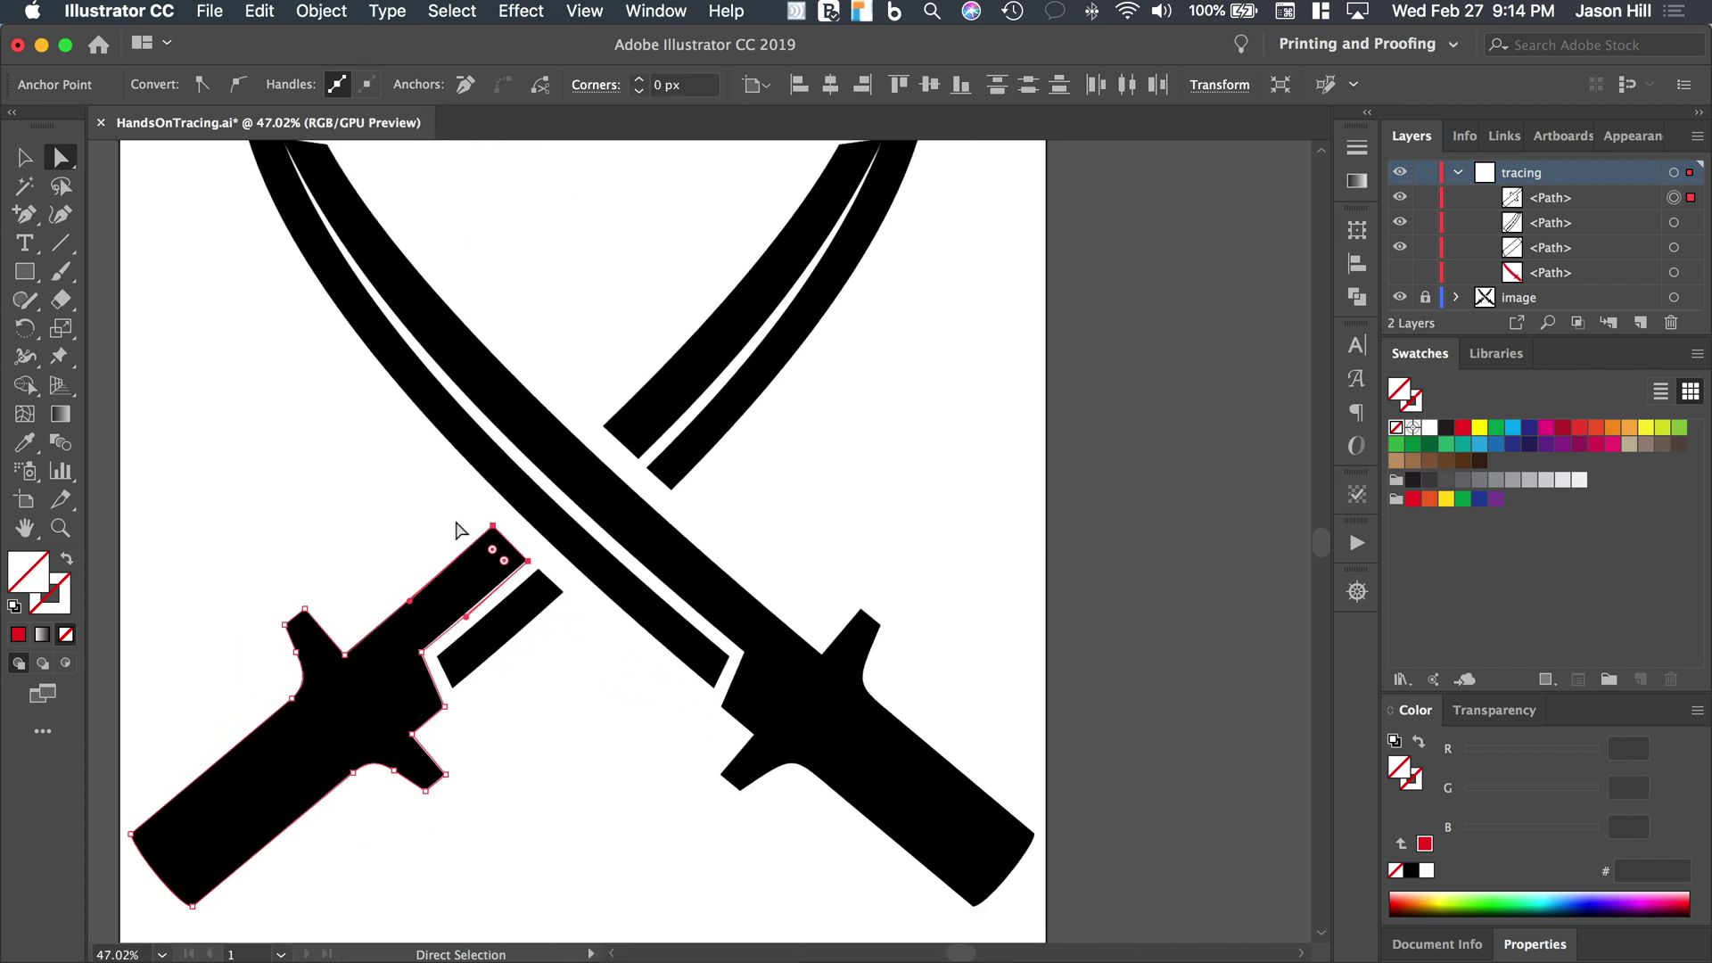
Fill the left sword's traced pieces and upper-right blade with red and group the three paths
left_click(25, 161)
scroll(469, 608, "down", 2)
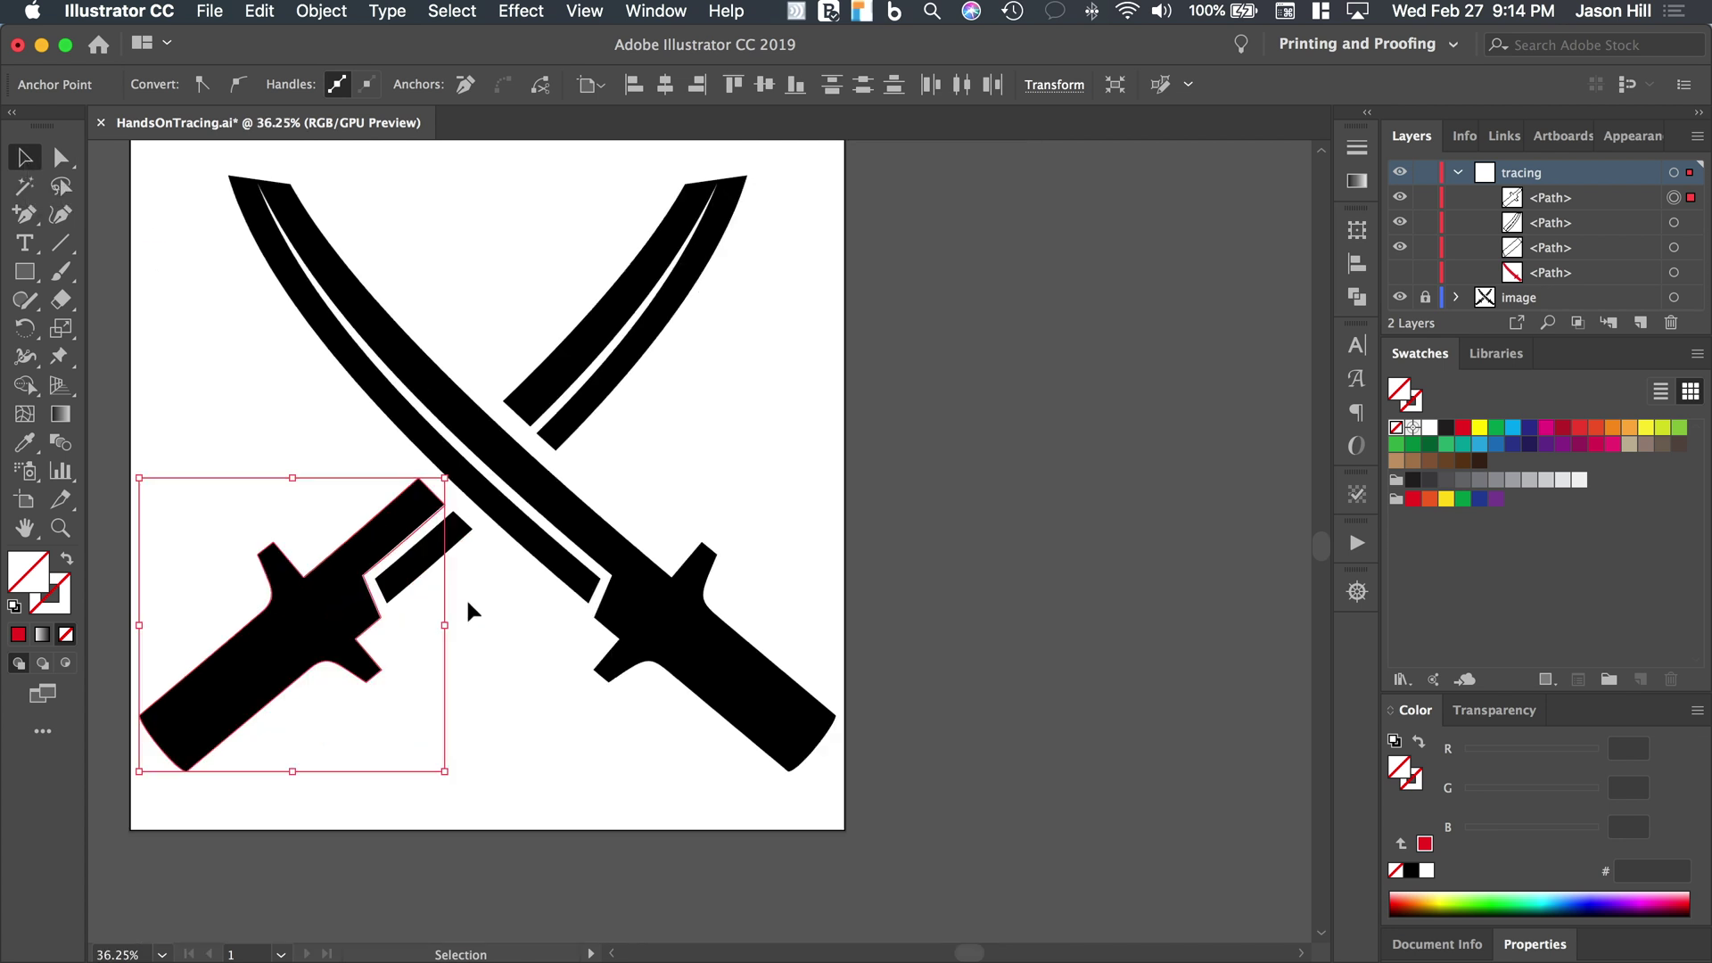
left_click_drag(495, 600, 282, 522)
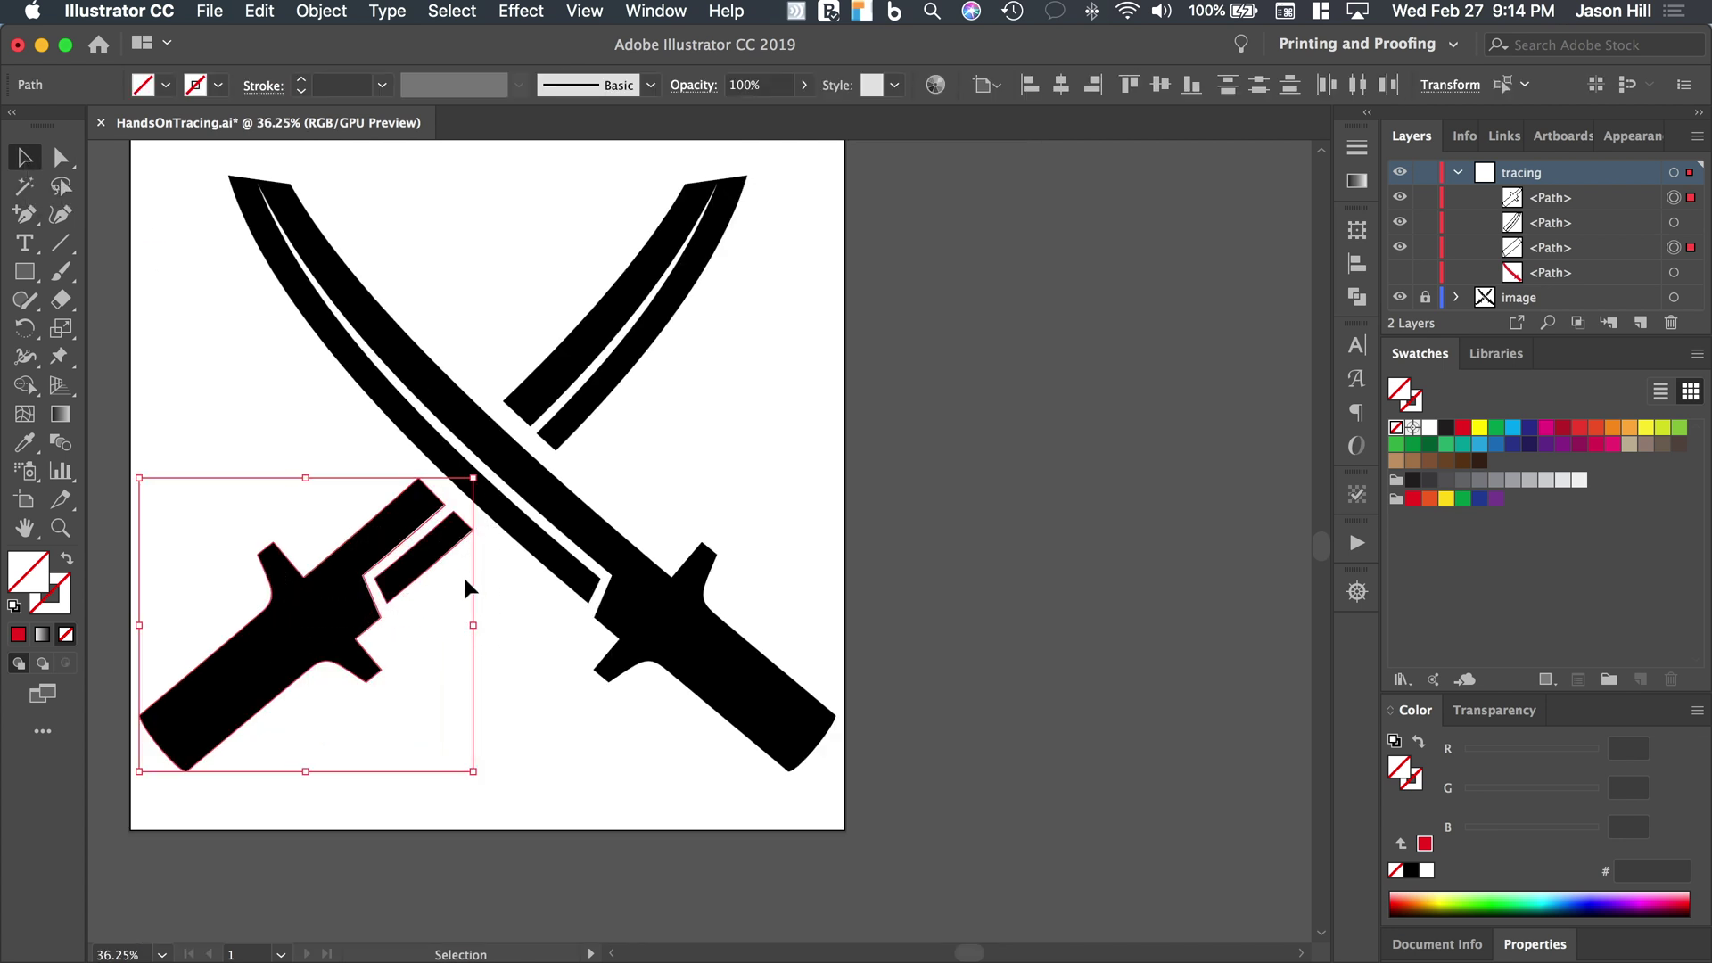
left_click(559, 344, "shift")
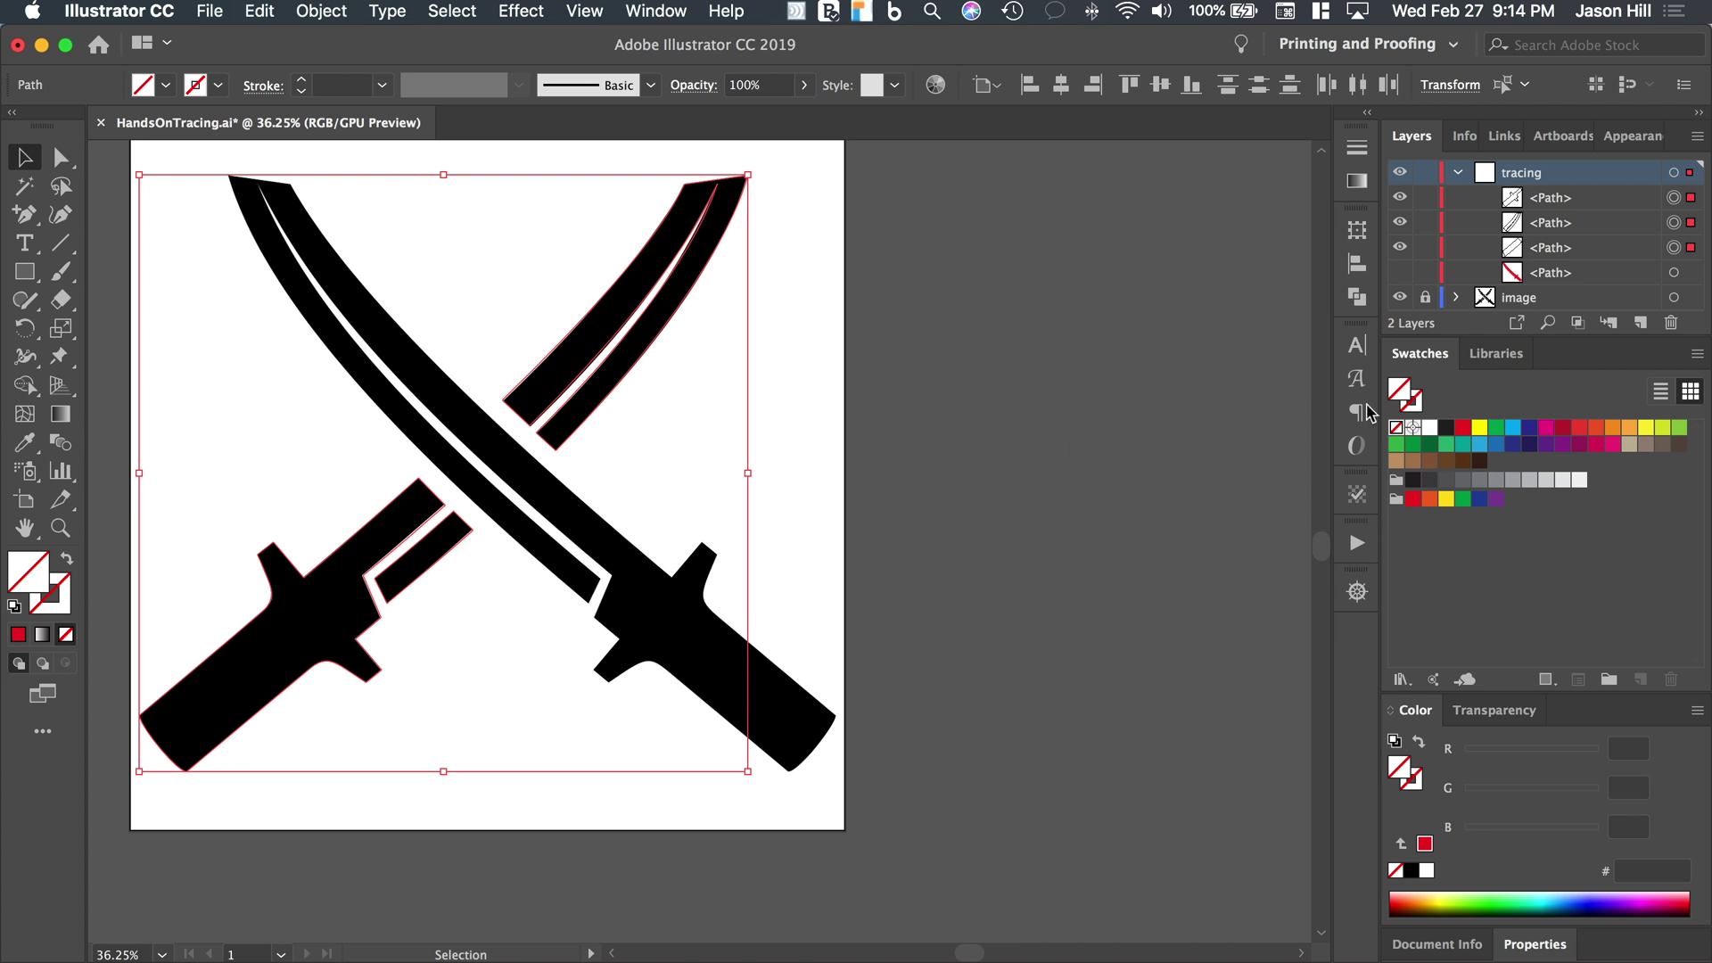
left_click(1461, 427)
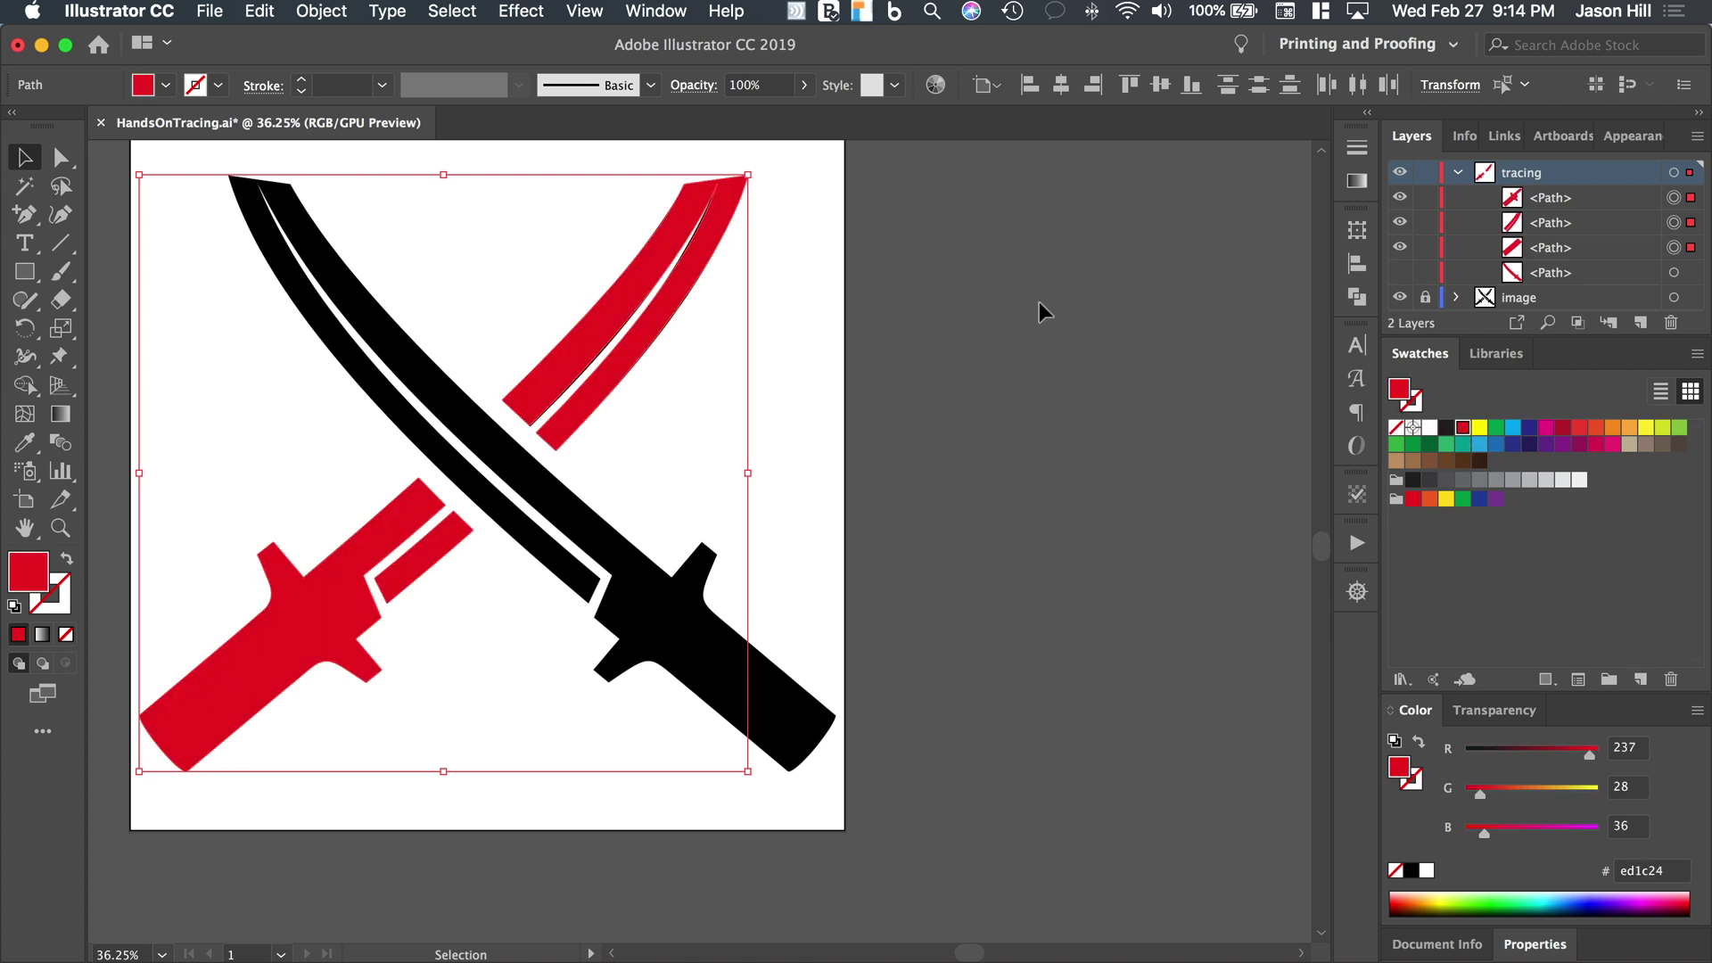
key("a")
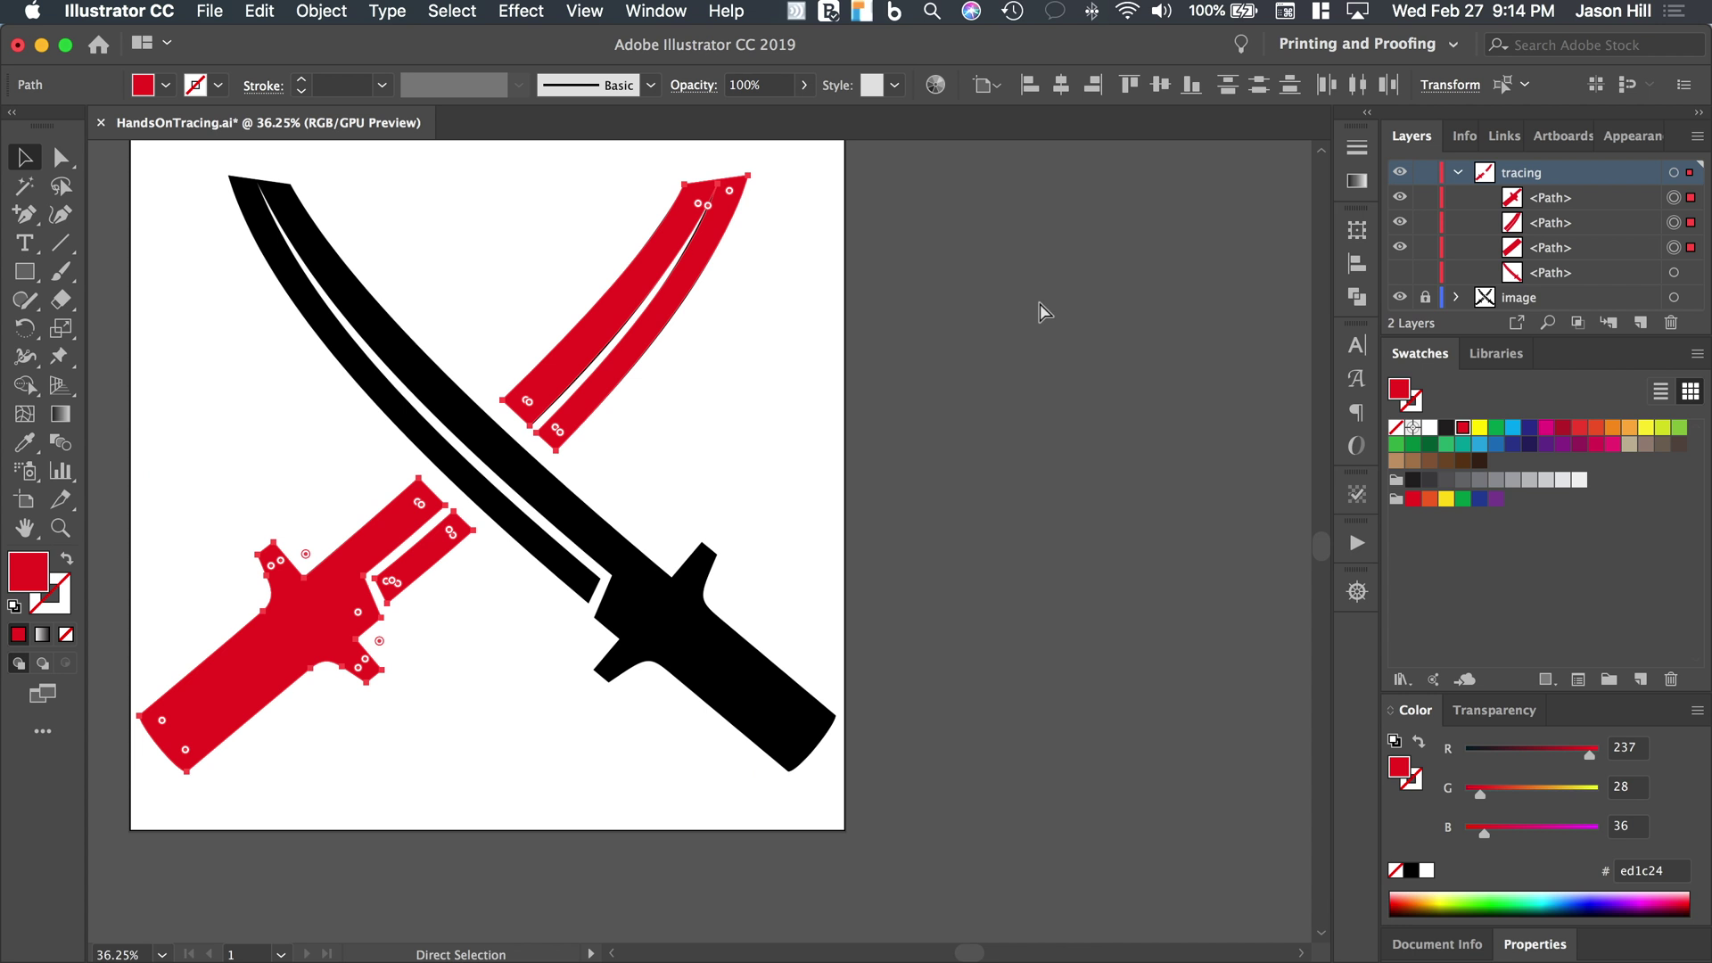
key("super+g")
key("v")
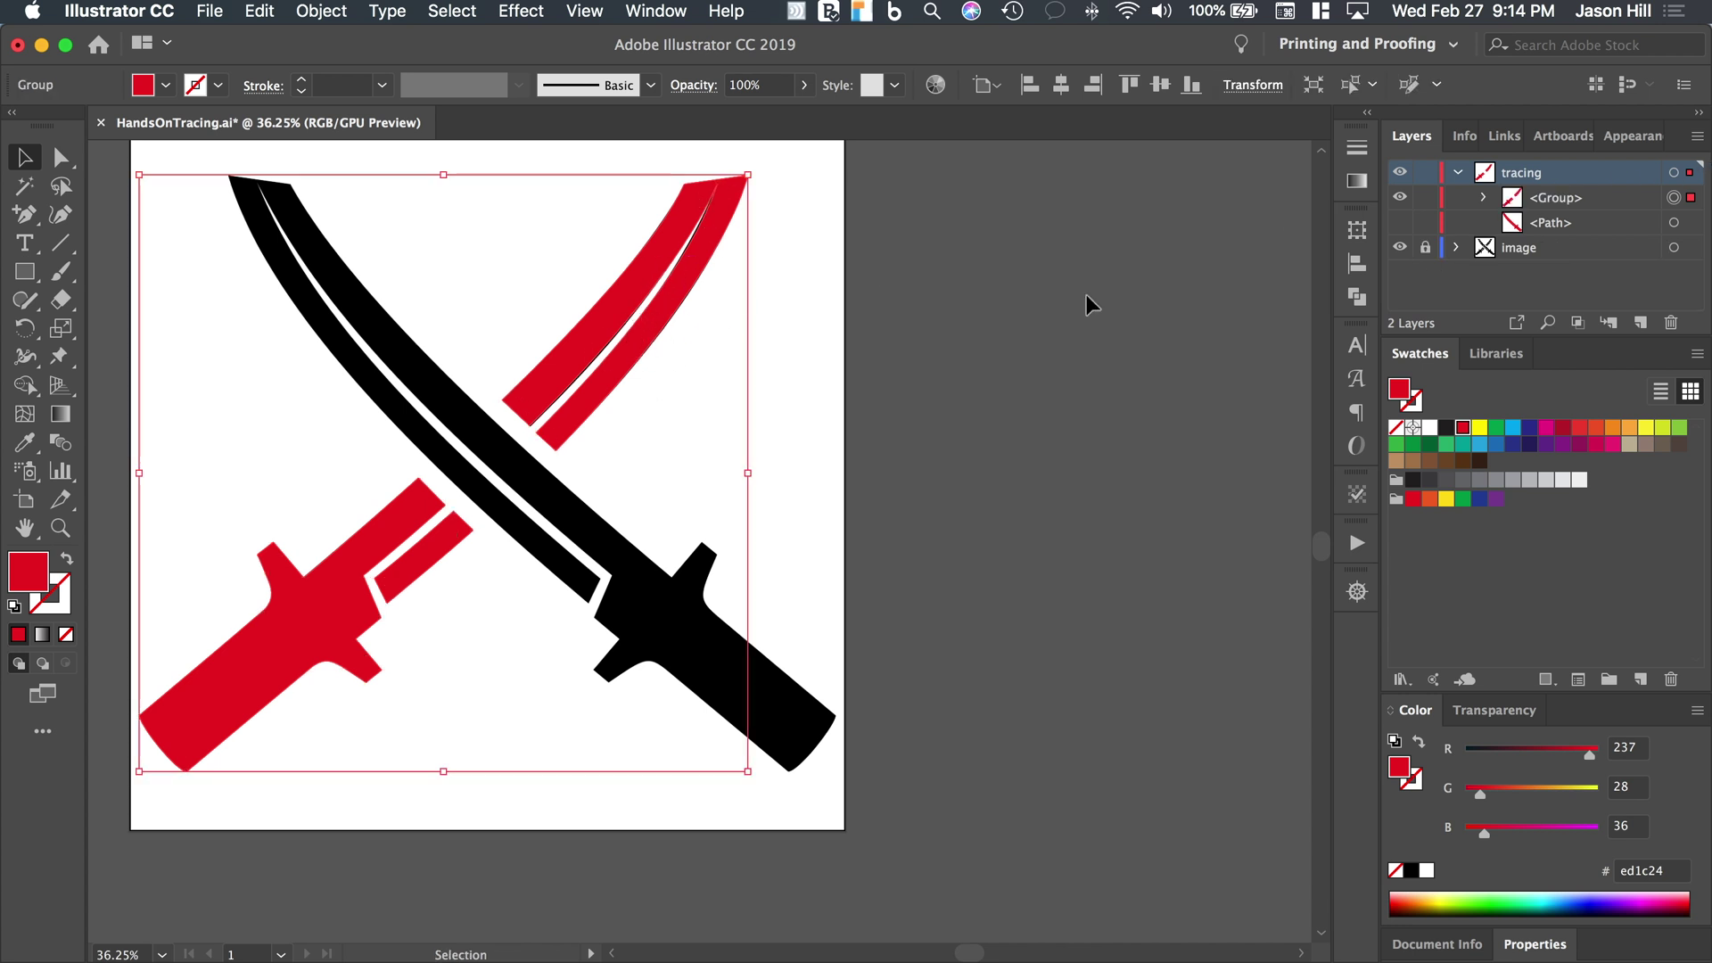
Show the hidden red sword path and hide the reference image layer
left_click(1402, 223)
left_click(713, 443)
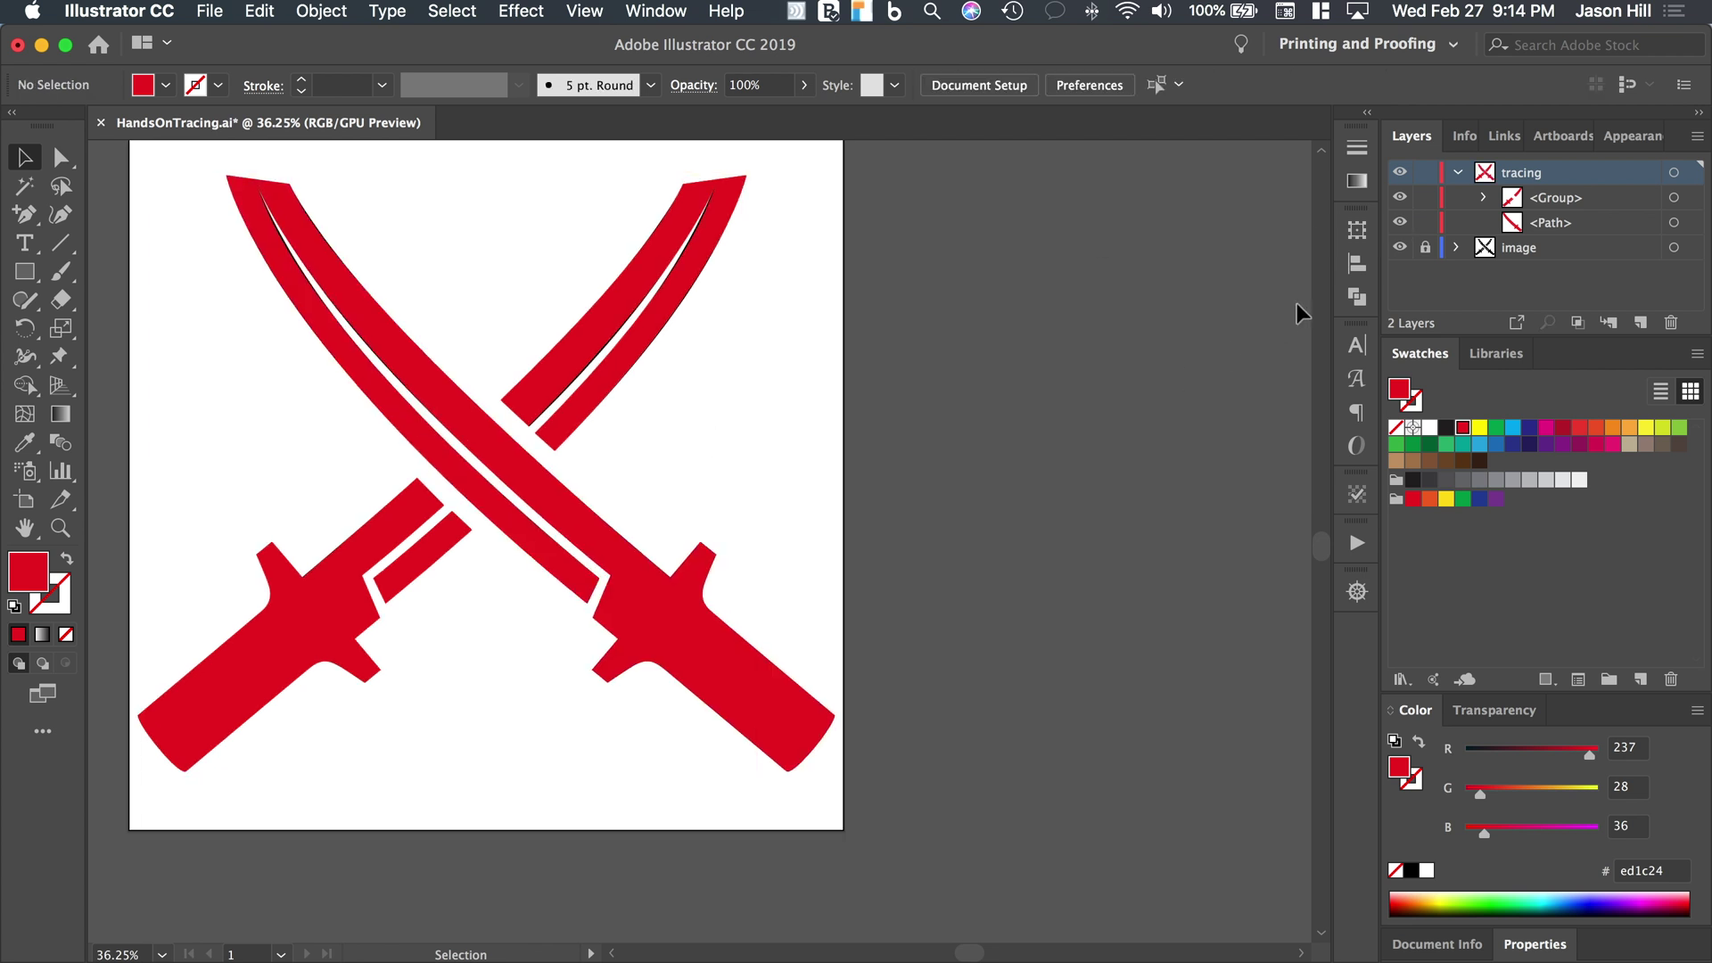
left_click(1400, 250)
scroll(965, 321, "left", 5)
scroll(965, 321, "up", 2)
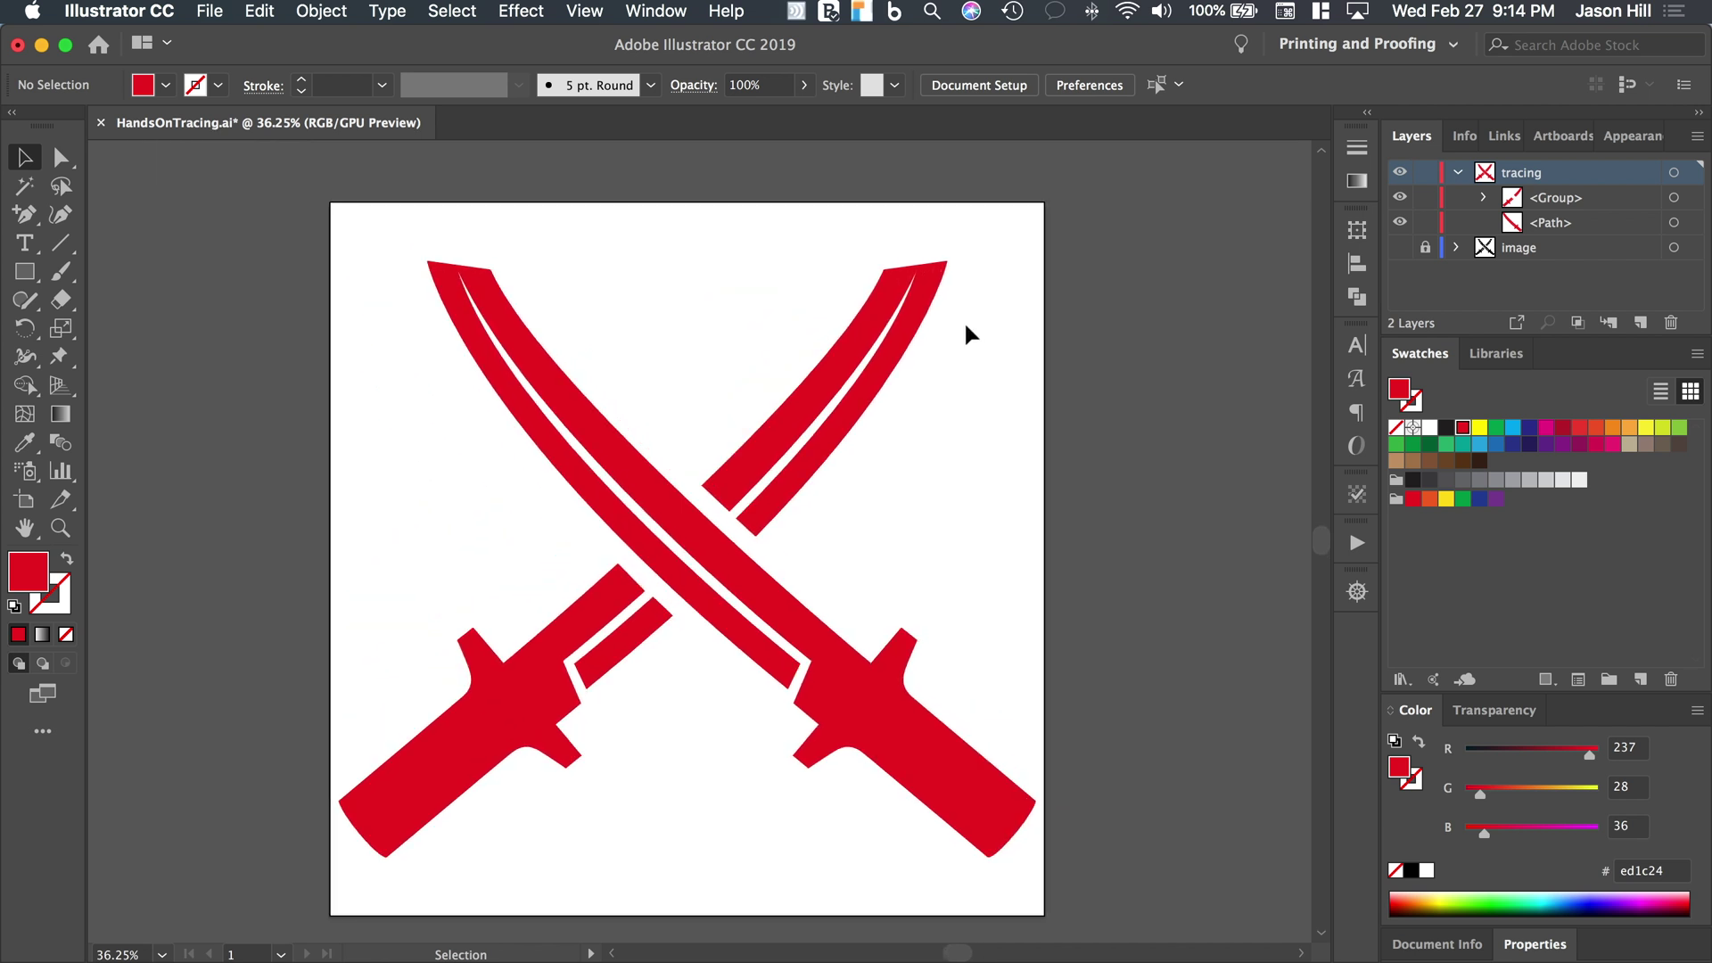